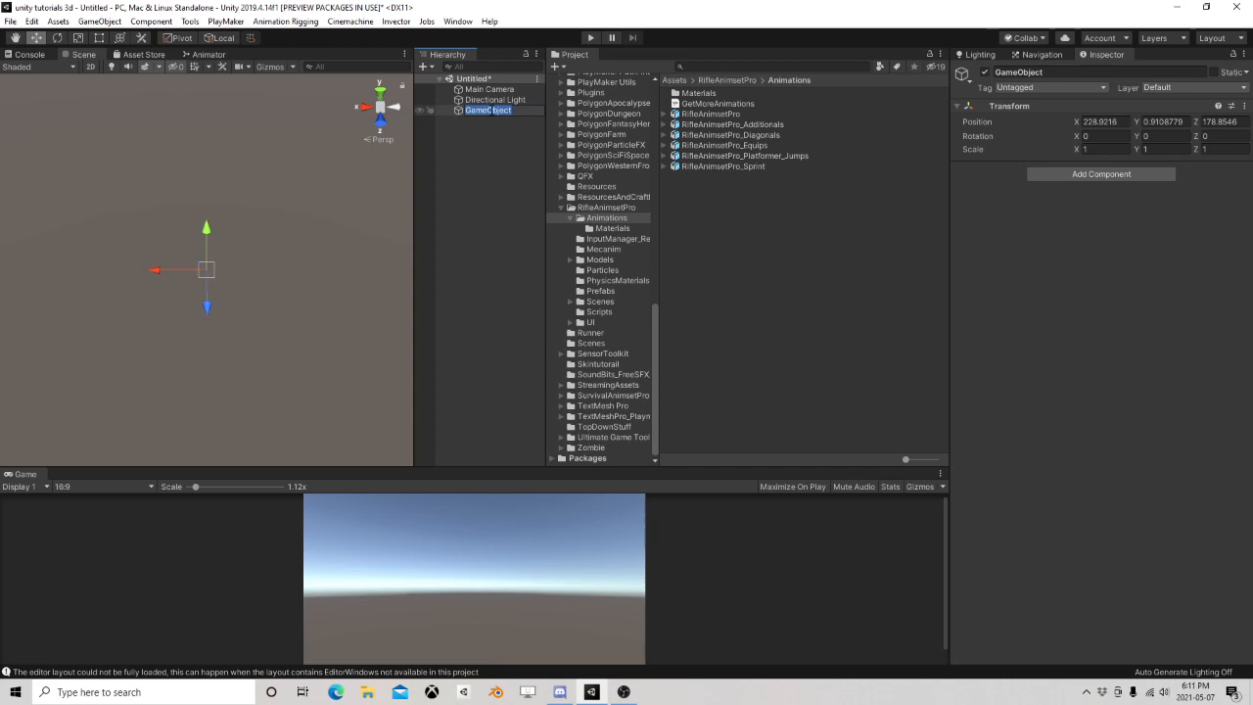
# Step: Name the new game object SoundManager and add a PlayMakerFSM component to it
pyautogui.write('SoundManager')
pyautogui.press('Return')
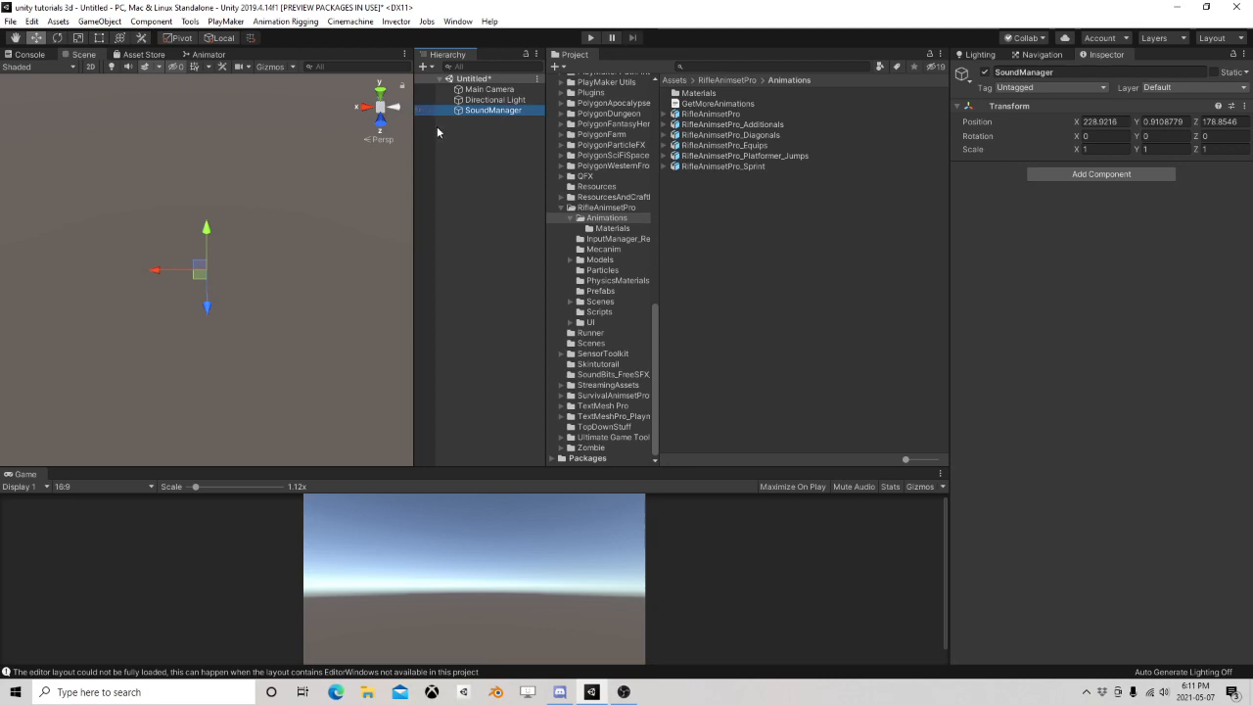
pyautogui.click(1053, 175)
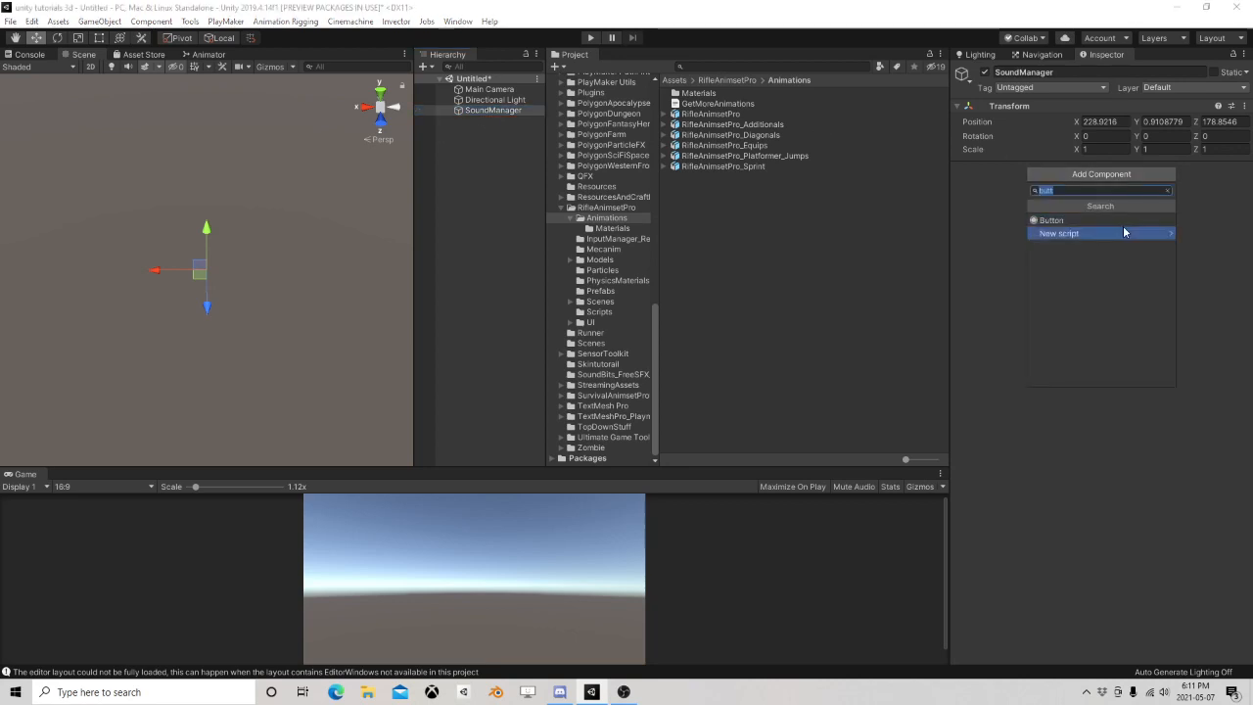
pyautogui.press('Escape')
pyautogui.click(1057, 176)
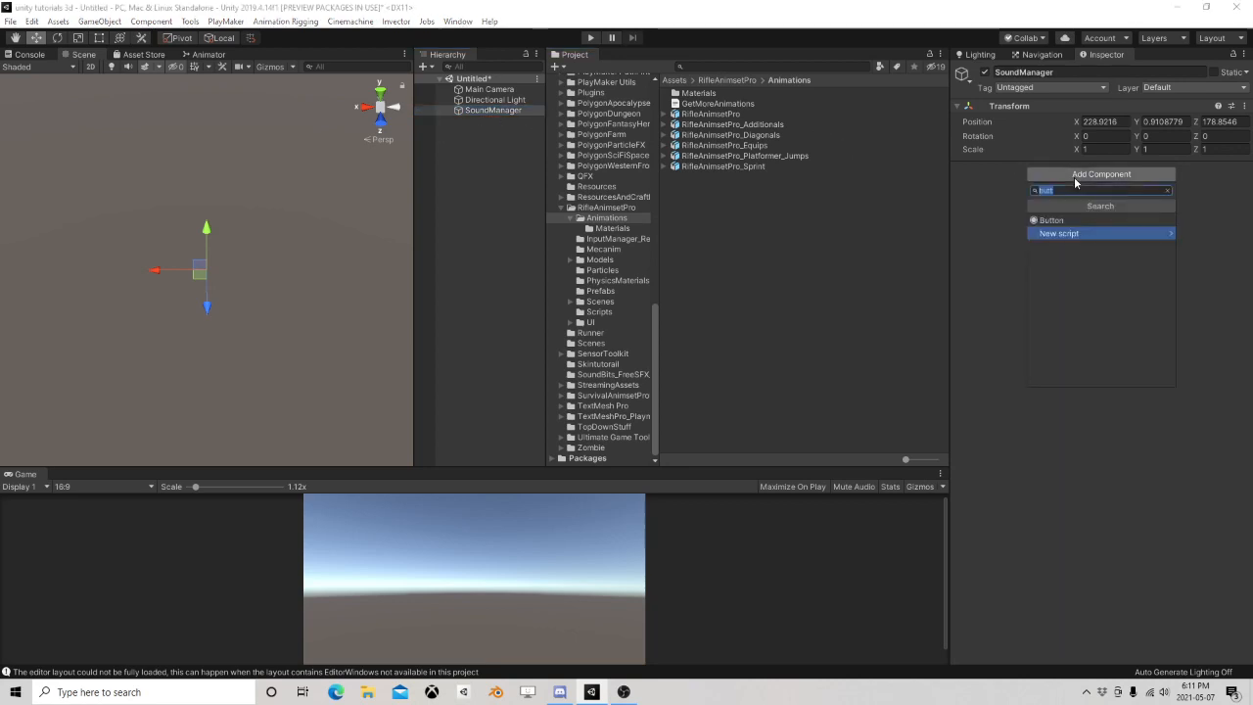
pyautogui.write('fs')
pyautogui.click(1074, 238)
# Step: Name the SoundManager's FSM Sound and open it for editing
pyautogui.click(1016, 183)
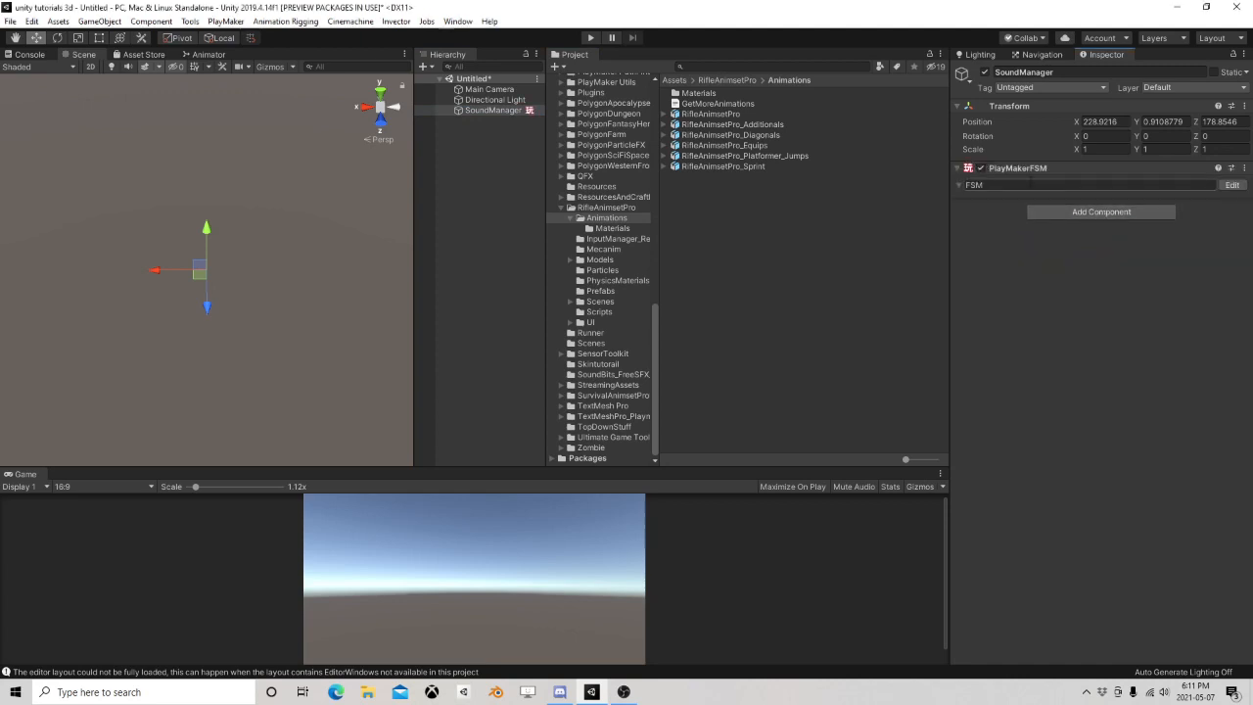
pyautogui.write('Sound')
pyautogui.click(1232, 186)
# Step: Add an event named Sound to the FSM
pyautogui.click(823, 162)
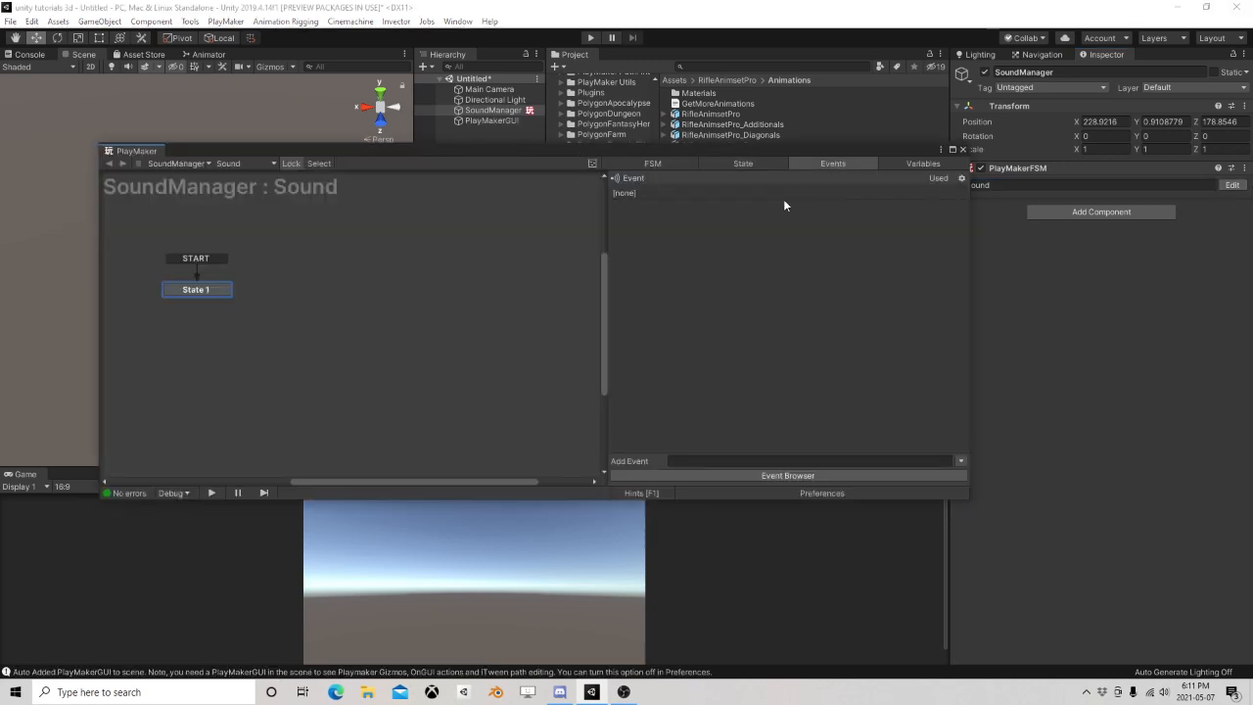
pyautogui.click(716, 461)
pyautogui.write('Soun')
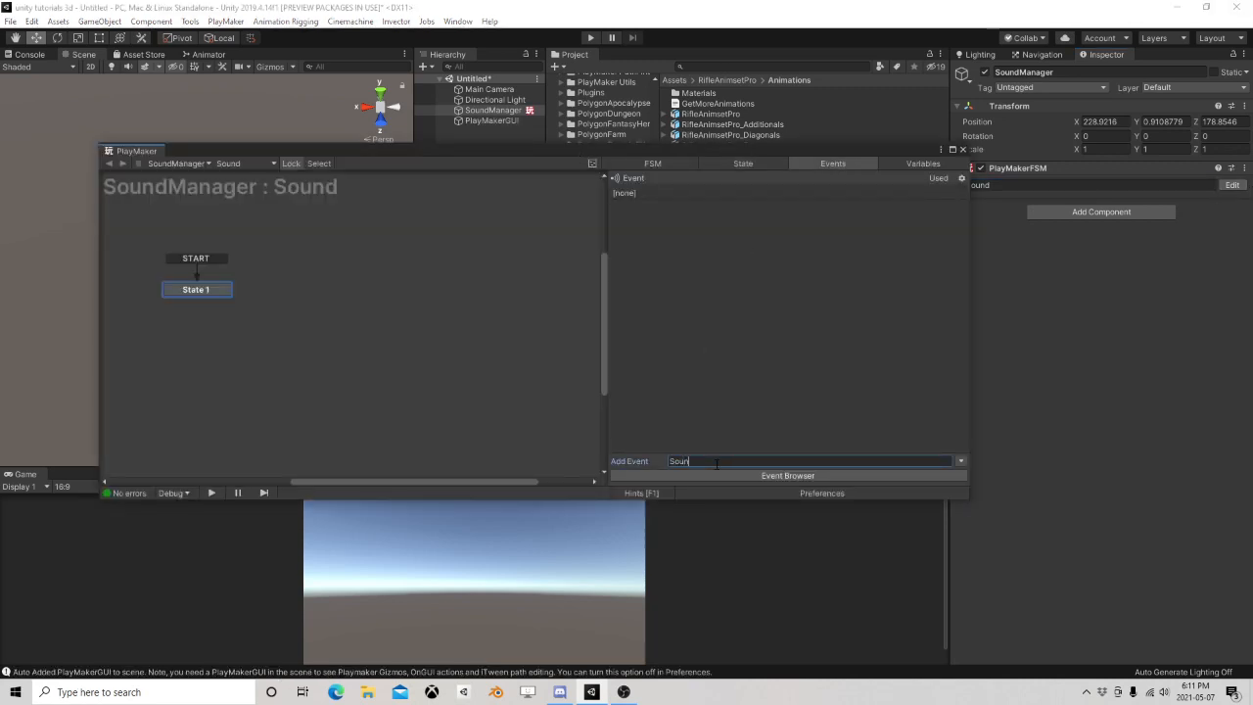
pyautogui.write('d')
pyautogui.press('Return')
# Step: Add a second state beside State 1 and give it a global transition on the Sound event
pyautogui.rightClick(339, 290)
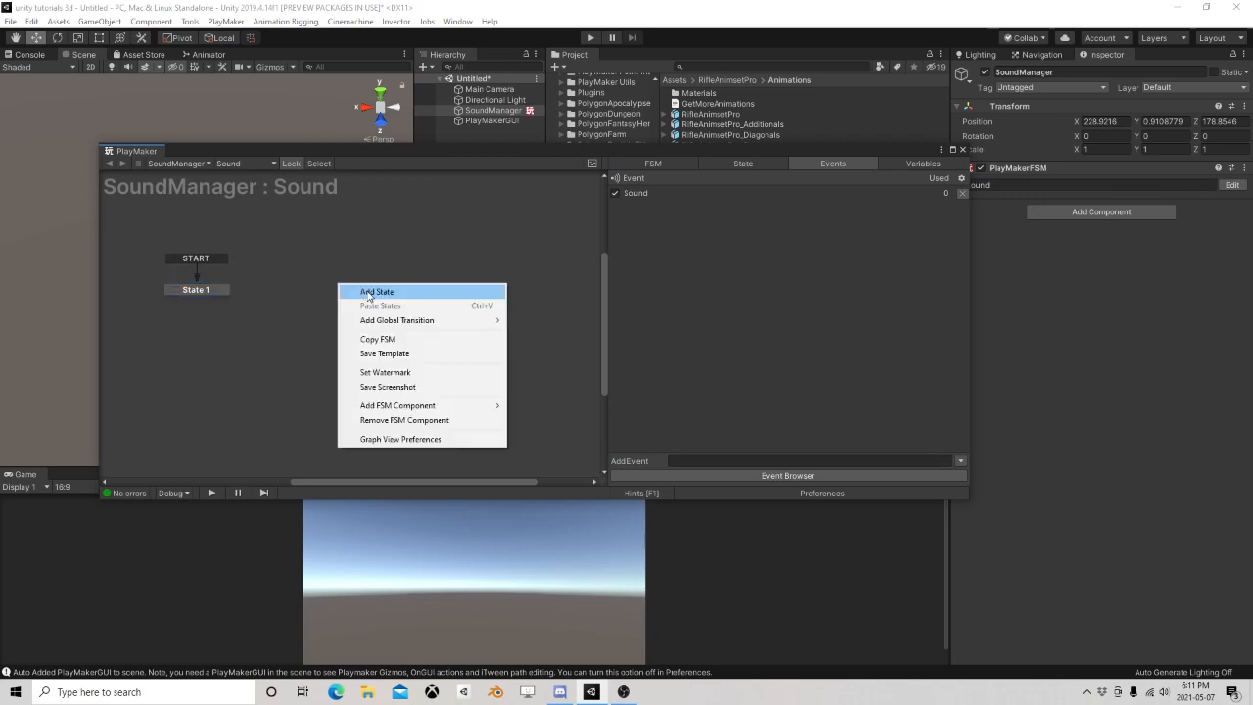
pyautogui.click(360, 292)
pyautogui.rightClick(370, 288)
pyautogui.moveTo(433, 310)
pyautogui.click(558, 310)
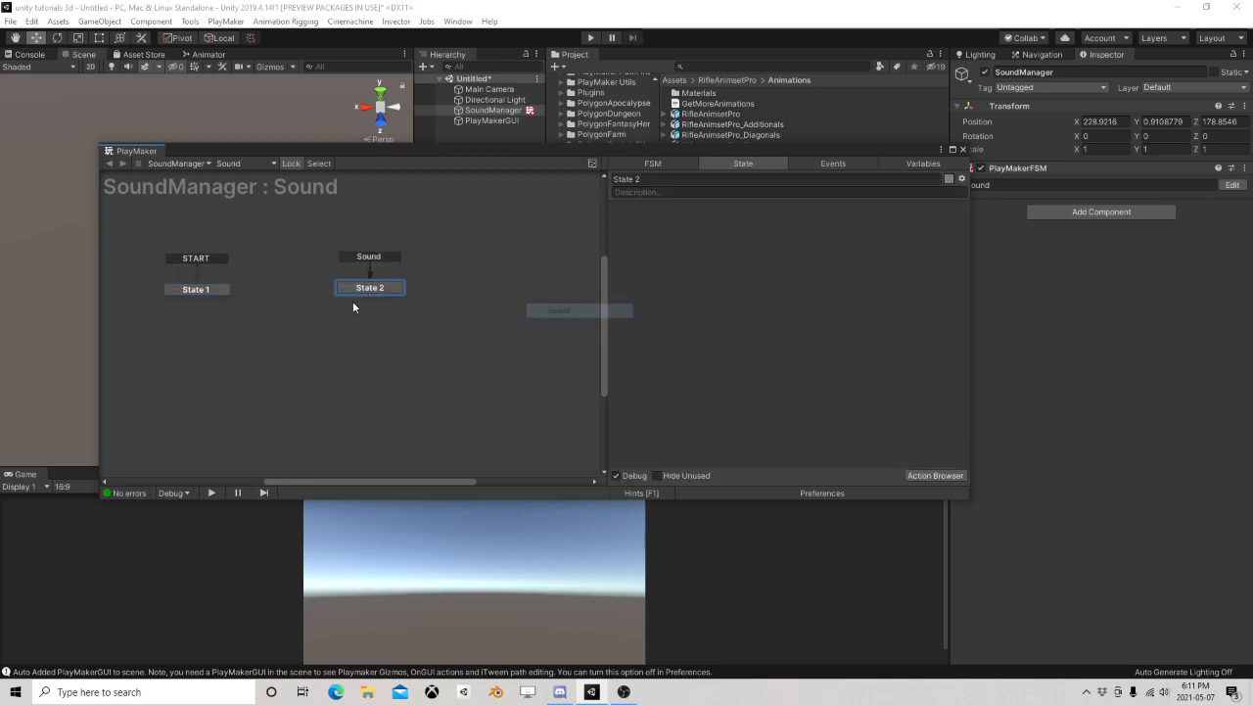
# Step: Search the actions for "event data" and add Set Event Data and Get Event Int Data to State 2
pyautogui.click(940, 477)
pyautogui.write('get')
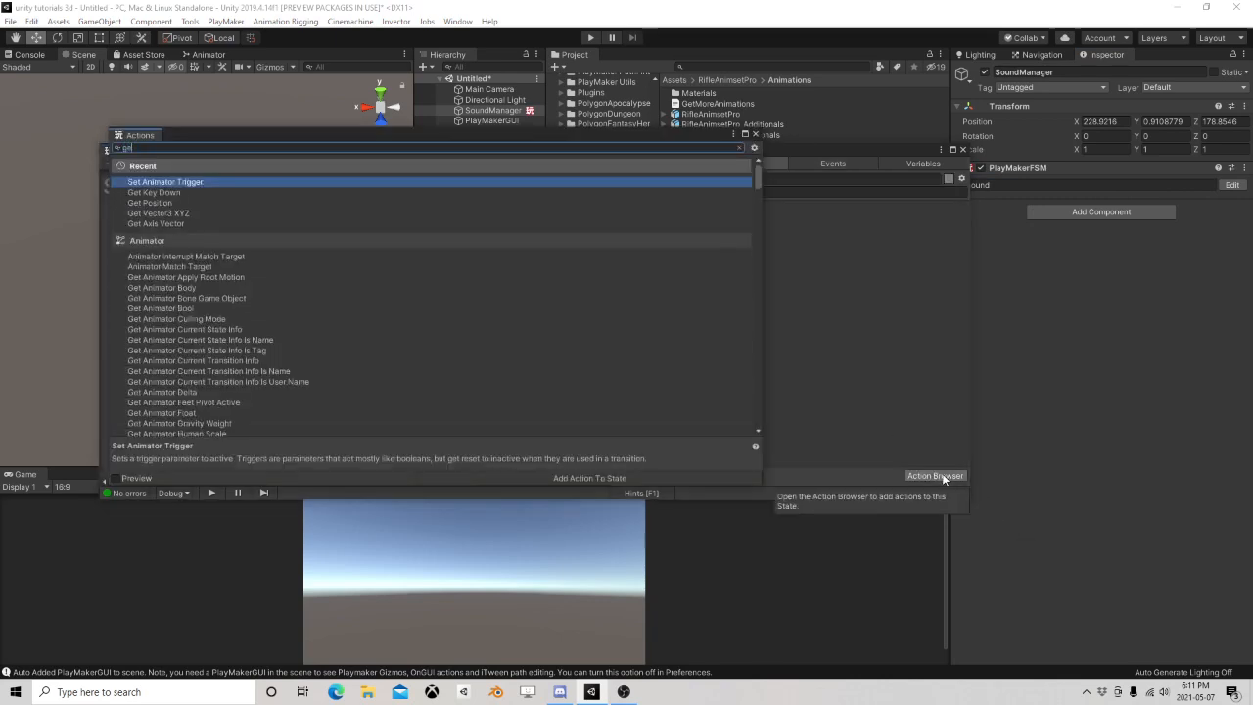
pyautogui.write(' event data')
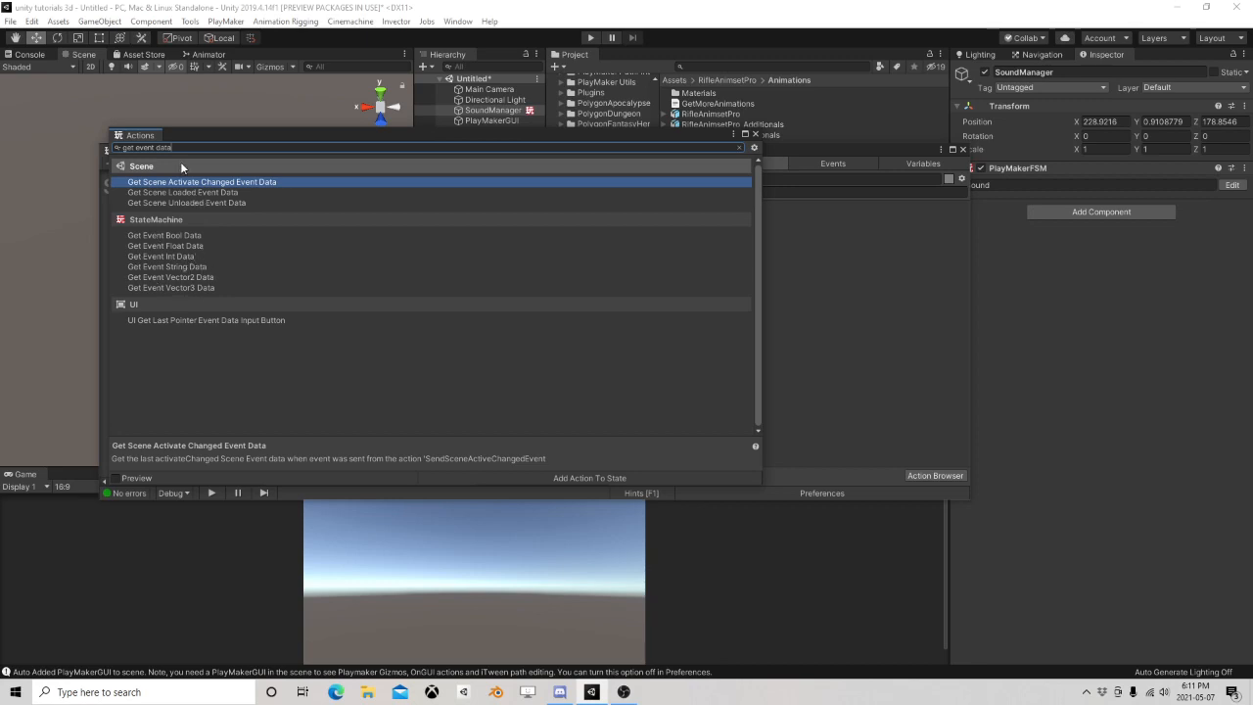
pyautogui.moveTo(186, 148); pyautogui.dragTo(114, 153)
pyautogui.write('event')
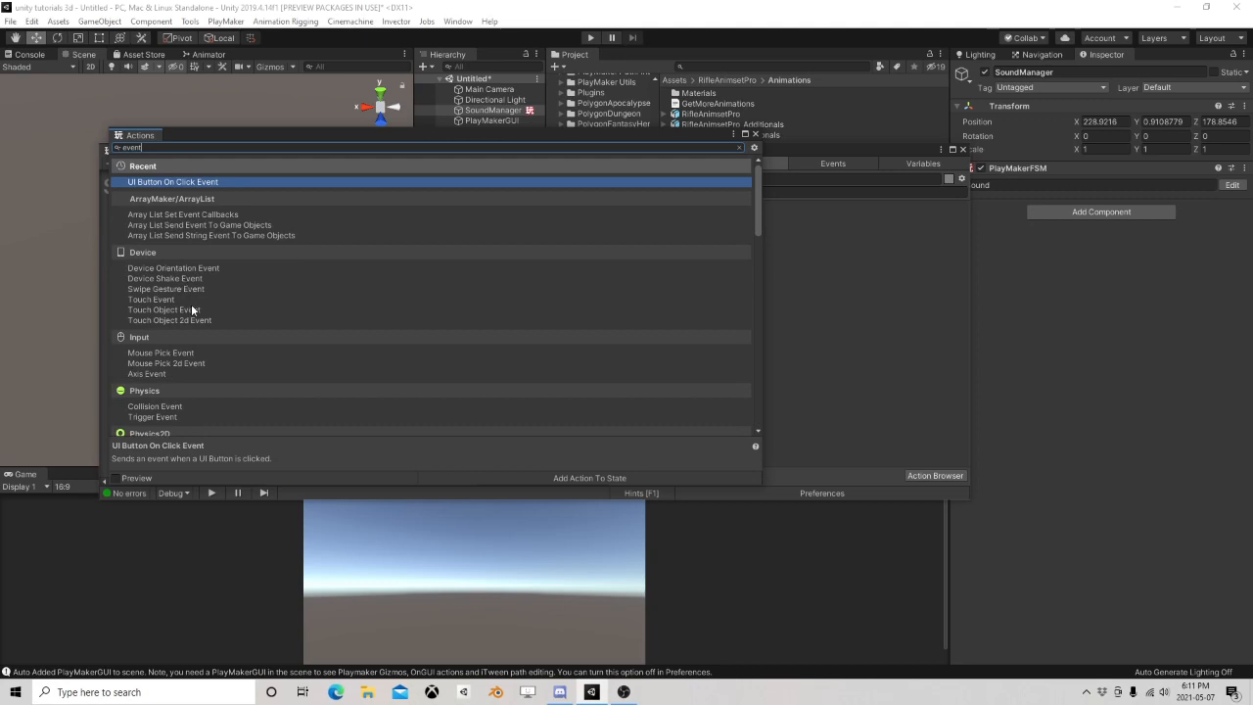
pyautogui.write(' data')
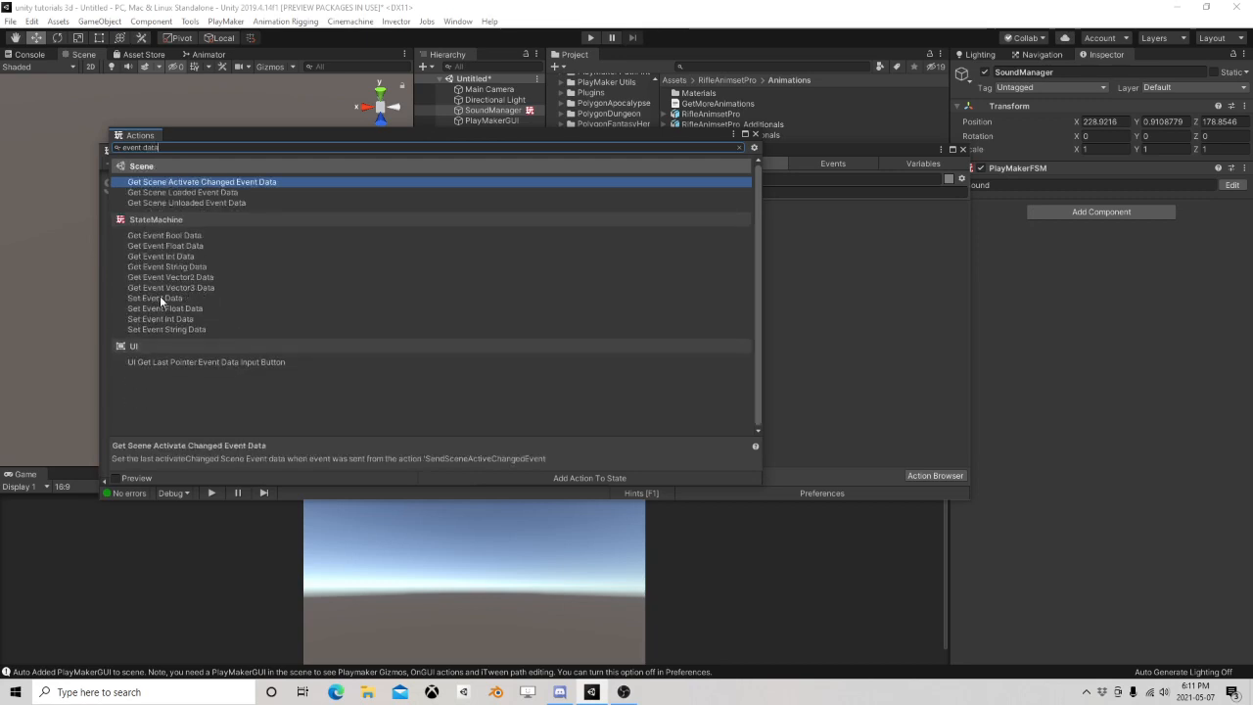
pyautogui.press('Return')
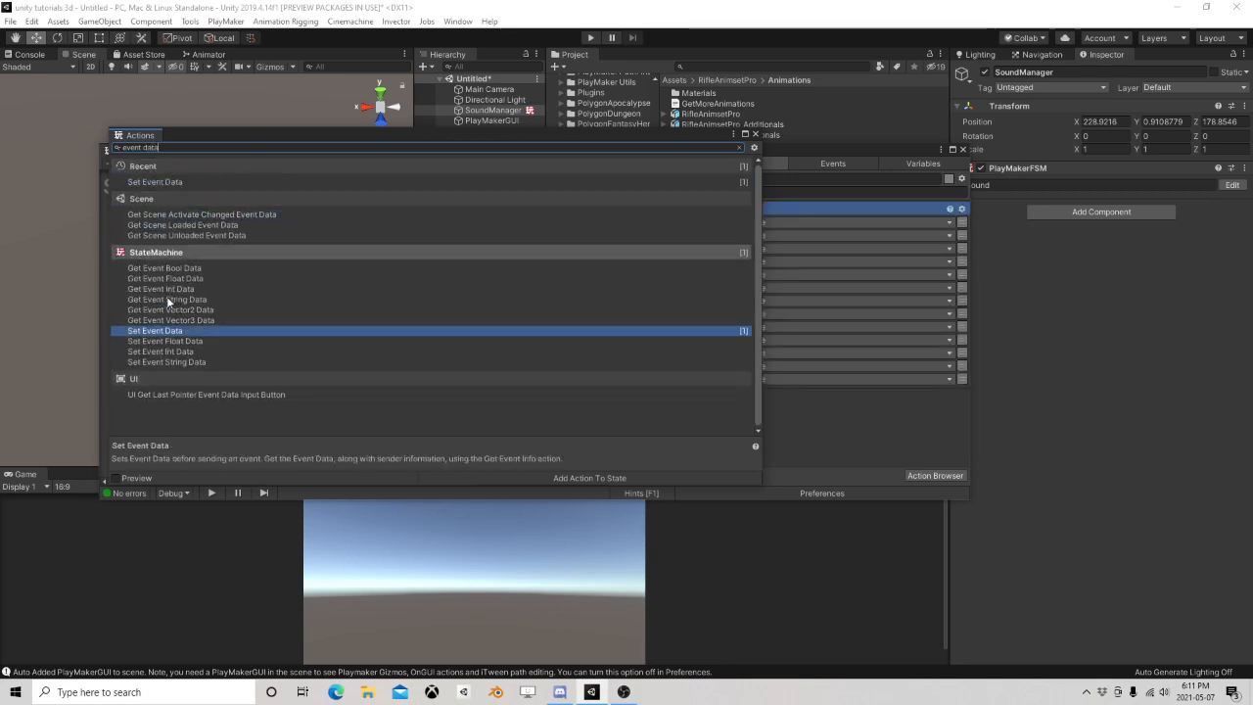
pyautogui.doubleClick(167, 290)
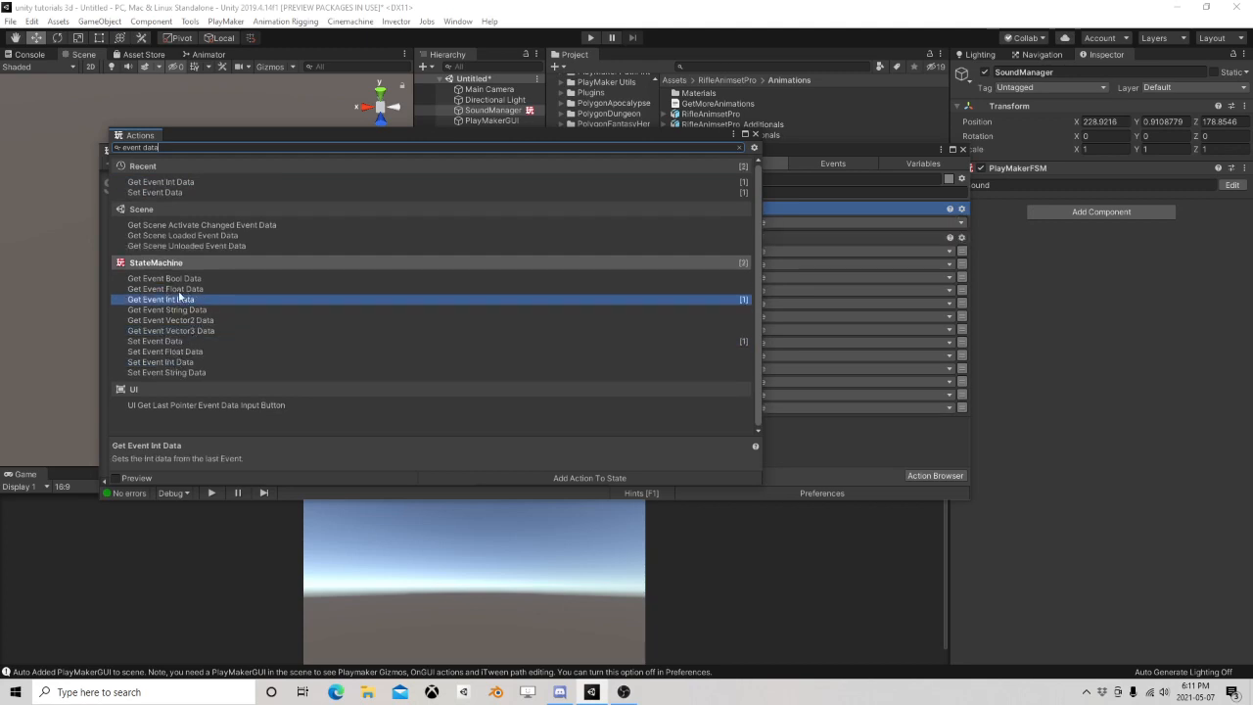
# Step: Find the Get Event Info action among the StateMachine actions and add it to State 2
pyautogui.click(214, 147)
pyautogui.hotkey('ctrl', 'a')
pyautogui.press('BackSpace')
pyautogui.scroll(-15, 207, 284)
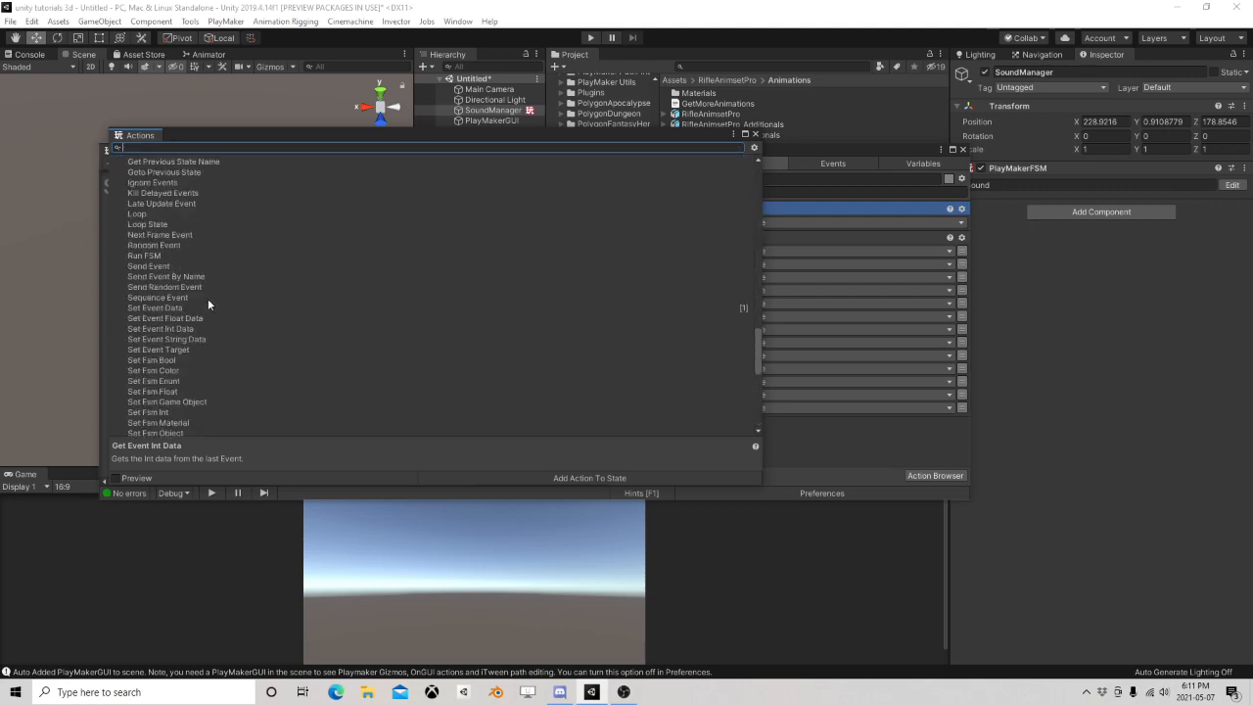
pyautogui.scroll(15, 196, 317)
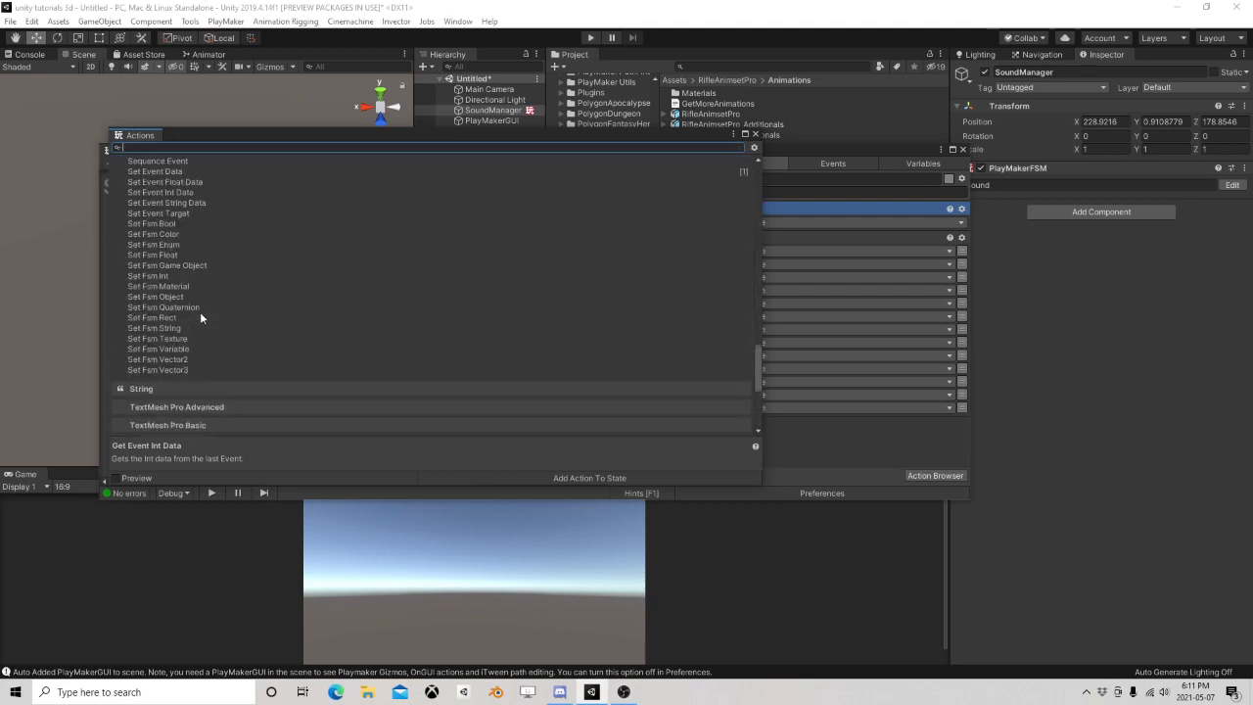
pyautogui.scroll(-3, 189, 266)
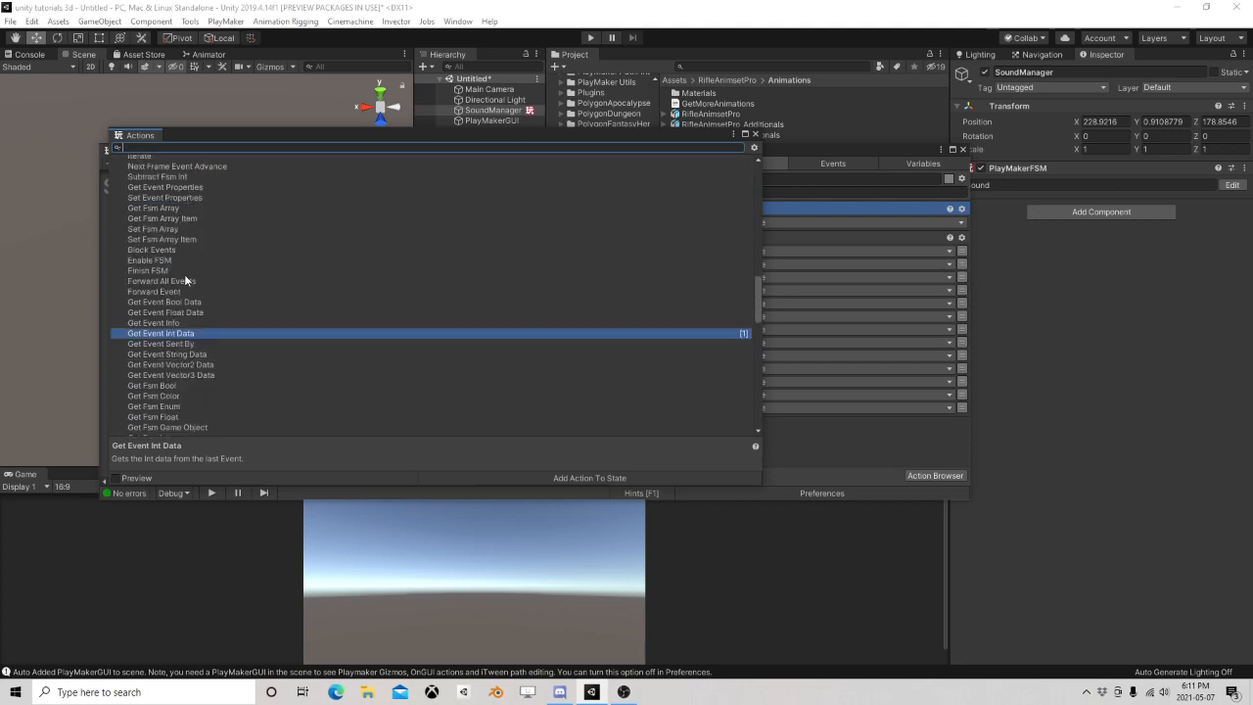
pyautogui.doubleClick(162, 324)
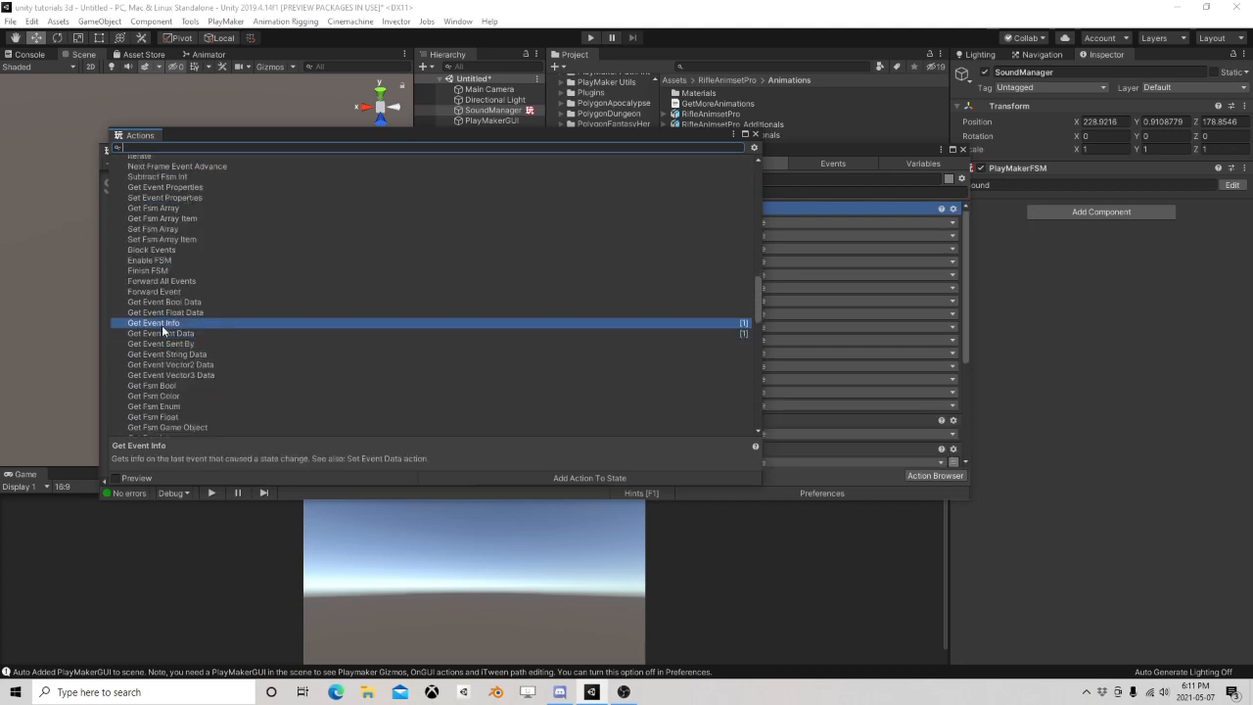
pyautogui.click(756, 134)
# Step: Delete the Get Event Int Data and Set Event Data actions from State 2
pyautogui.click(674, 419)
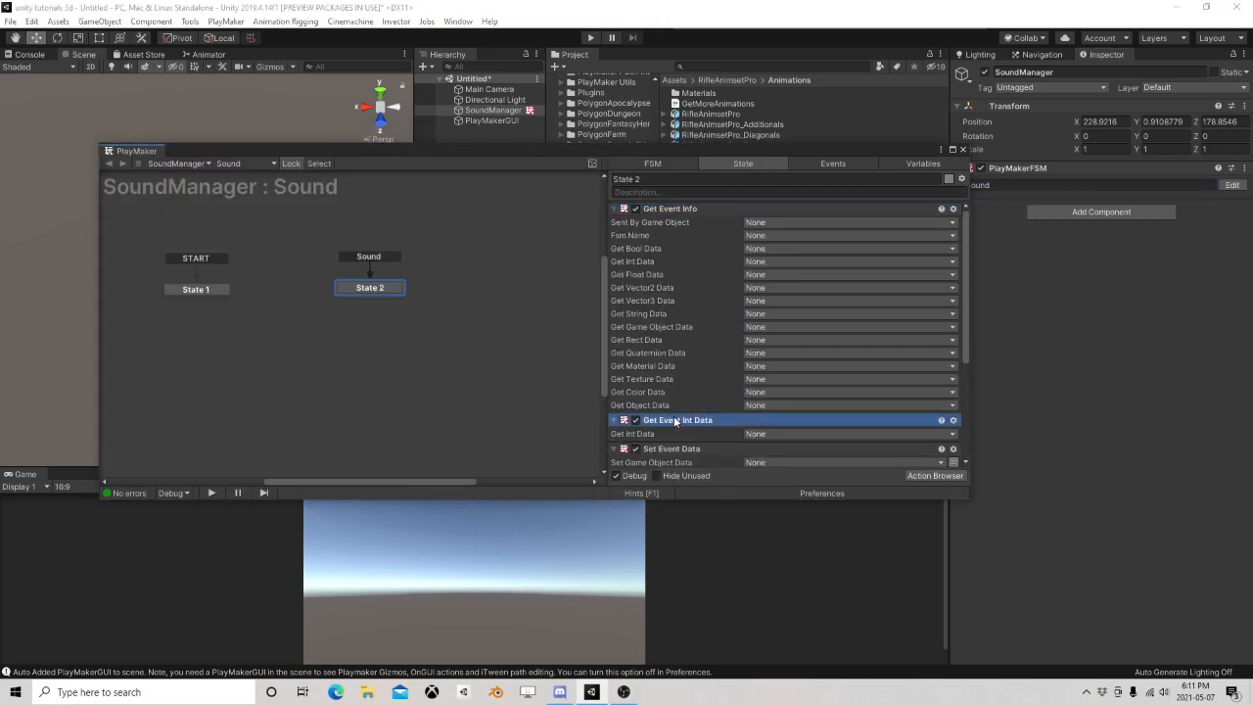
pyautogui.press('Delete')
pyautogui.press('Delete')
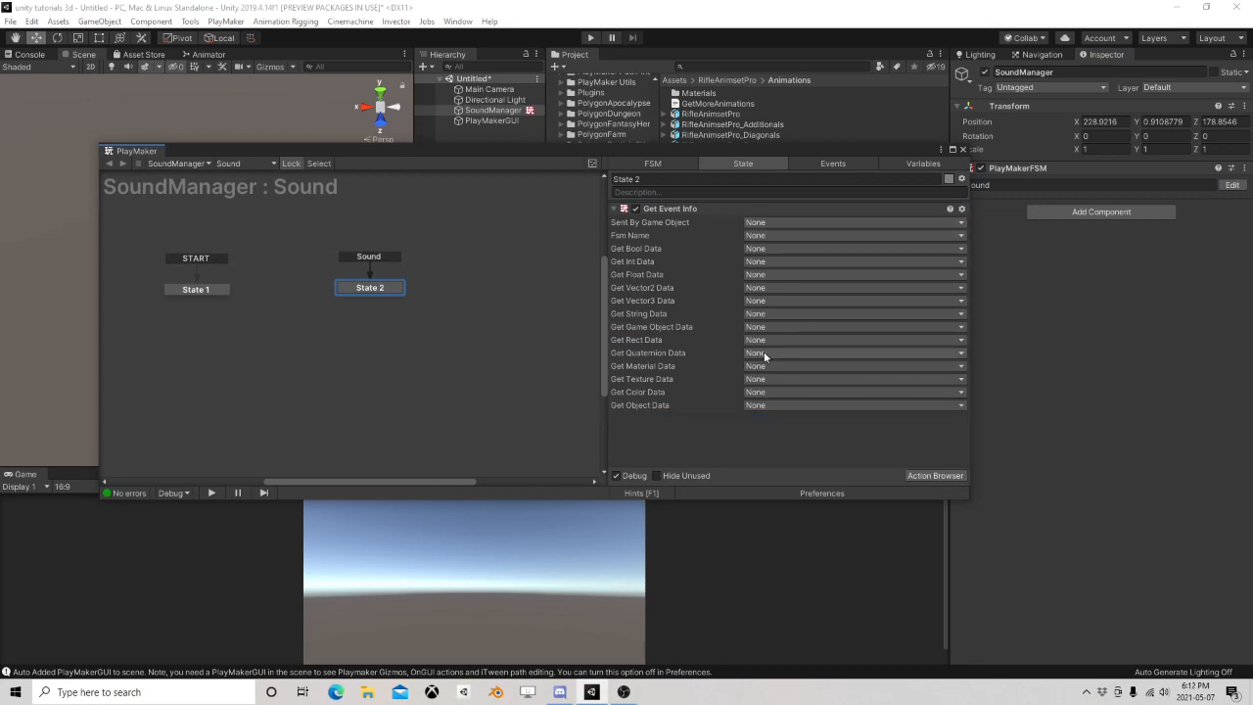
pyautogui.click(751, 404)
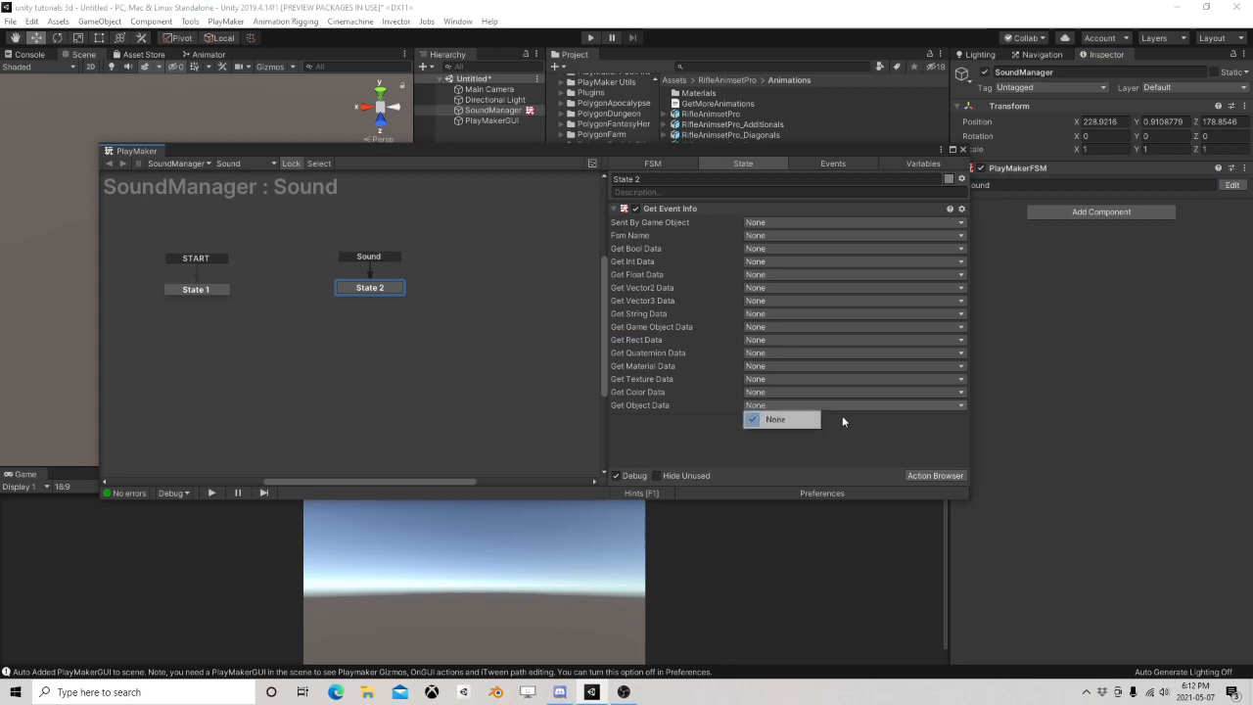
pyautogui.click(778, 419)
# Step: Create an FSM variable of type Object named IncSound
pyautogui.click(917, 166)
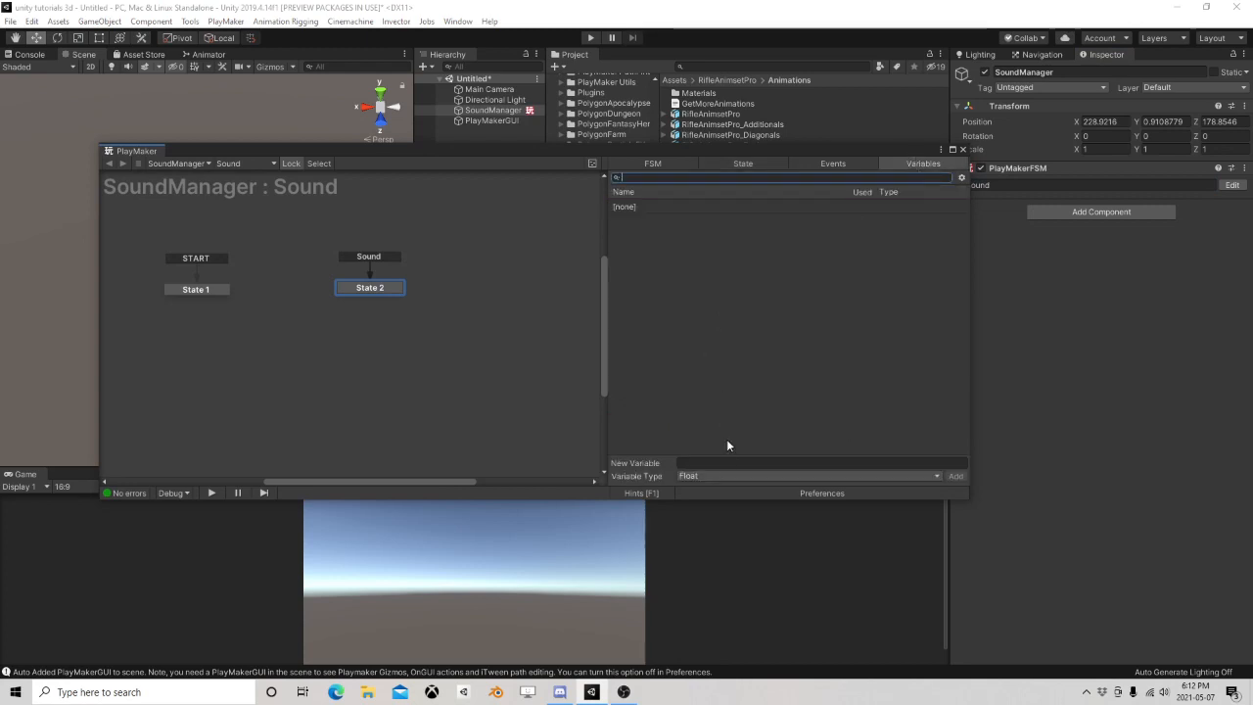
pyautogui.click(713, 475)
pyautogui.click(742, 430)
pyautogui.click(623, 692)
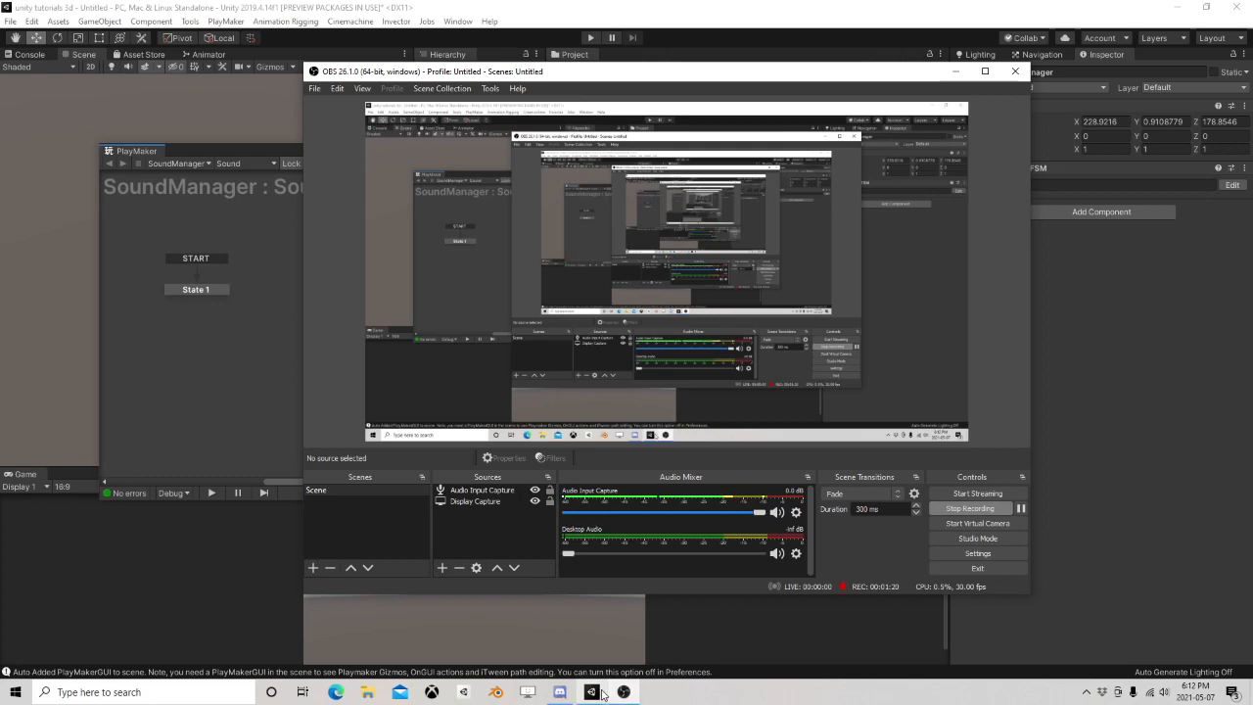
pyautogui.click(955, 71)
pyautogui.click(695, 474)
pyautogui.click(695, 473)
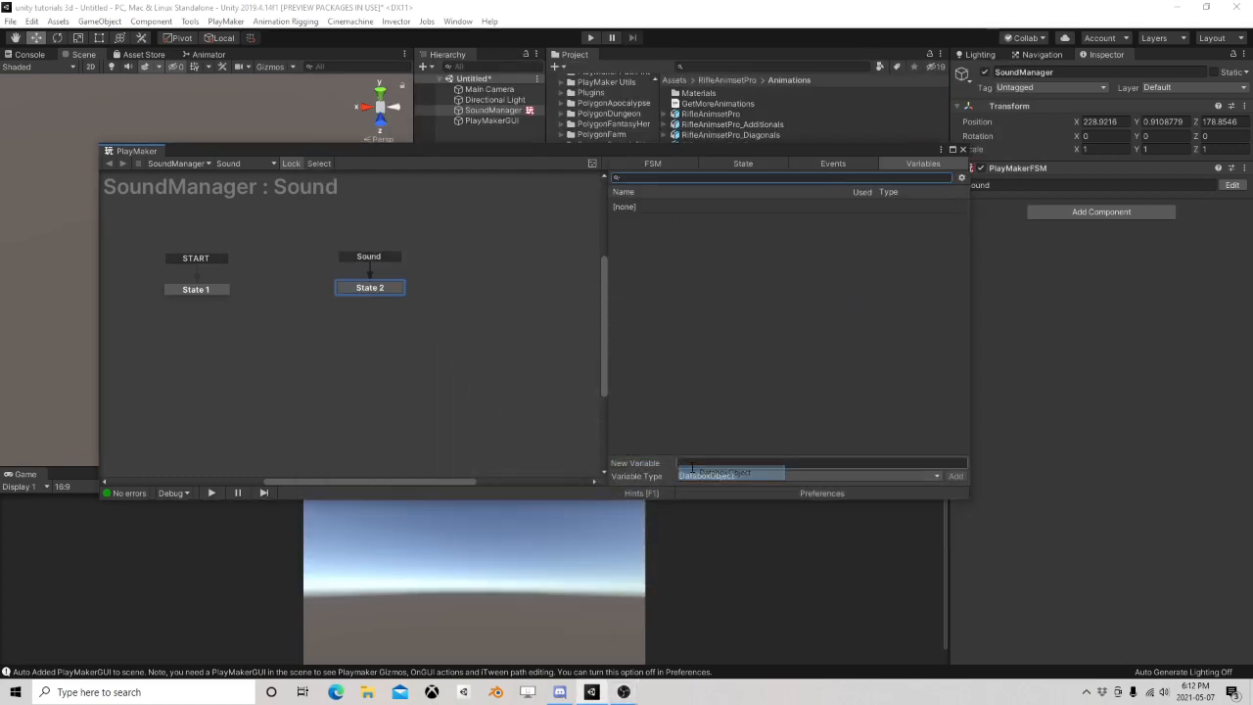
pyautogui.click(699, 476)
pyautogui.click(727, 431)
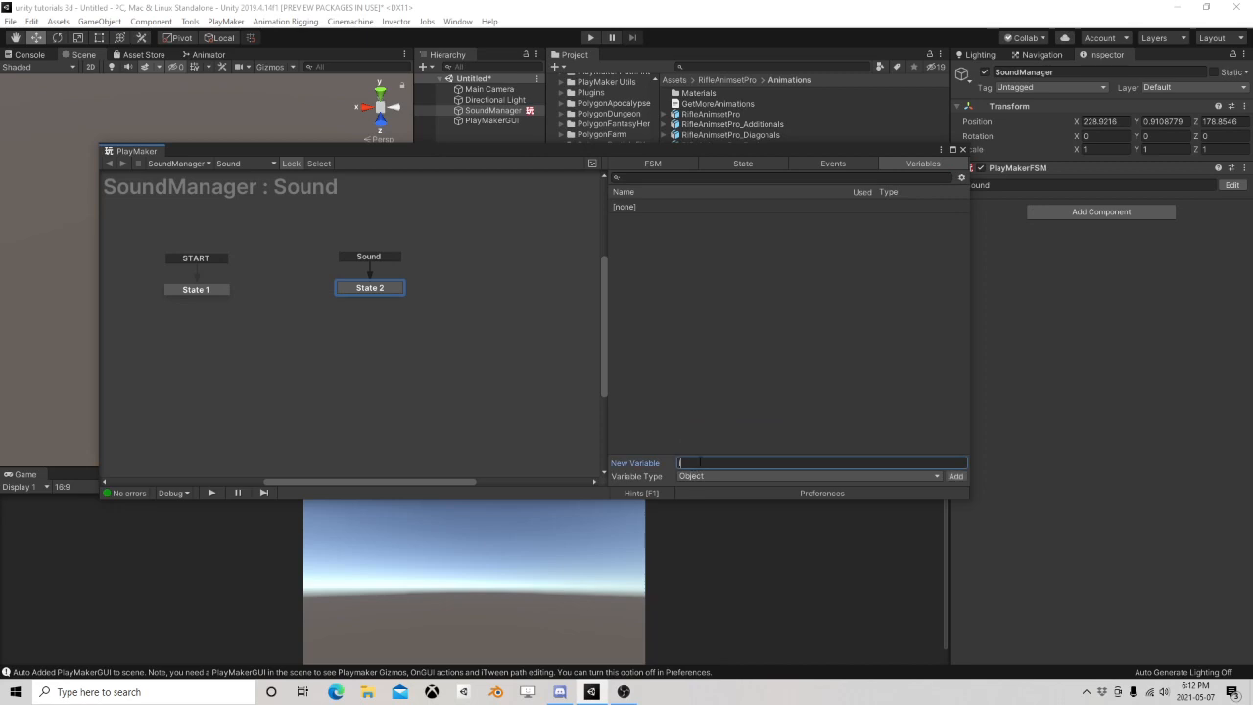
pyautogui.write('IncSound')
pyautogui.press('Return')
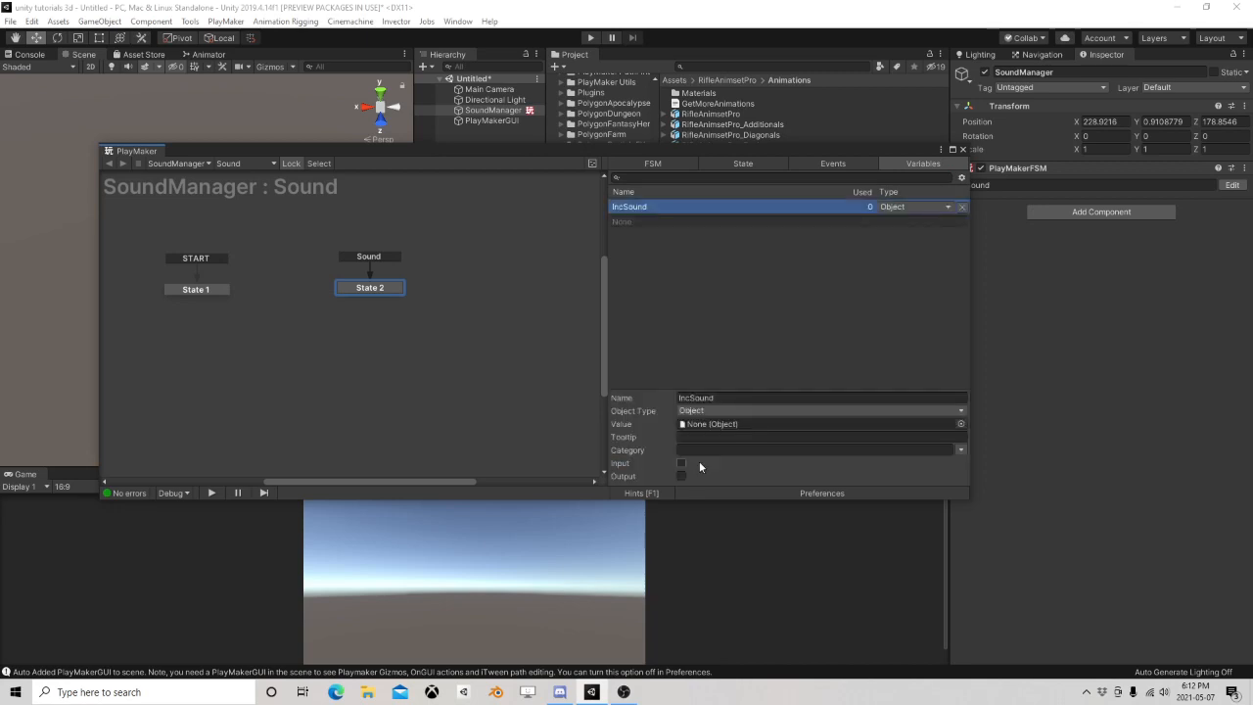
# Step: Set the object type of the IncSound variable to UnityEngine AudioClip
pyautogui.click(723, 411)
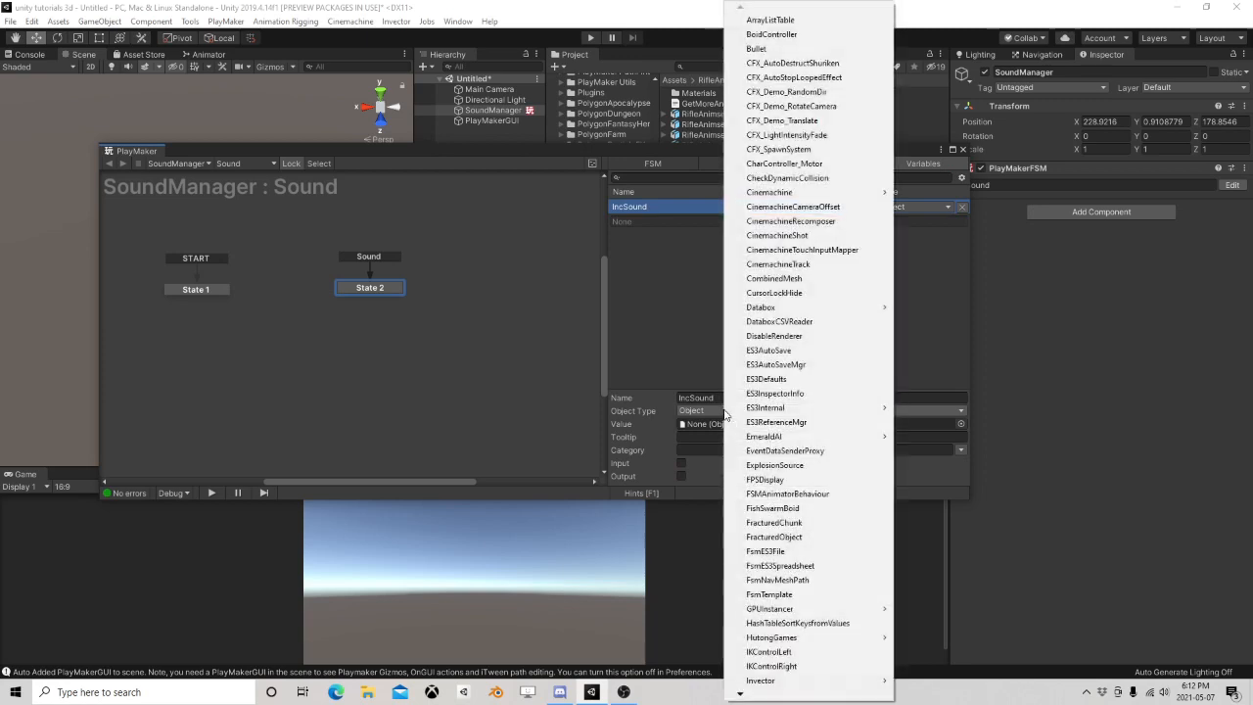
pyautogui.scroll(-15, 784, 587)
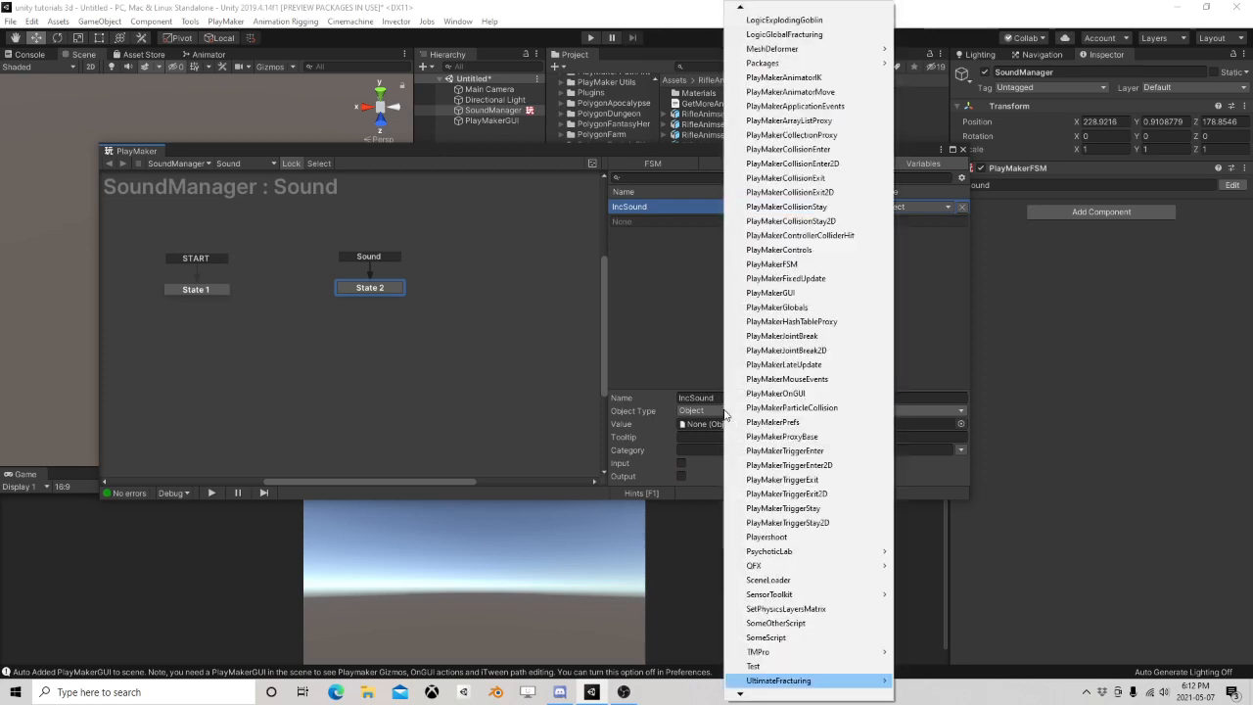
pyautogui.scroll(-3, 801, 683)
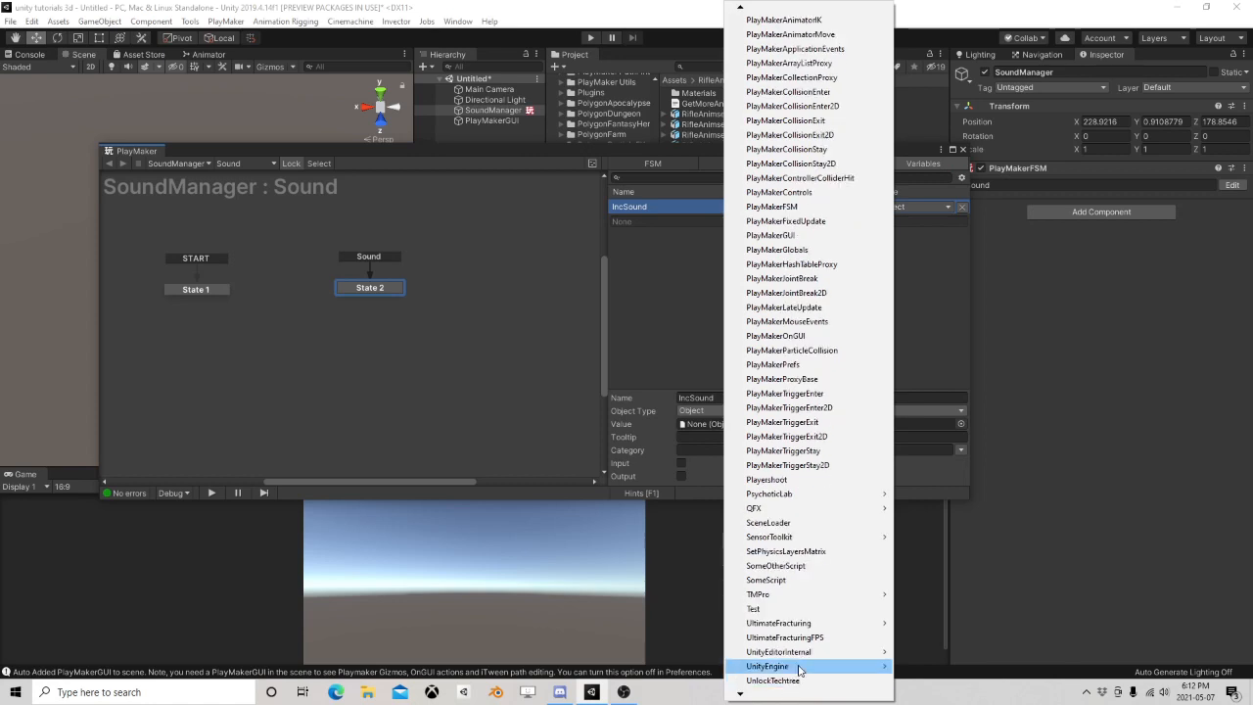
pyautogui.moveTo(800, 668)
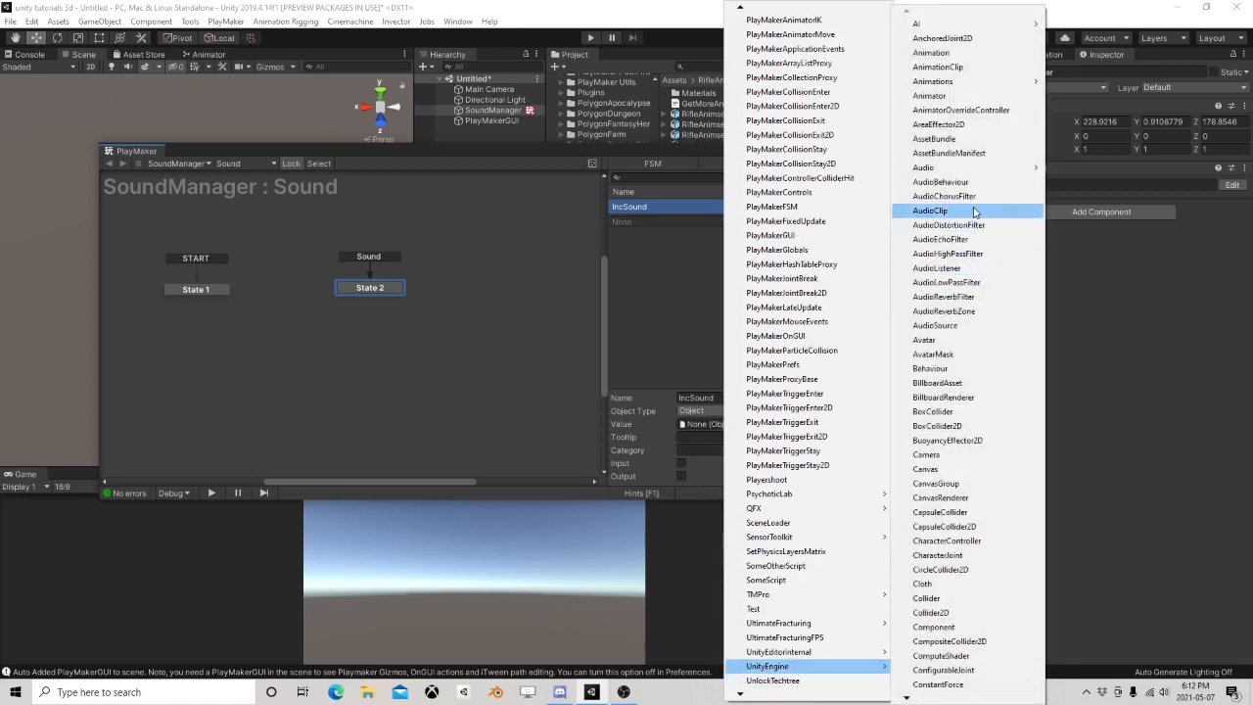
pyautogui.click(935, 211)
# Step: Store the Get Object Data result of State 2's Get Event Info action in IncSound
pyautogui.click(739, 164)
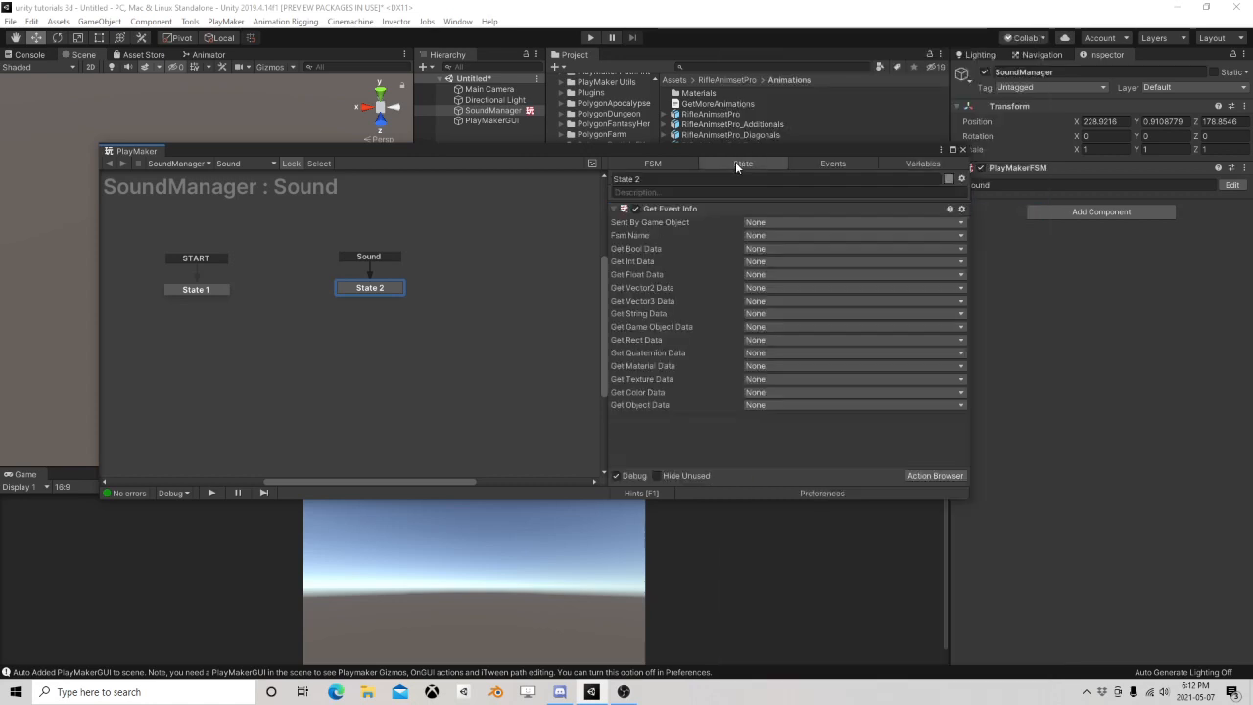
pyautogui.click(759, 406)
pyautogui.click(815, 435)
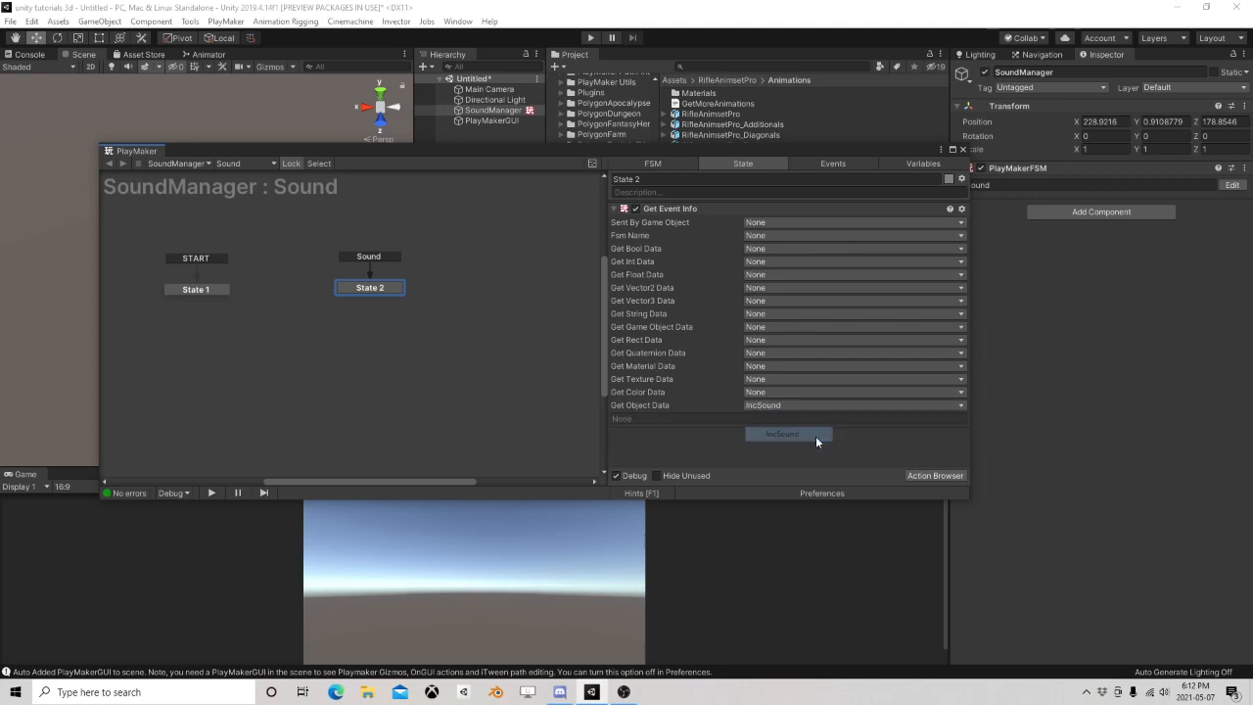
# Step: Add an Audio Play action to State 2 and add its required Audio Source component to SoundManager
pyautogui.click(923, 476)
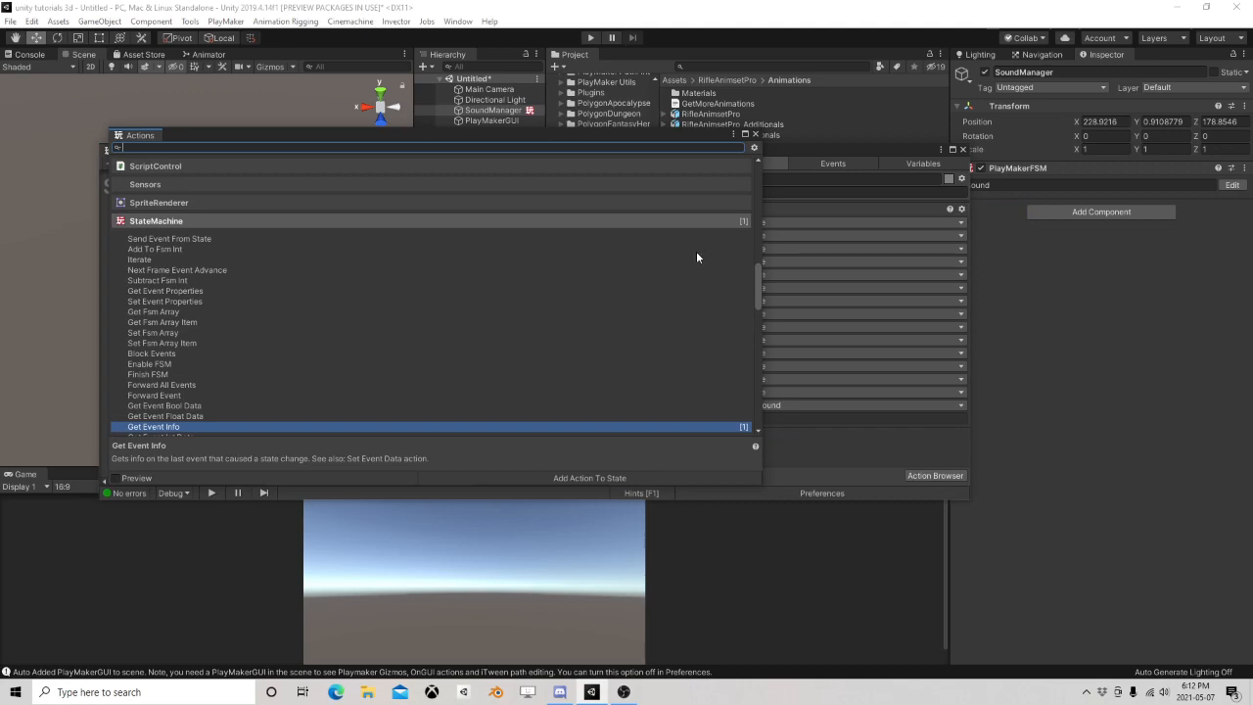
pyautogui.write('au')
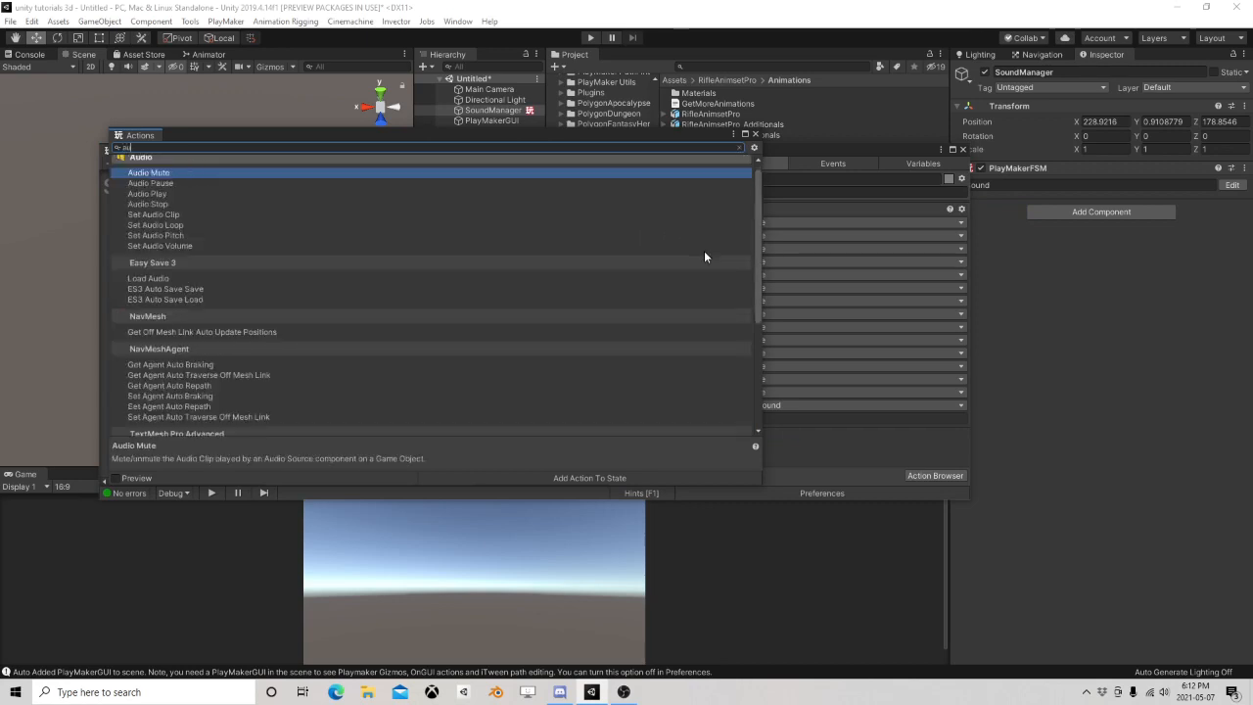
pyautogui.write('dio')
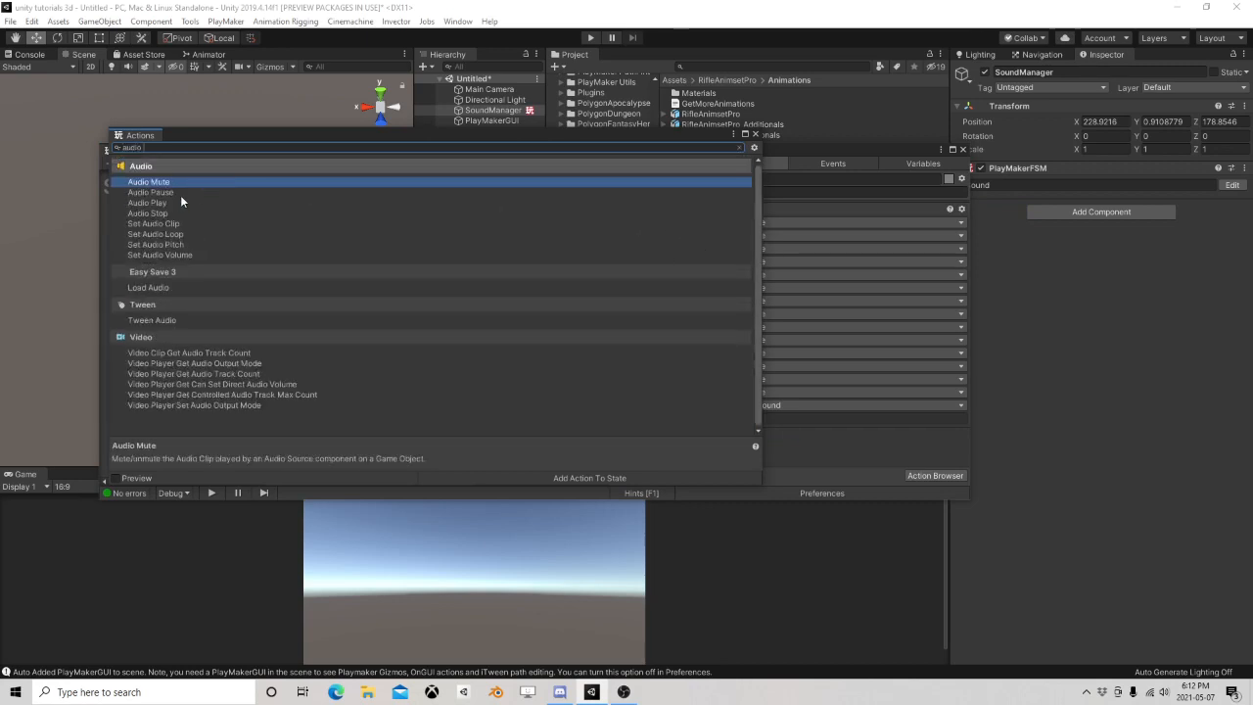
pyautogui.doubleClick(170, 201)
pyautogui.click(756, 135)
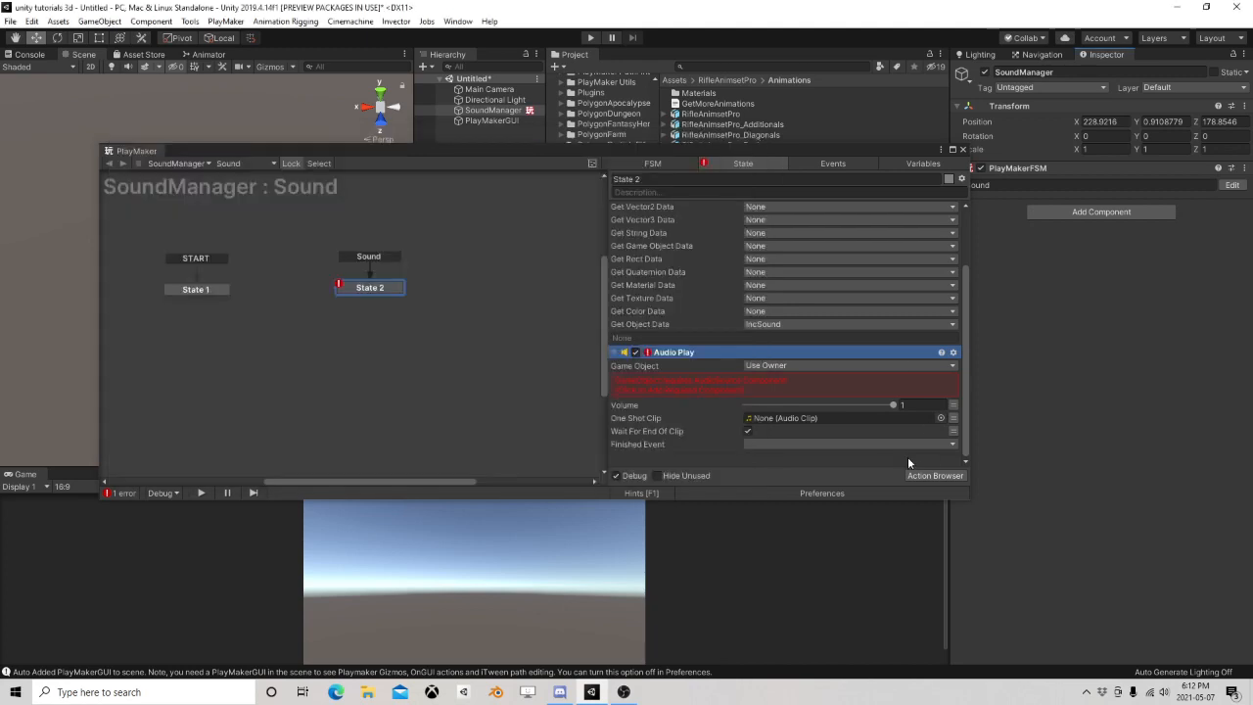
pyautogui.click(735, 392)
# Step: Set the Audio Play action's One Shot Clip to the IncSound variable and turn off Wait For End Of Clip
pyautogui.moveTo(764, 148); pyautogui.dragTo(677, 82)
pyautogui.click(866, 352)
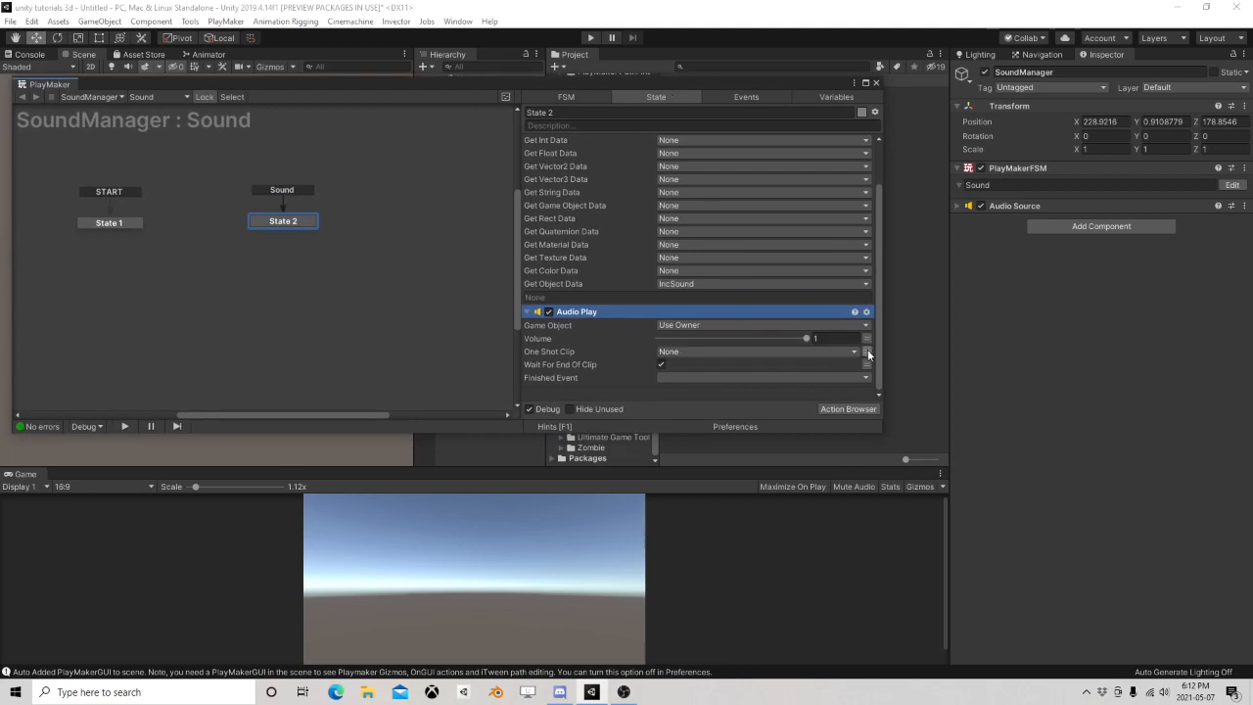
pyautogui.click(751, 351)
pyautogui.click(690, 380)
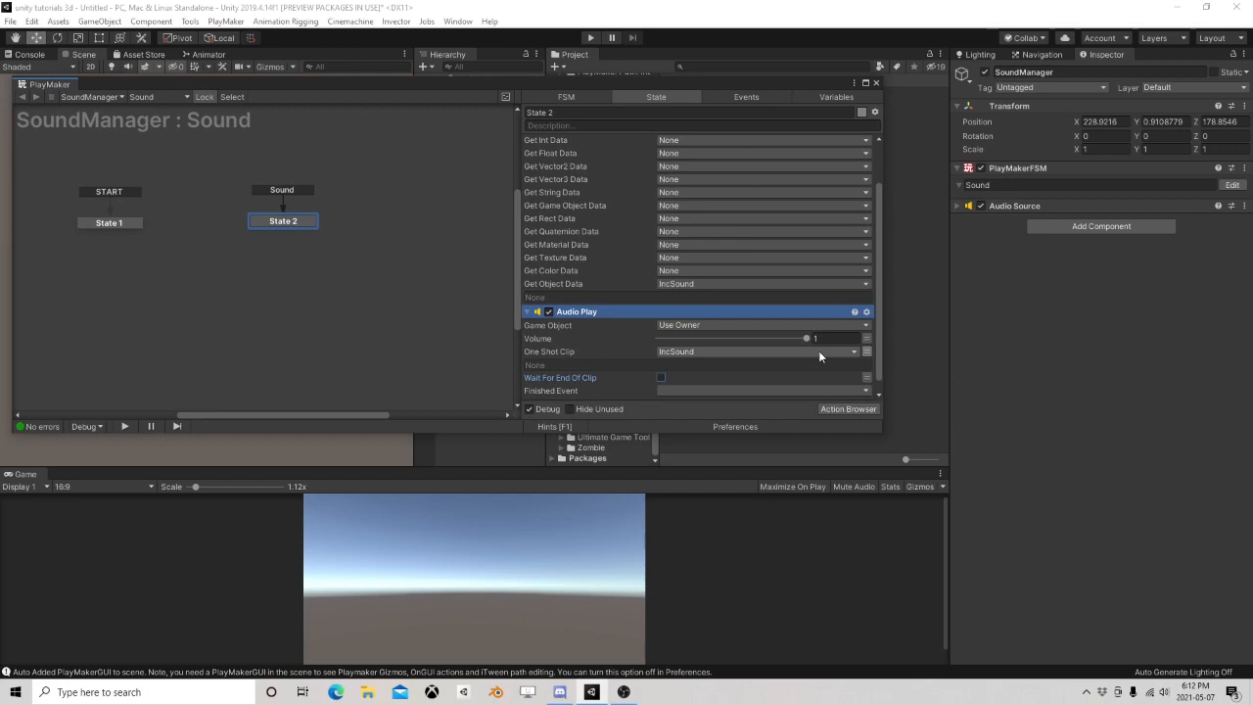
pyautogui.moveTo(283, 221); pyautogui.dragTo(299, 224)
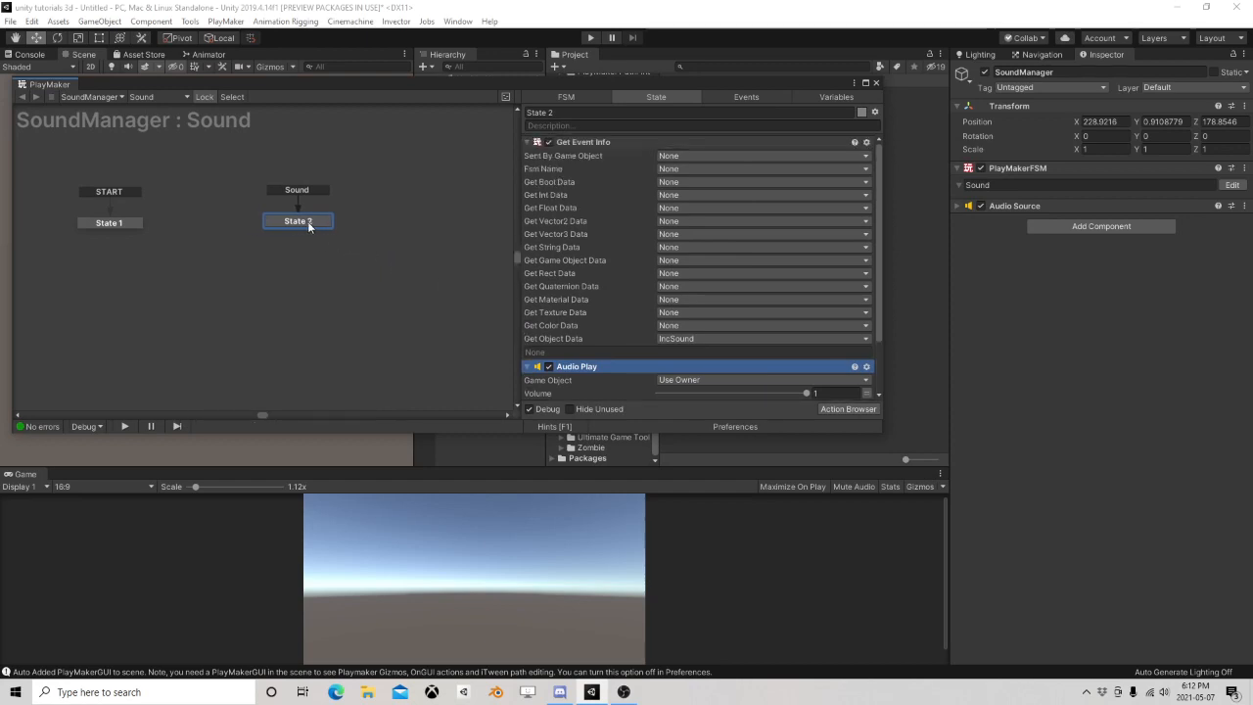
# Step: Add a Get Owner action to State 1 of the SoundManager FSM
pyautogui.click(109, 223)
pyautogui.click(848, 409)
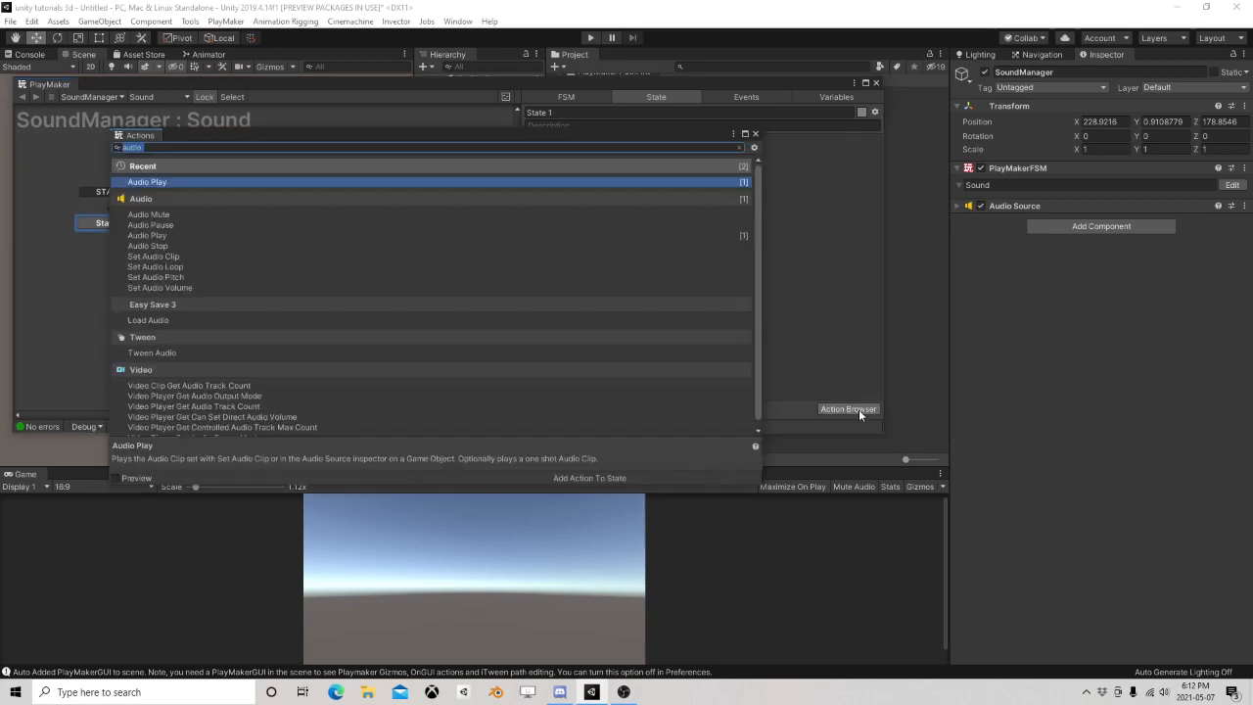
pyautogui.write('get owner')
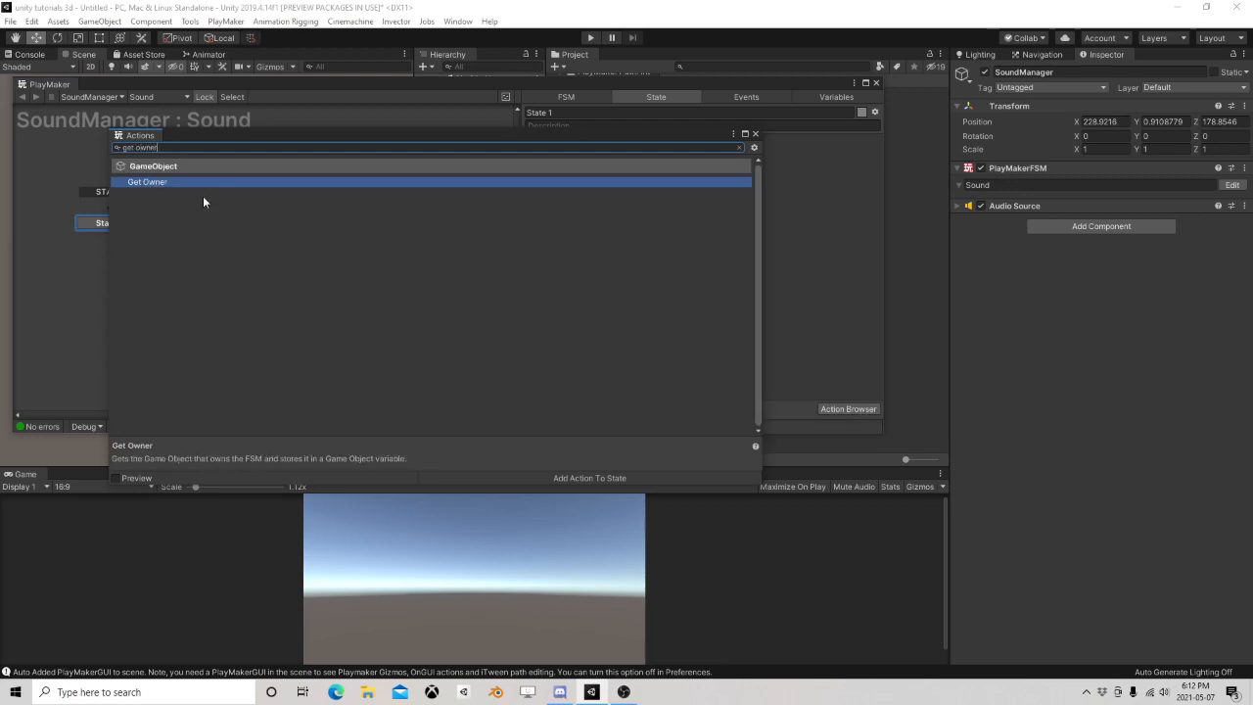
pyautogui.doubleClick(175, 184)
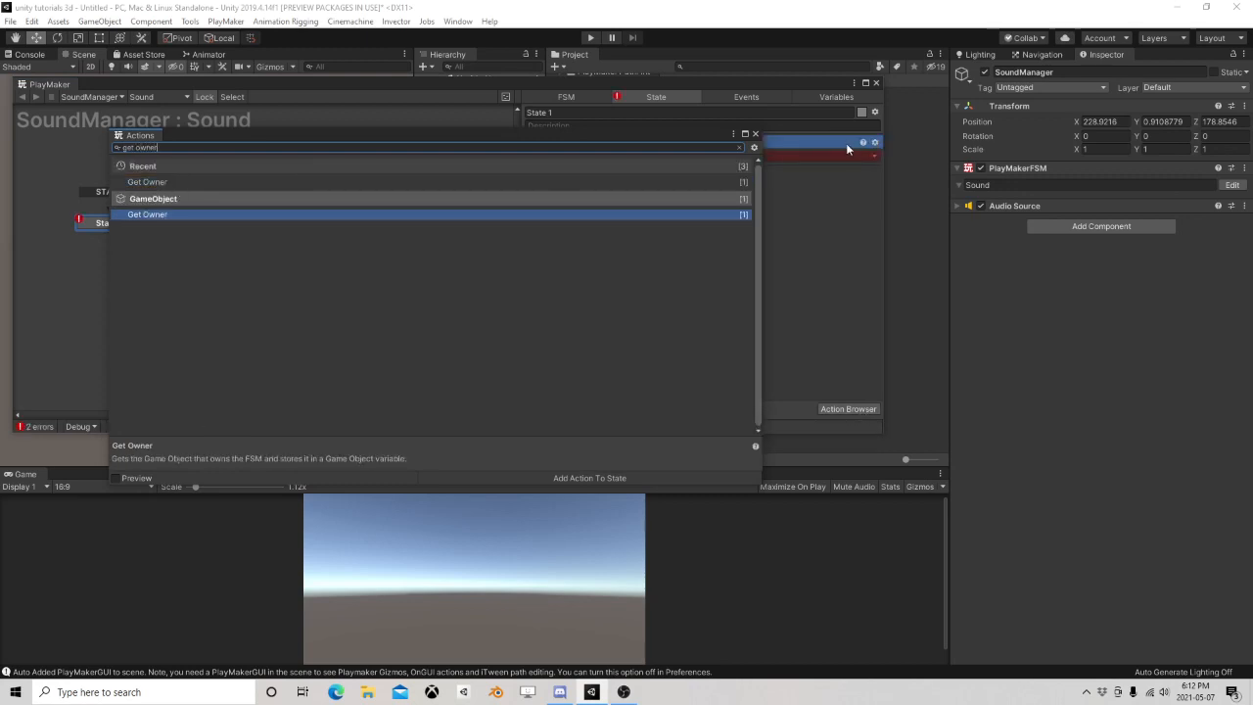
pyautogui.click(755, 133)
# Step: Store the Get Owner game object in a new global variable named Sound
pyautogui.click(750, 155)
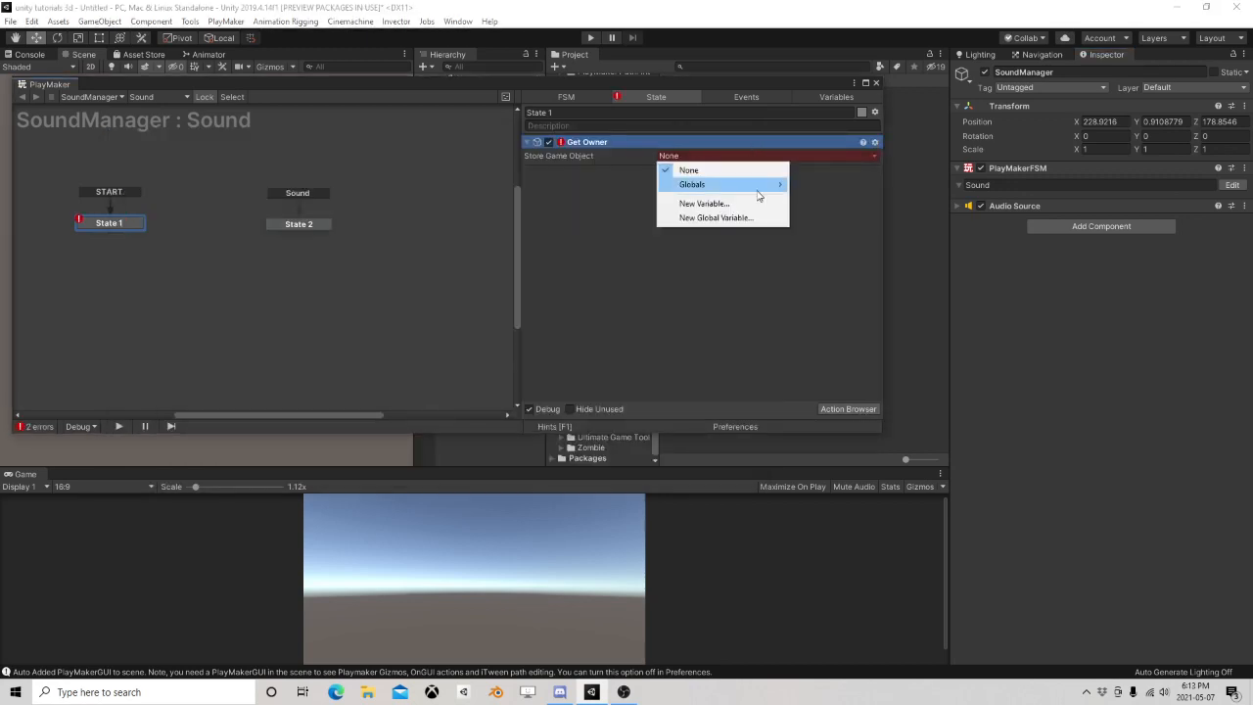
pyautogui.click(716, 217)
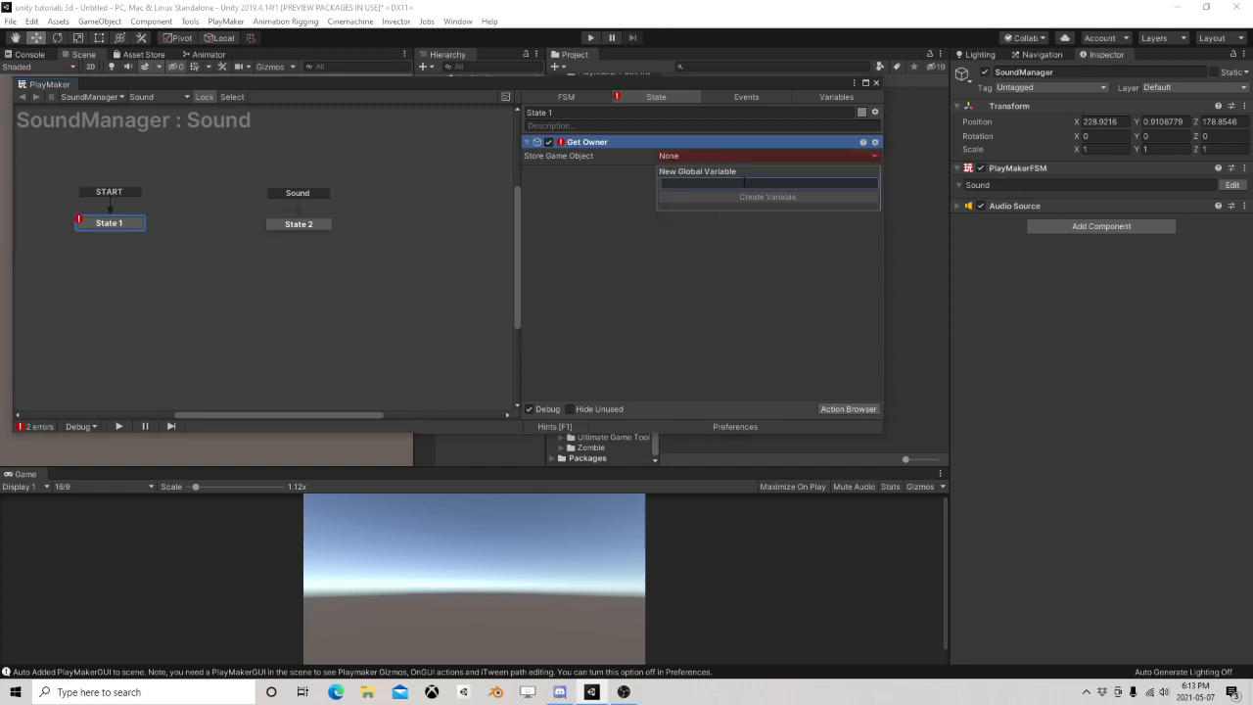
pyautogui.write('Soun')
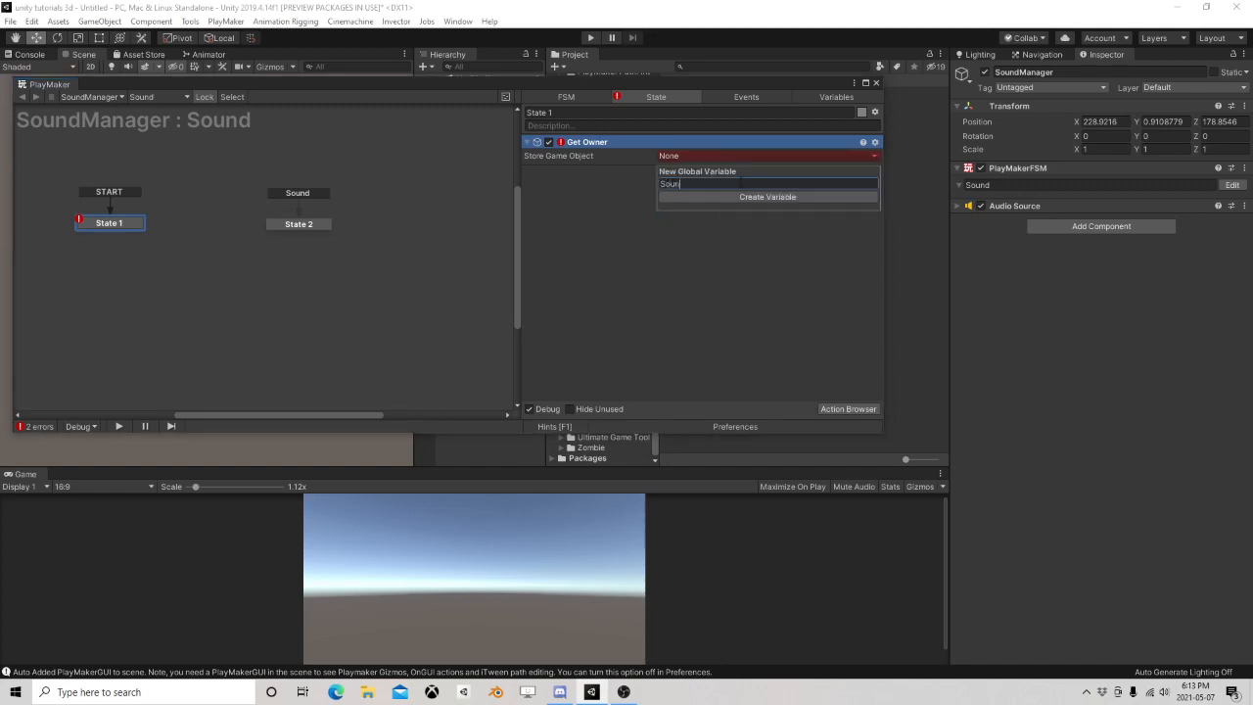
pyautogui.write('d')
pyautogui.press('Return')
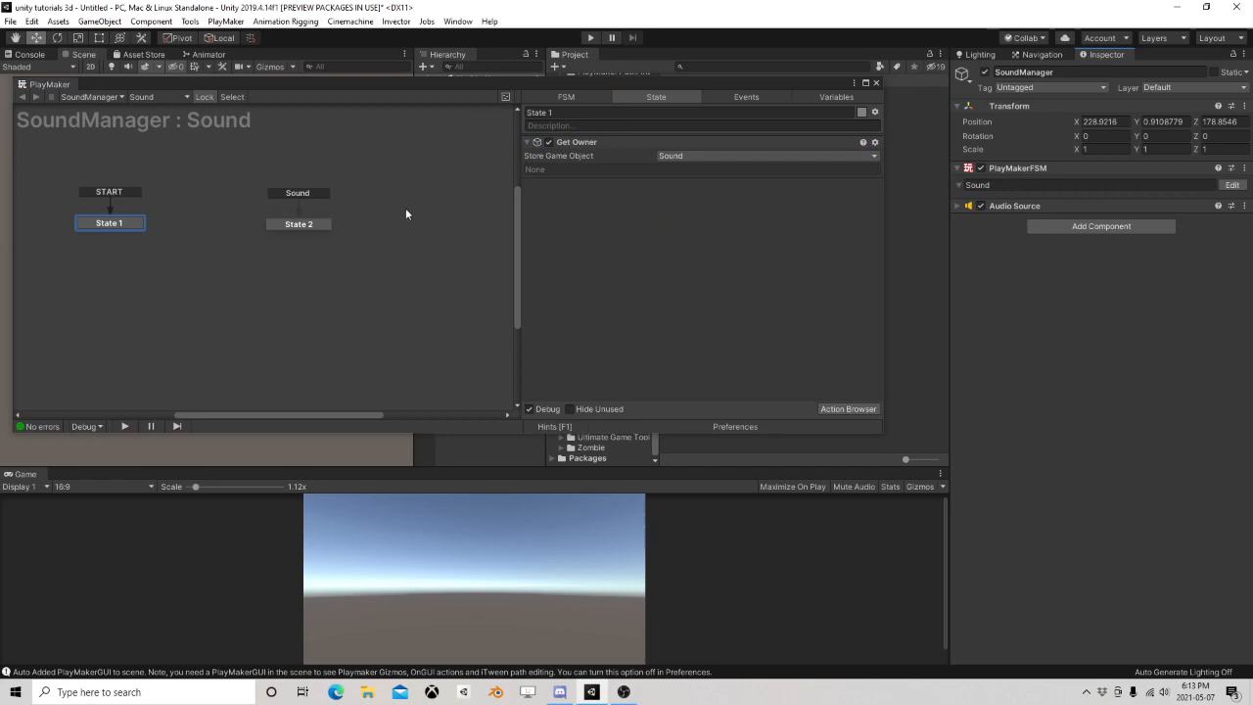
# Step: Close the PlayMaker editor and add a UI Button to the scene
pyautogui.click(284, 225)
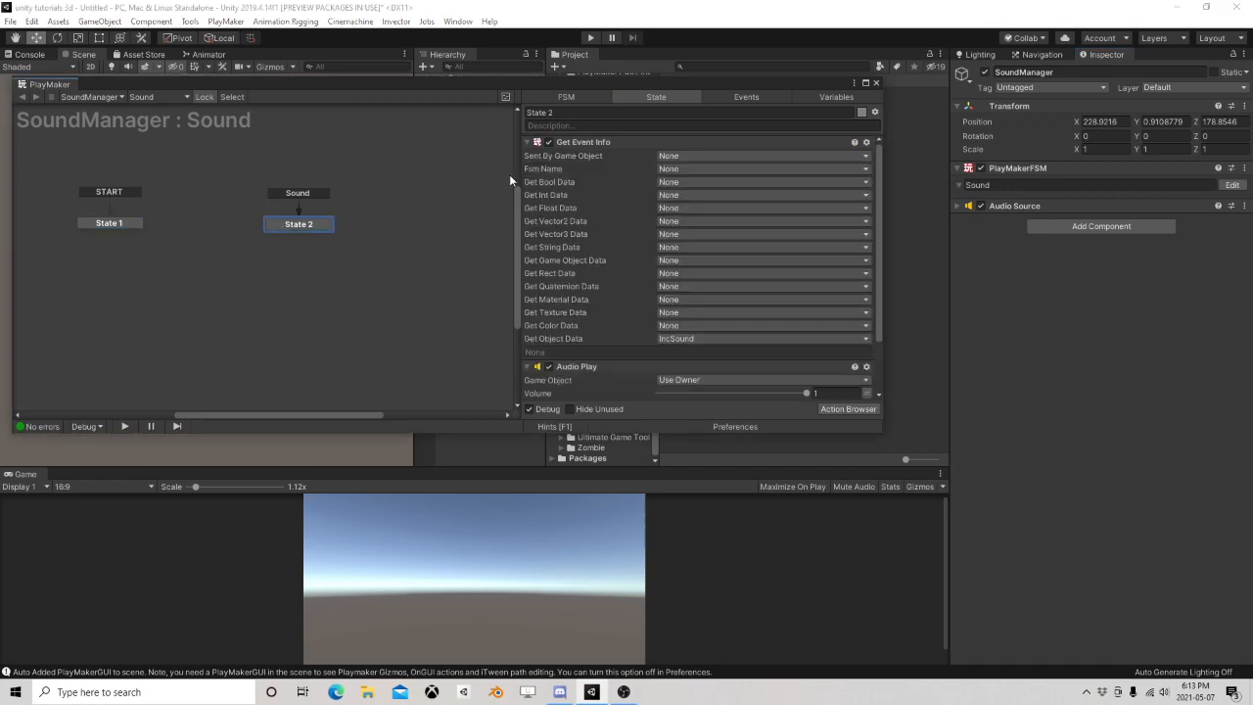
pyautogui.click(876, 82)
pyautogui.click(456, 174)
pyautogui.rightClick(446, 176)
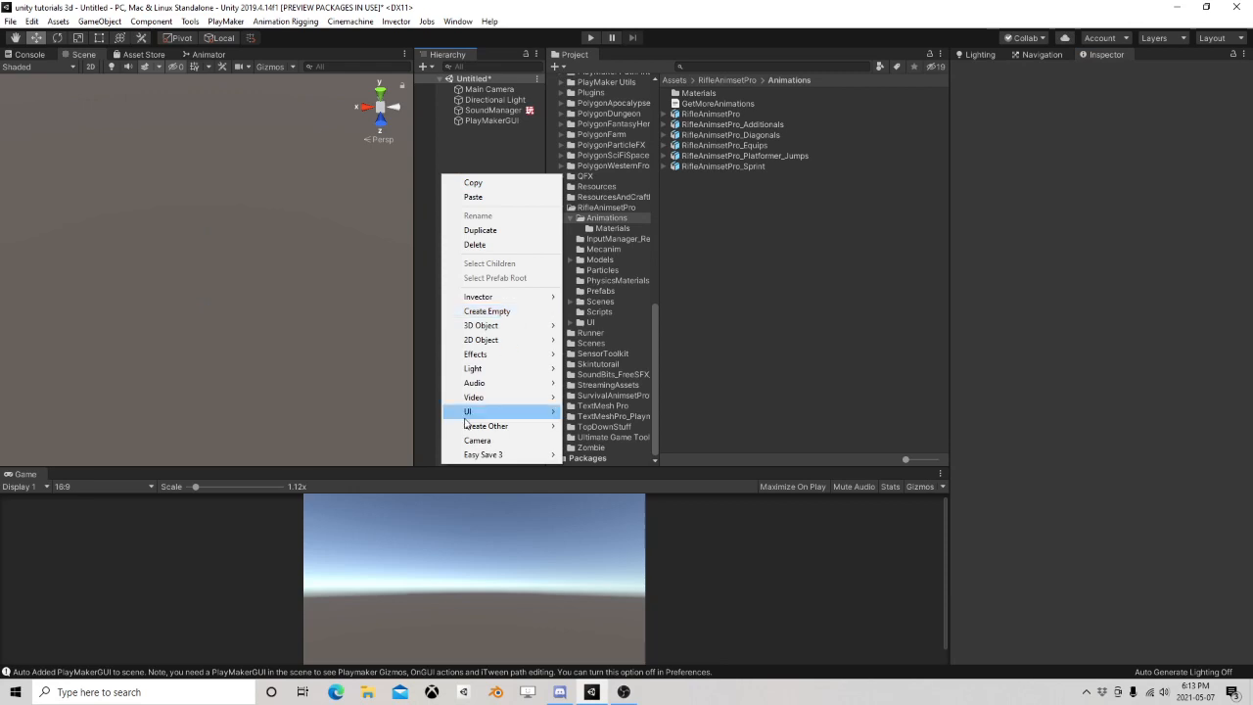
pyautogui.moveTo(497, 414)
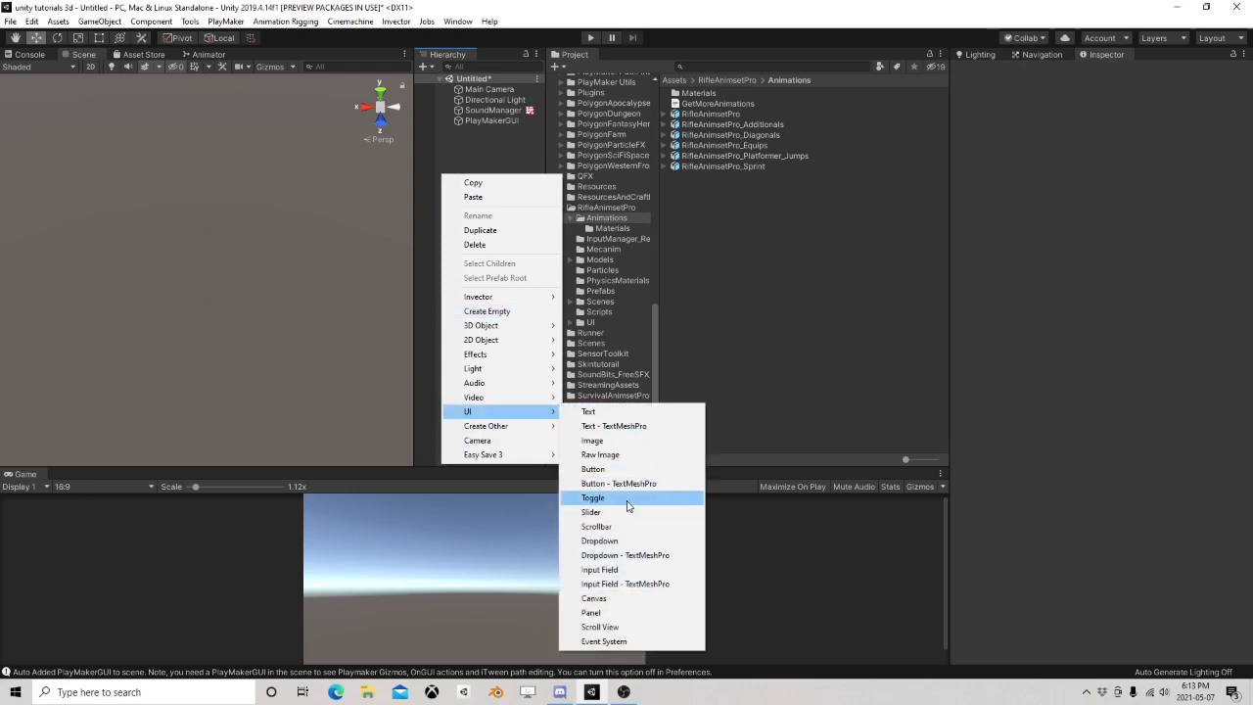
pyautogui.click(595, 469)
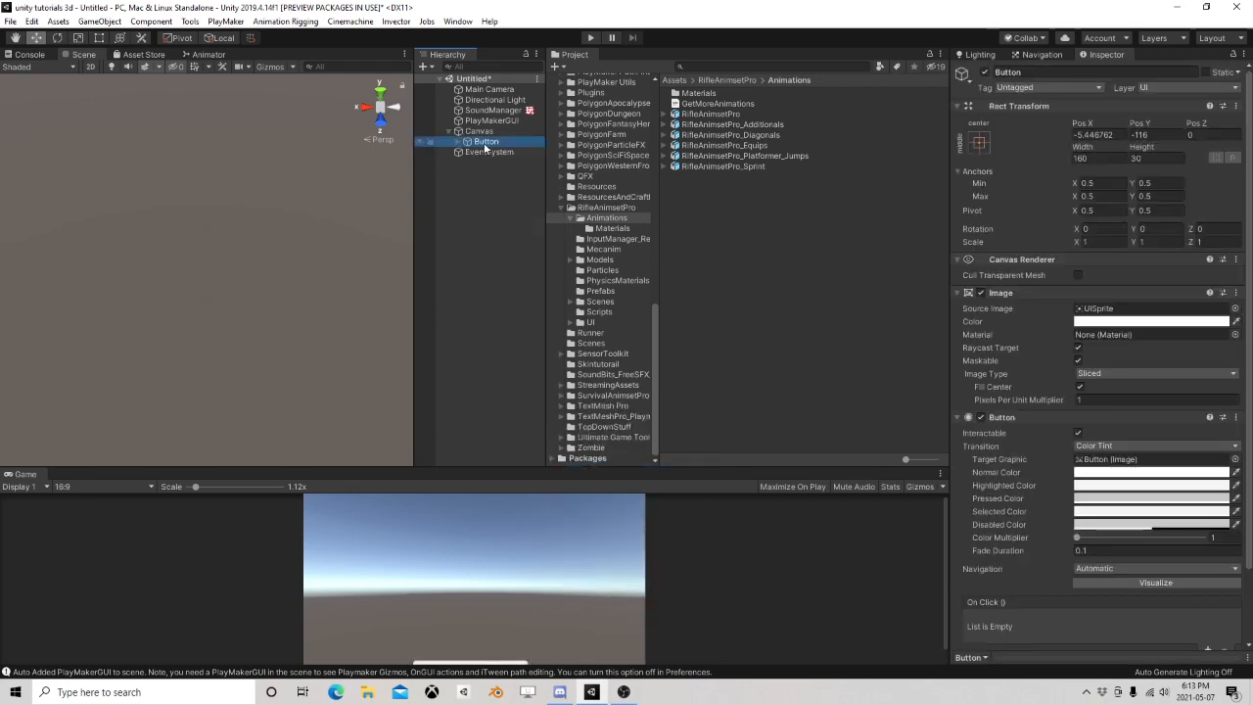
# Step: Duplicate the button until there are four, and stack them vertically on the canvas in 2D view
pyautogui.hotkey('ctrl', 'd')
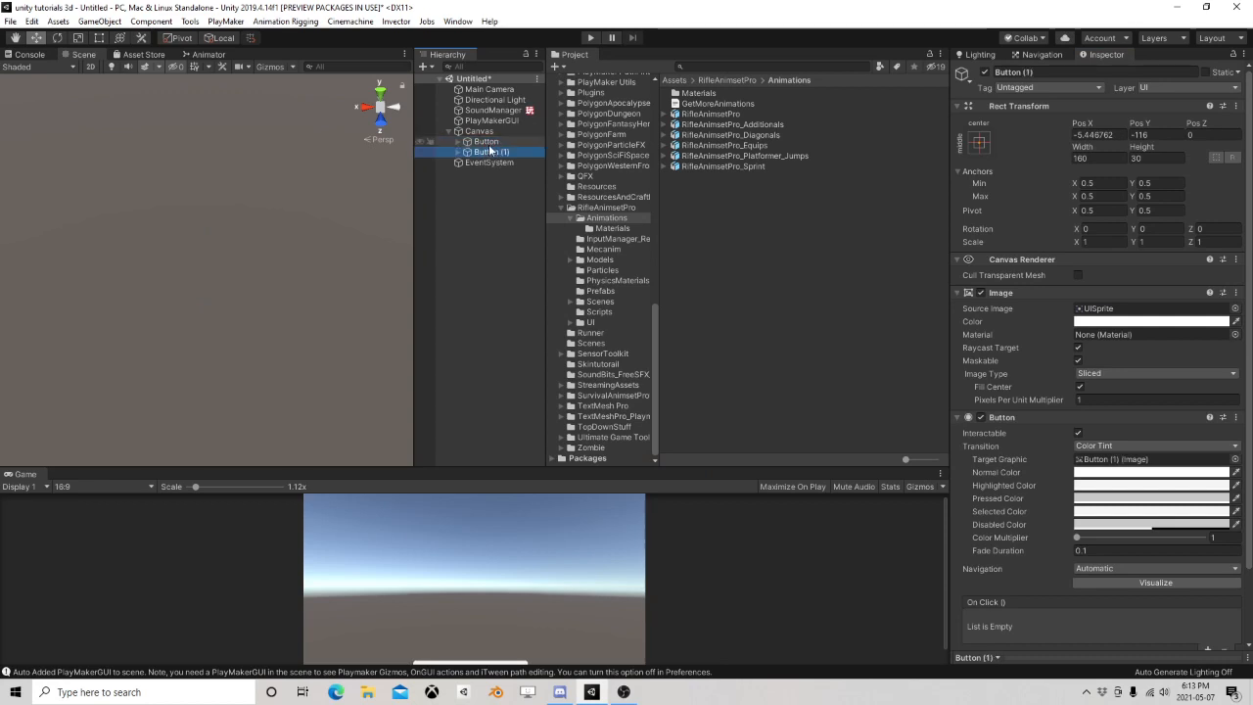
pyautogui.click(89, 67)
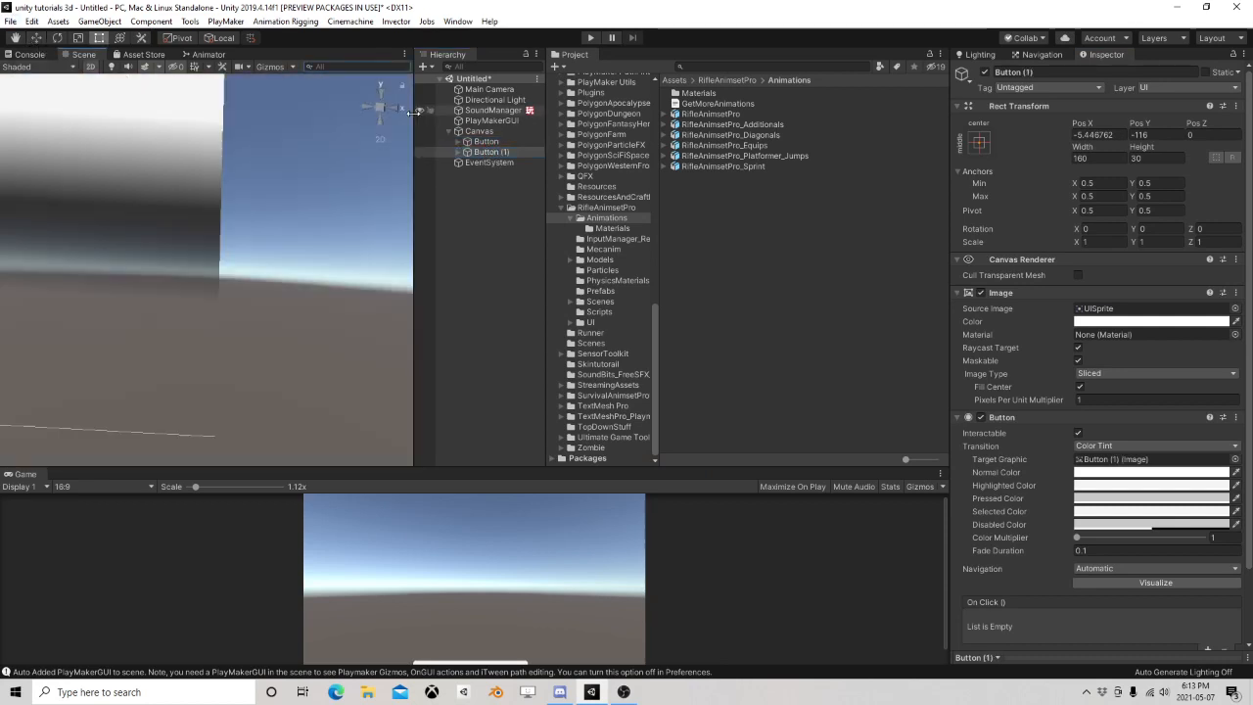
pyautogui.press('t')
pyautogui.click(490, 143)
pyautogui.doubleClick(490, 143)
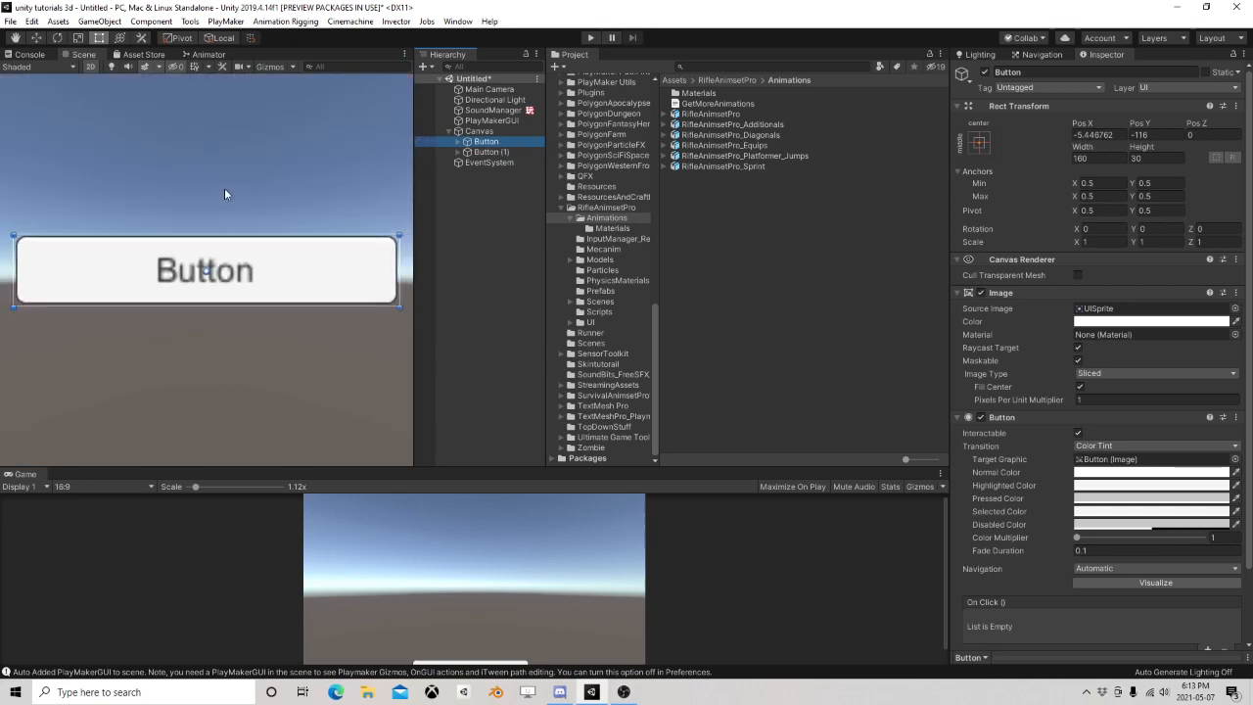
pyautogui.press('w')
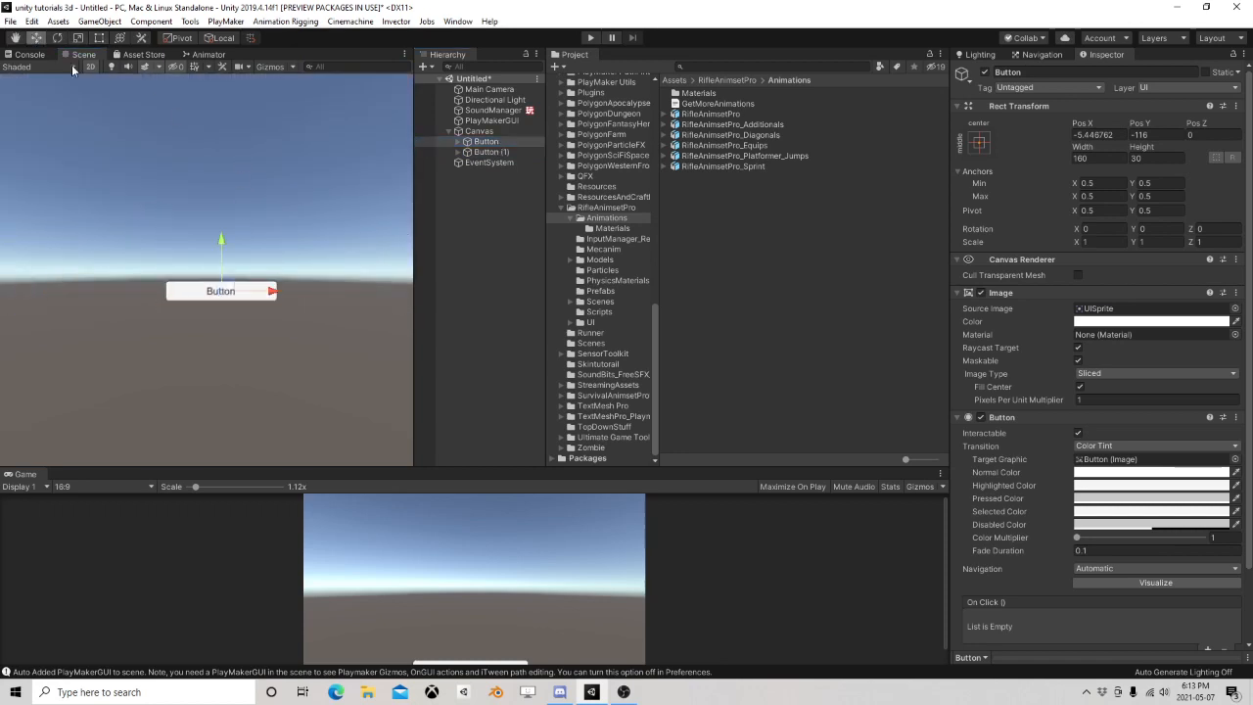
pyautogui.moveTo(222, 244); pyautogui.dragTo(228, 118)
pyautogui.hotkey('ctrl', 'd')
pyautogui.hotkey('ctrl', 'd')
pyautogui.keyDown('shift'); pyautogui.click(486, 142); pyautogui.keyUp('shift')
# Step: Add a PlayMakerFSM component to the Canvas and open its FSM for editing
pyautogui.click(481, 131)
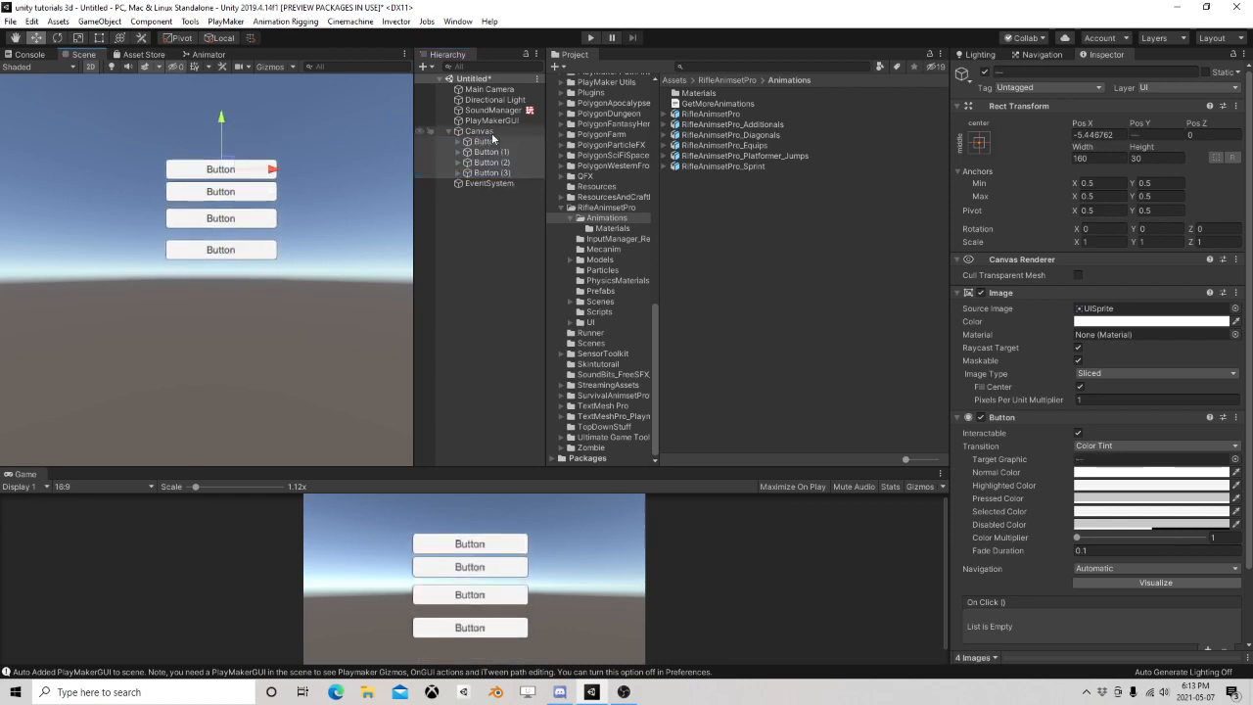
pyautogui.click(1132, 507)
pyautogui.write('fs')
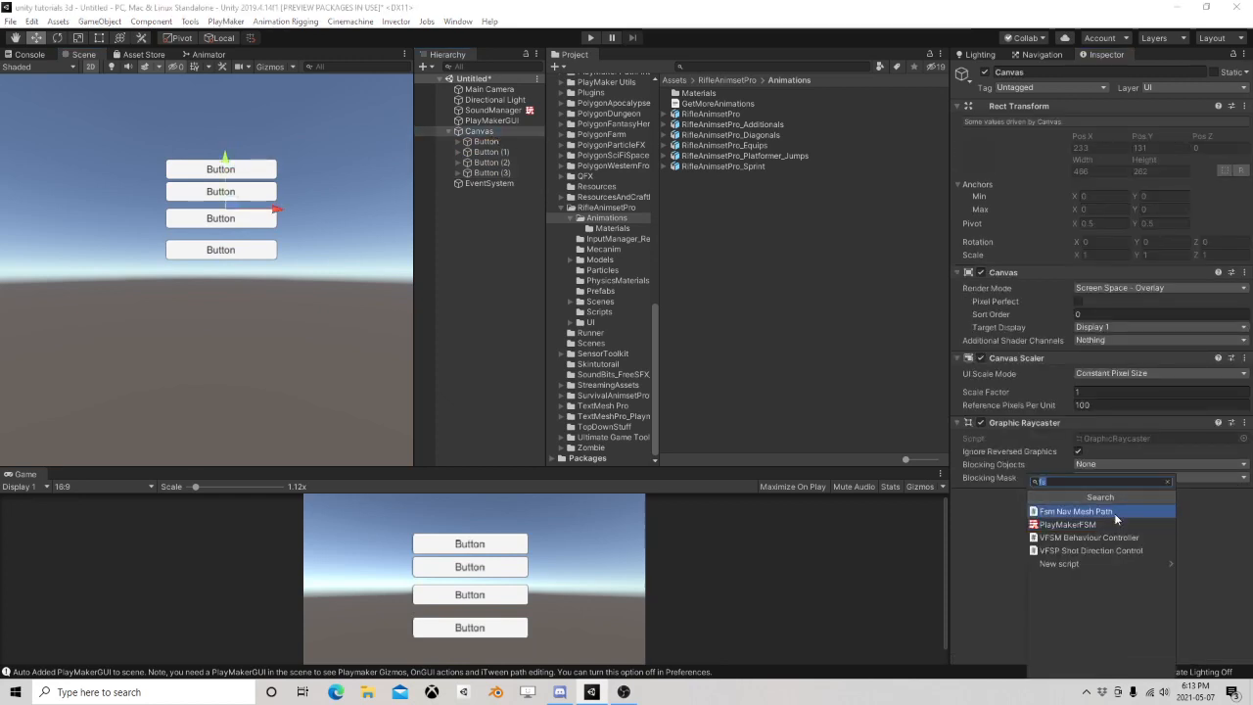
pyautogui.click(1086, 524)
pyautogui.click(1231, 512)
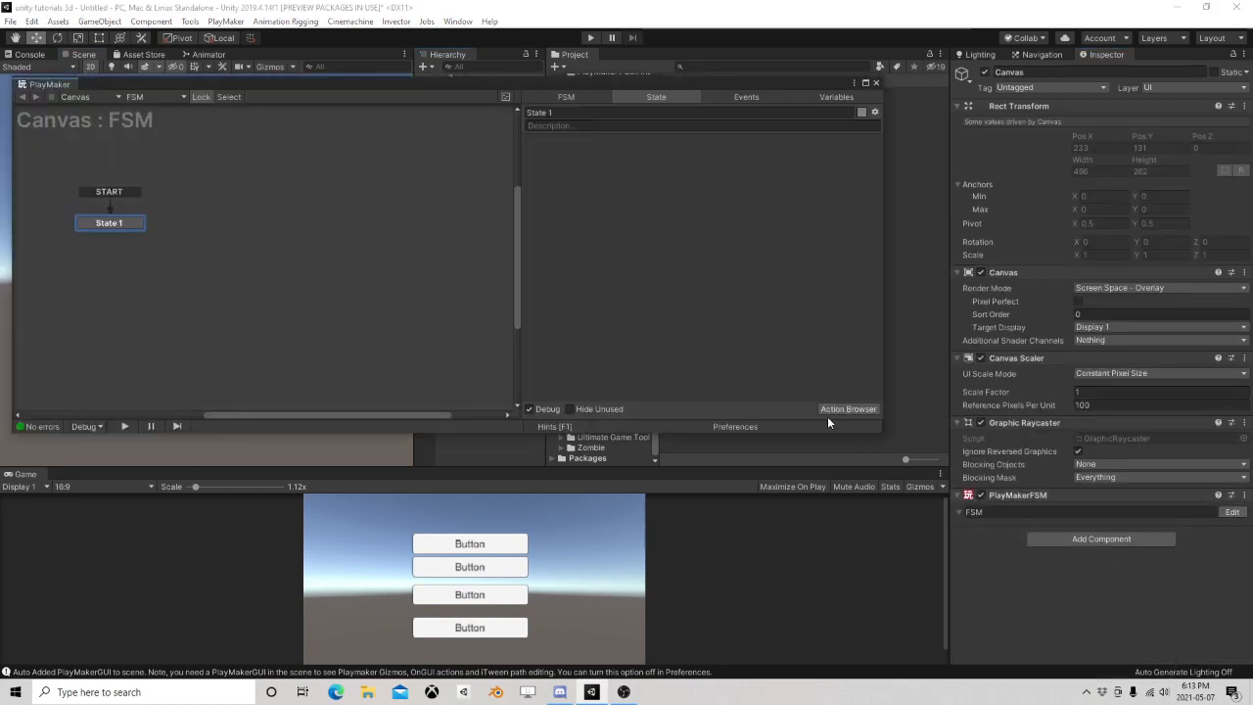
# Step: Add a UI Button Array action to State 1 of the Canvas FSM
pyautogui.click(839, 408)
pyautogui.write('butt')
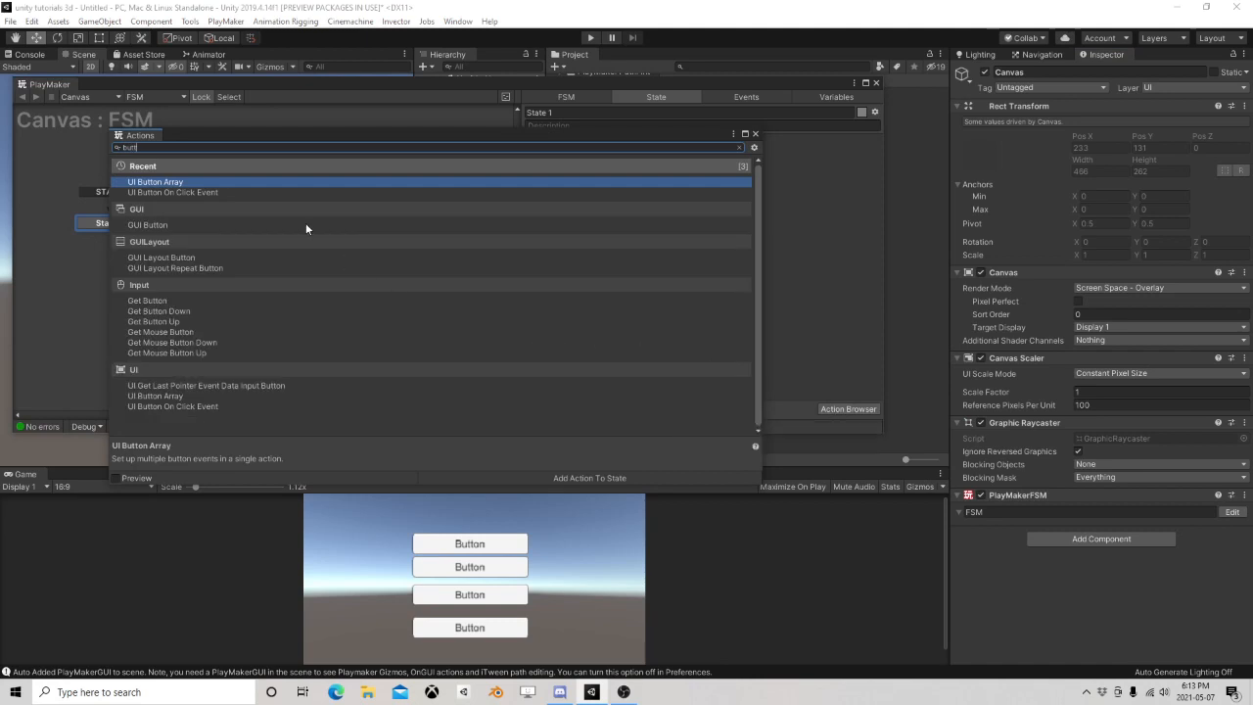
pyautogui.doubleClick(188, 186)
pyautogui.click(755, 135)
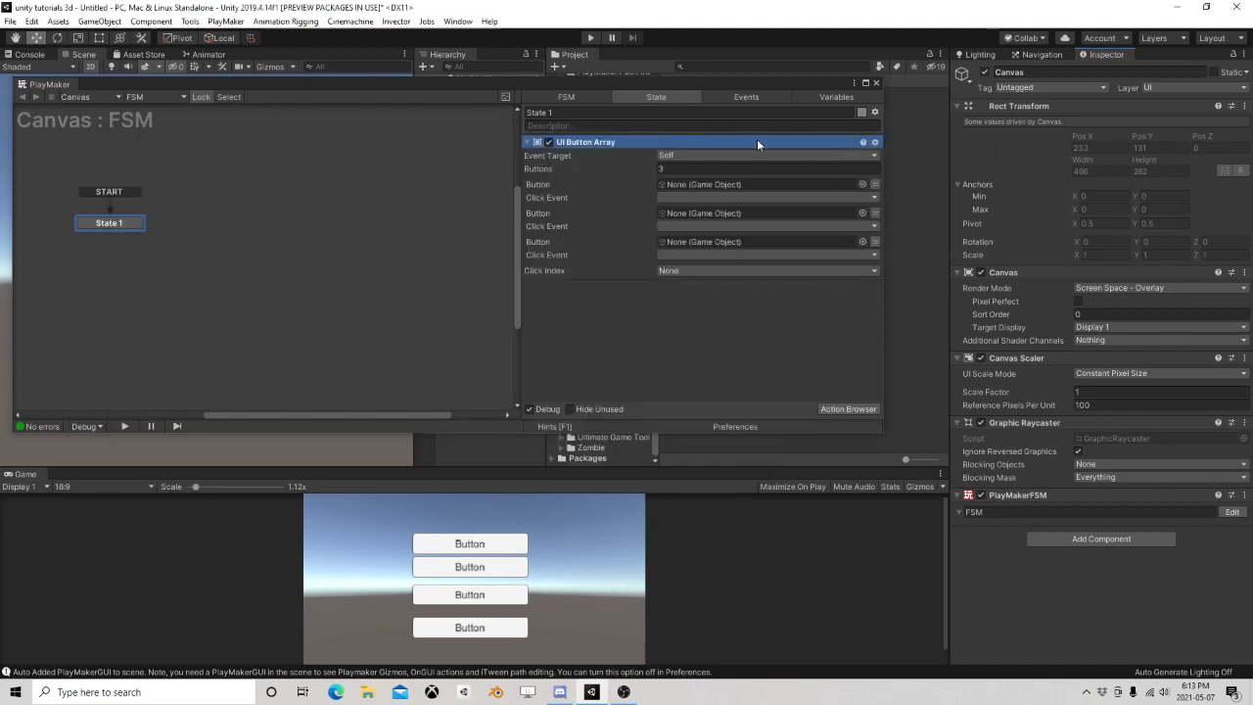
# Step: Set the UI Button Array to 4 buttons and assign Button, Button (1), Button (2) and Button (3) in order
pyautogui.moveTo(709, 85); pyautogui.dragTo(271, 97)
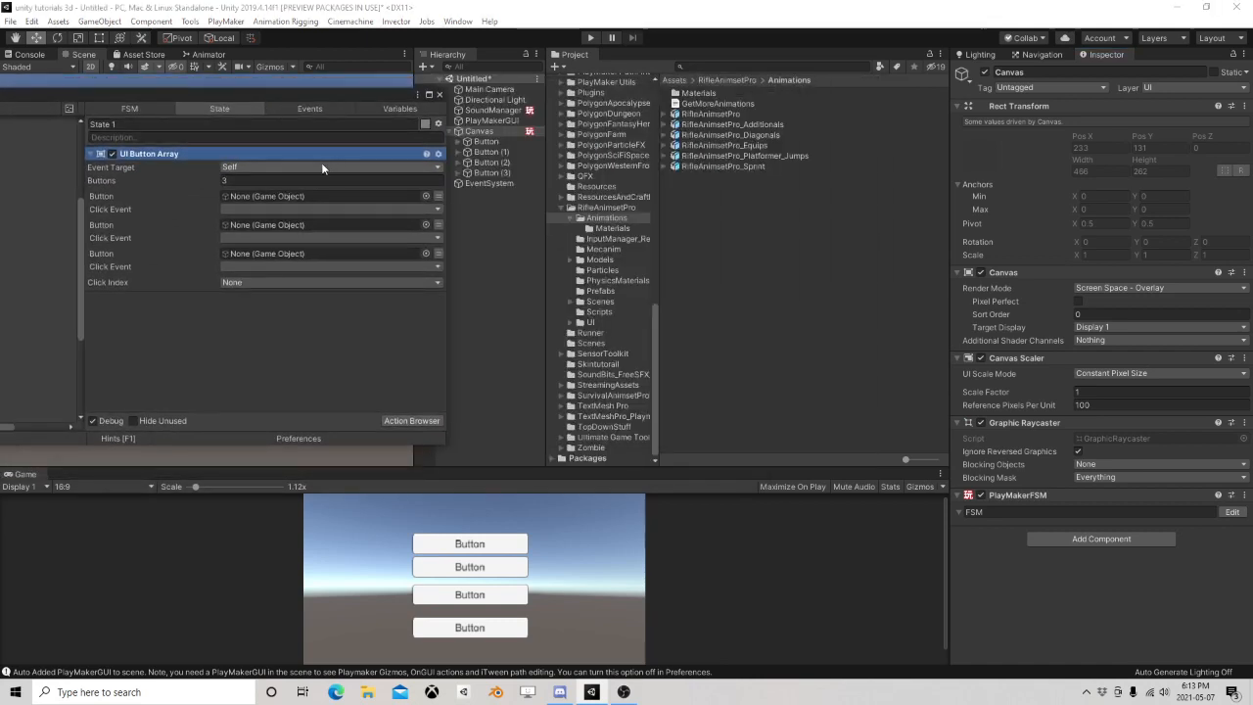
pyautogui.moveTo(529, 145); pyautogui.dragTo(300, 196)
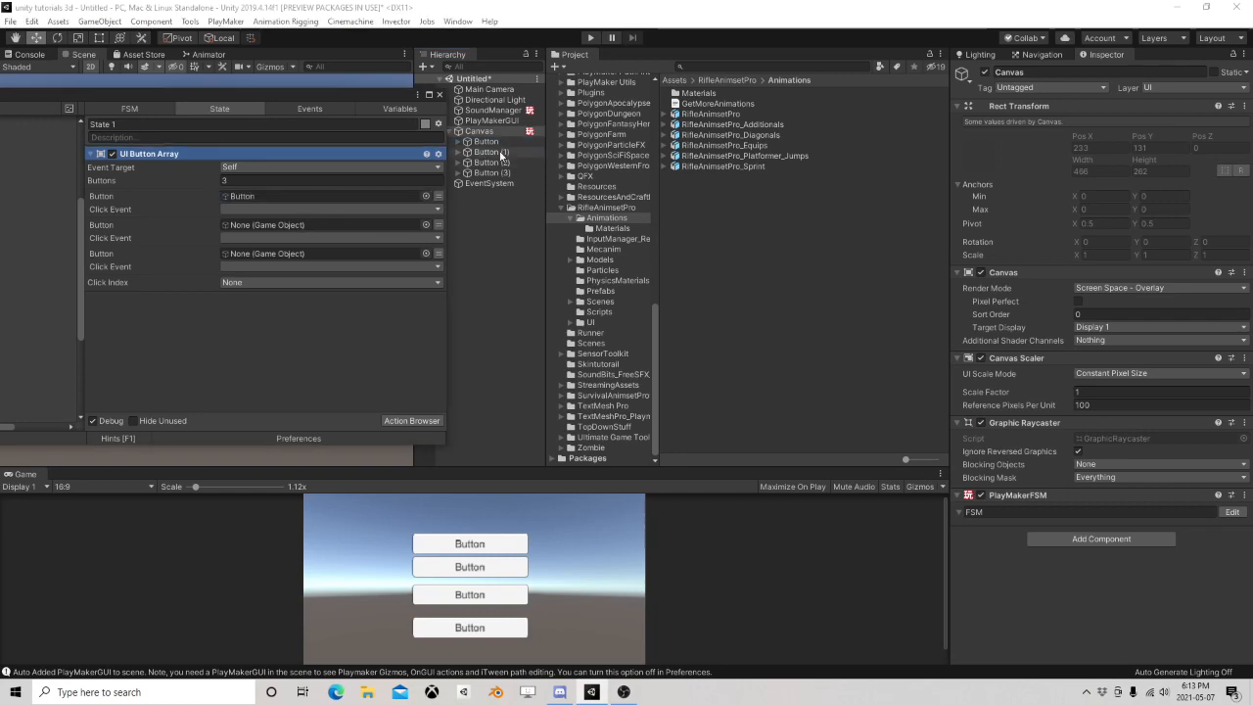
pyautogui.moveTo(493, 153); pyautogui.dragTo(274, 254)
pyautogui.click(235, 180)
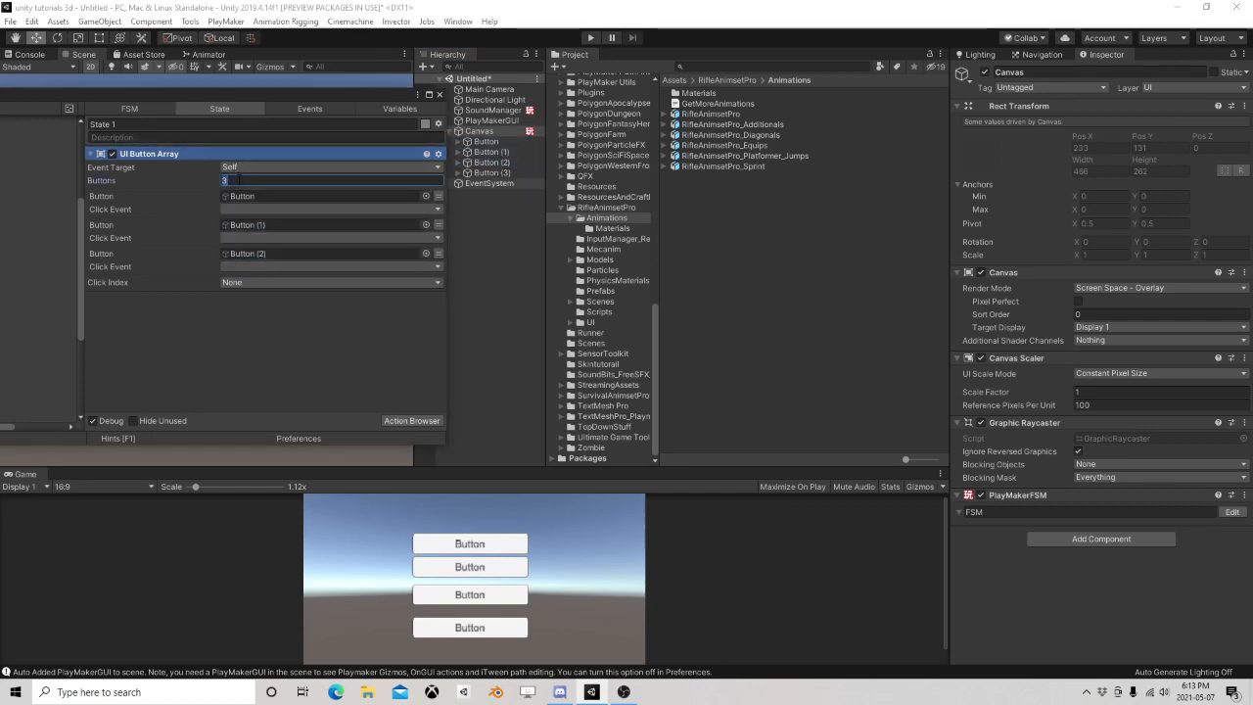
pyautogui.write('4')
pyautogui.press('Return')
pyautogui.moveTo(488, 174); pyautogui.dragTo(281, 281)
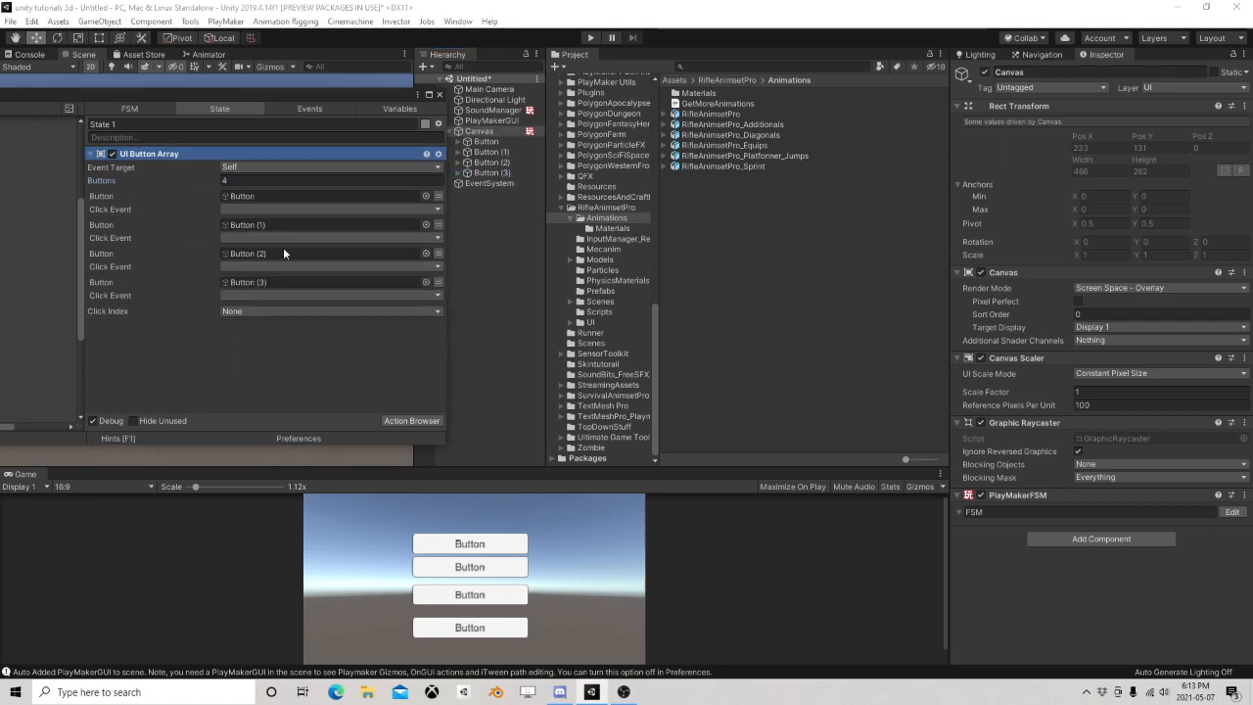
# Step: Create new click events 1 for Button and 2 for Button (1) in the UI Button Array
pyautogui.click(284, 237)
pyautogui.click(285, 289)
pyautogui.write('1')
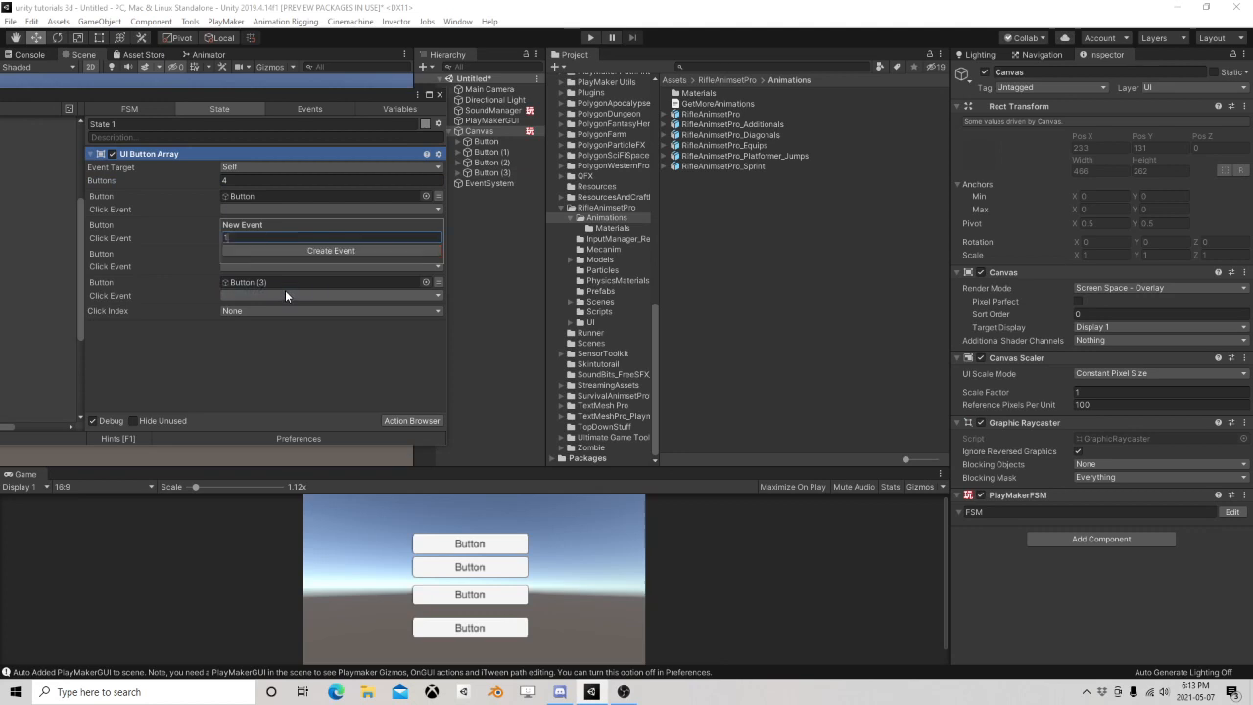
pyautogui.press('Return')
pyautogui.click(264, 239)
pyautogui.click(263, 333)
pyautogui.write('2')
pyautogui.press('Return')
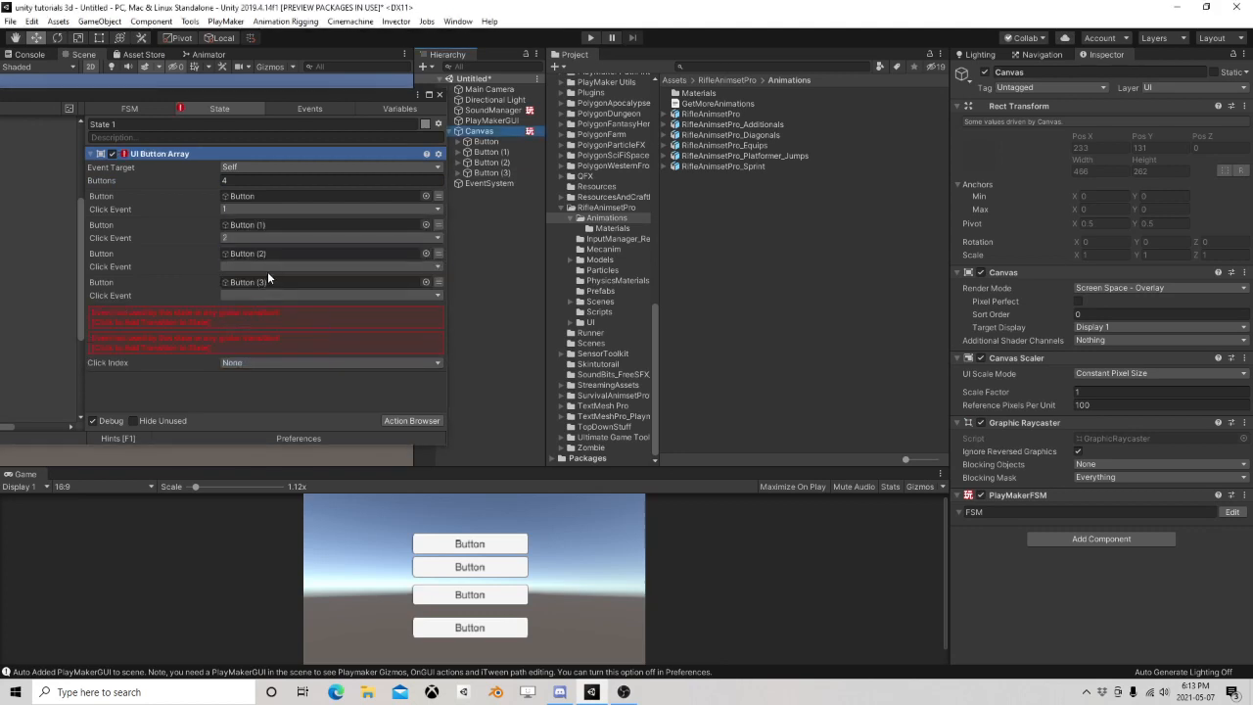
# Step: Create new click events 3 for Button (2) and 4 for Button (3) in the UI Button Array
pyautogui.click(260, 265)
pyautogui.click(266, 376)
pyautogui.write('3')
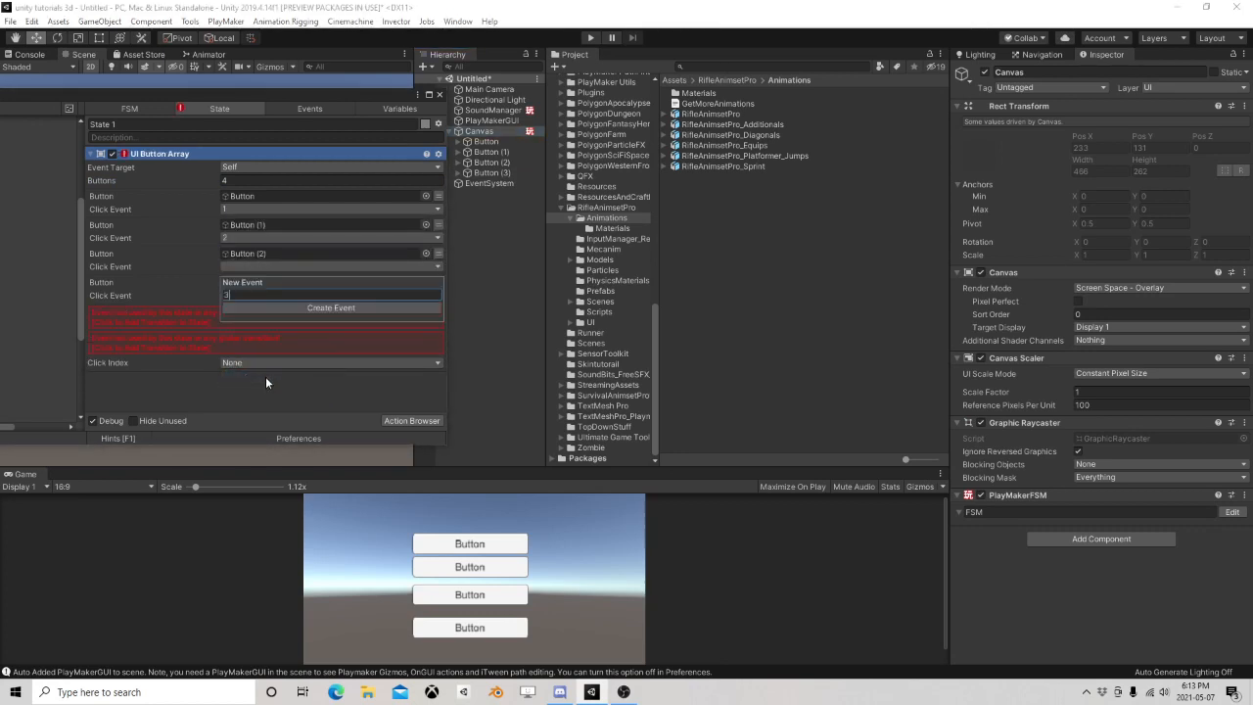
pyautogui.press('Return')
pyautogui.click(239, 295)
pyautogui.click(262, 416)
pyautogui.write('4')
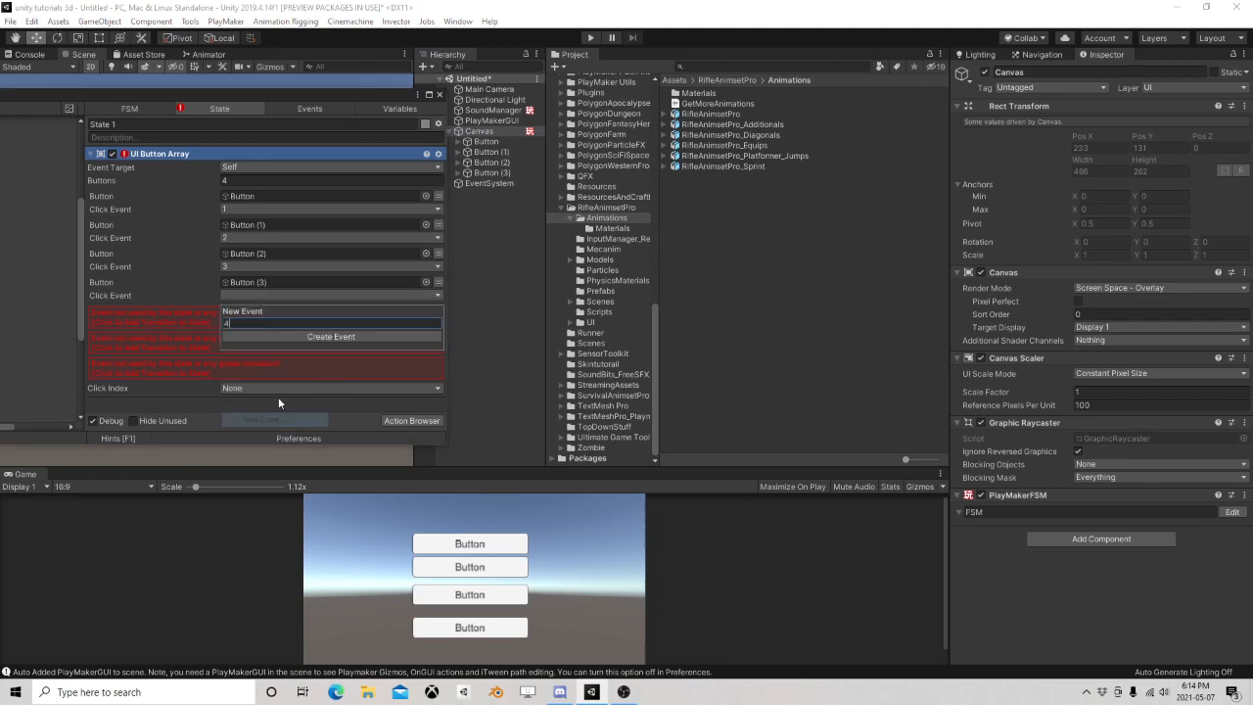
pyautogui.press('Return')
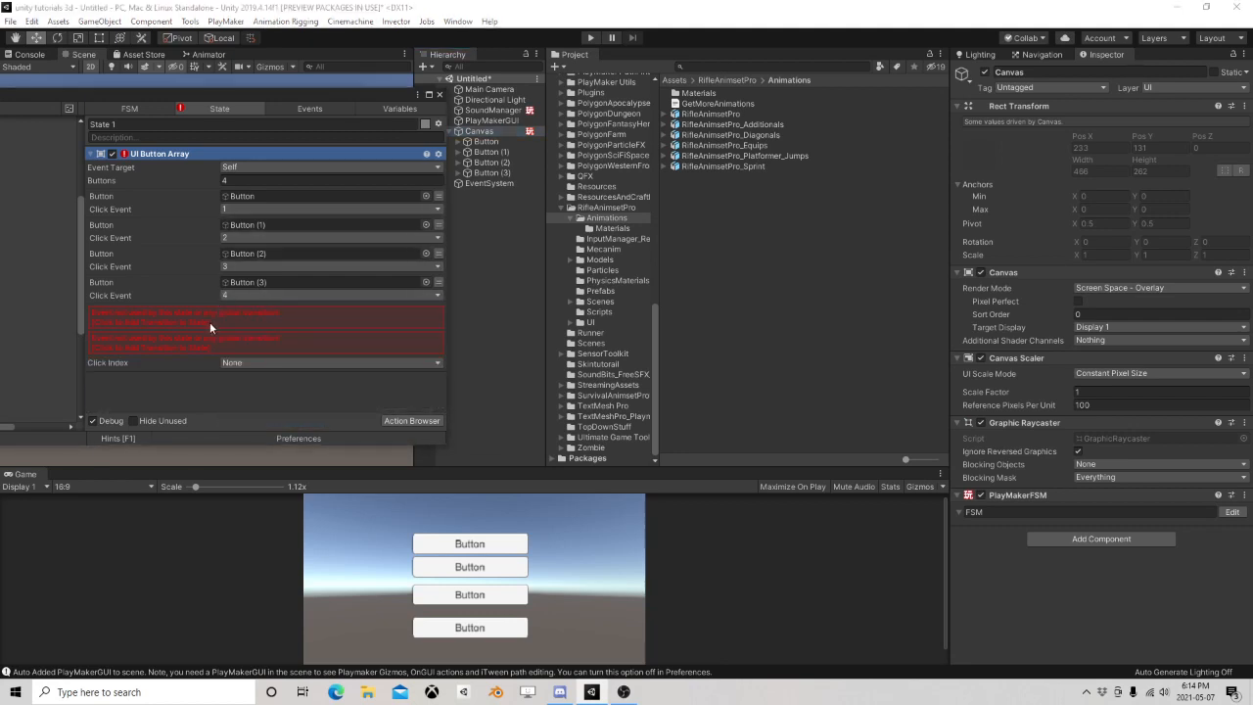
# Step: Branch State 1's four events into new states, and delete State 3, State 4 and State 5 while keeping State 2
pyautogui.moveTo(212, 92); pyautogui.dragTo(677, 92)
pyautogui.keyDown('ctrl'); pyautogui.moveTo(149, 254); pyautogui.dragTo(284, 284); pyautogui.keyUp('ctrl')
pyautogui.keyDown('ctrl'); pyautogui.moveTo(139, 281); pyautogui.dragTo(299, 328); pyautogui.keyUp('ctrl')
pyautogui.moveTo(271, 227); pyautogui.dragTo(299, 186)
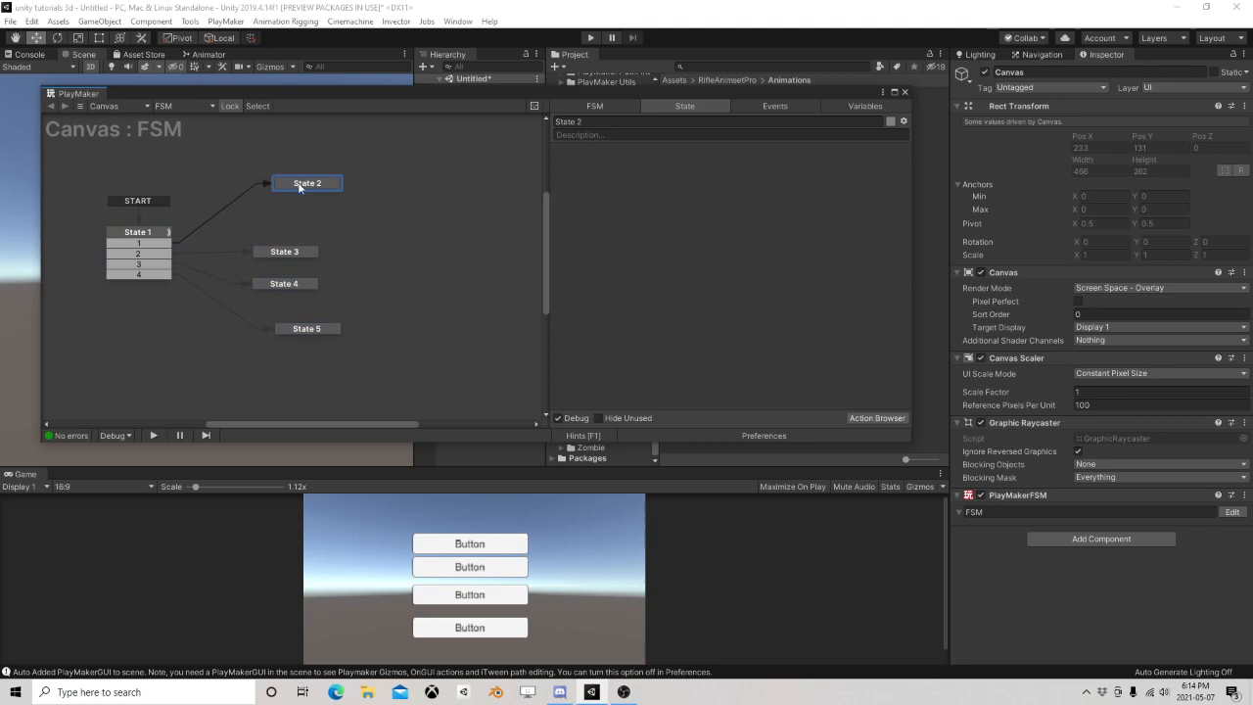
pyautogui.moveTo(218, 231); pyautogui.dragTo(343, 338)
pyautogui.press('Delete')
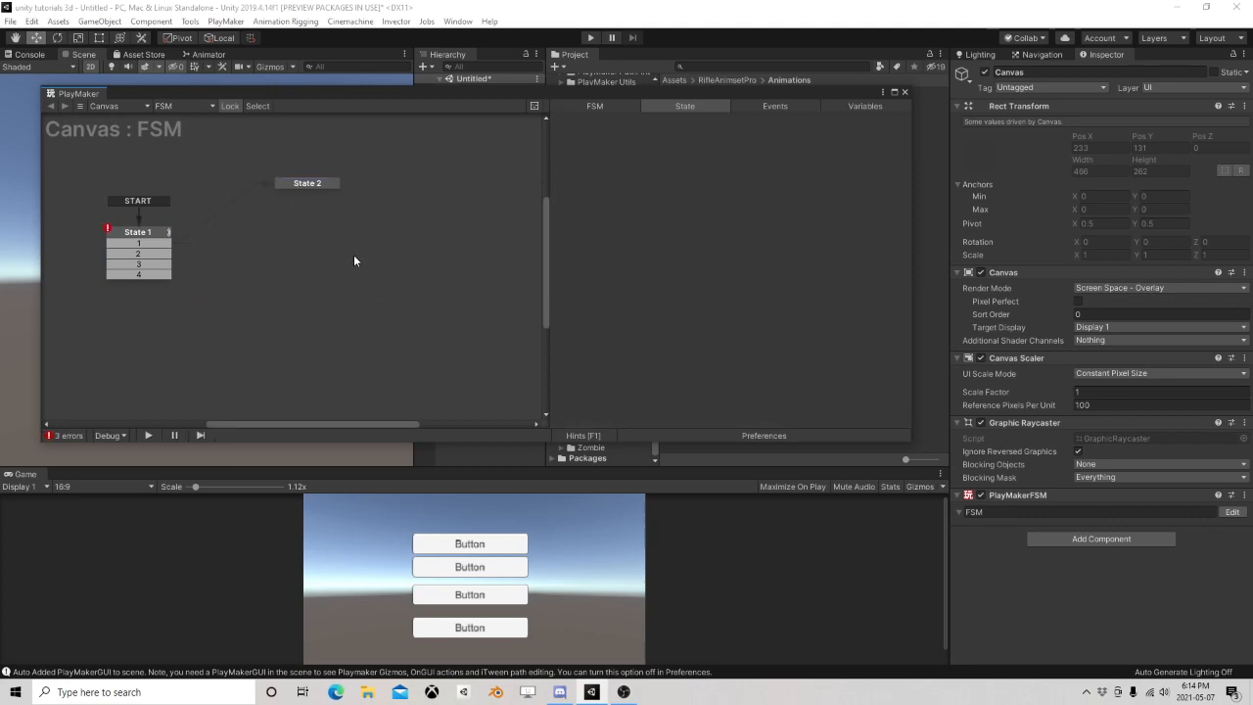
# Step: Add a Set Event Data action to State 2
pyautogui.click(300, 191)
pyautogui.click(866, 419)
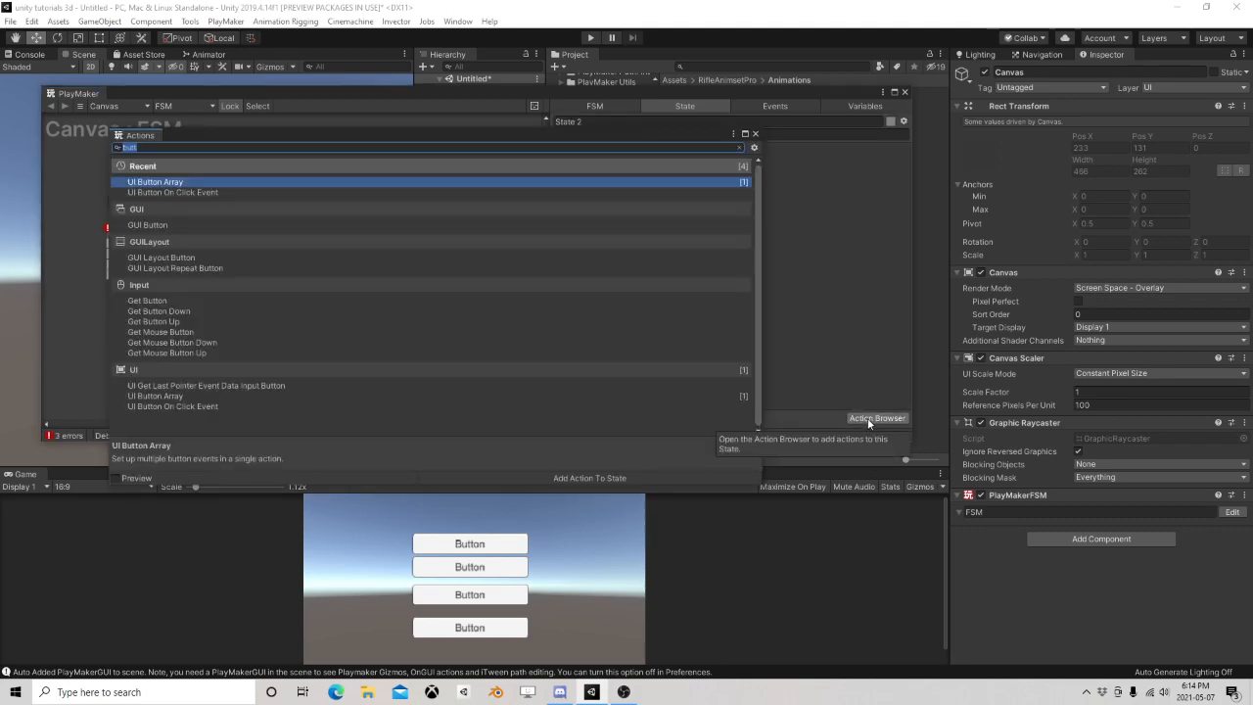
pyautogui.write('set event')
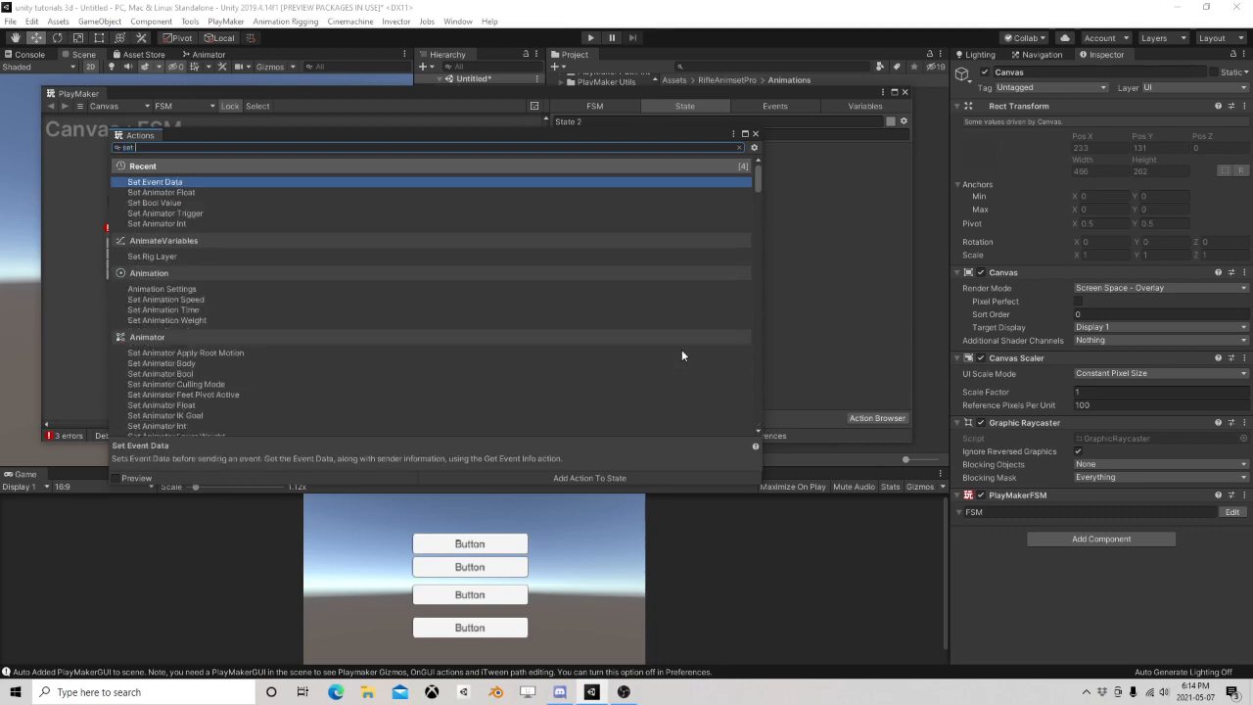
pyautogui.doubleClick(163, 183)
pyautogui.click(755, 133)
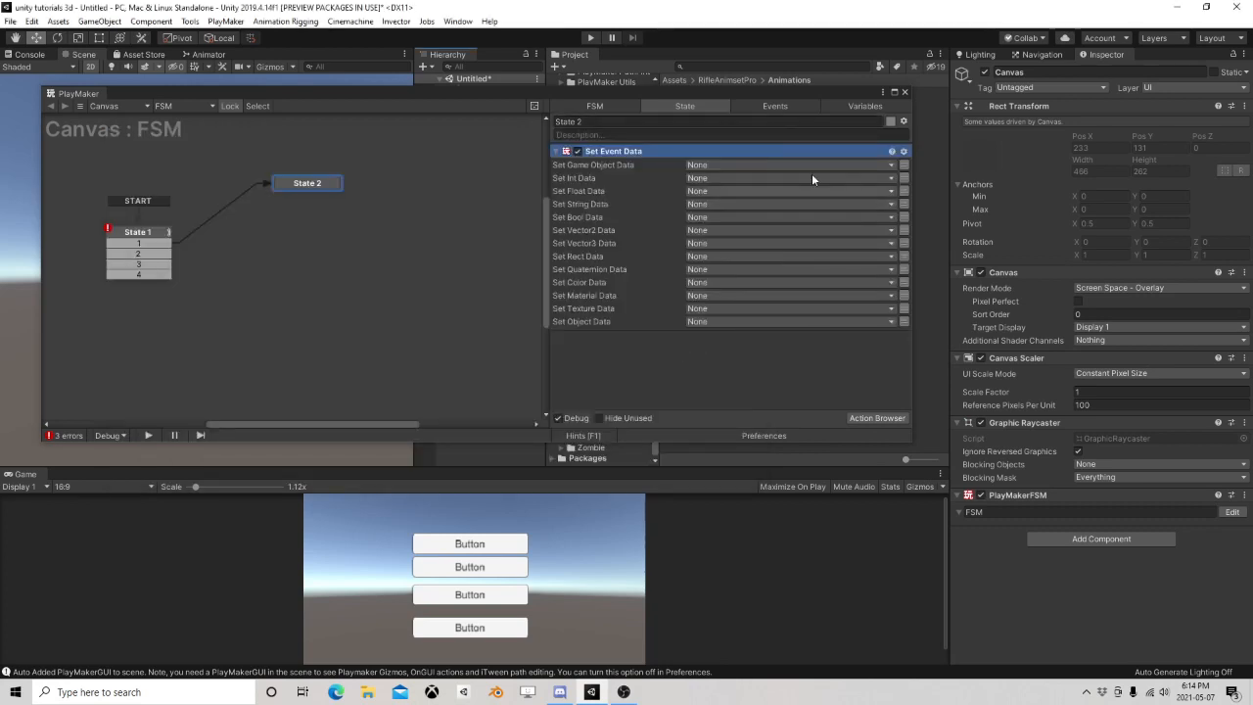
# Step: Show the Canvas FSM's variables beside the project assets and filter the assets by AudioClip
pyautogui.click(848, 106)
pyautogui.moveTo(848, 94); pyautogui.dragTo(350, 82)
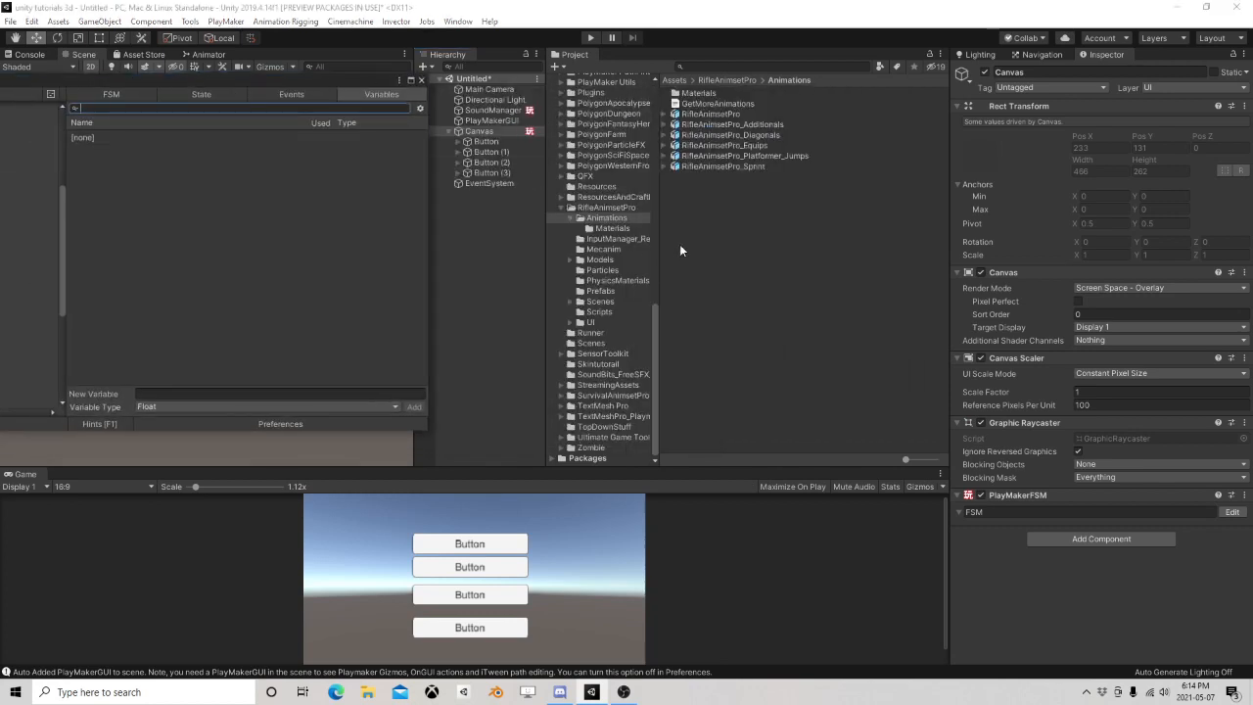
pyautogui.click(878, 67)
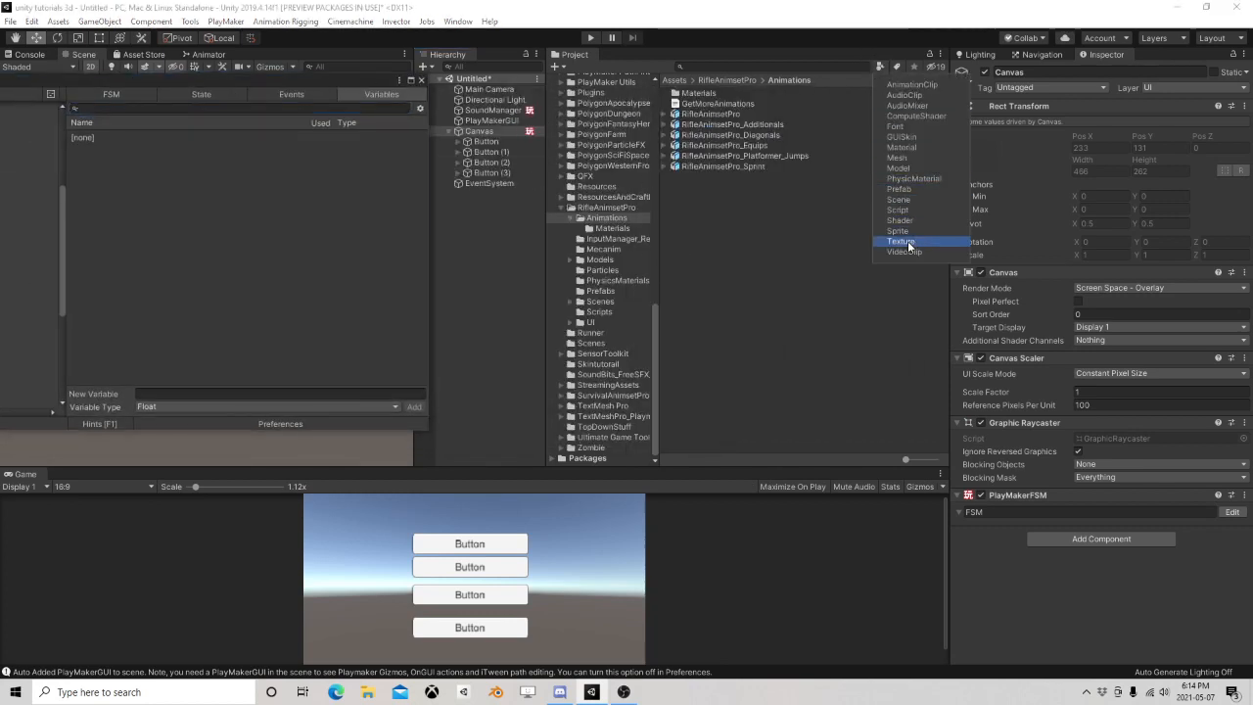
pyautogui.click(904, 94)
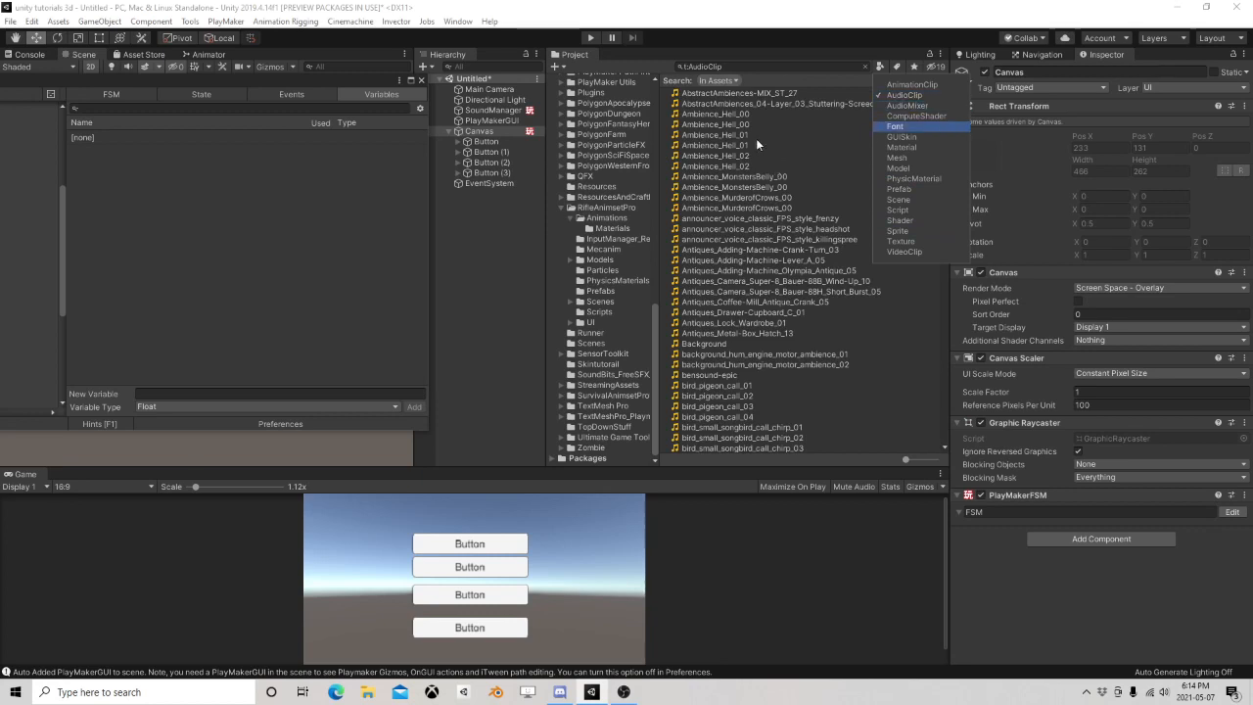
pyautogui.click(773, 34)
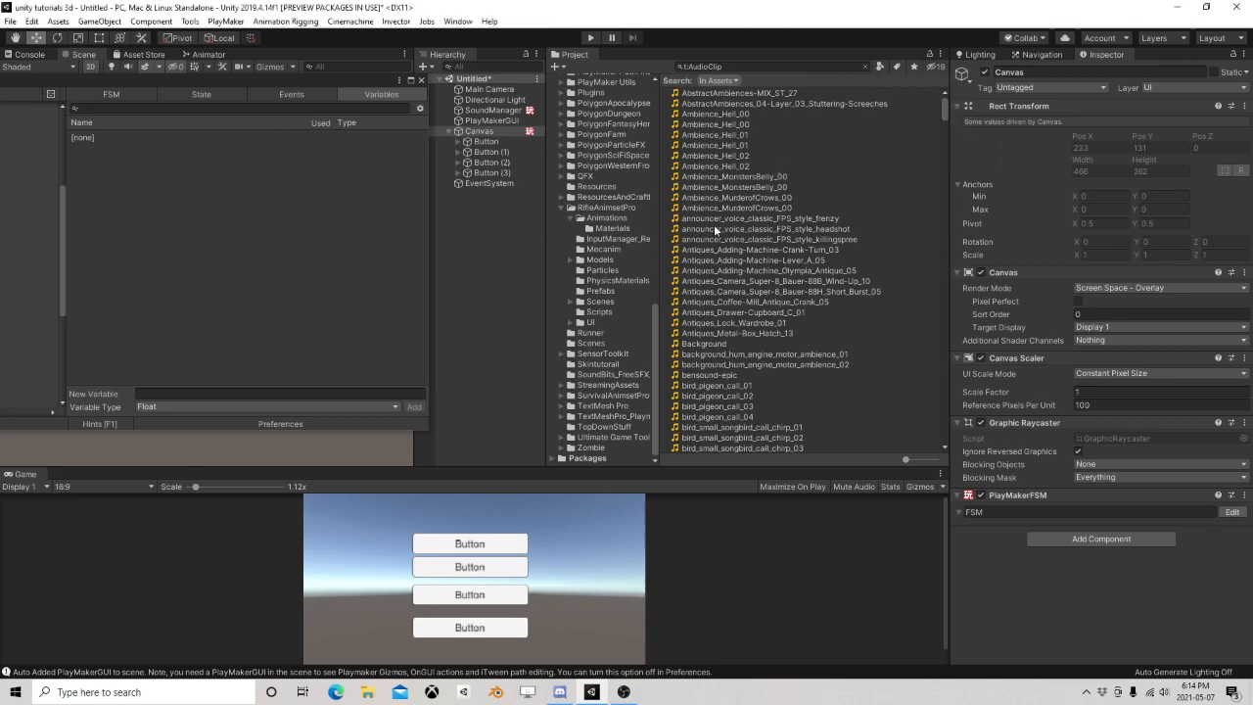
# Step: Preview Antiques_Drawer-Cupboard_C_01, and add the Antiques_Lock_Wardrobe_01 and bird_pigeon_call_01 clips as variables of the Canvas FSM
pyautogui.click(747, 313)
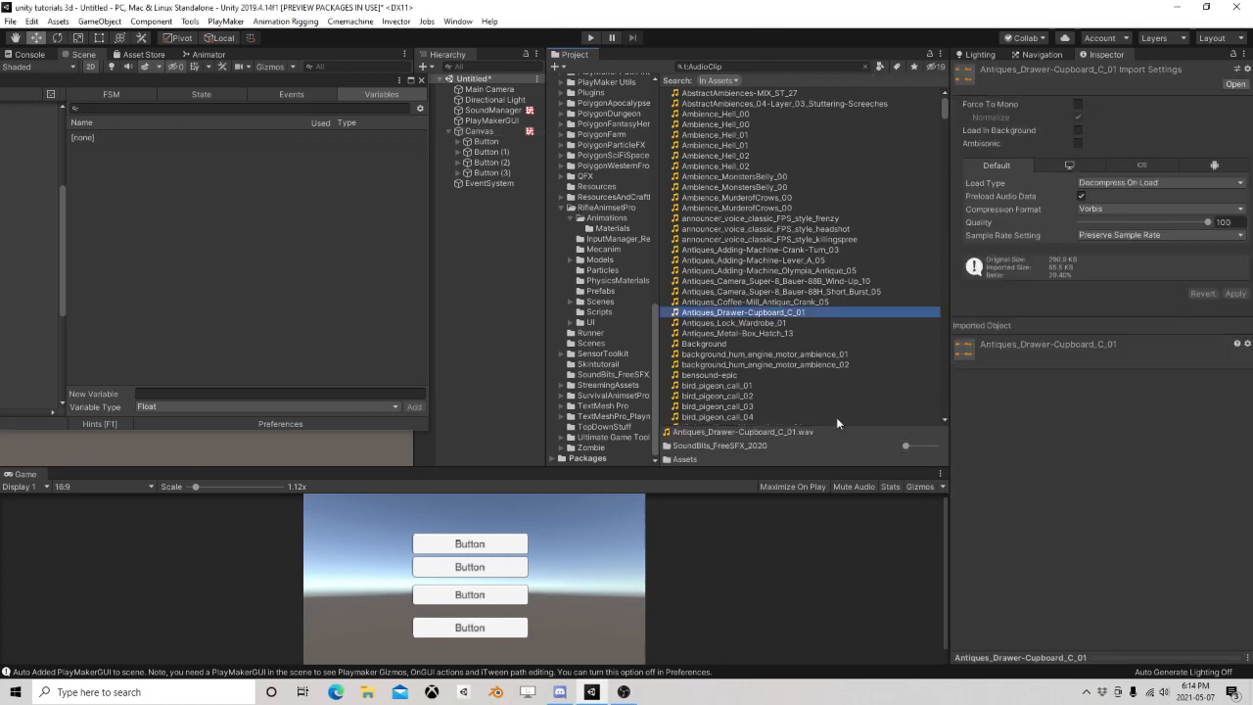
pyautogui.click(1099, 657)
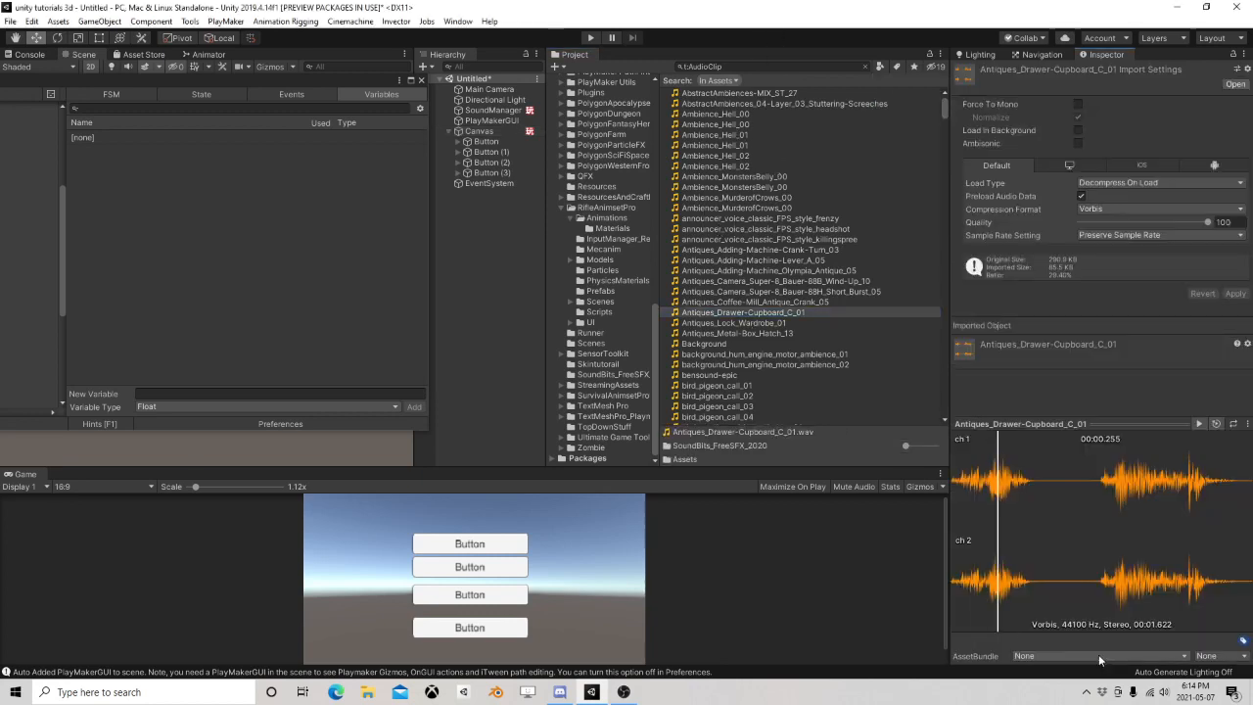
pyautogui.click(752, 323)
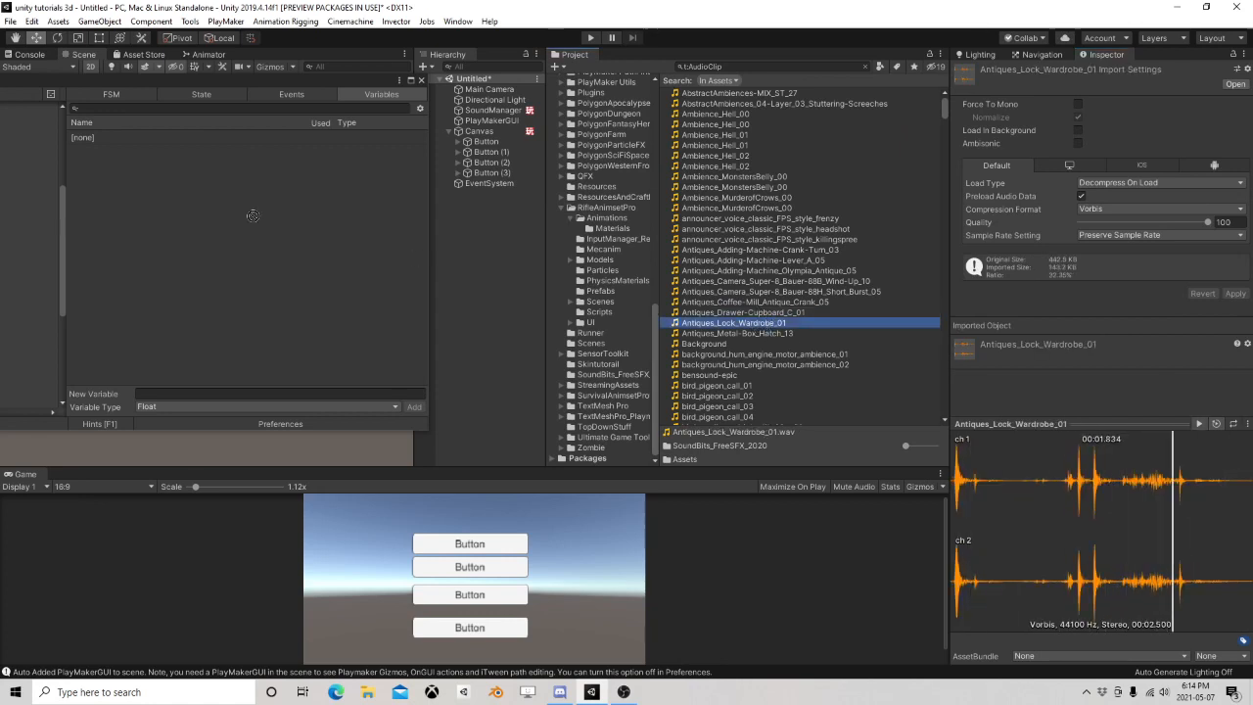
pyautogui.moveTo(253, 215); pyautogui.dragTo(223, 207)
pyautogui.scroll(-2, 770, 325)
pyautogui.click(722, 355)
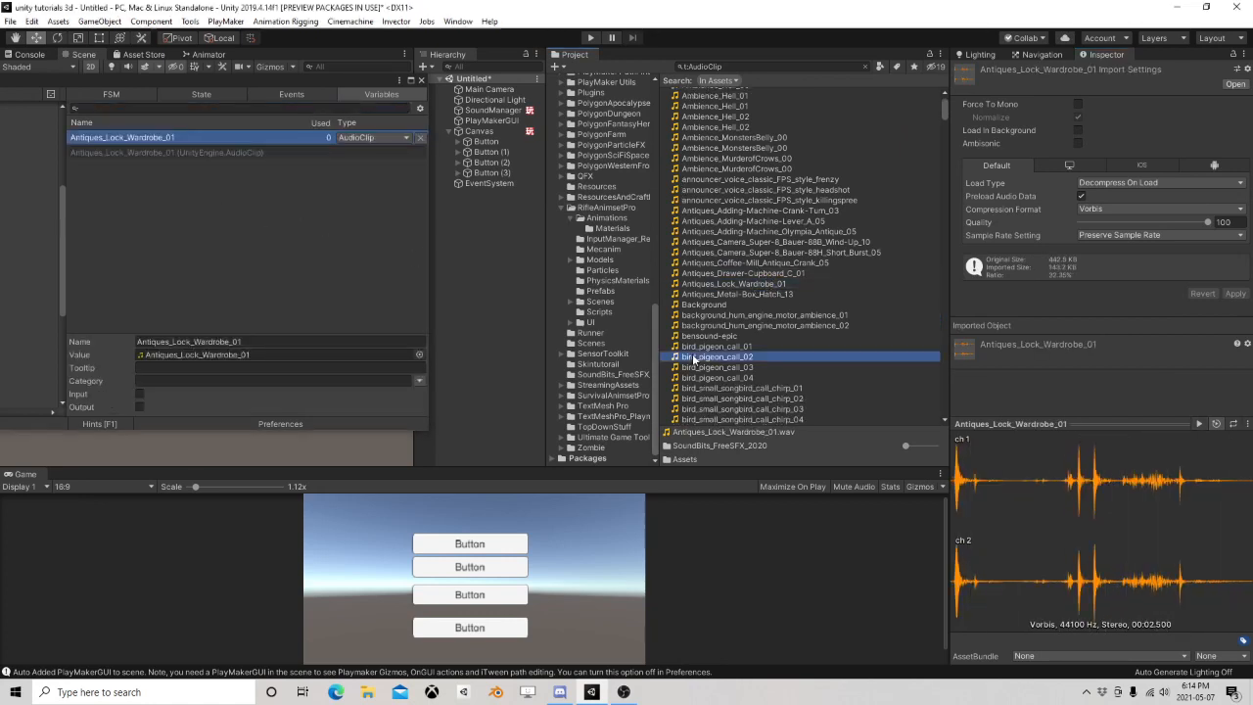
pyautogui.moveTo(722, 355); pyautogui.dragTo(363, 215)
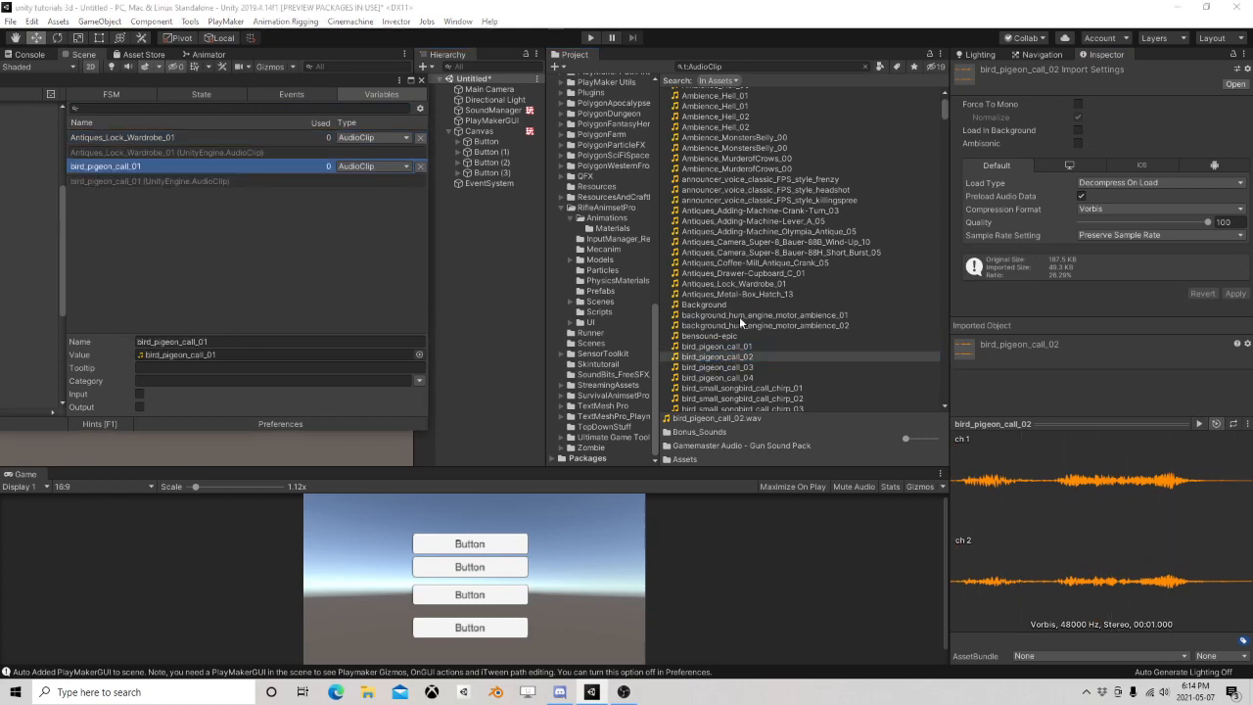
# Step: Add the Blood_Drip_00 and Breath_Scared_16 clips as AudioClip variables of the Canvas FSM
pyautogui.scroll(-5, 770, 329)
pyautogui.click(701, 347)
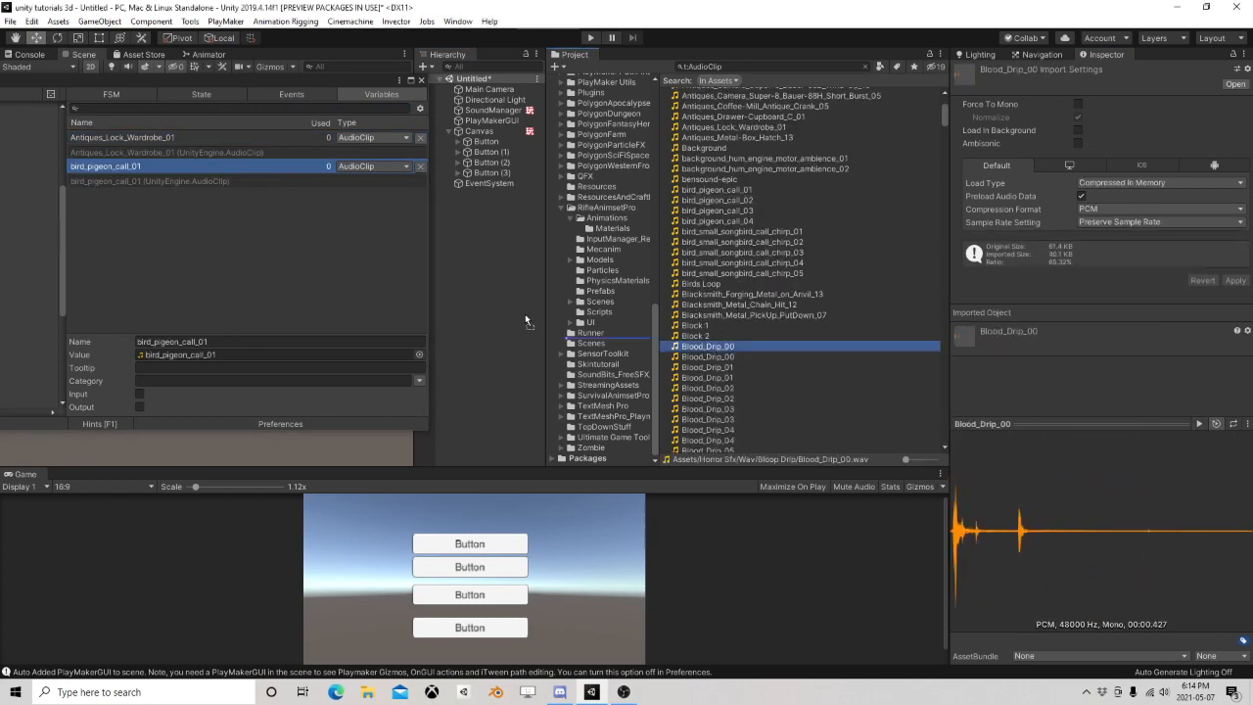
pyautogui.moveTo(701, 348); pyautogui.dragTo(360, 201)
pyautogui.scroll(-4, 773, 351)
pyautogui.scroll(-8, 724, 352)
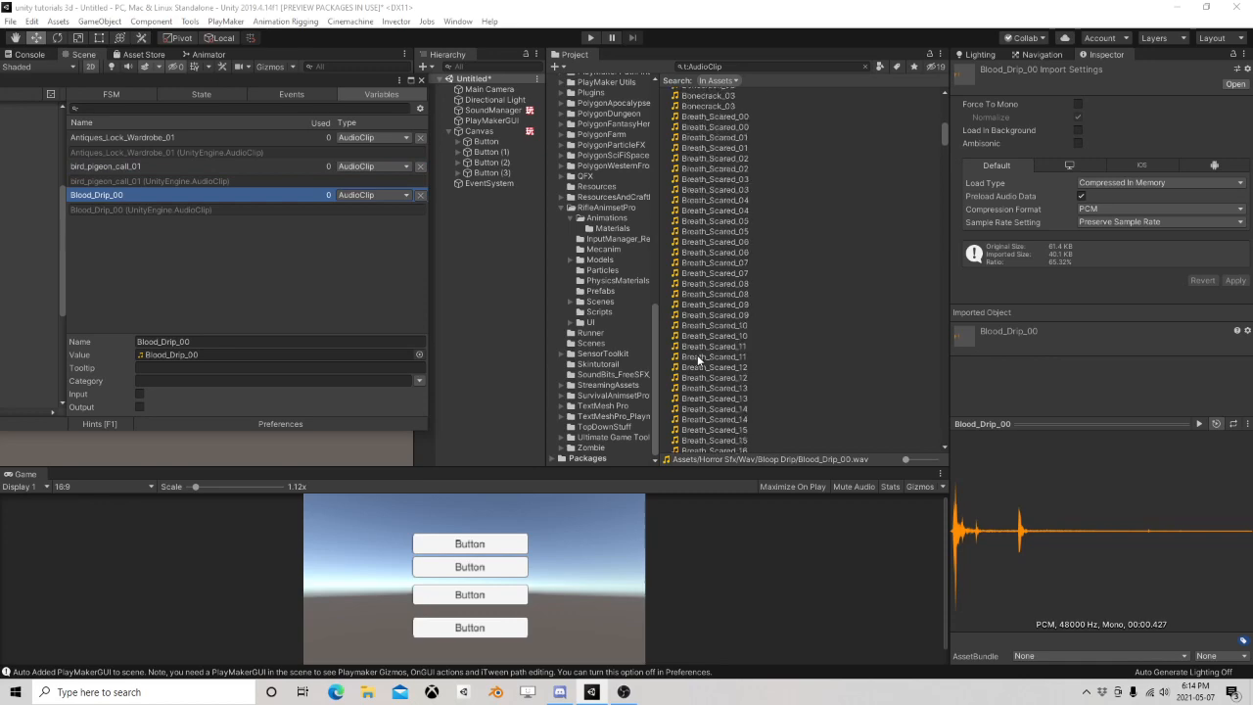
pyautogui.click(709, 265)
pyautogui.moveTo(709, 265); pyautogui.dragTo(293, 256)
# Step: Set the object data of State 2's Set Event Data action to the Antiques_Lock_Wardrobe_01 variable
pyautogui.moveTo(232, 90); pyautogui.dragTo(413, 78)
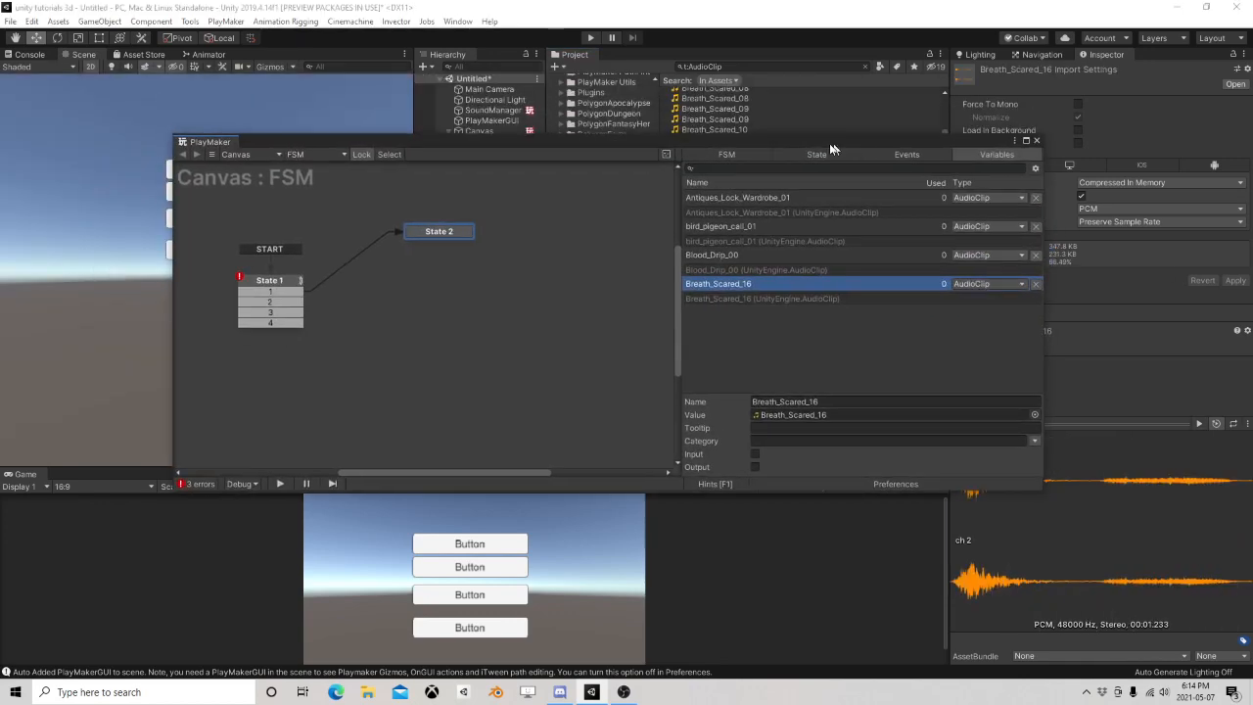
pyautogui.click(330, 207)
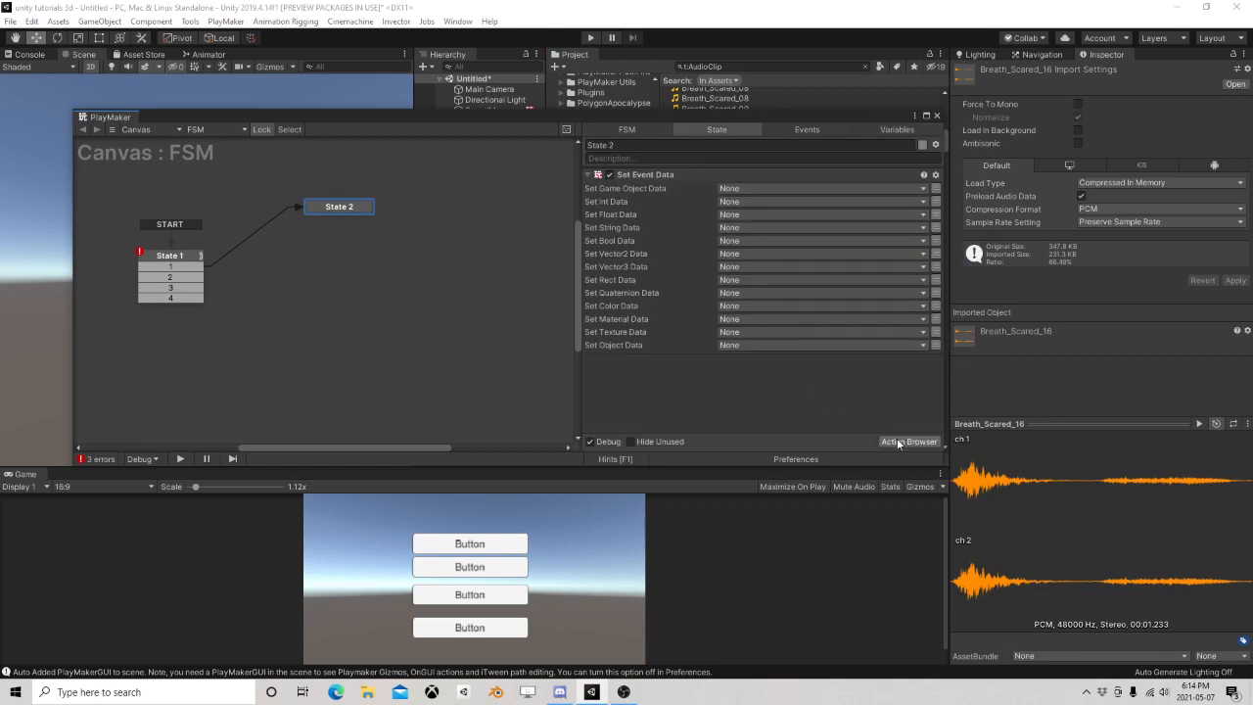
pyautogui.click(908, 441)
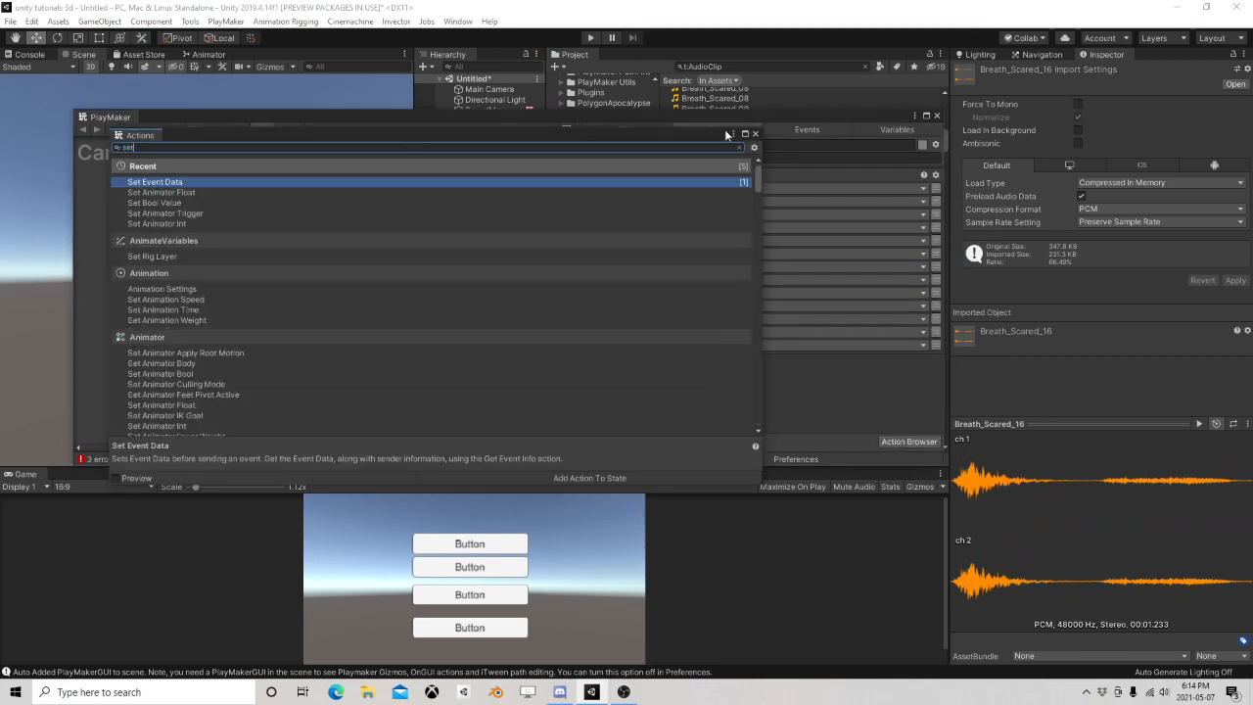
pyautogui.click(756, 134)
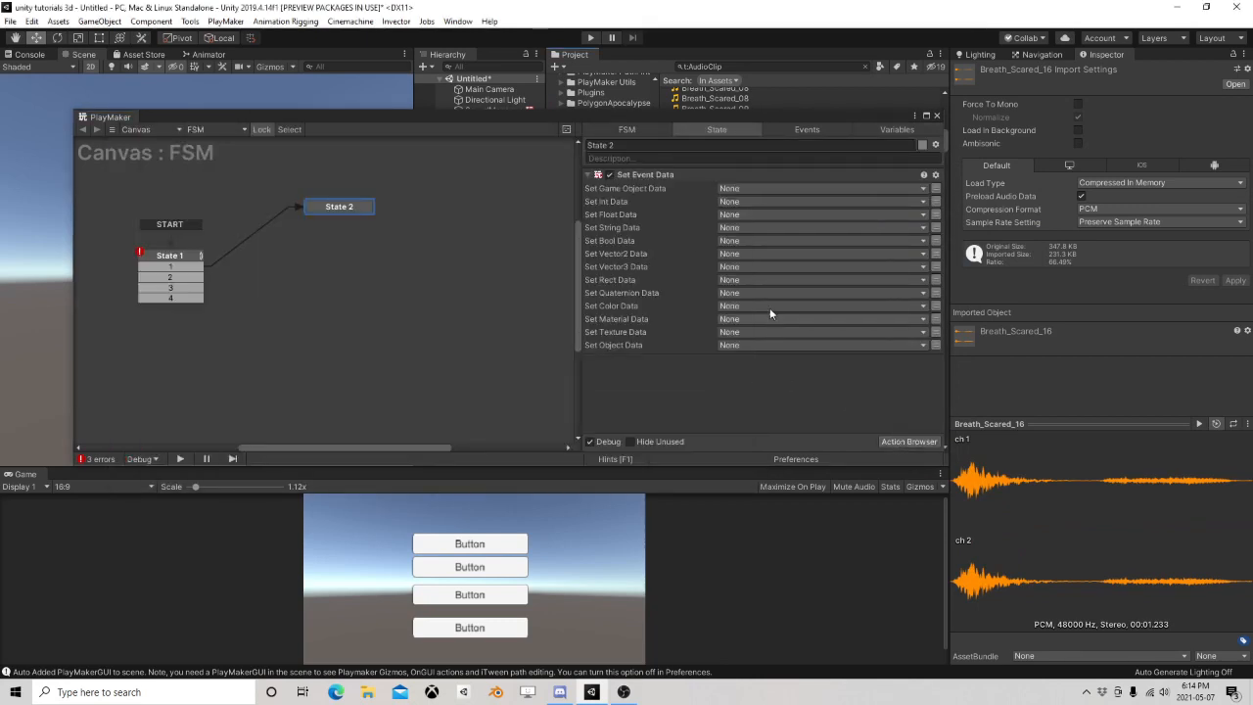
pyautogui.click(751, 346)
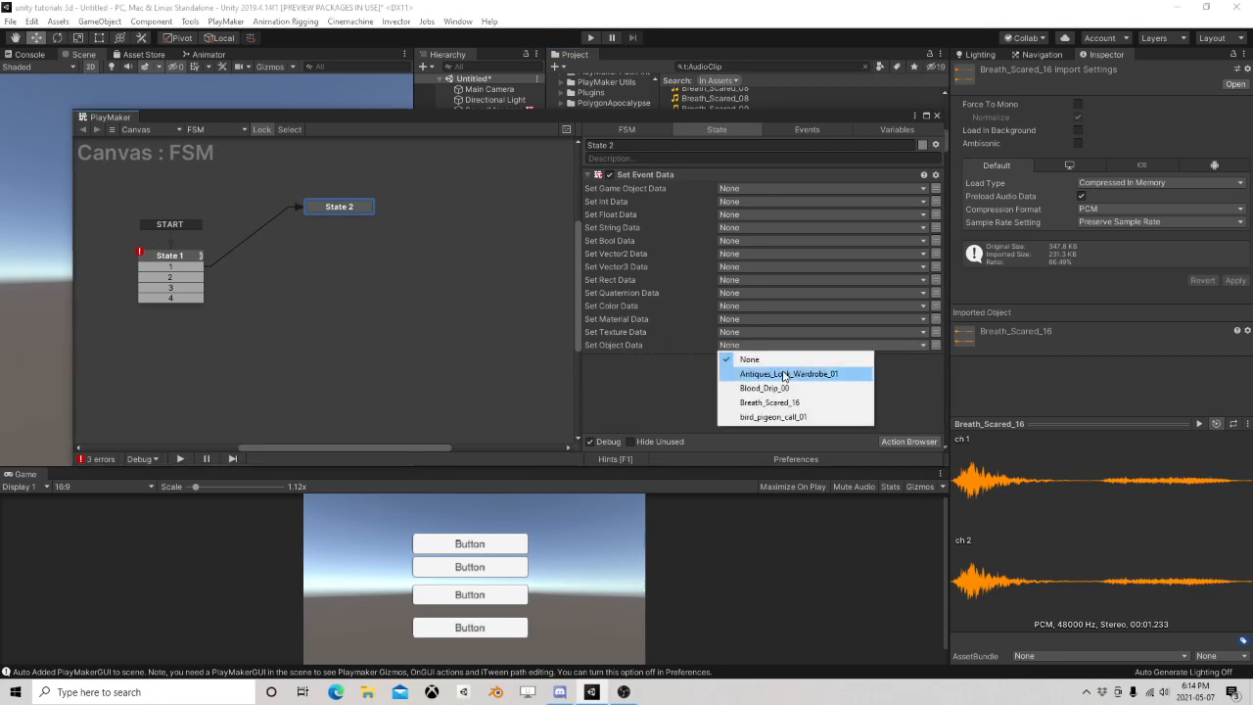
pyautogui.click(782, 368)
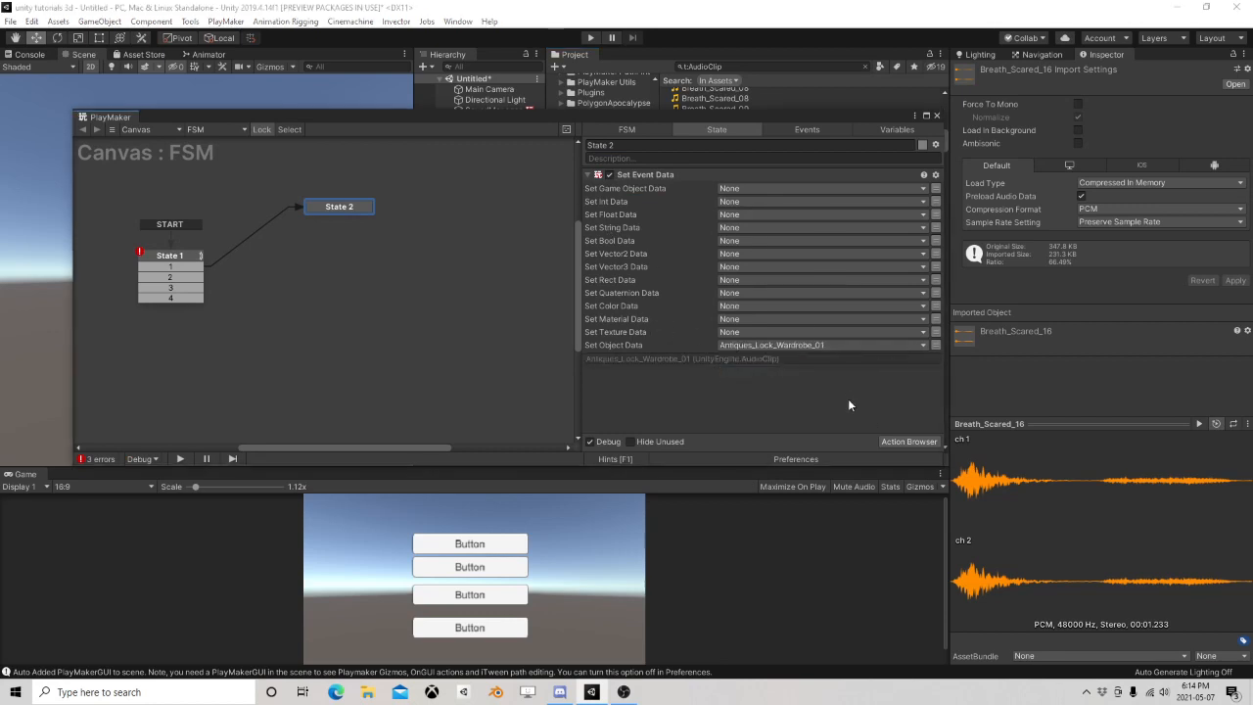
# Step: Add a Send Event action to State 2 after Set Event Data
pyautogui.click(904, 441)
pyautogui.press('BackSpace')
pyautogui.write('nd eve')
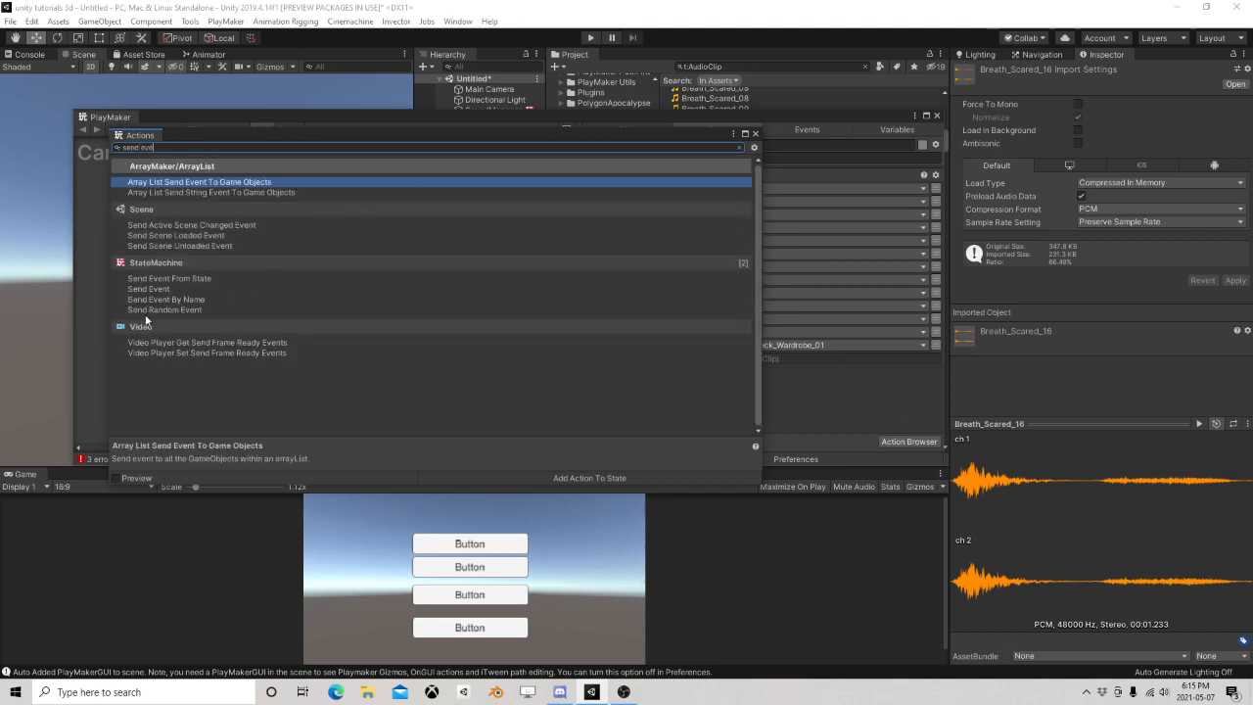
pyautogui.doubleClick(152, 290)
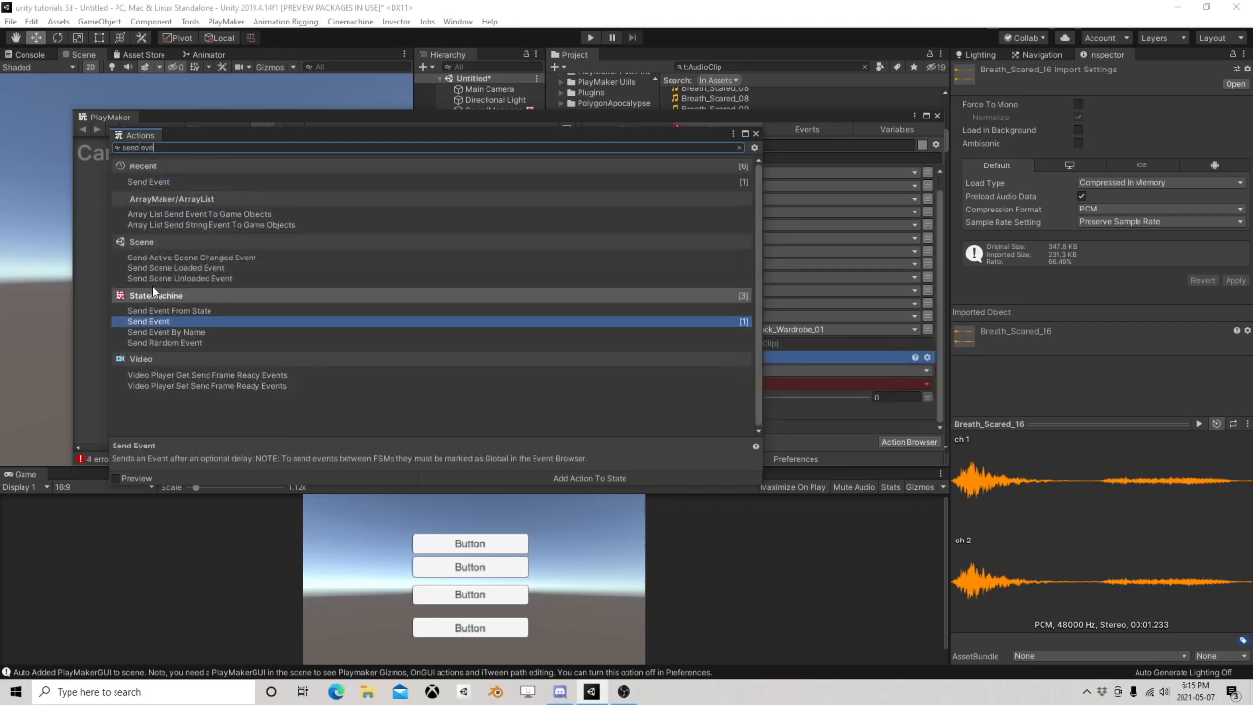
pyautogui.click(755, 135)
# Step: Target the Send Event action at a Game Object FSM, specifying the global variable Sound as its game object
pyautogui.click(744, 371)
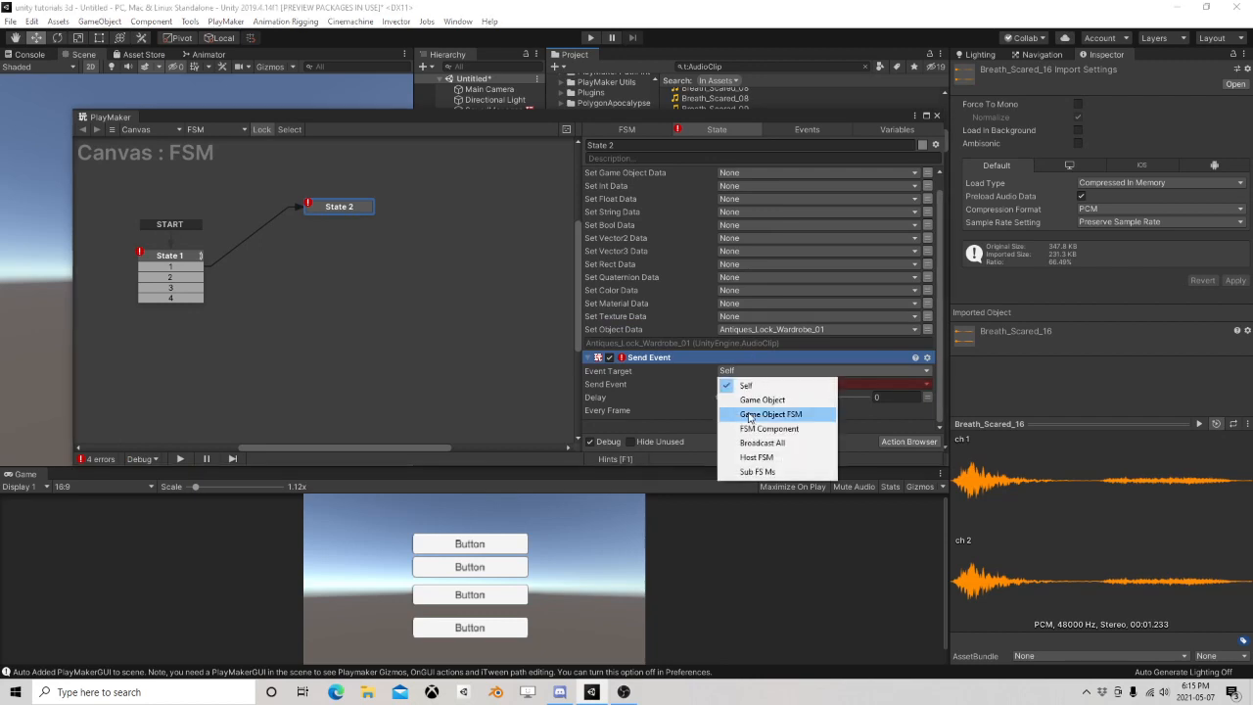
pyautogui.click(776, 415)
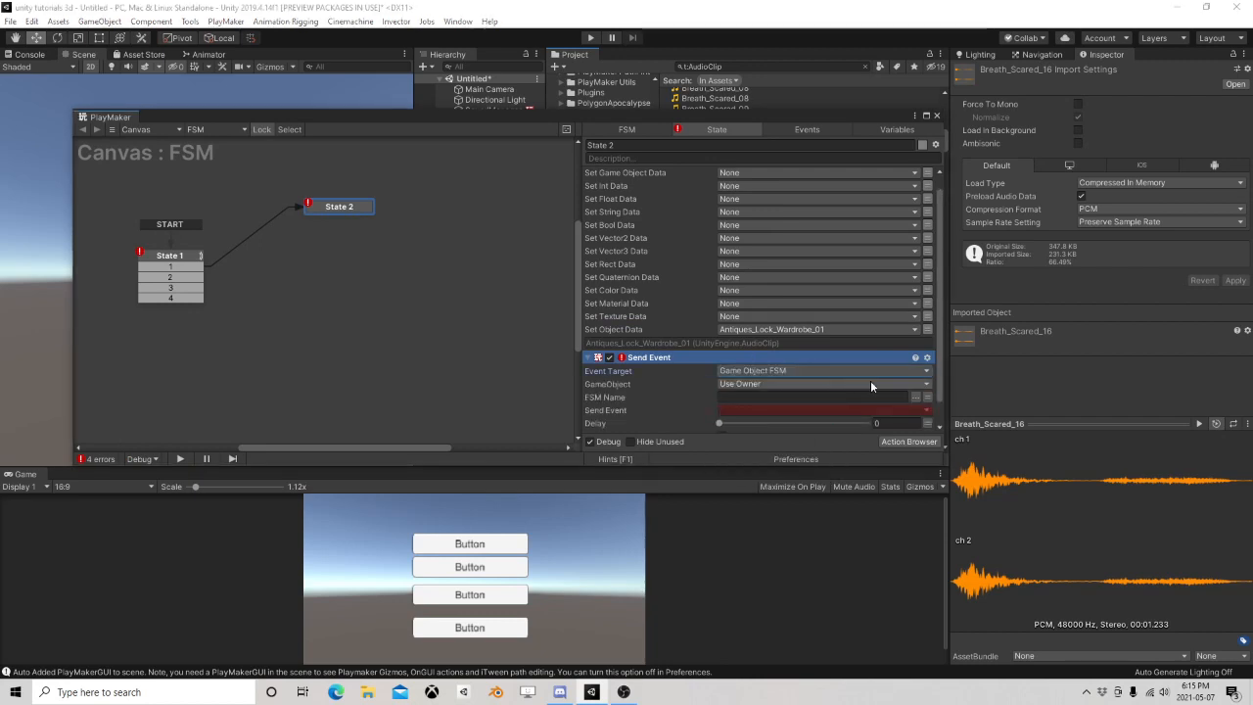
pyautogui.click(915, 385)
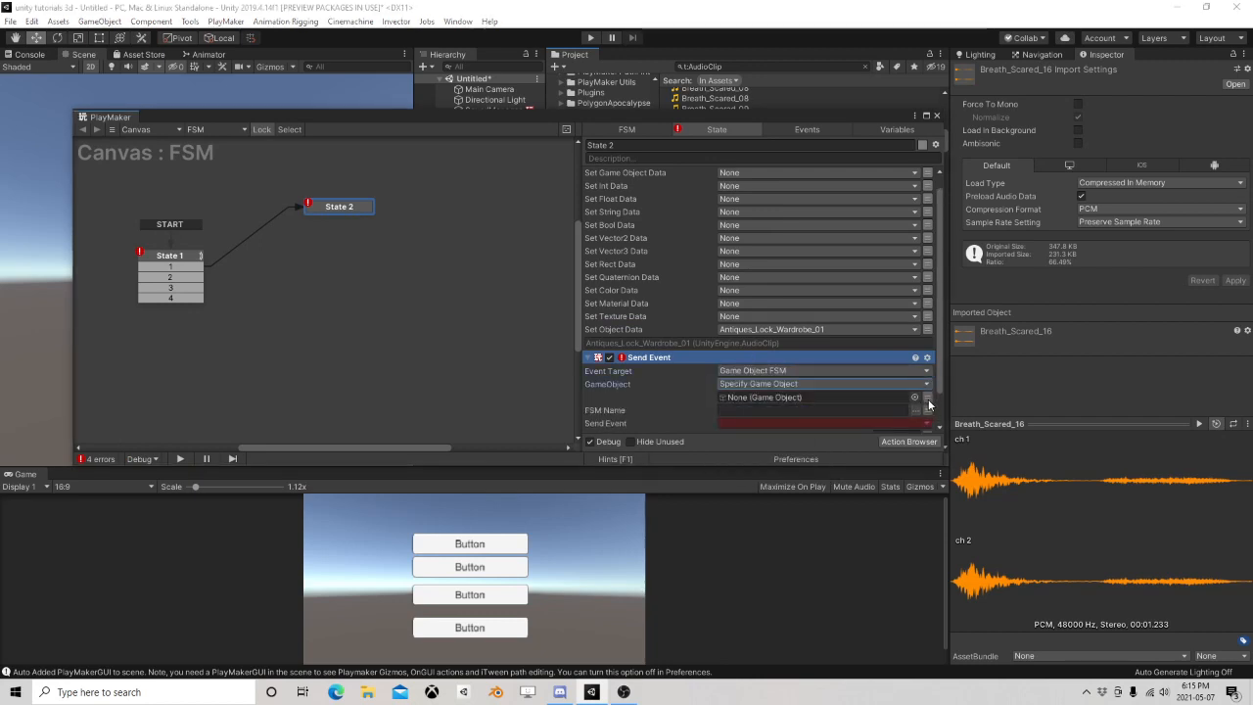
pyautogui.click(875, 409)
pyautogui.click(862, 397)
pyautogui.moveTo(788, 426)
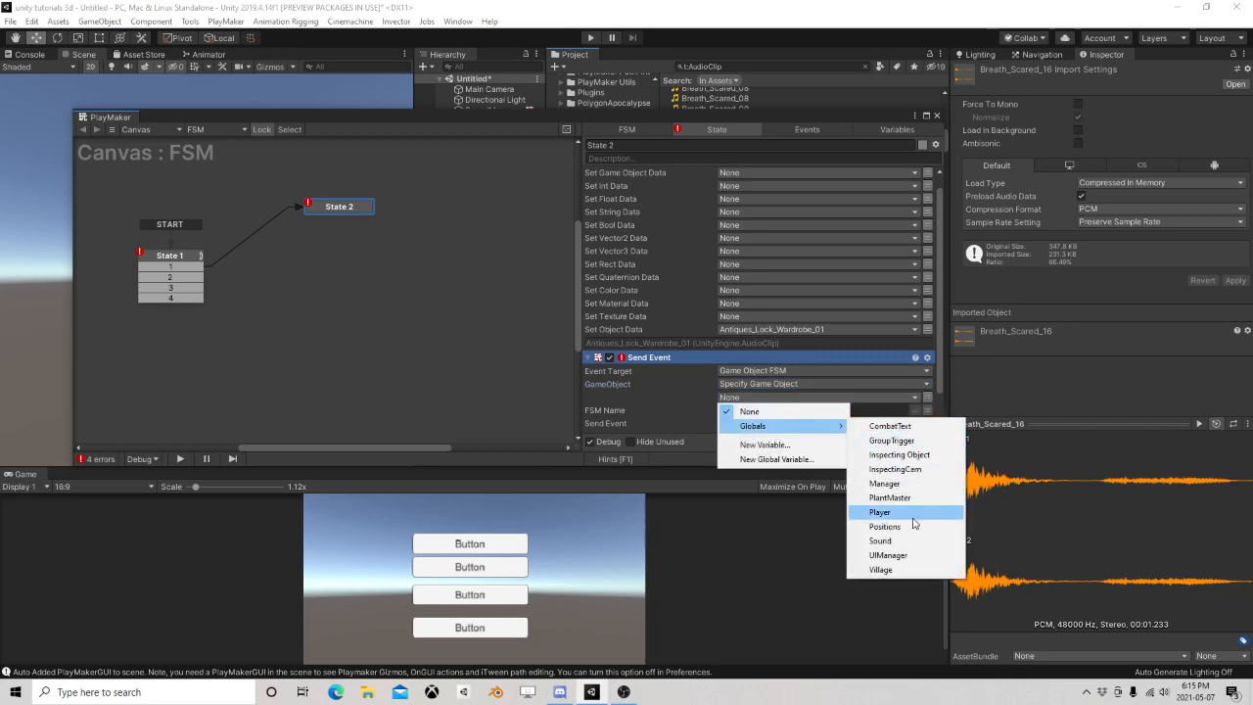
pyautogui.click(881, 541)
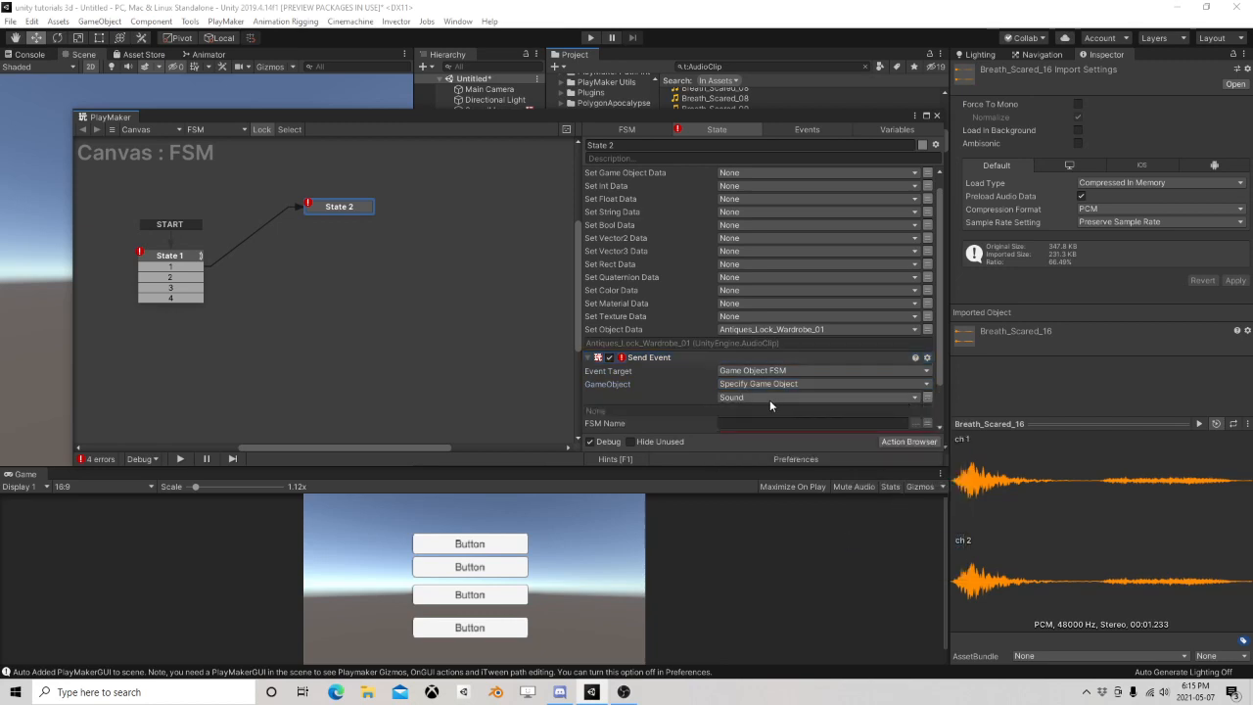
# Step: Set the Send Event action's FSM name to Sound and choose the global event Sound as the event to send
pyautogui.scroll(-3, 770, 401)
pyautogui.write('Sound')
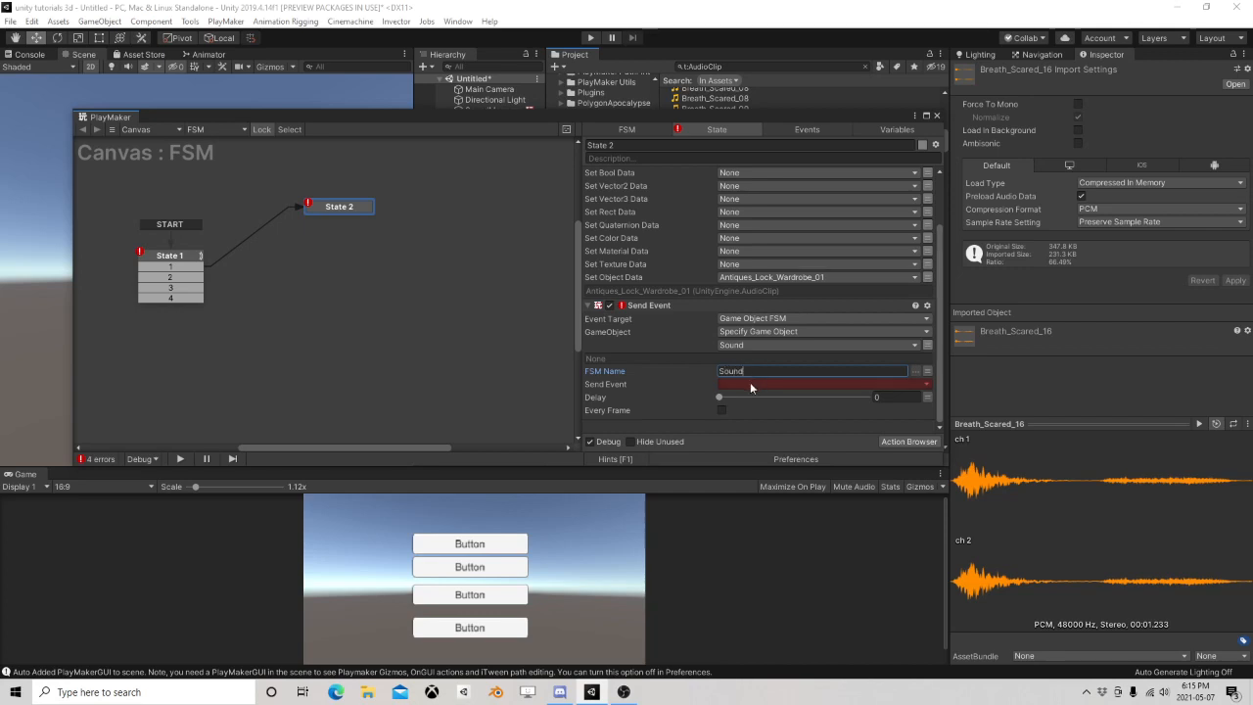
pyautogui.click(751, 384)
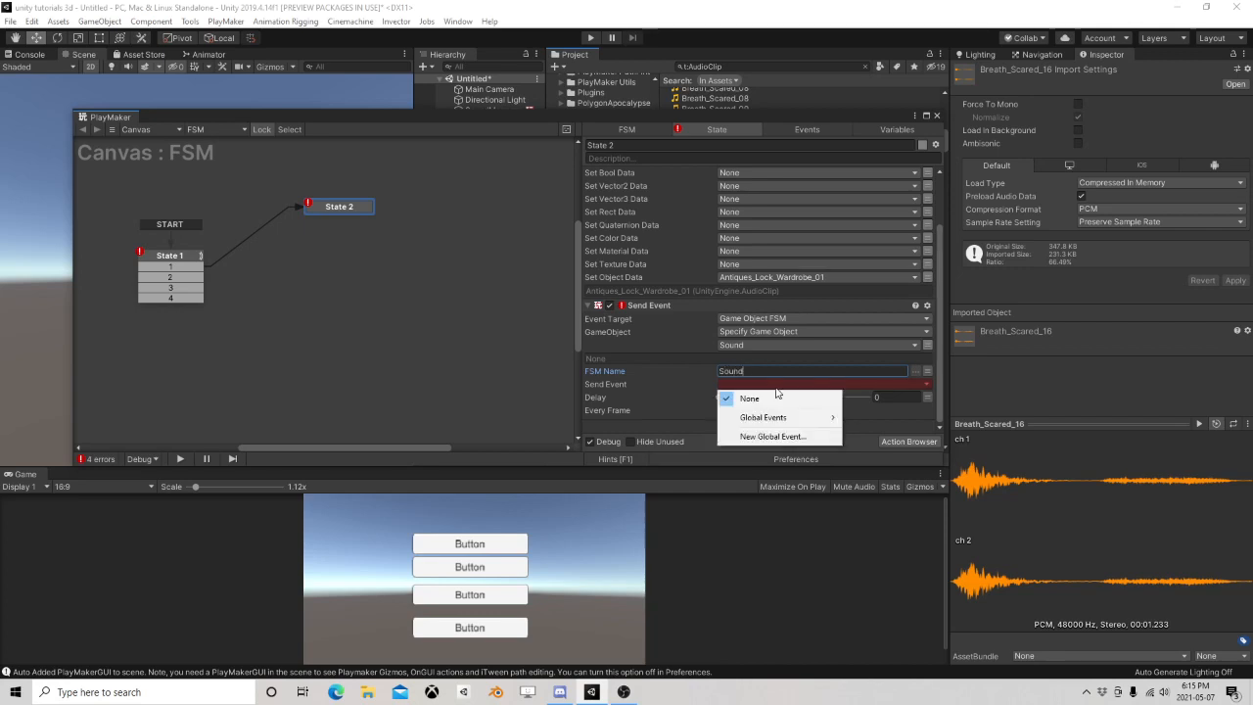
pyautogui.moveTo(778, 418)
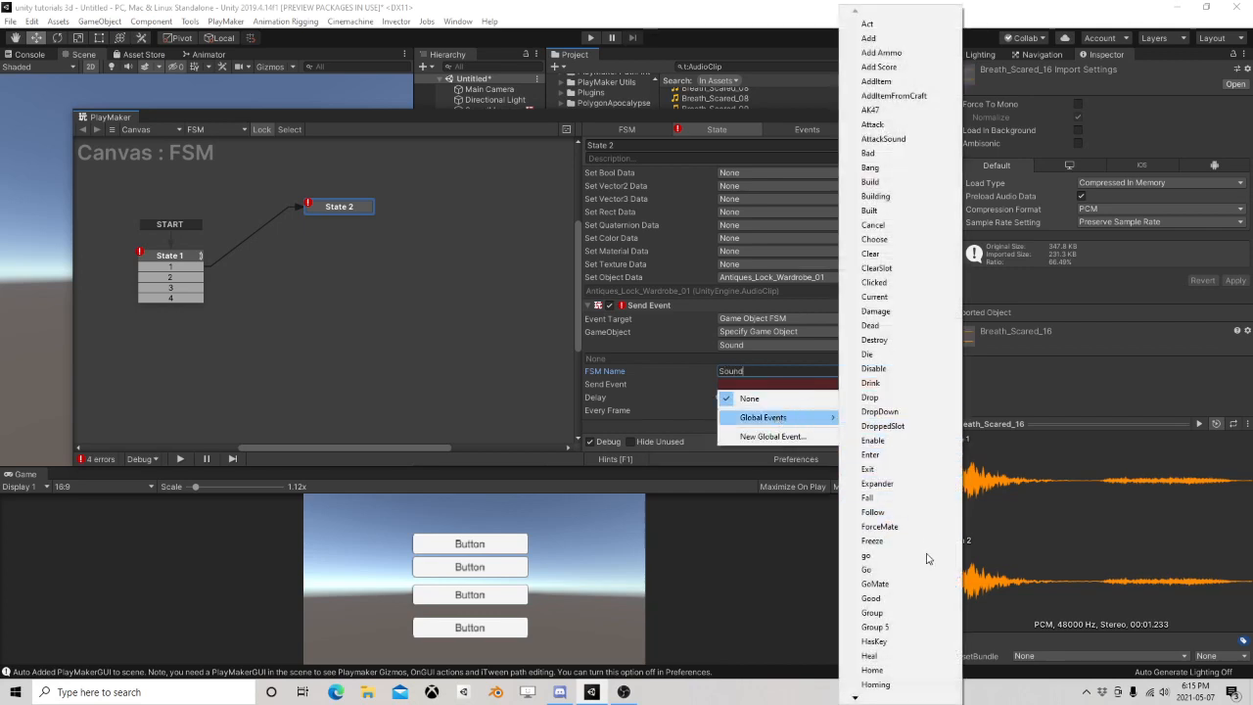
pyautogui.scroll(-12, 905, 644)
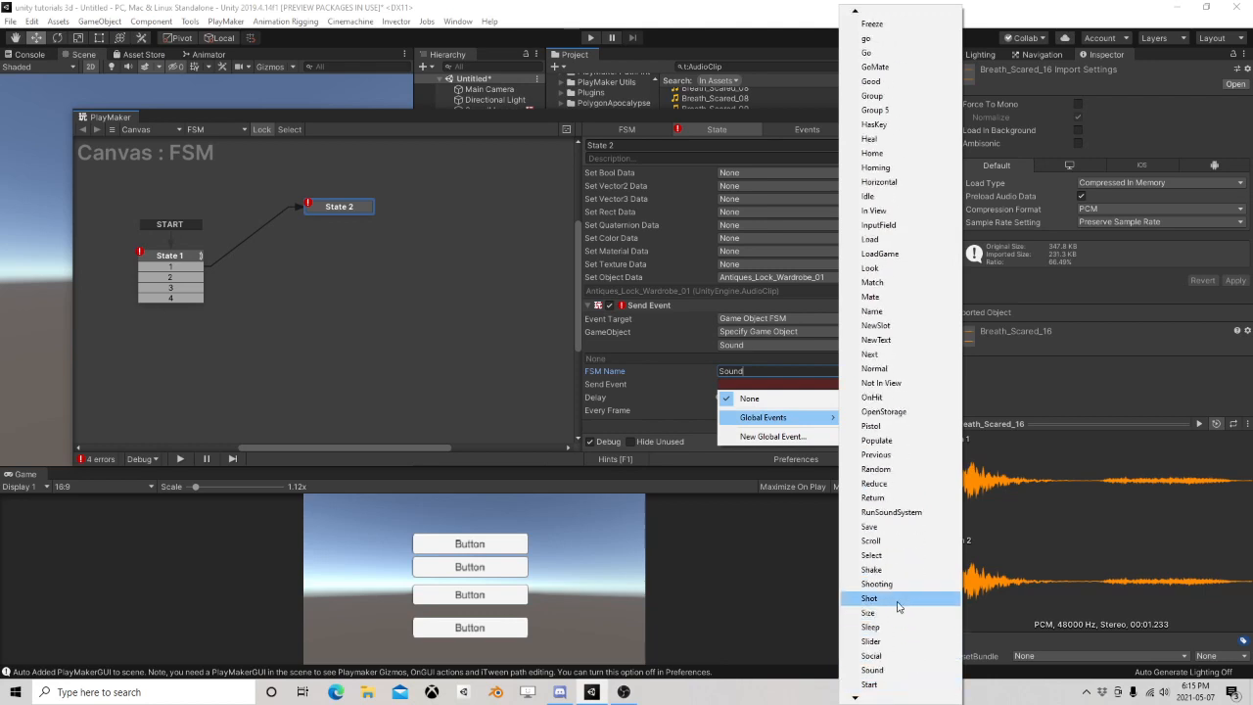
pyautogui.click(895, 671)
# Step: Add a FINISHED transition to State 2 and link it back to State 1
pyautogui.rightClick(330, 212)
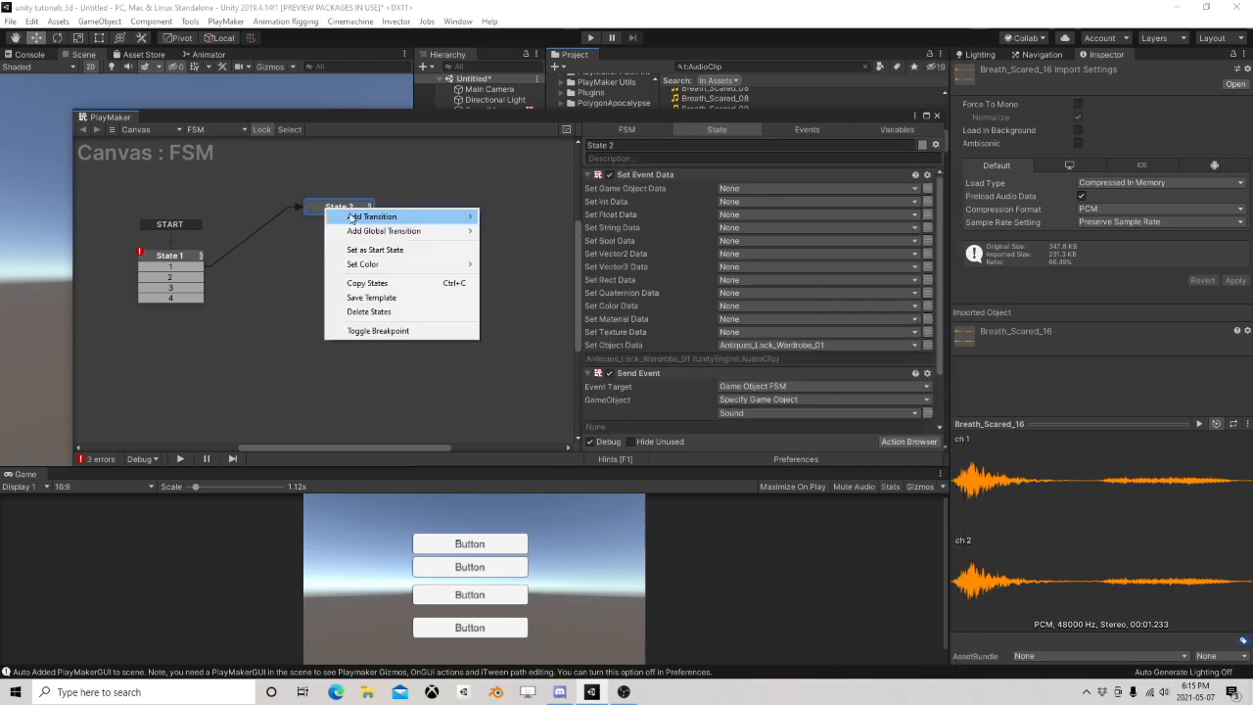
pyautogui.moveTo(355, 219)
pyautogui.click(514, 288)
pyautogui.moveTo(364, 221); pyautogui.dragTo(171, 256)
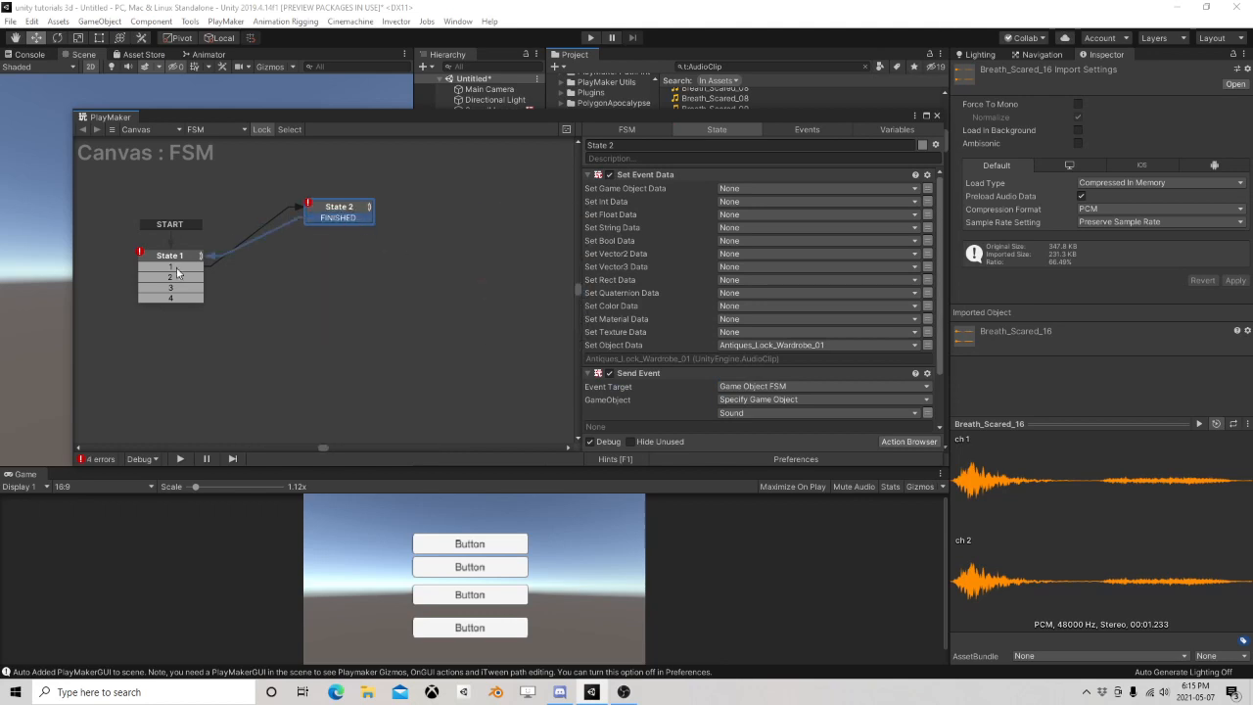
# Step: Copy State 2 and paste three duplicates of it in a column below the original
pyautogui.rightClick(357, 208)
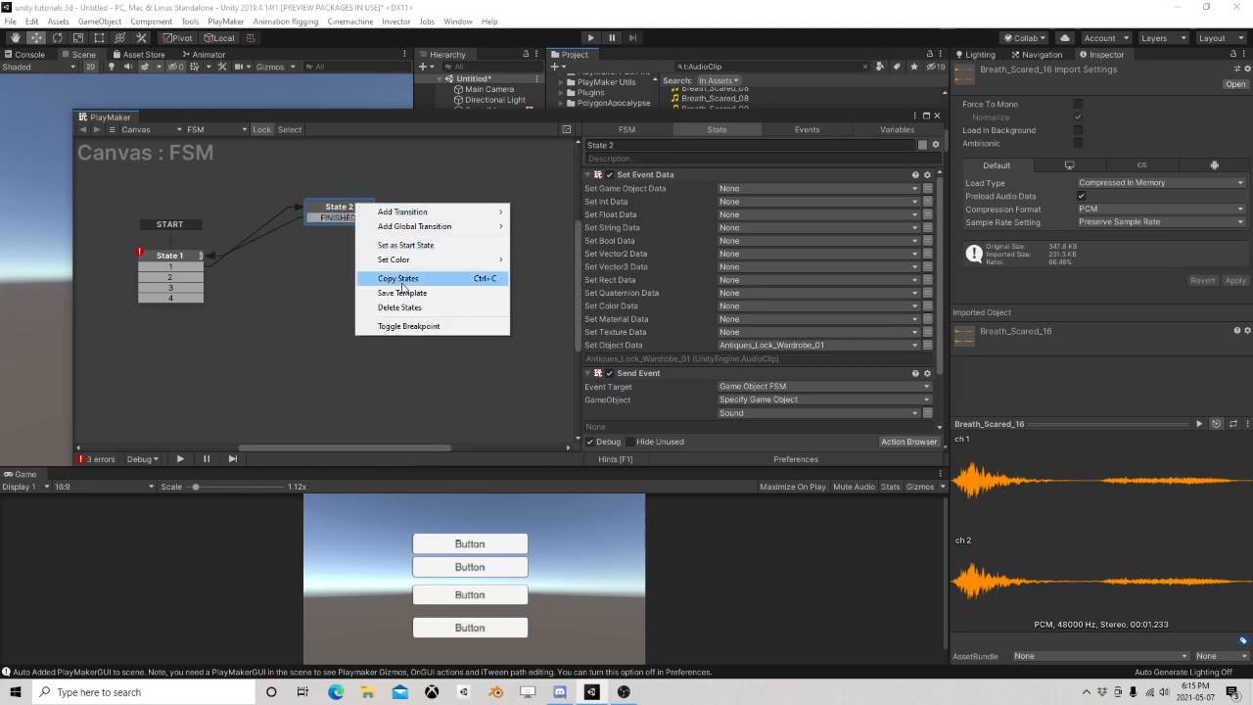
pyautogui.click(392, 280)
pyautogui.rightClick(307, 242)
pyautogui.click(332, 264)
pyautogui.rightClick(310, 280)
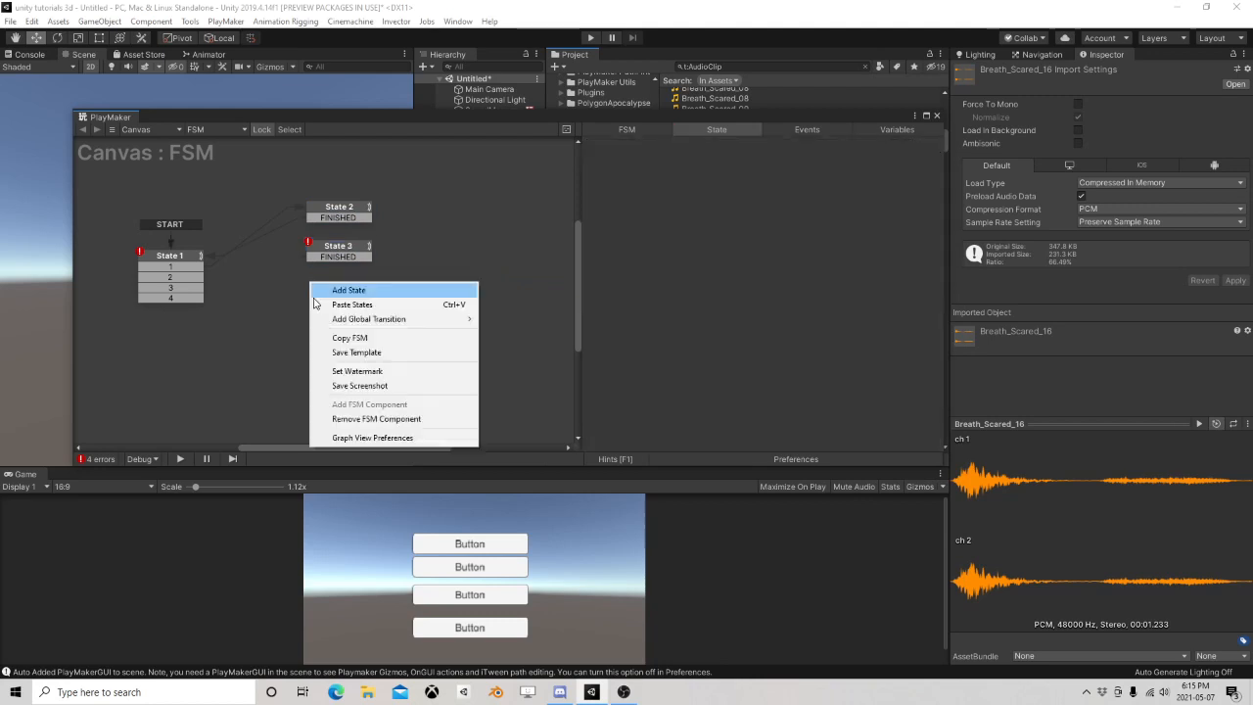
pyautogui.click(333, 302)
pyautogui.rightClick(307, 319)
pyautogui.click(349, 340)
# Step: Link State 1's transitions 2, 3 and 4 to State 3, State 4 and State 5 respectively
pyautogui.moveTo(186, 277); pyautogui.dragTo(338, 251)
pyautogui.moveTo(184, 288); pyautogui.dragTo(339, 291)
pyautogui.moveTo(184, 298); pyautogui.dragTo(333, 326)
# Step: Set the Set Event Data object data to Blood_Drip_00 in State 3, Breath_Scared_16 in State 4 and bird_pigeon_call_01 in State 5
pyautogui.click(337, 248)
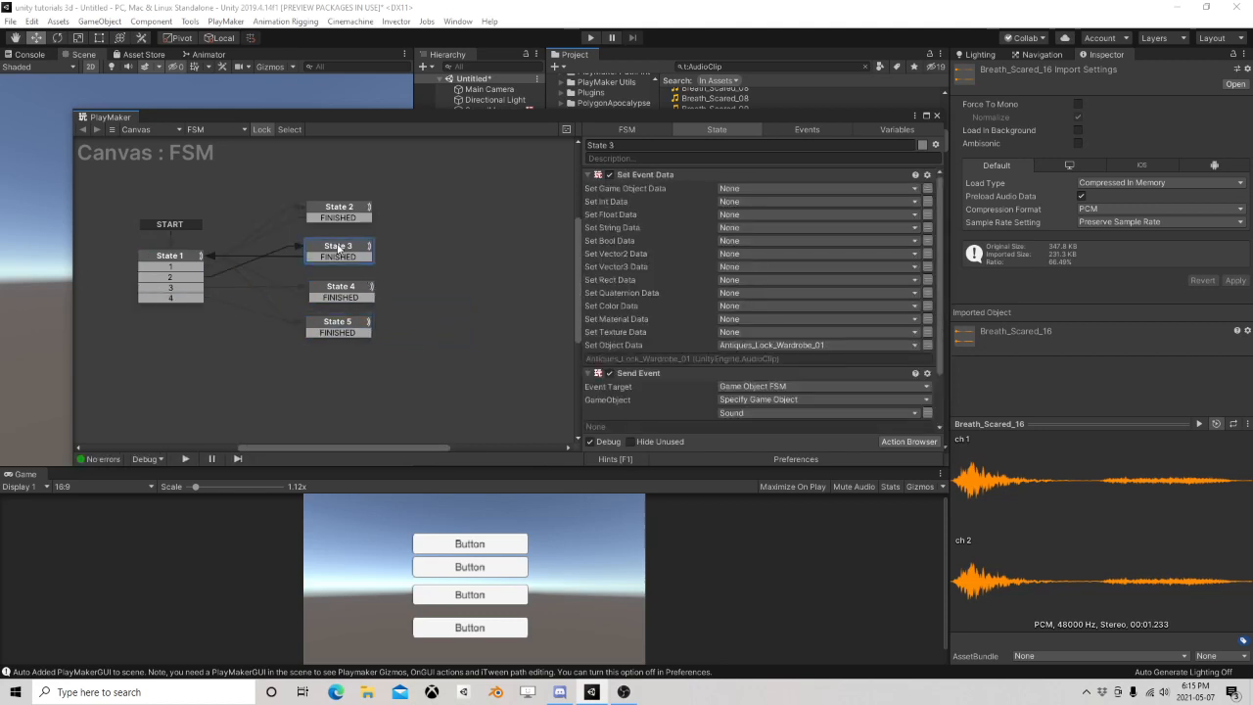
pyautogui.click(812, 344)
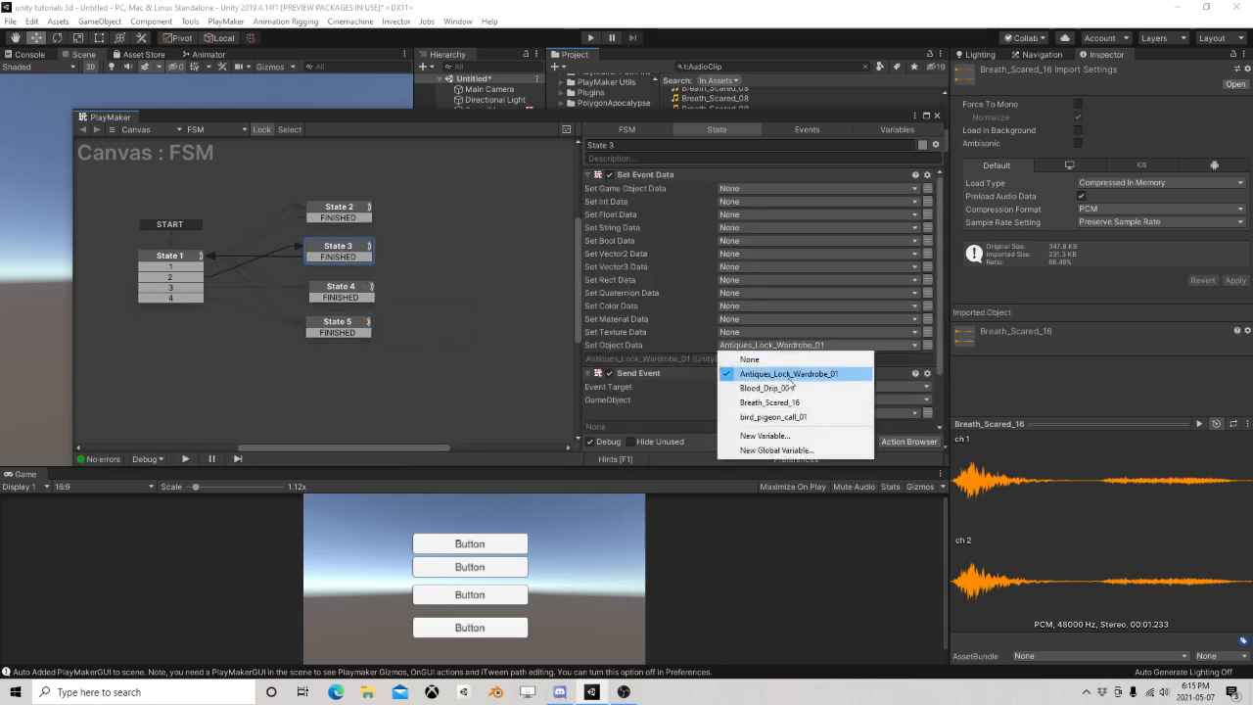
pyautogui.click(754, 369)
pyautogui.click(338, 286)
pyautogui.click(744, 345)
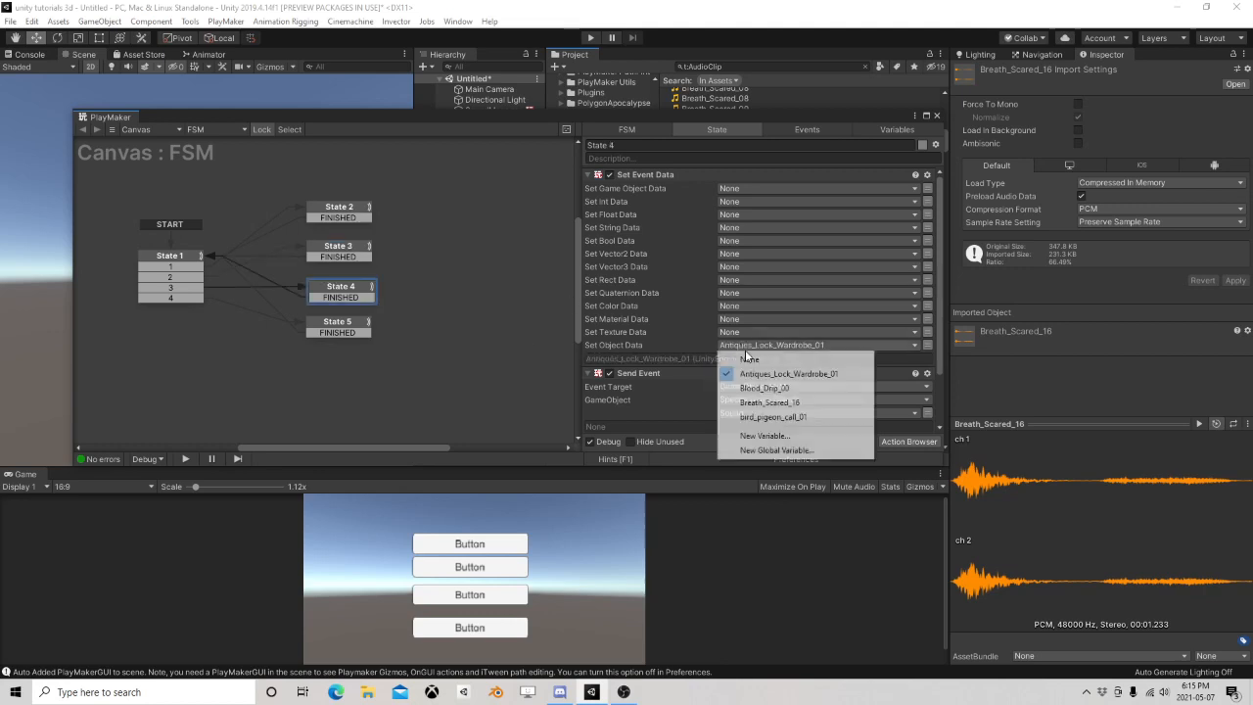
pyautogui.click(750, 403)
pyautogui.click(343, 331)
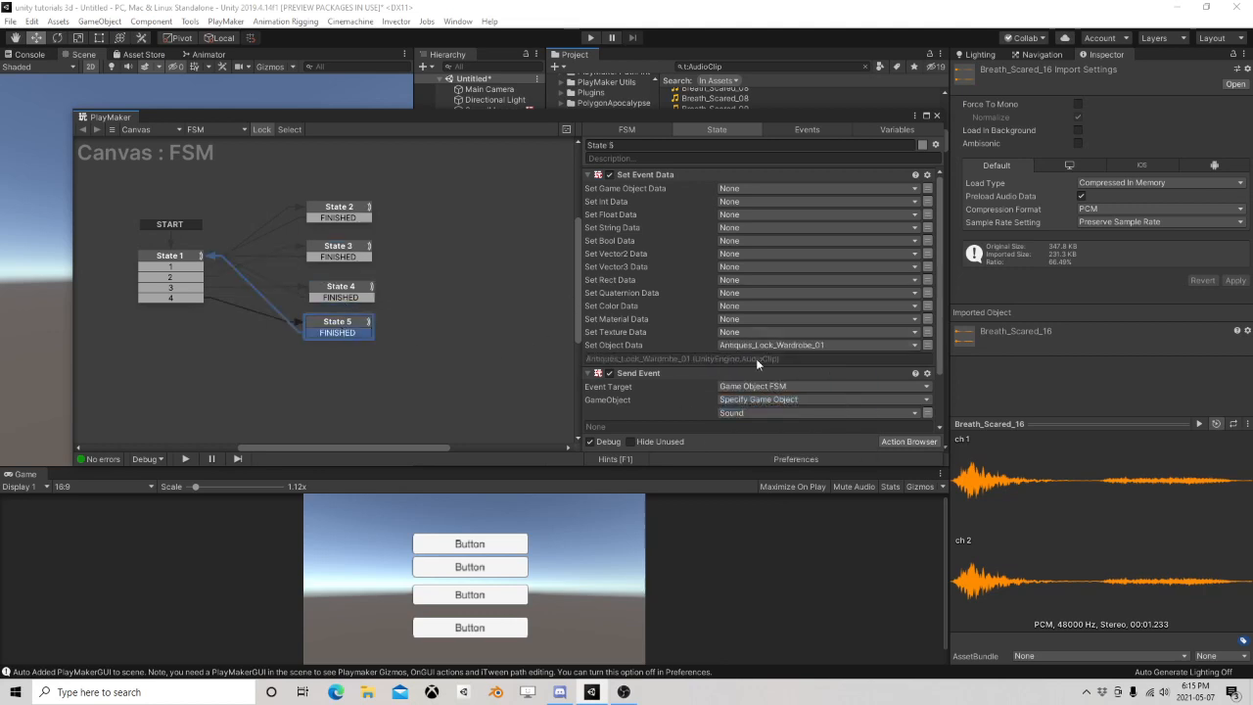
pyautogui.click(771, 344)
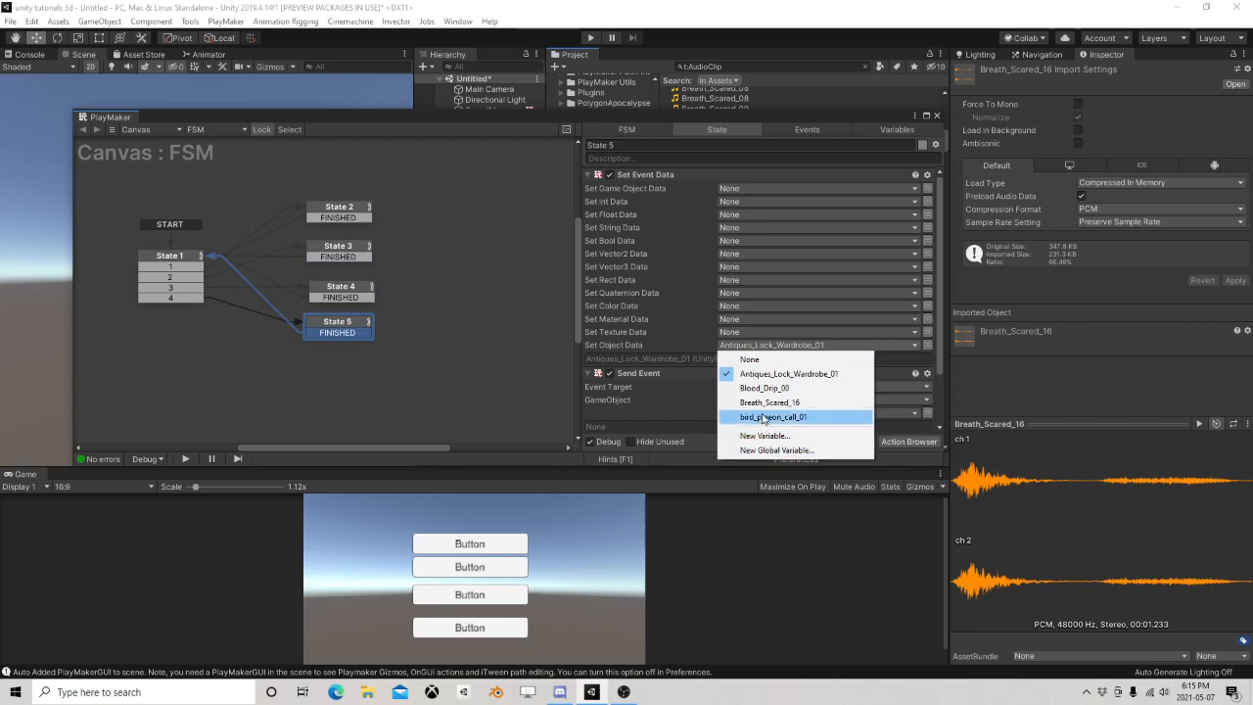
pyautogui.click(776, 417)
# Step: Close the FSM editor, run the scene and trigger the four UI buttons repeatedly to test their sounds, ending with play mode stopped
pyautogui.click(936, 116)
pyautogui.click(590, 37)
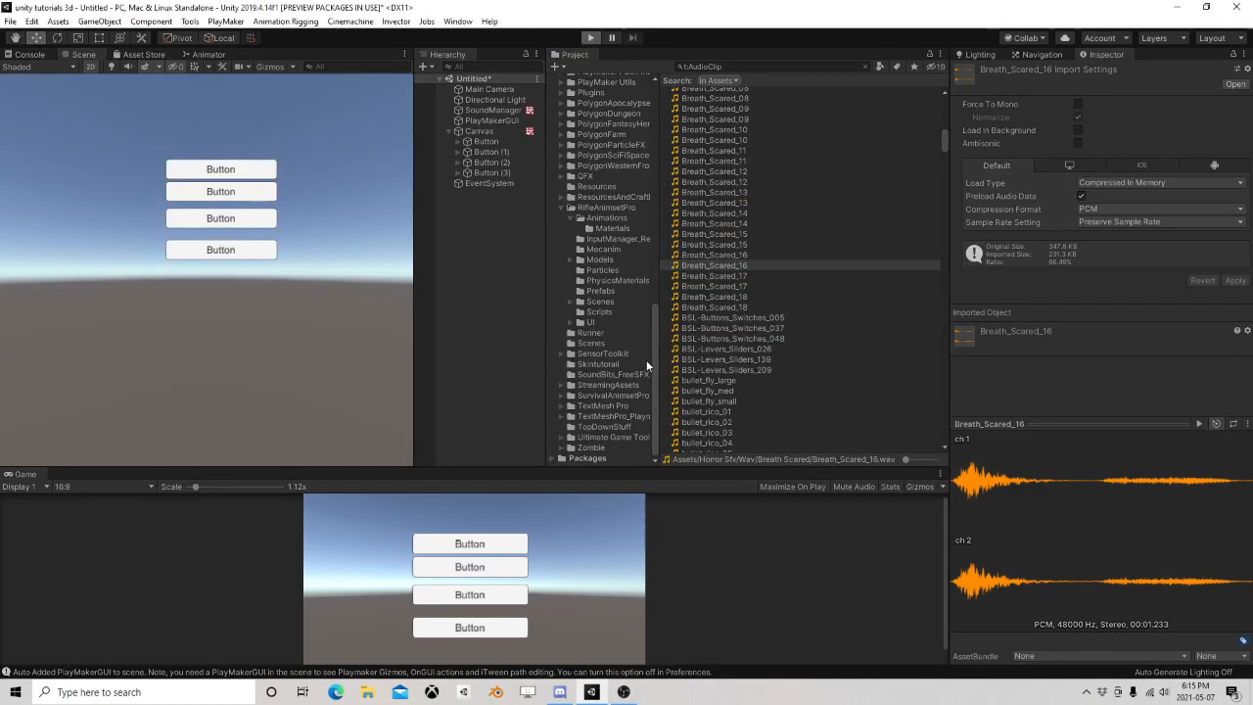
pyautogui.click(496, 542)
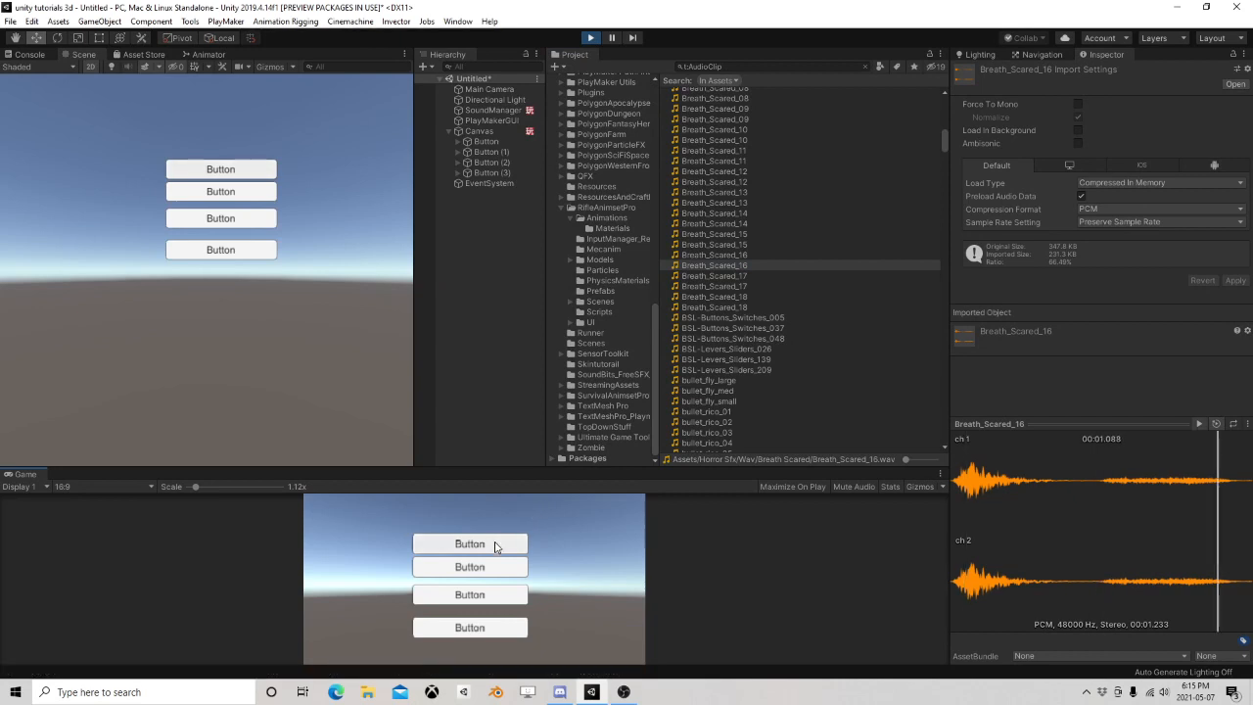
pyautogui.click(1097, 423)
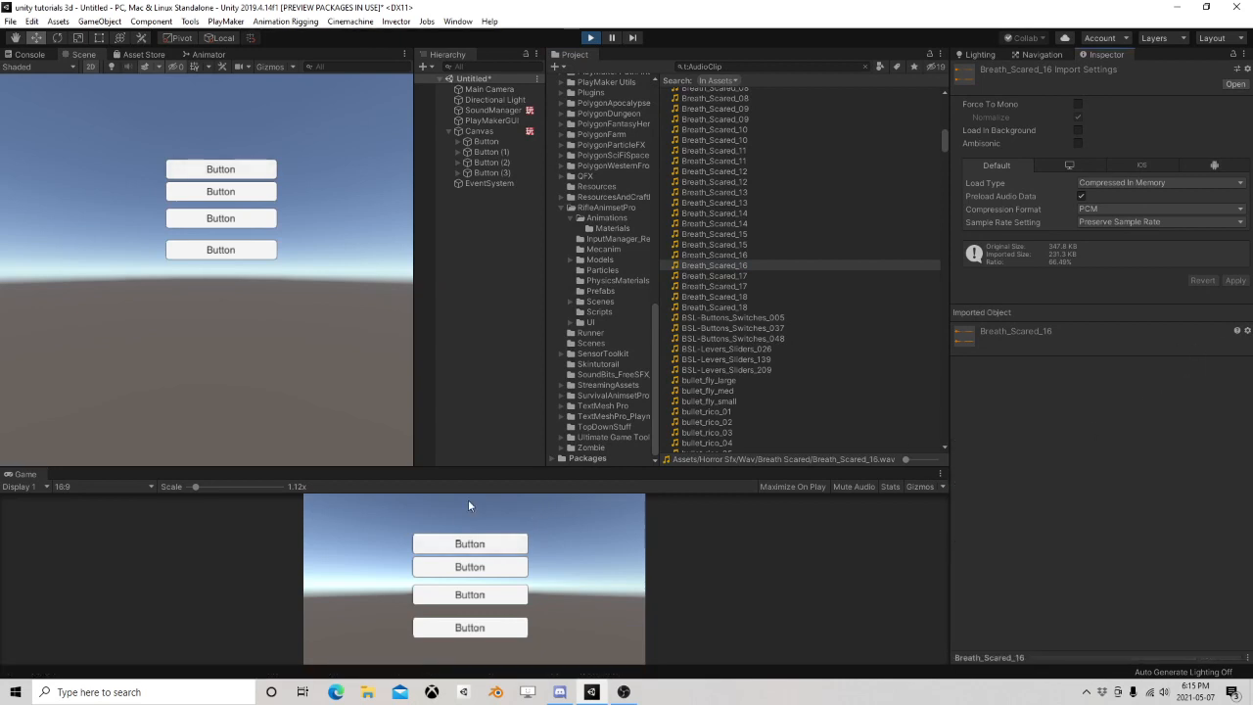
pyautogui.click(465, 549)
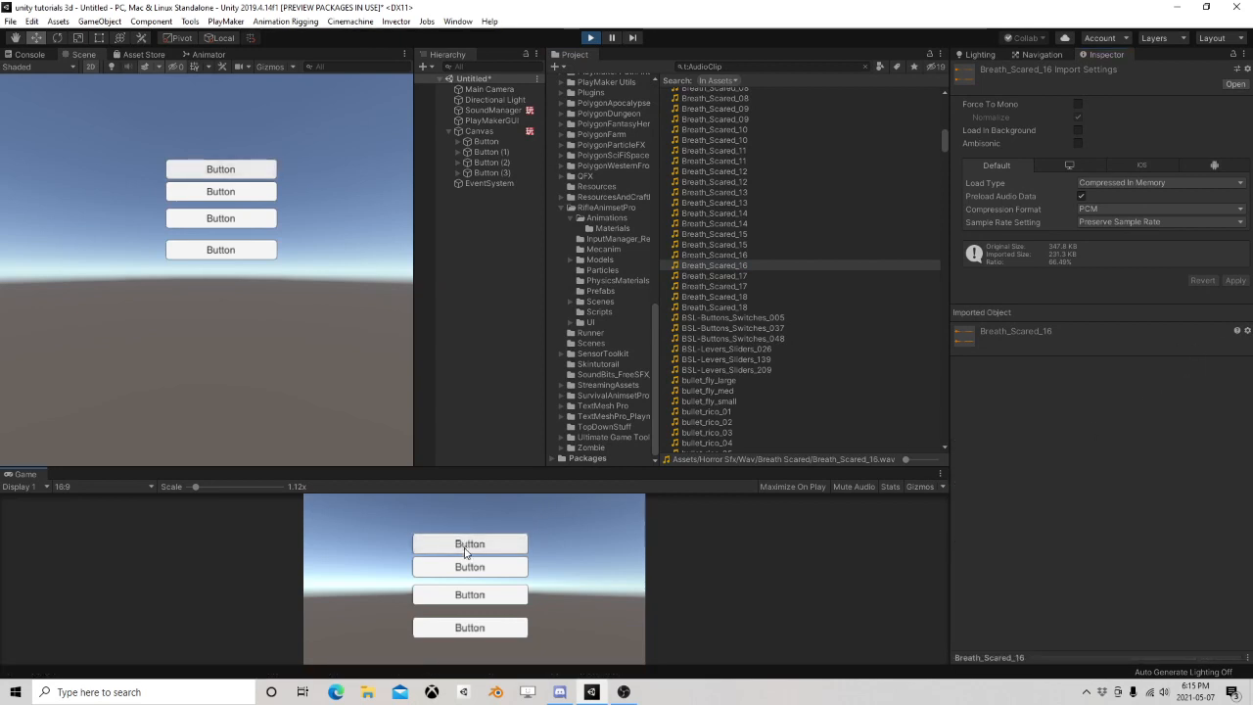
pyautogui.click(466, 565)
pyautogui.click(468, 594)
pyautogui.click(470, 629)
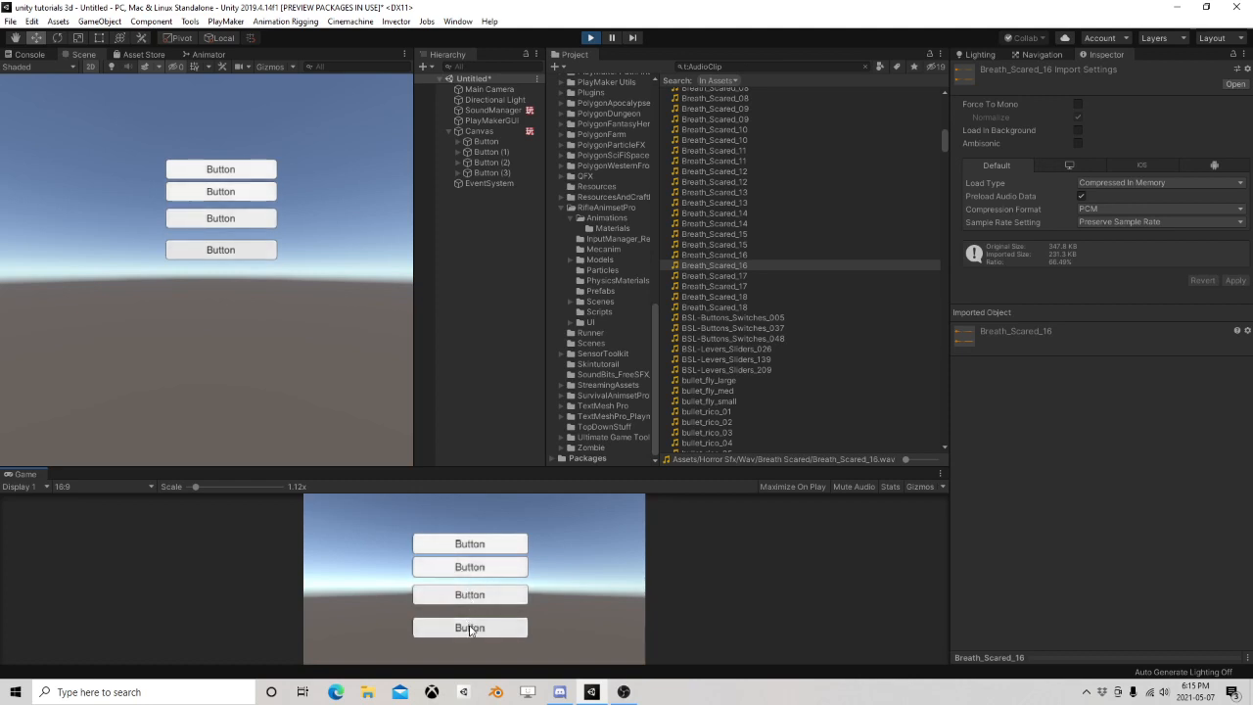
pyautogui.click(470, 597)
pyautogui.click(470, 570)
pyautogui.click(471, 546)
pyautogui.click(466, 574)
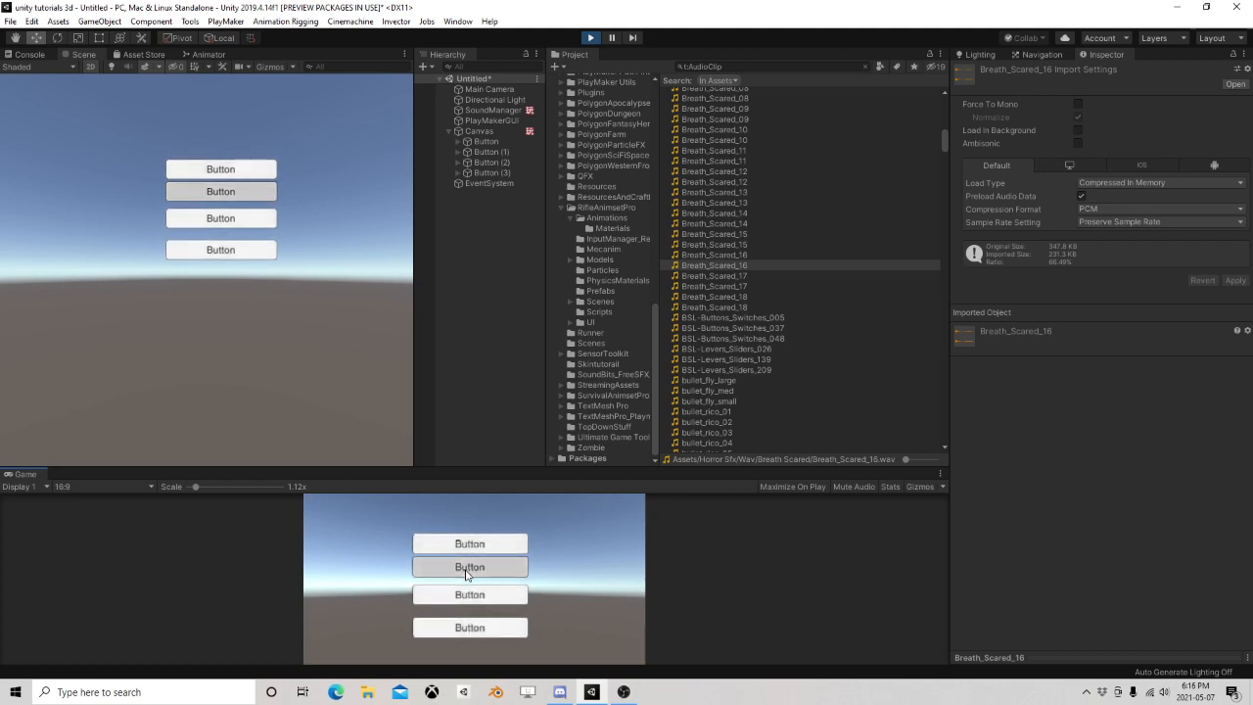
pyautogui.click(458, 601)
pyautogui.click(468, 626)
pyautogui.click(454, 571)
pyautogui.click(458, 541)
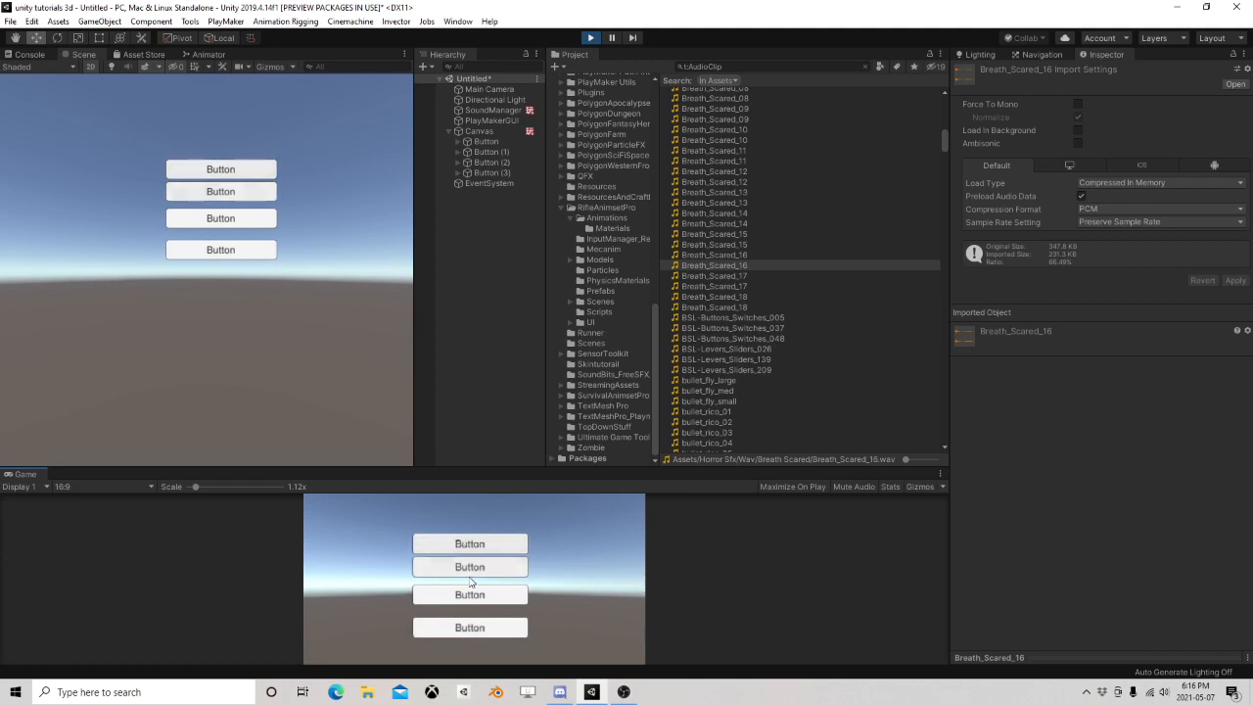
pyautogui.click(469, 567)
pyautogui.click(470, 628)
pyautogui.click(470, 595)
pyautogui.click(468, 566)
pyautogui.click(477, 555)
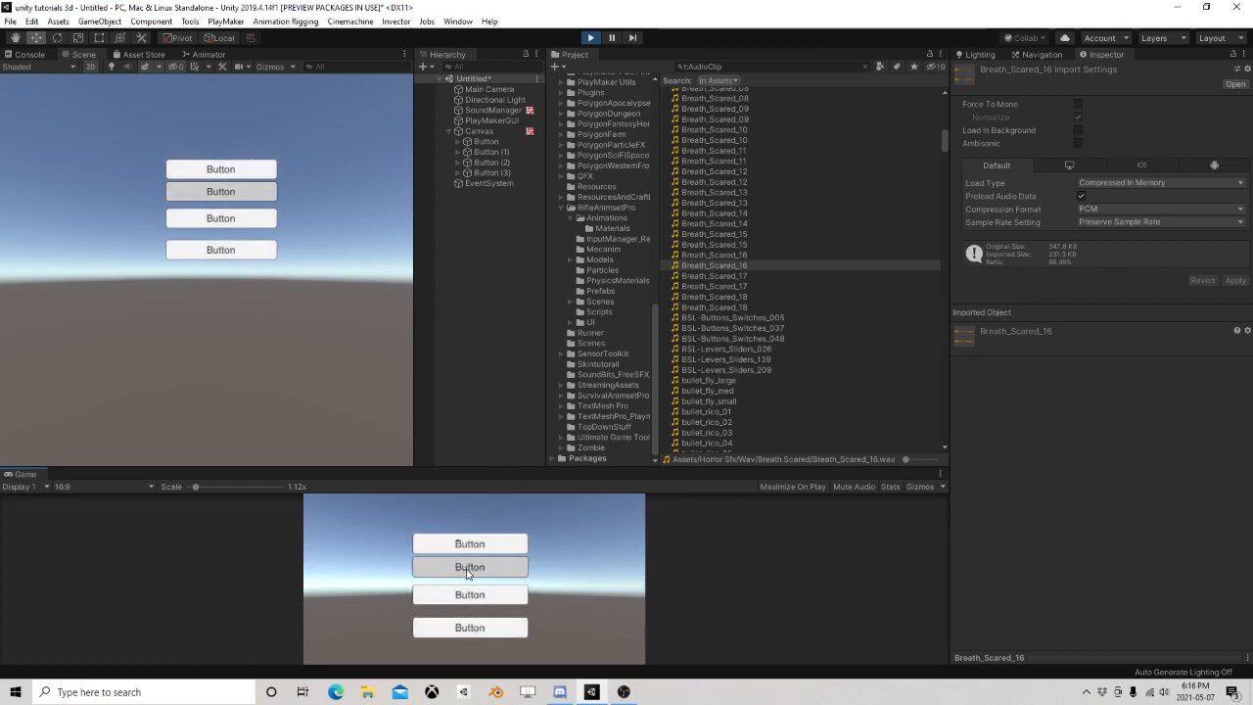
pyautogui.click(476, 553)
pyautogui.click(473, 545)
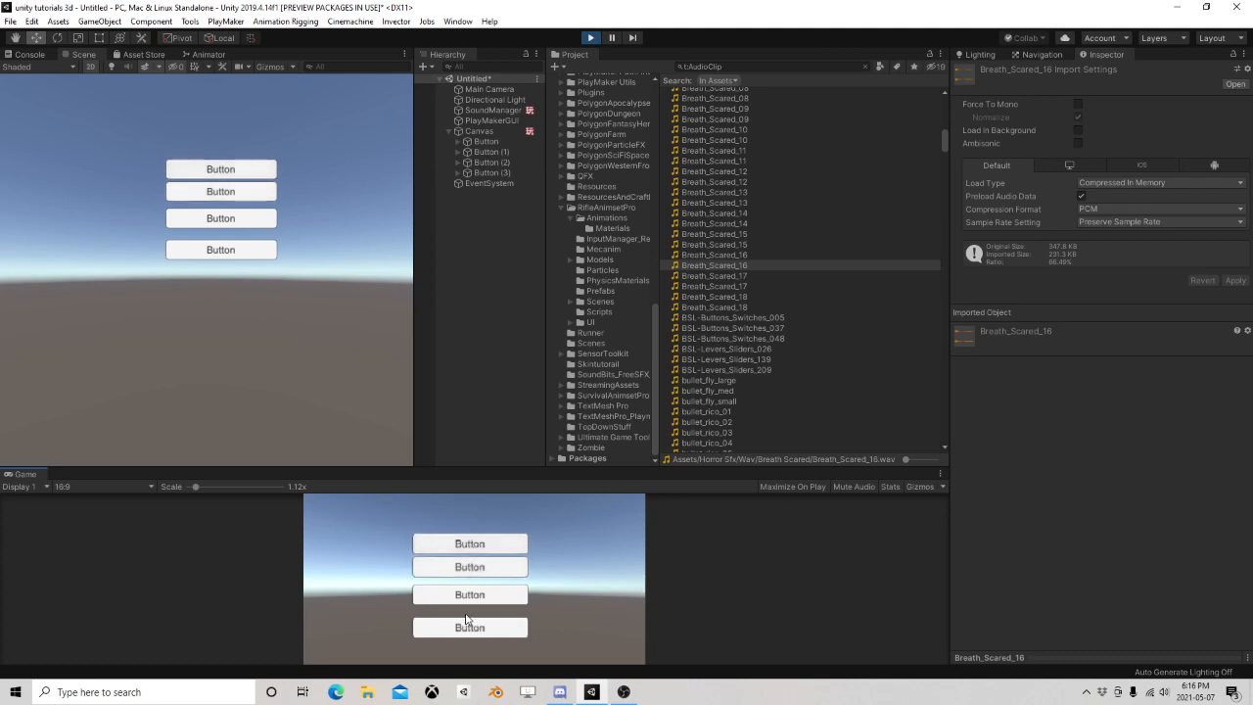
pyautogui.click(468, 595)
pyautogui.click(464, 628)
pyautogui.click(470, 595)
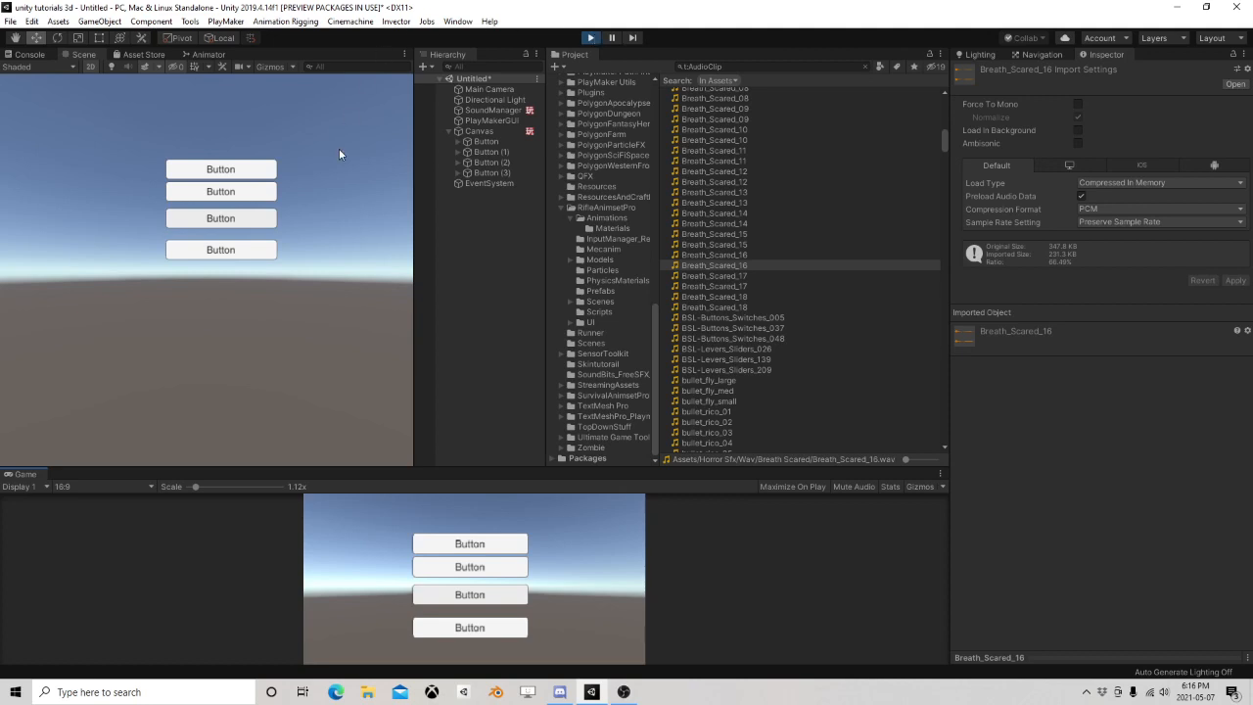
pyautogui.click(596, 38)
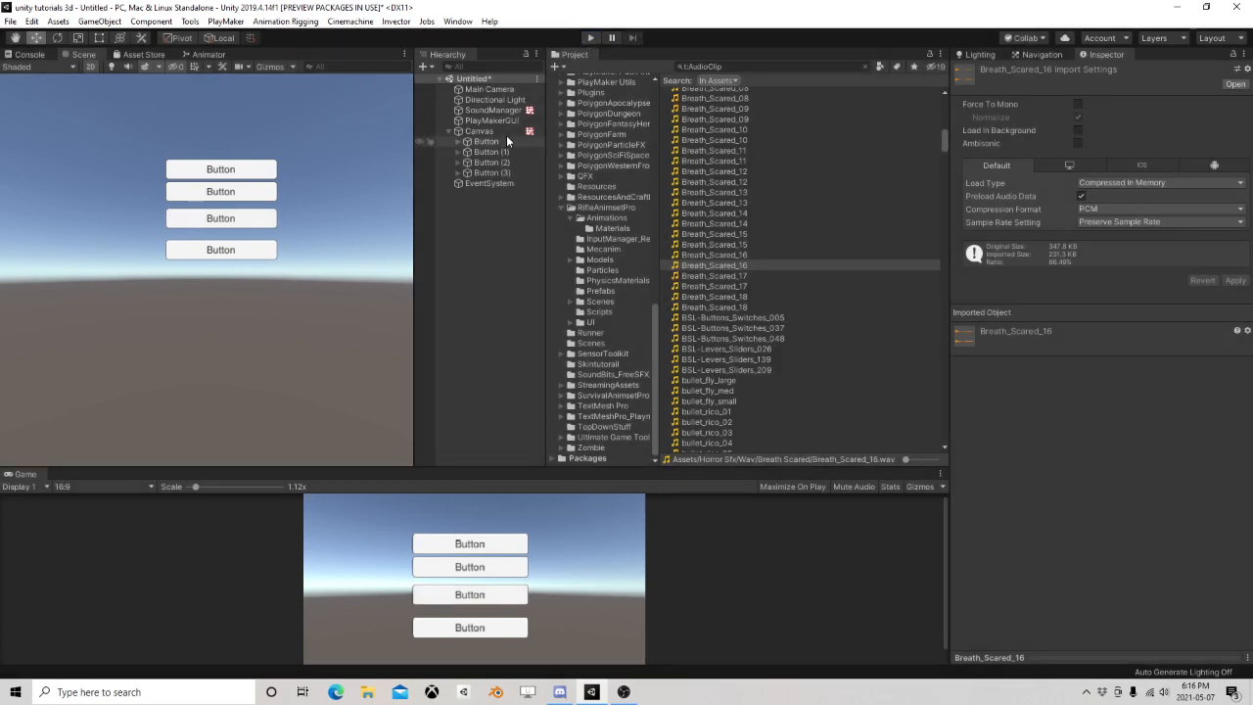
# Step: Expand the SoundManager's Audio Source settings and try a fully 3D Spatial Blend of 1
pyautogui.click(506, 133)
pyautogui.click(491, 120)
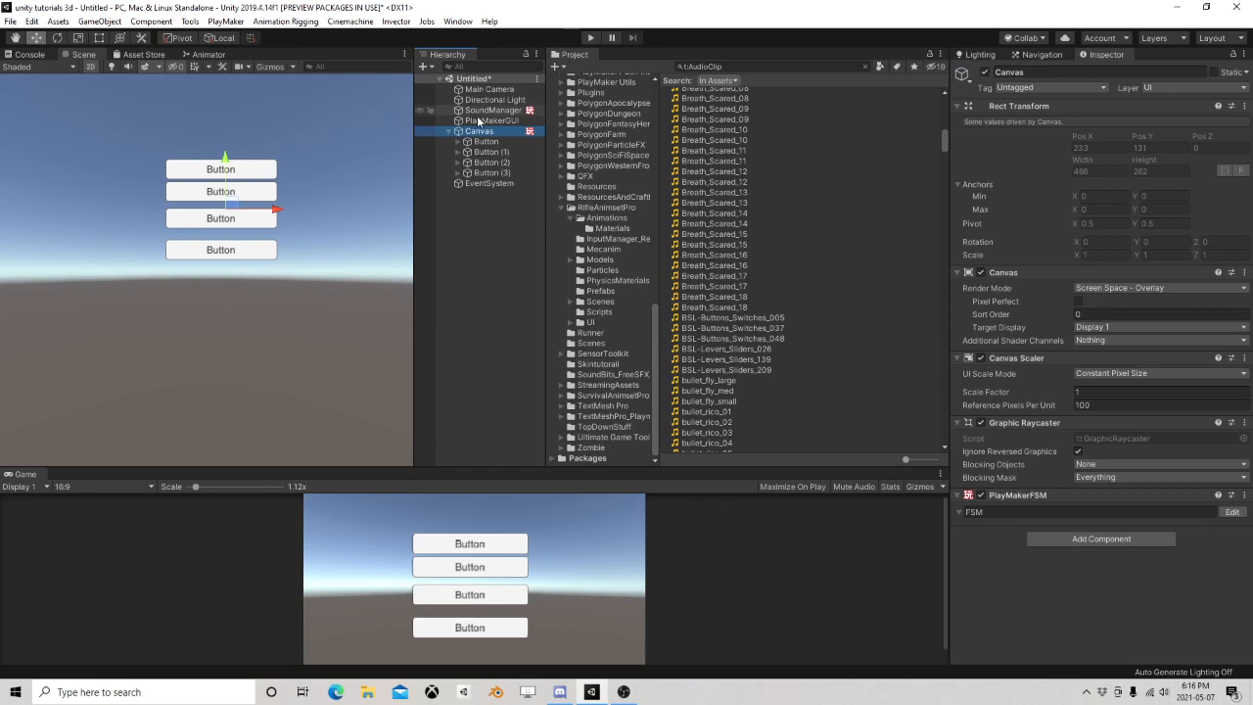
pyautogui.click(492, 110)
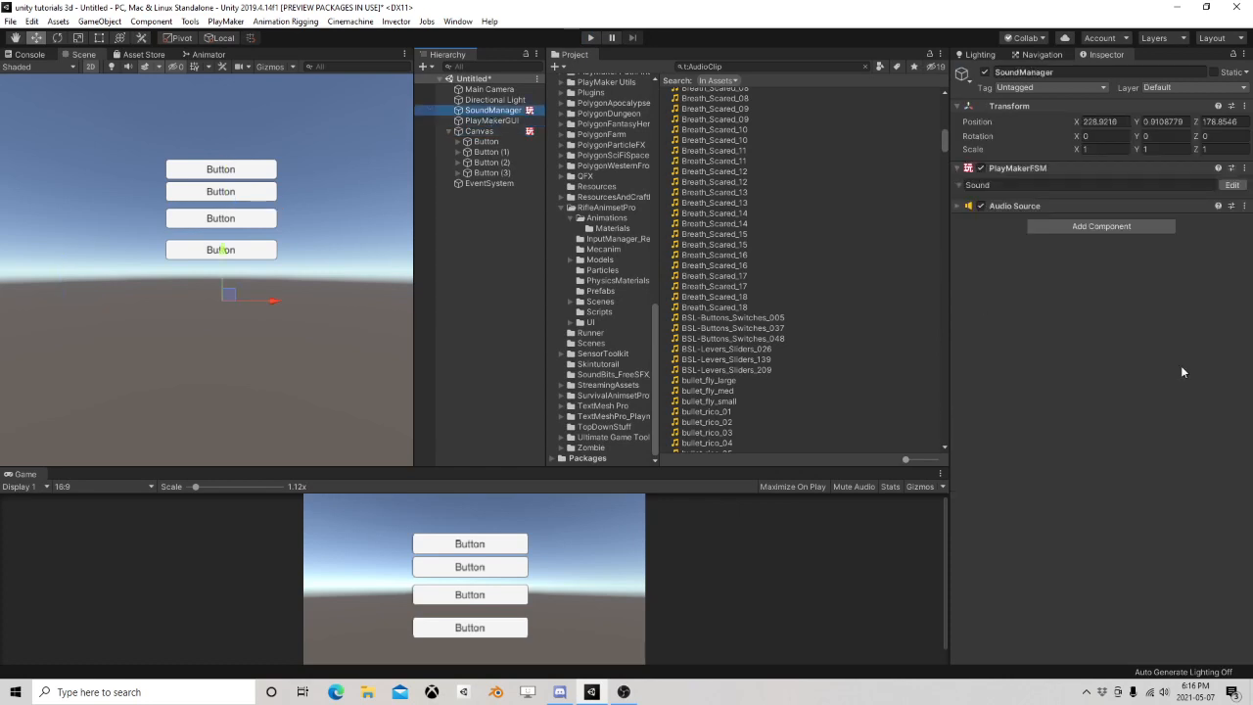
pyautogui.click(958, 206)
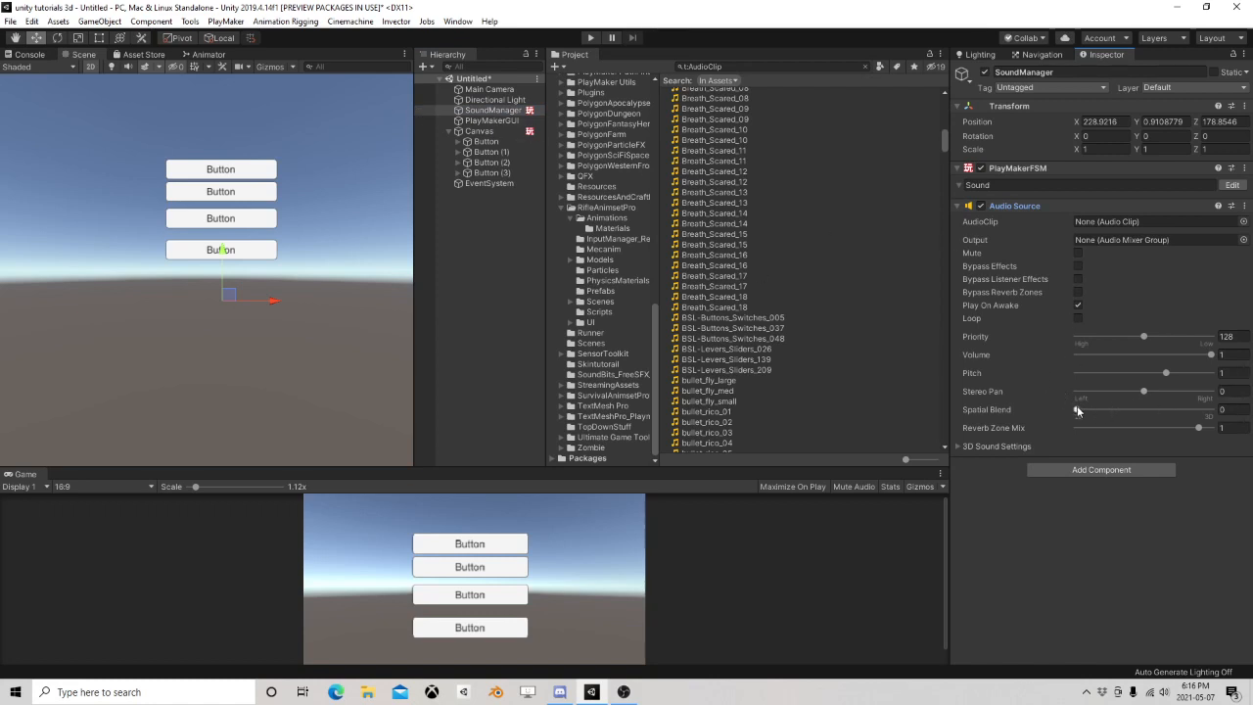
pyautogui.moveTo(1077, 409); pyautogui.dragTo(1249, 414)
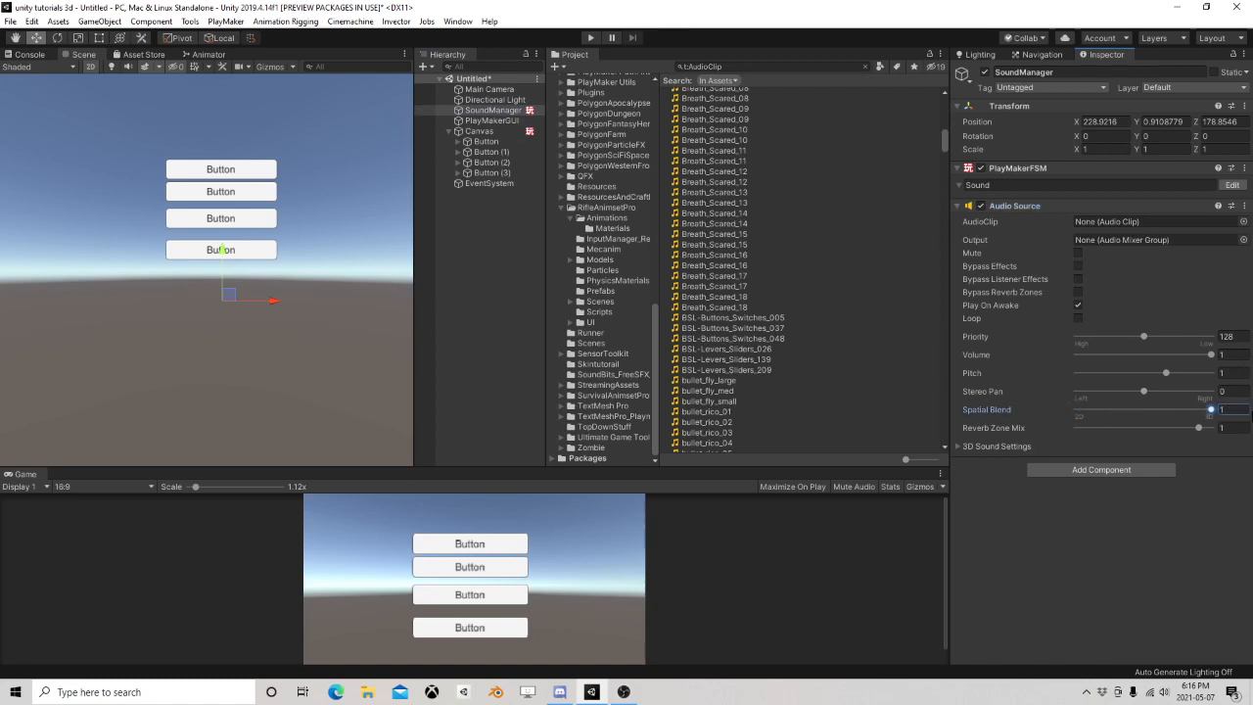
pyautogui.click(484, 141)
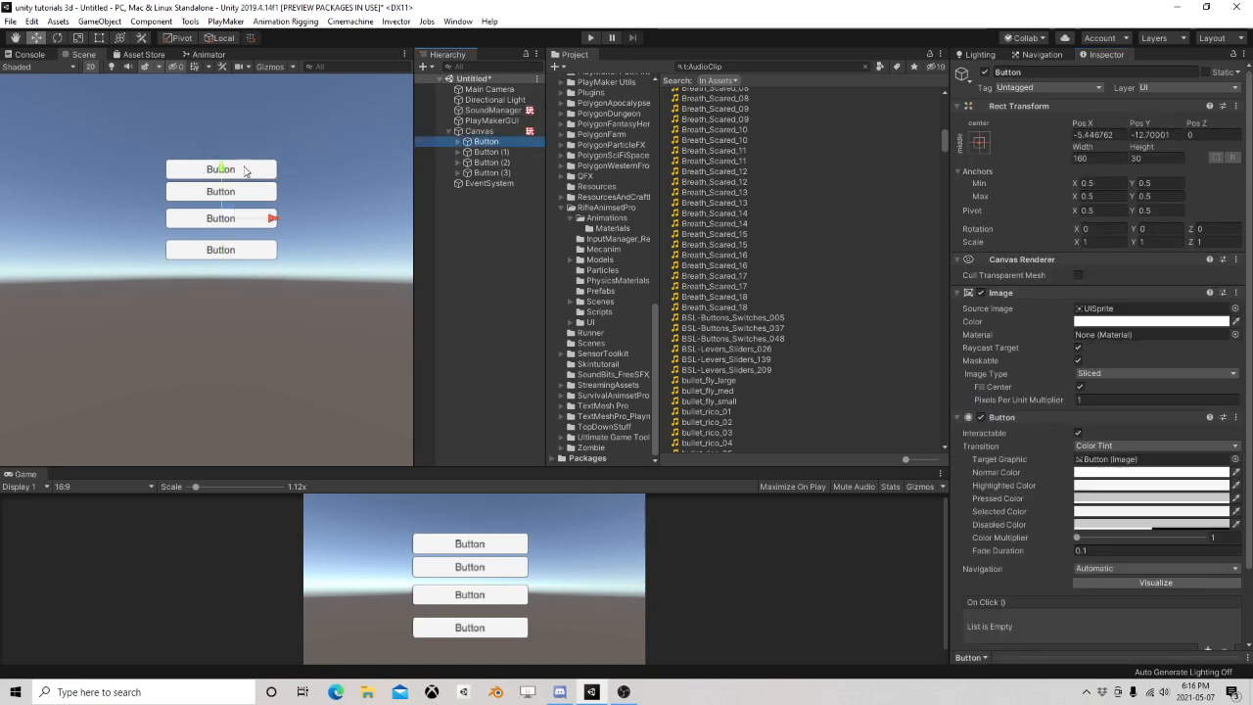
# Step: Open the SoundManager's Sound FSM and add a Play Sound action to State 2
pyautogui.click(499, 110)
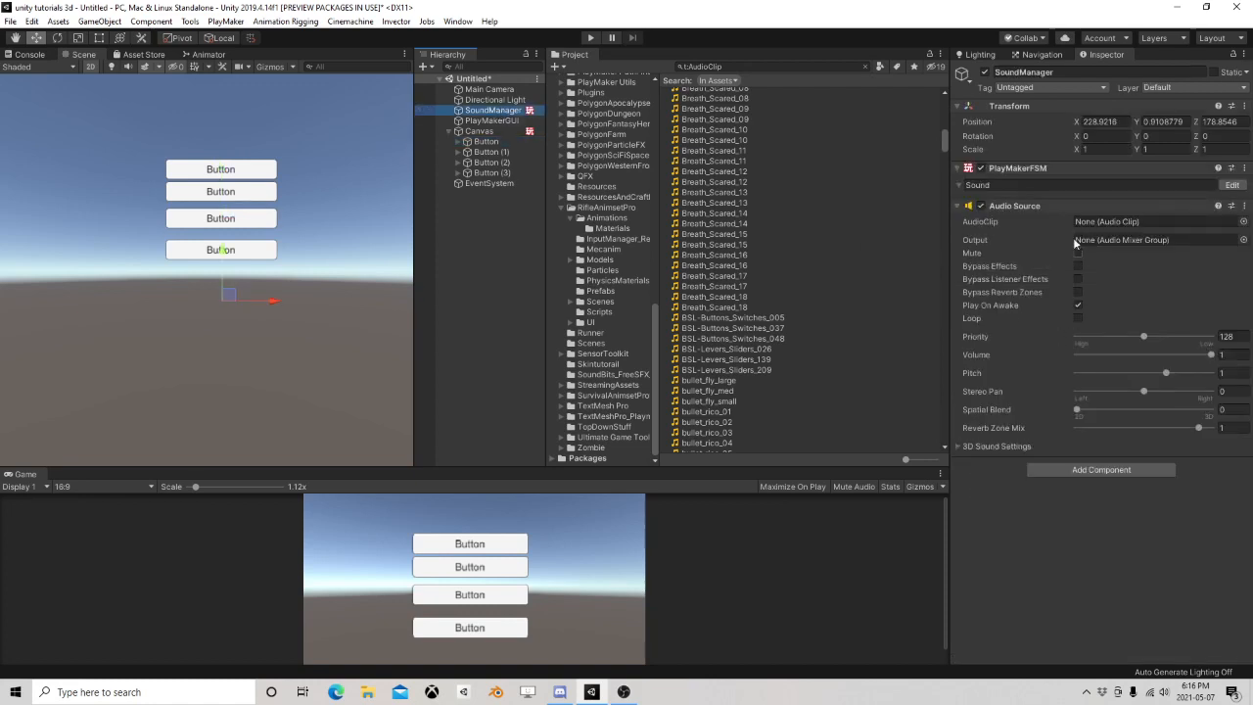
pyautogui.click(1230, 185)
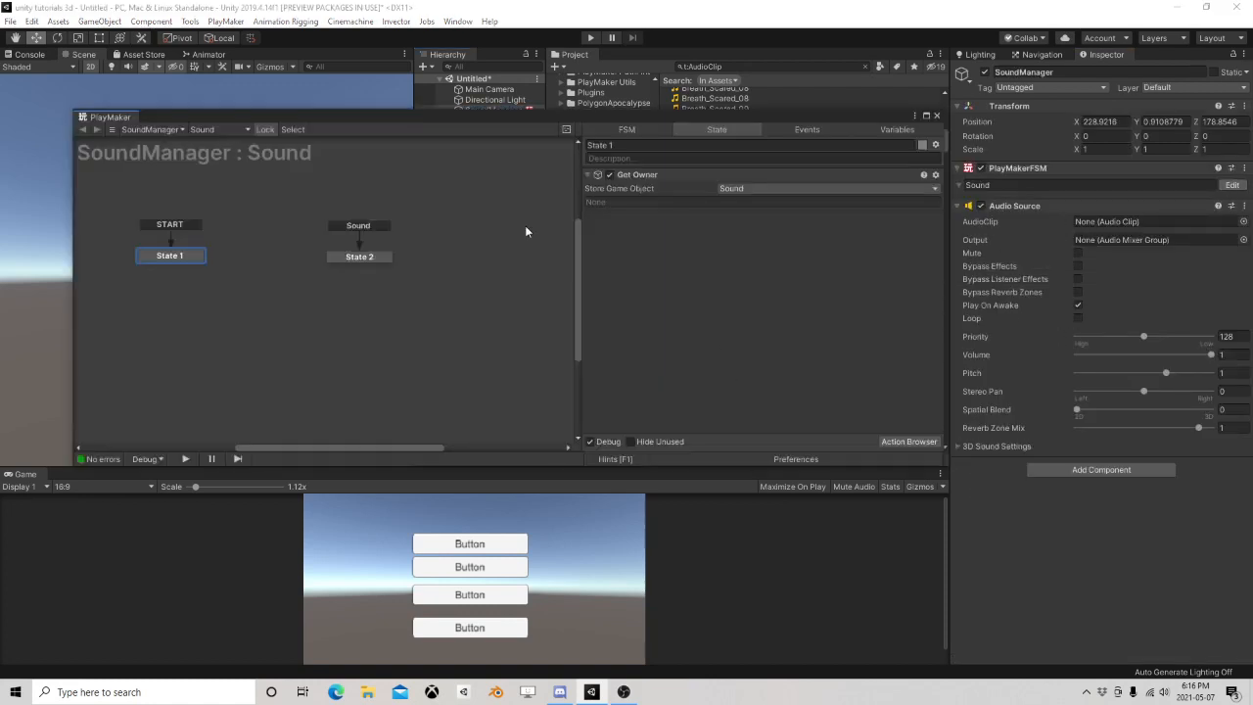
pyautogui.click(349, 258)
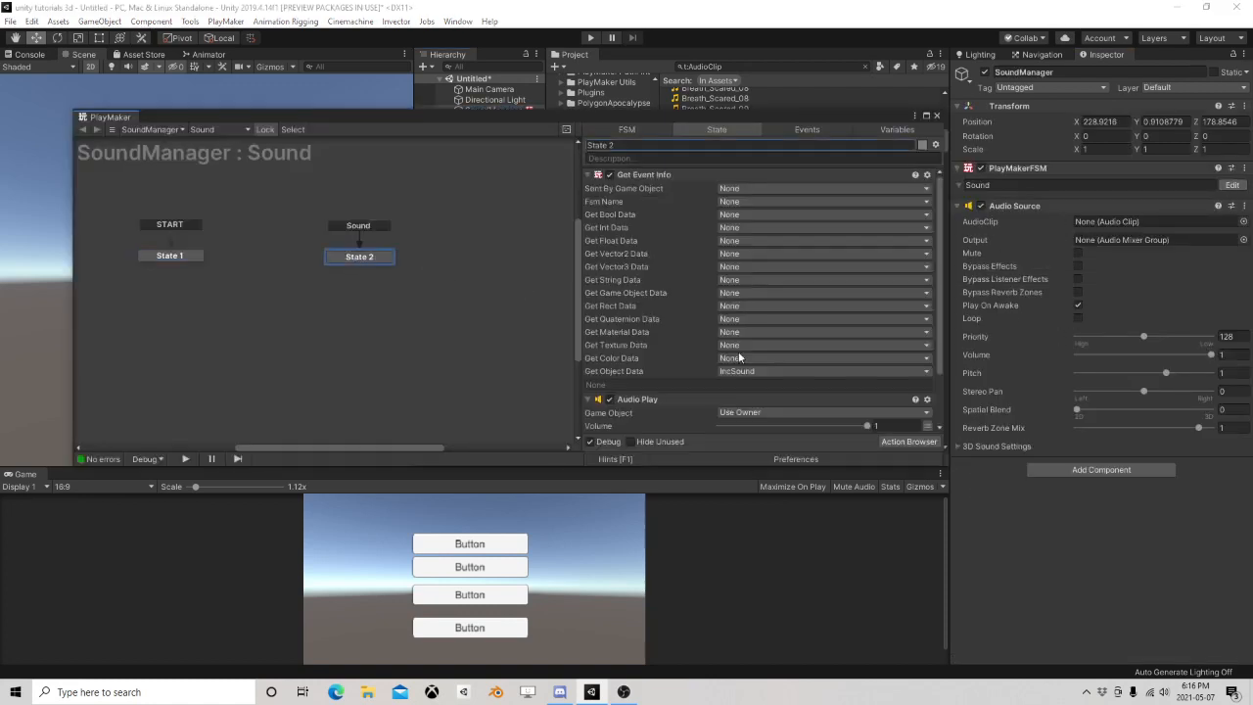
pyautogui.click(916, 444)
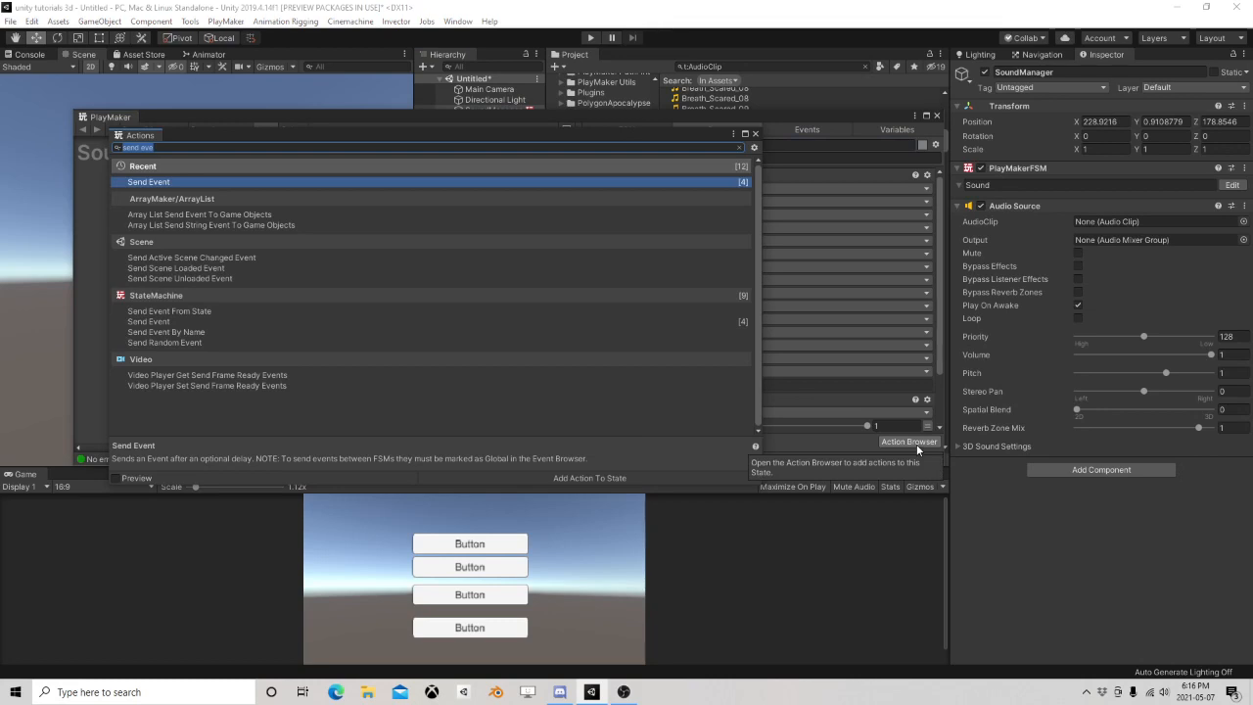
pyautogui.write('play sou')
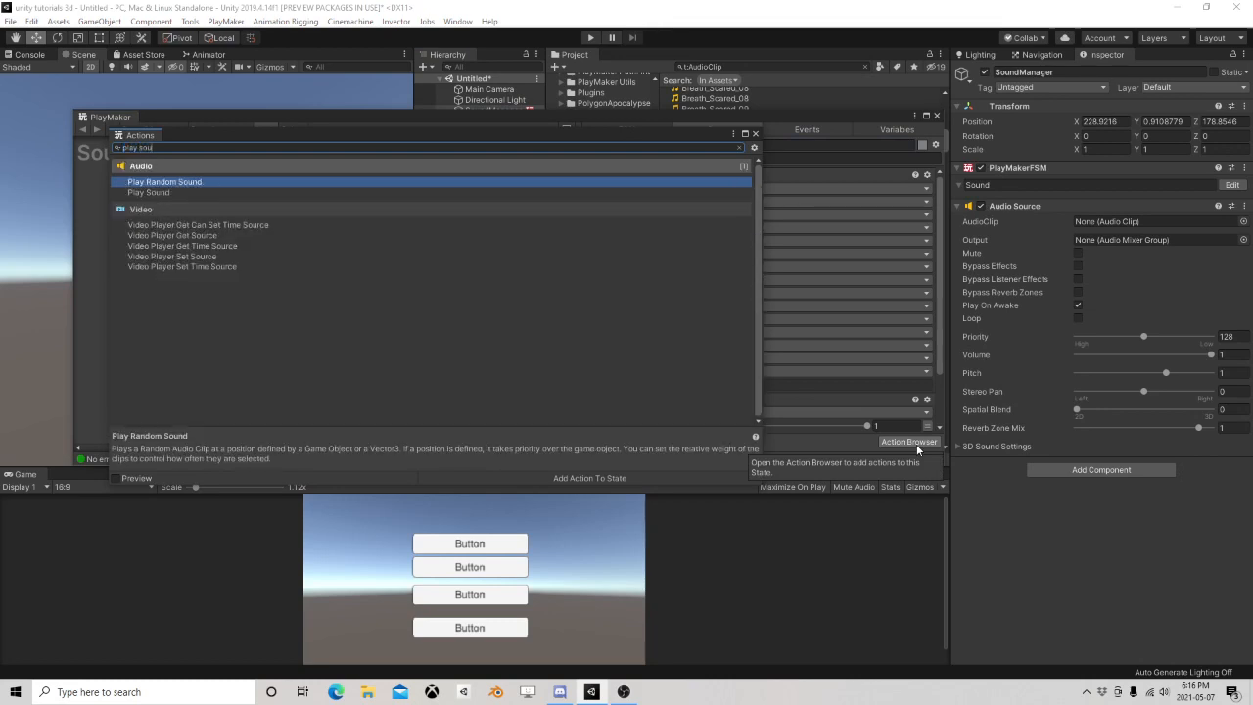
pyautogui.doubleClick(185, 193)
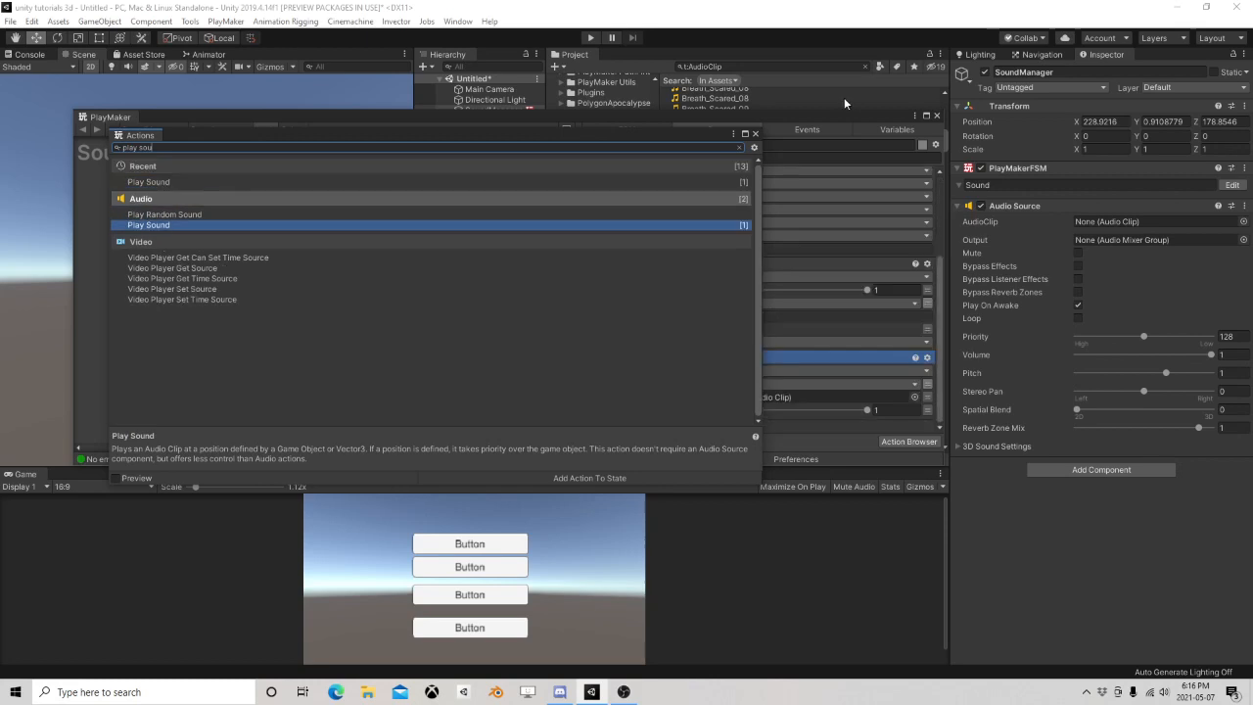
# Step: Close the action browser and remove the Play Sound action from State 2 of the Sound FSM, keeping Audio Play
pyautogui.click(752, 134)
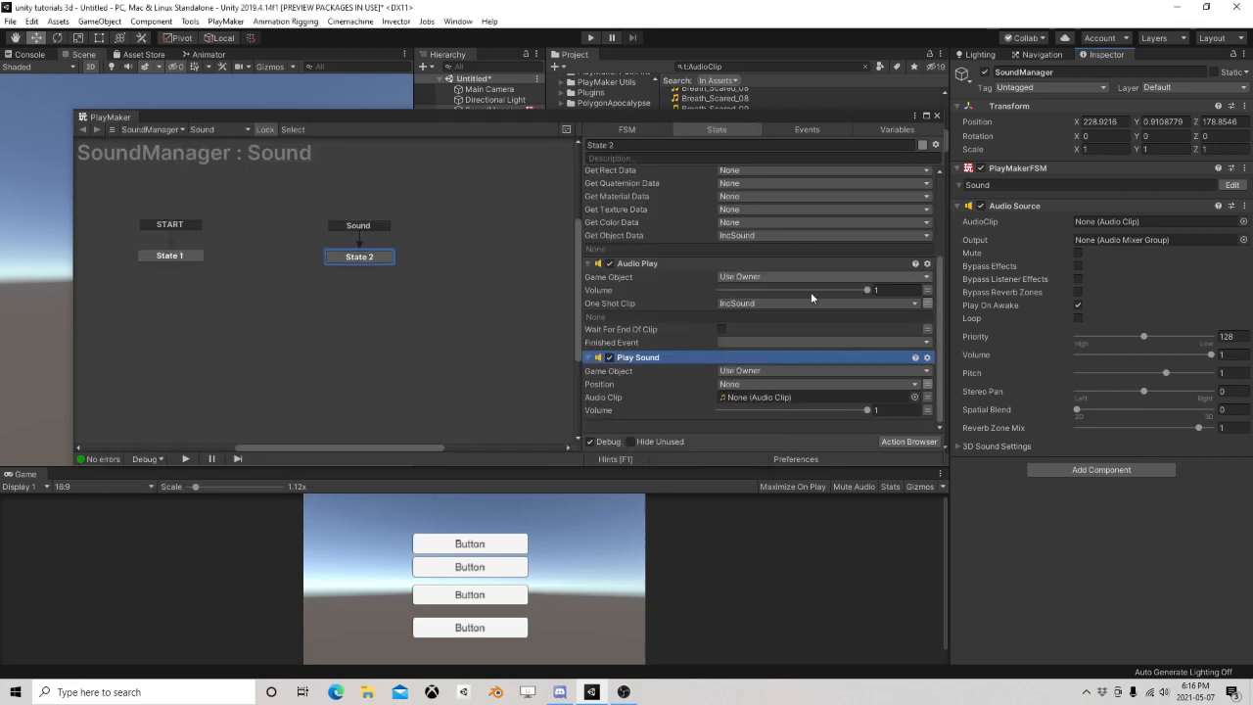
pyautogui.click(773, 383)
pyautogui.click(675, 393)
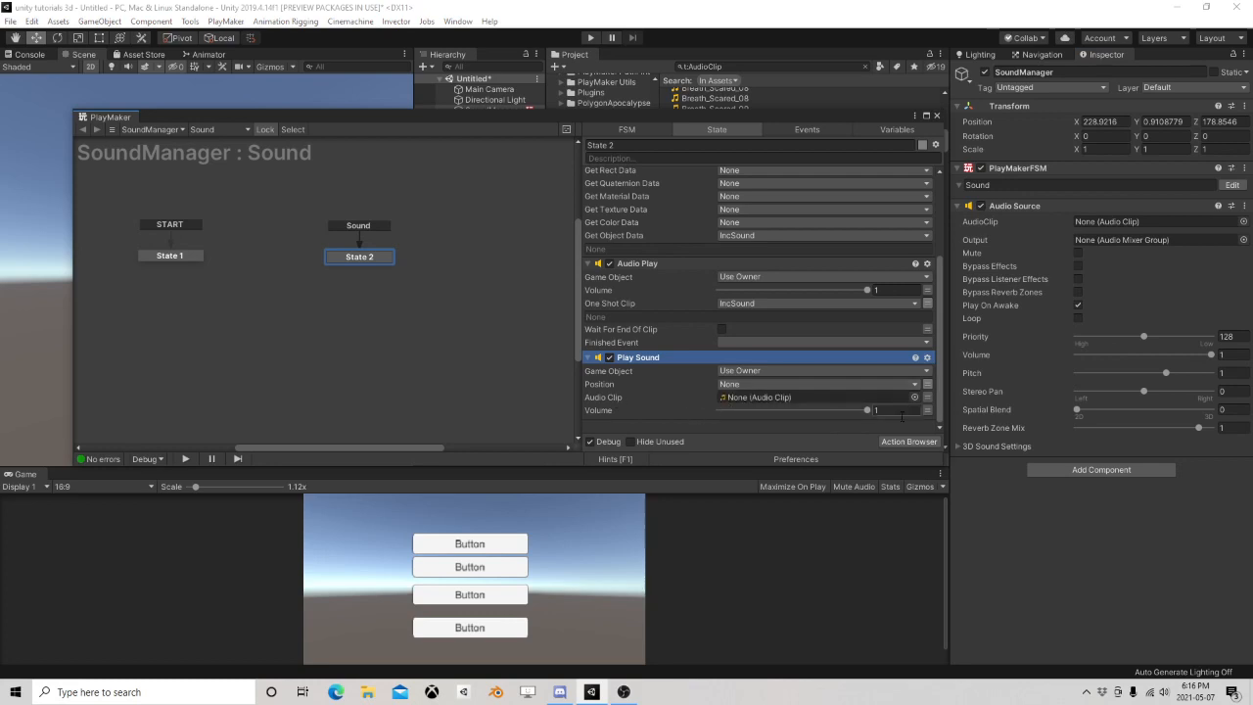
pyautogui.rightClick(662, 359)
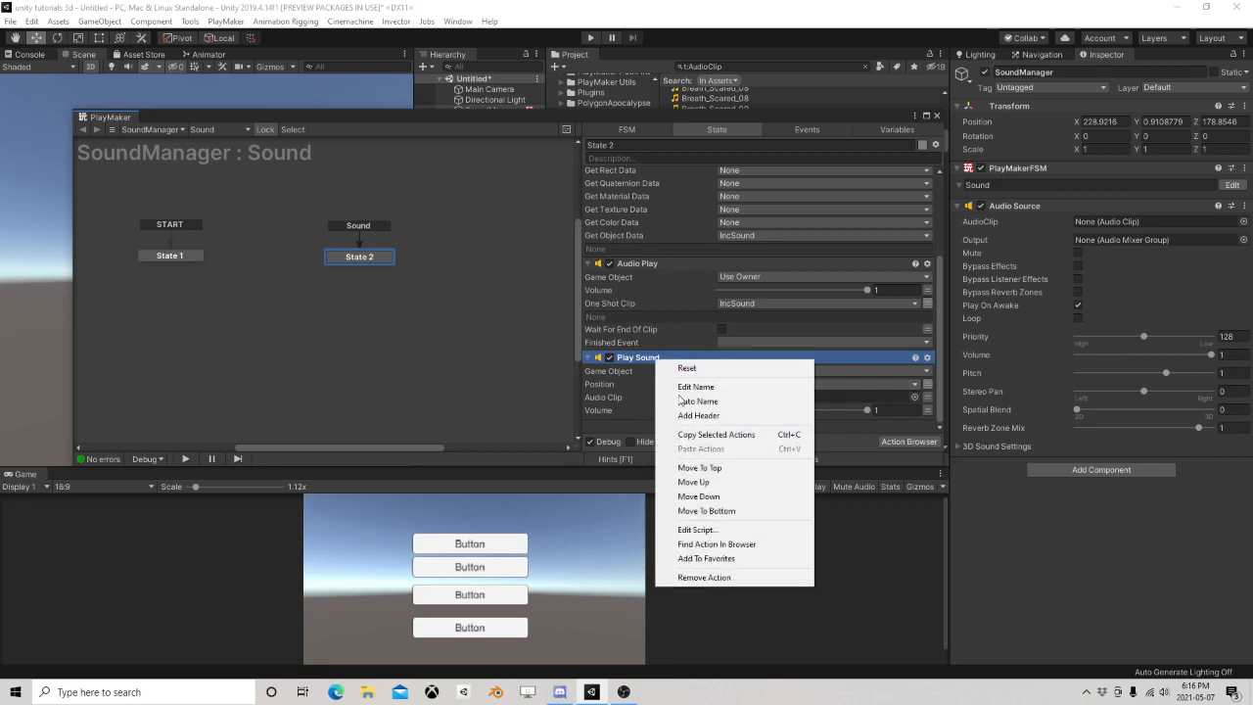
pyautogui.click(711, 576)
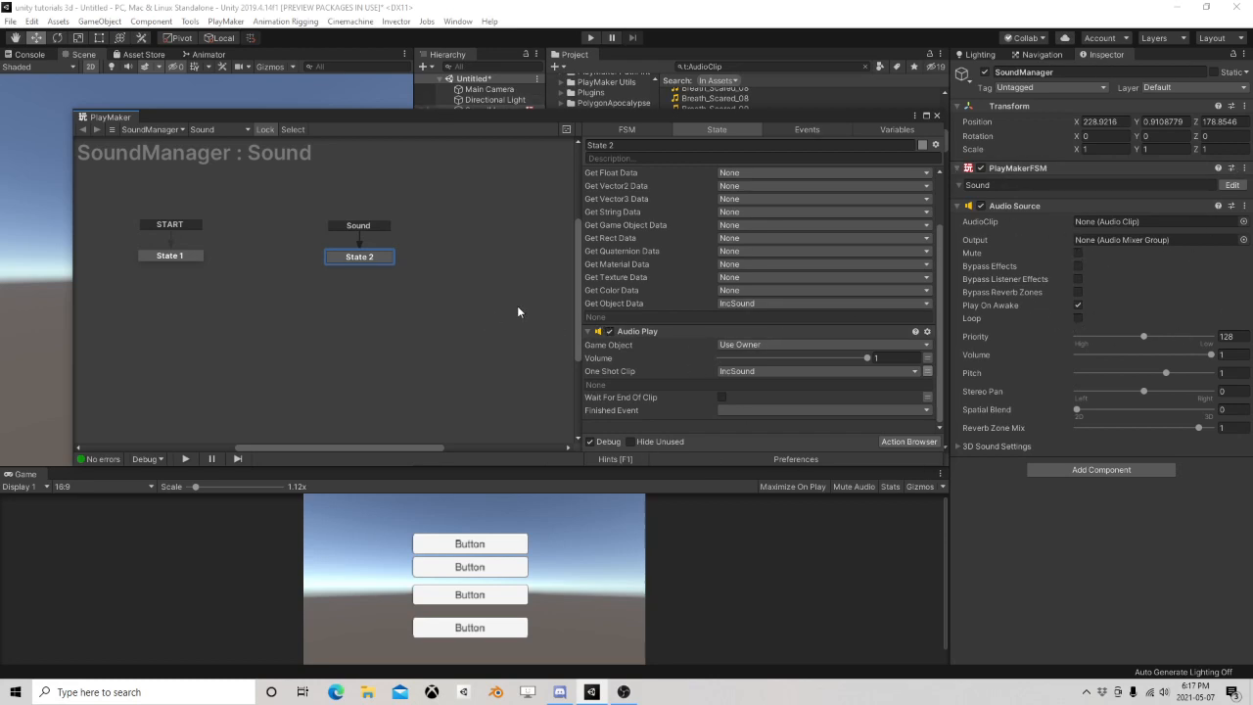
pyautogui.scroll(1, 725, 382)
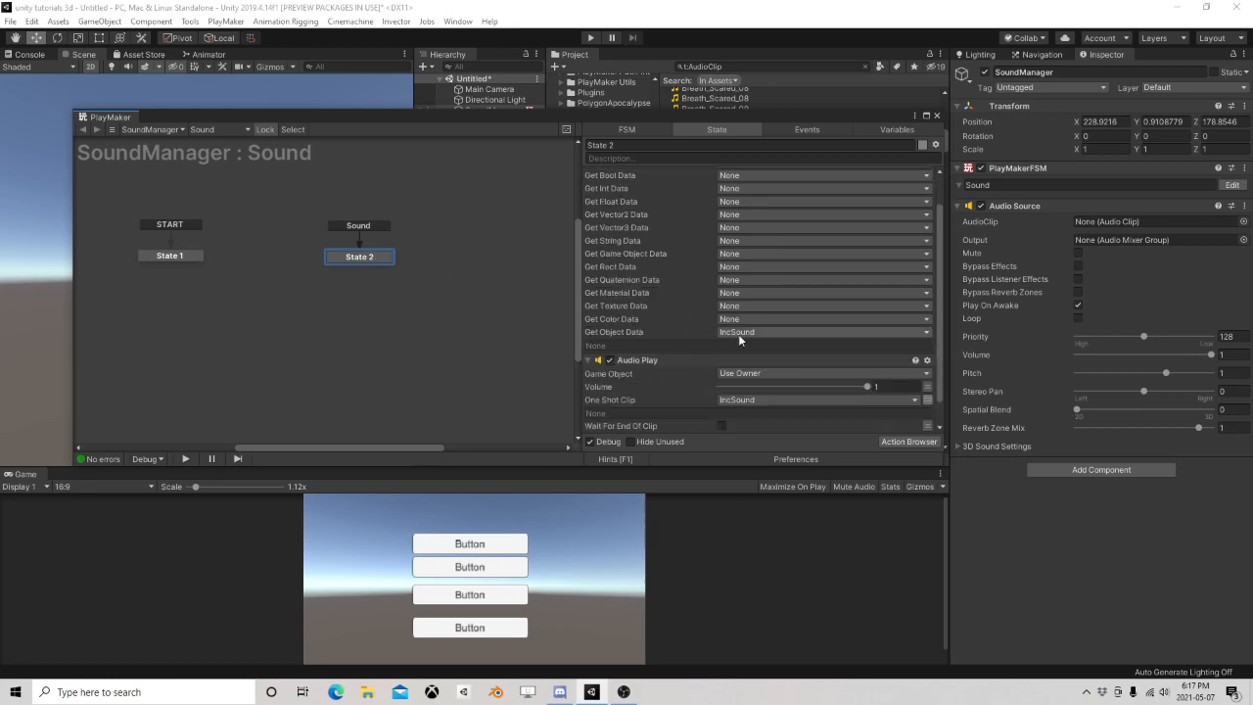
pyautogui.scroll(-1, 734, 338)
pyautogui.scroll(1, 724, 333)
pyautogui.scroll(-1, 705, 328)
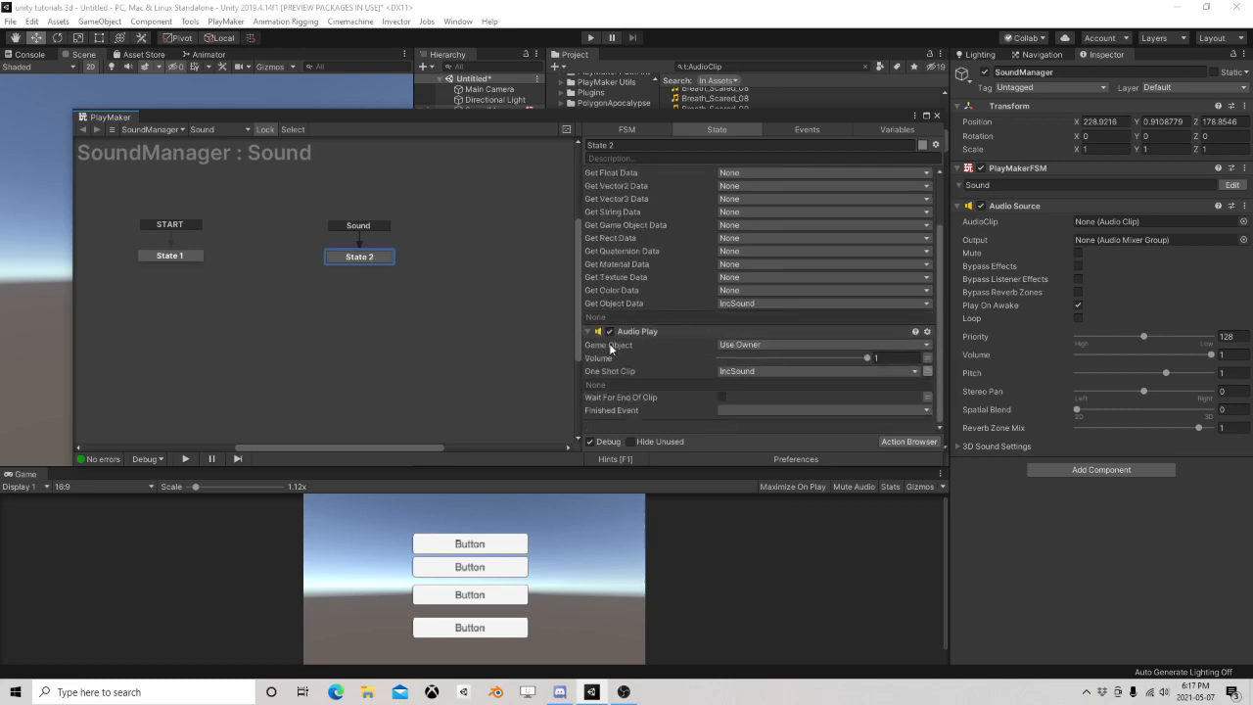
# Step: Switch from the SoundManager FSM to the Canvas FSM and show its variables, with the editor moved clear of the audio clip list
pyautogui.click(937, 116)
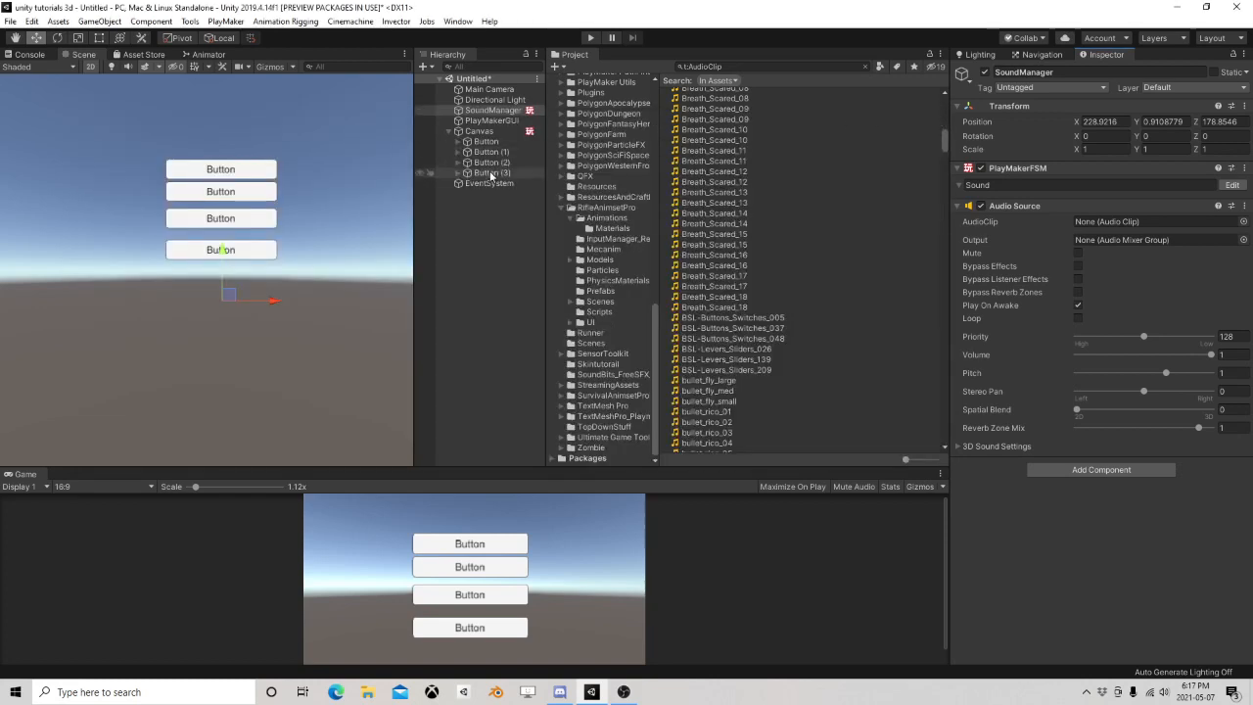
pyautogui.click(479, 131)
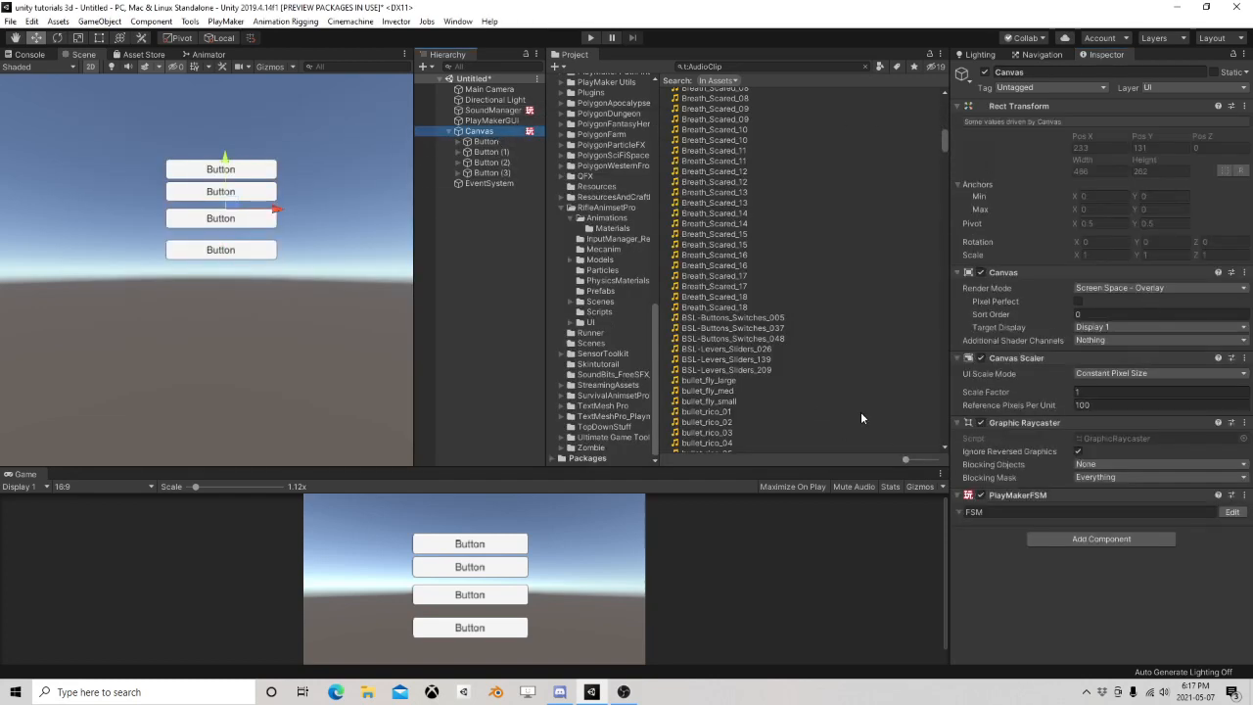
pyautogui.click(1229, 512)
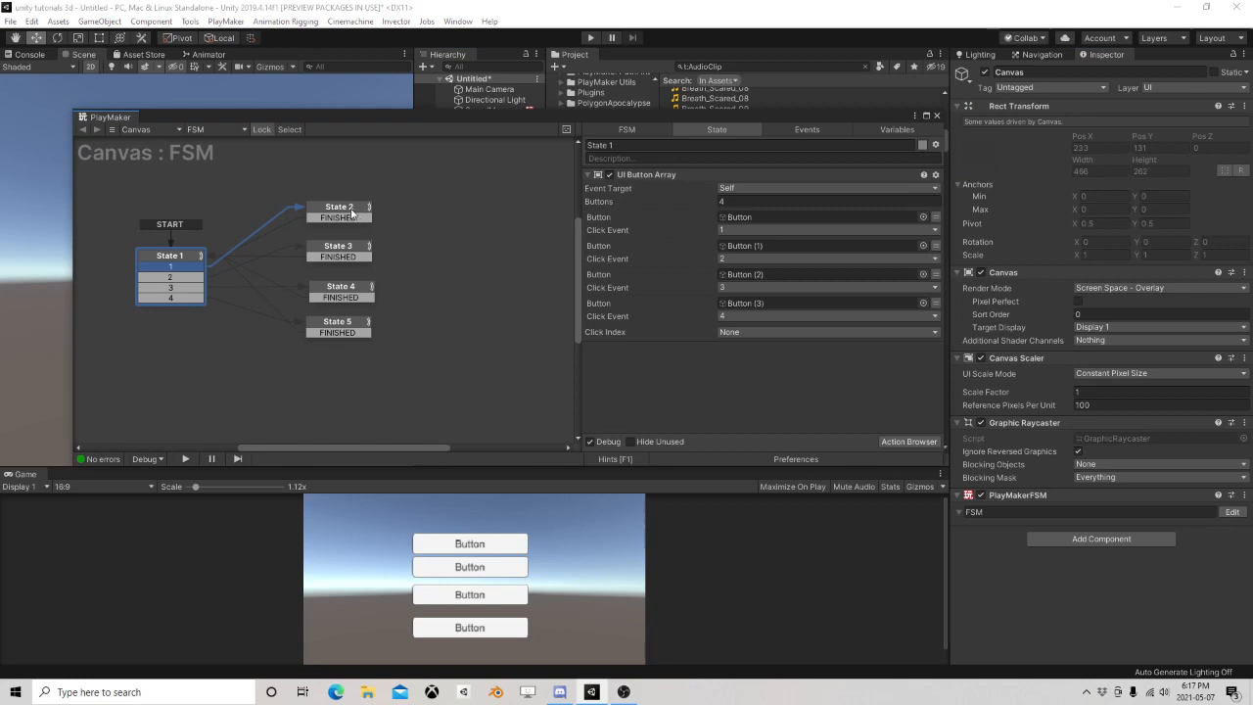
pyautogui.click(344, 209)
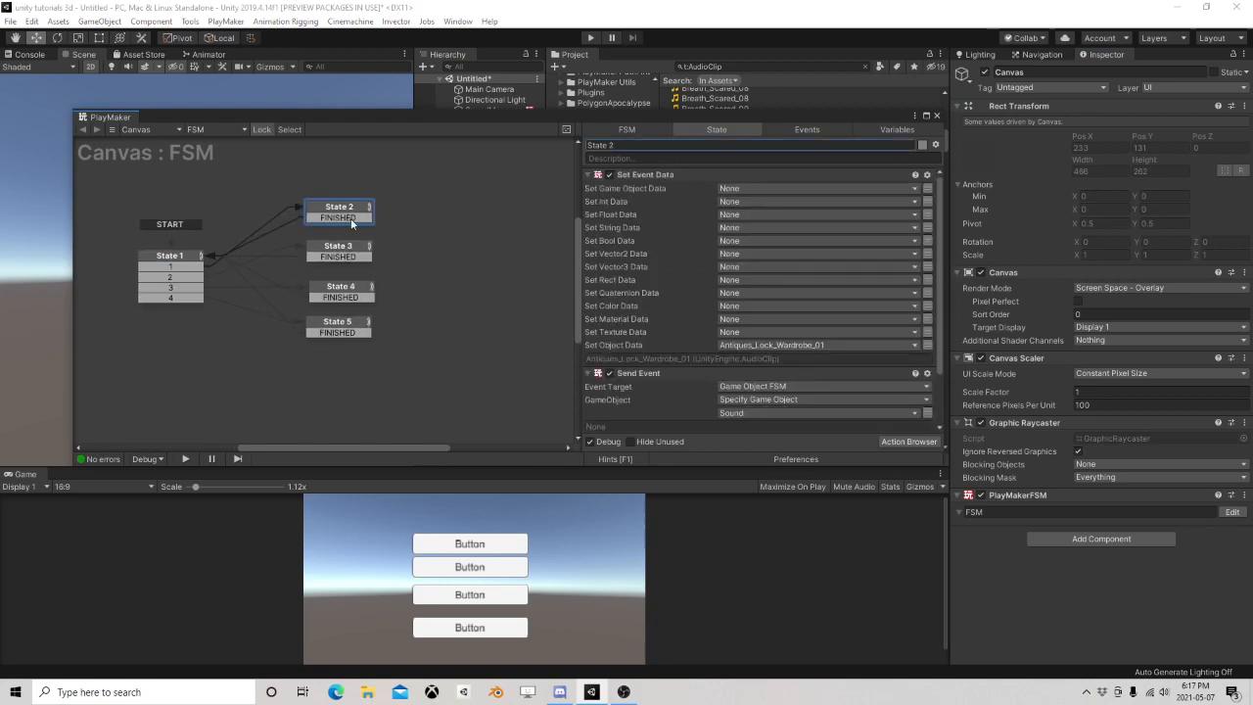
pyautogui.click(878, 127)
pyautogui.moveTo(878, 119); pyautogui.dragTo(387, 94)
# Step: Set the value of the Antiques_Lock_Wardrobe_01 variable to the Ambience_MonstersBelly_00 audio clip
pyautogui.click(152, 149)
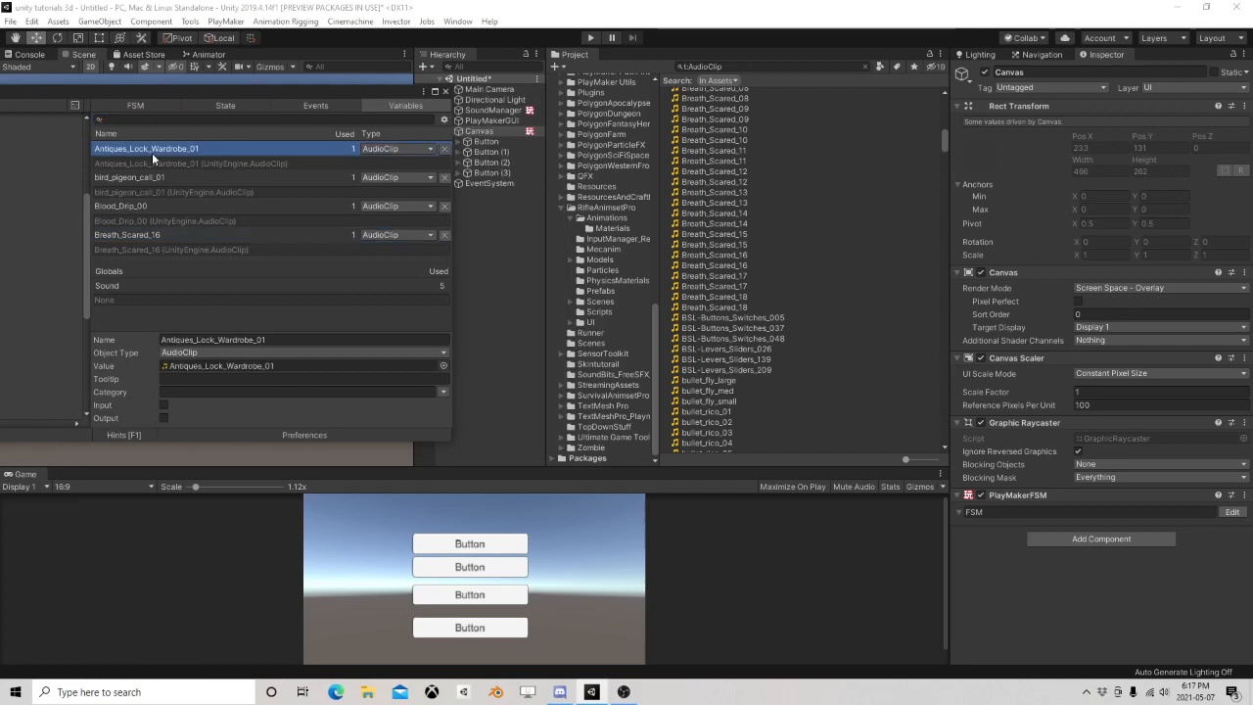
pyautogui.scroll(10, 716, 229)
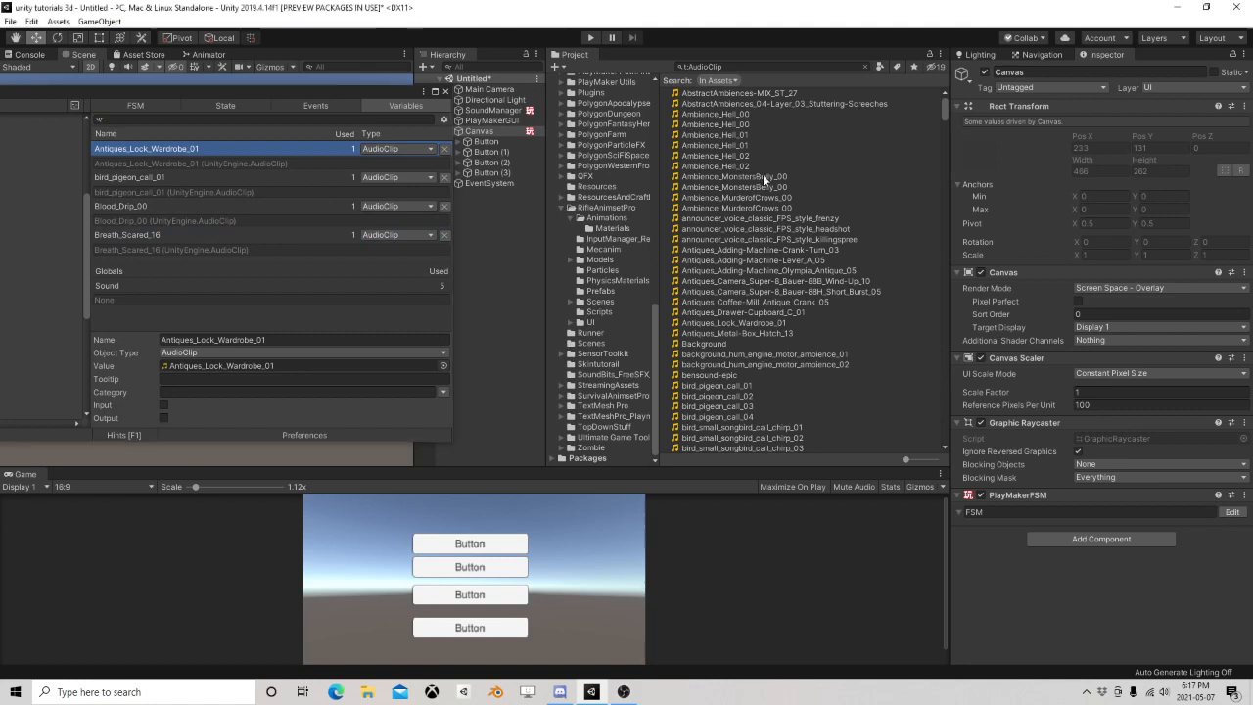
pyautogui.click(762, 176)
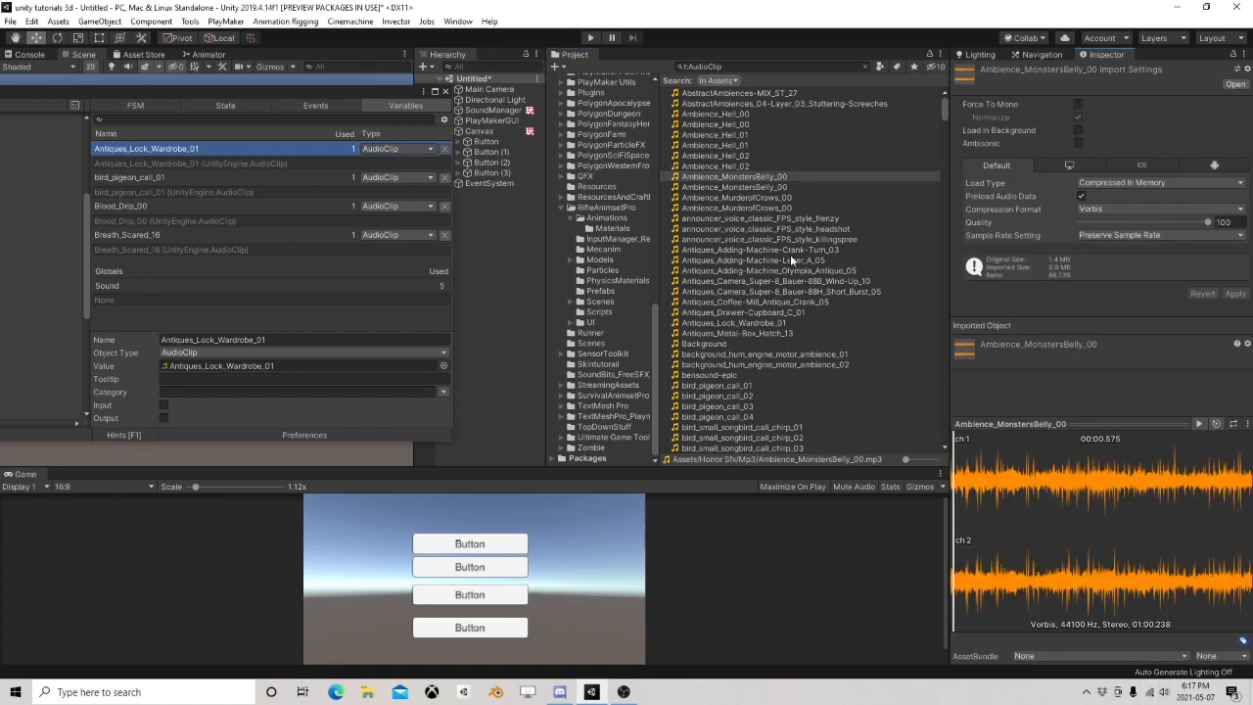
pyautogui.click(765, 178)
pyautogui.moveTo(192, 385); pyautogui.dragTo(225, 370)
# Step: Set the value of the bird_pigeon_call_01 variable to the AbstractAmbiences_04-Layer_03_Stuttering-Screeches clip
pyautogui.click(137, 177)
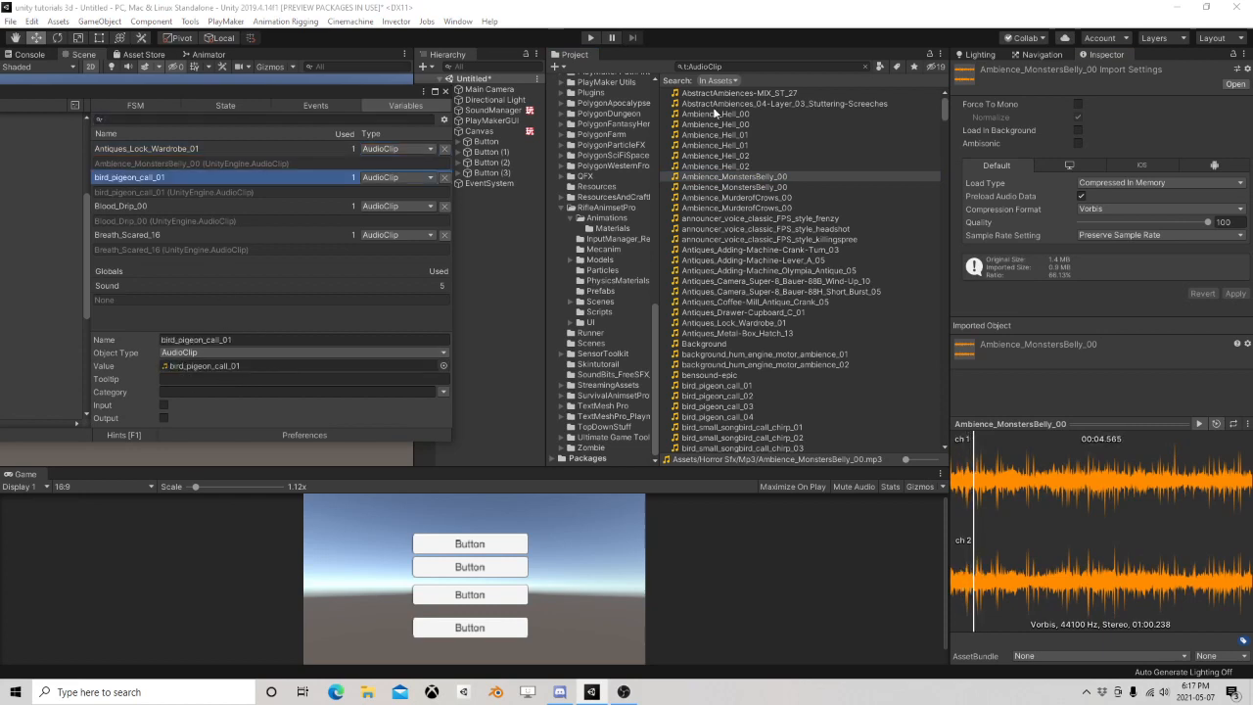
pyautogui.click(735, 105)
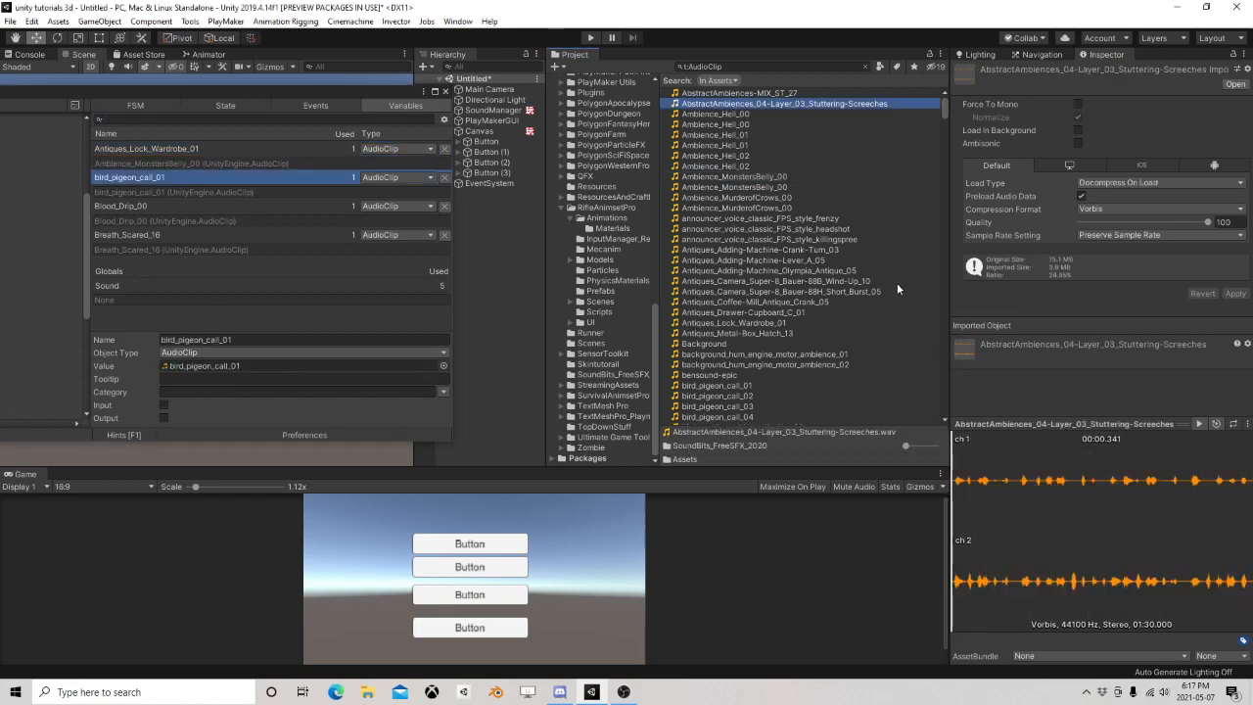
pyautogui.moveTo(772, 103); pyautogui.dragTo(212, 368)
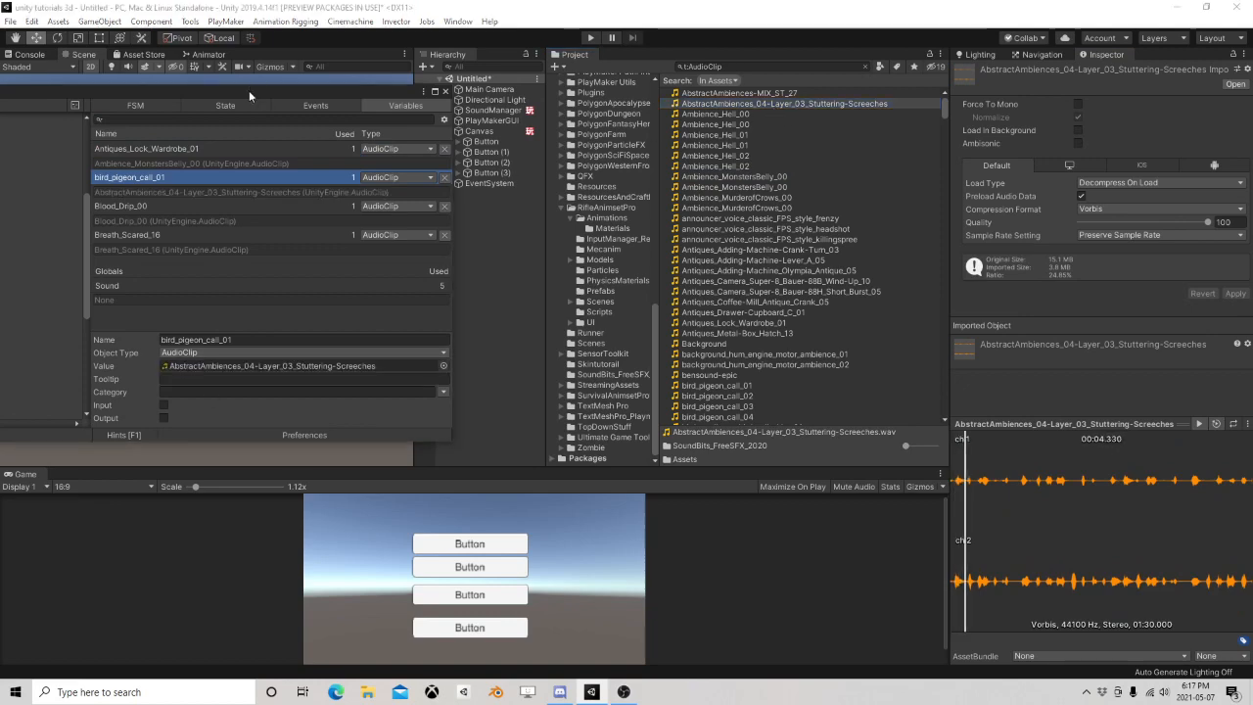
# Step: Check State 4's object data, preview a few clips and set the Breath_Scared_16 variable's value to background_hum_engine_motor_ambience_02
pyautogui.moveTo(249, 90); pyautogui.dragTo(746, 98)
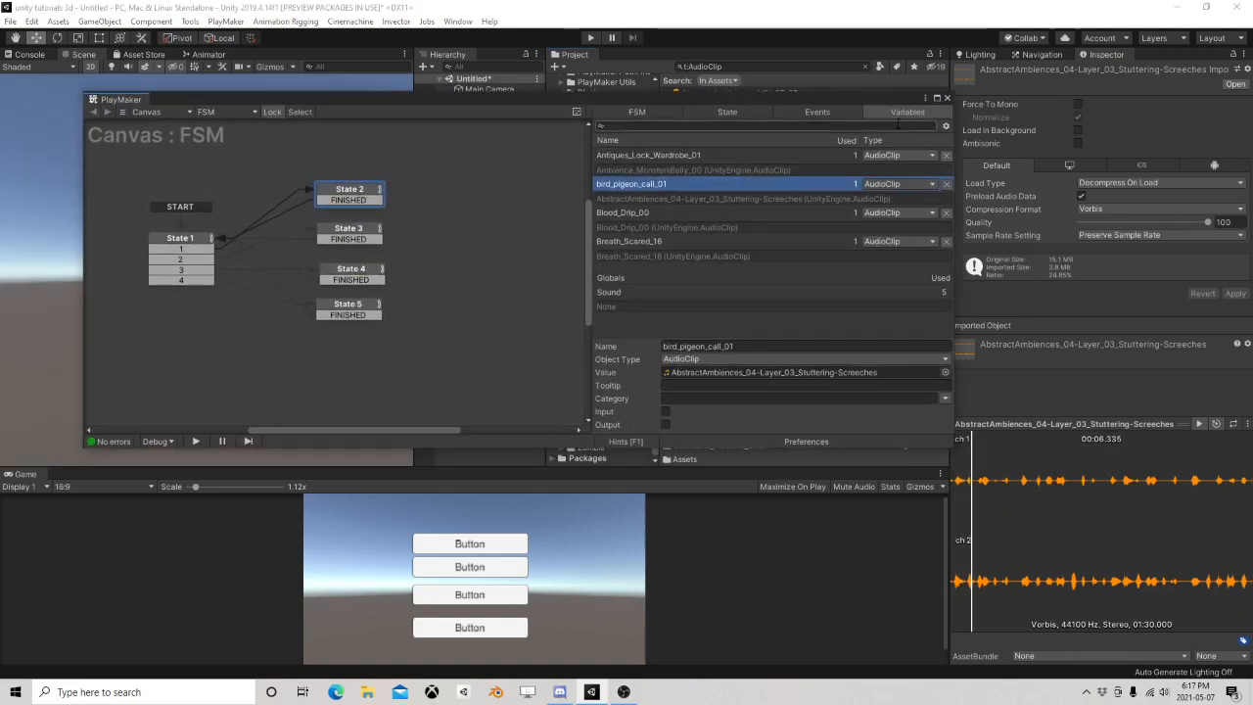
pyautogui.click(355, 270)
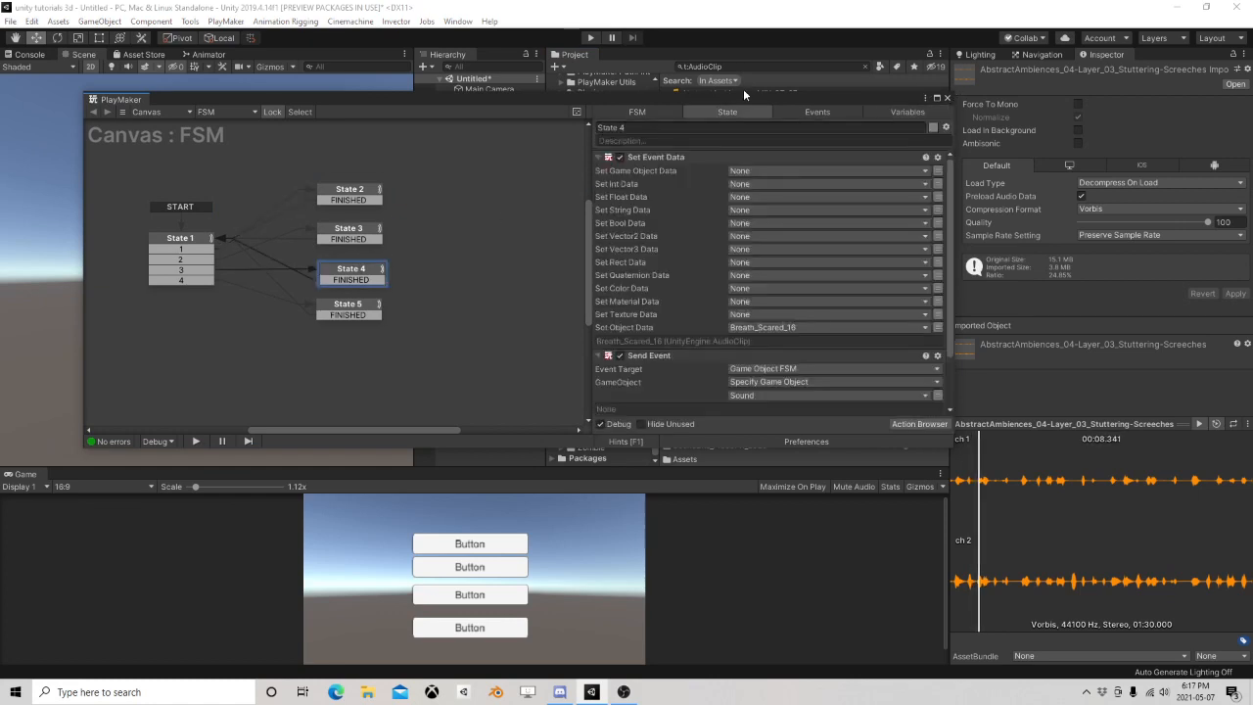
pyautogui.moveTo(760, 102); pyautogui.dragTo(250, 105)
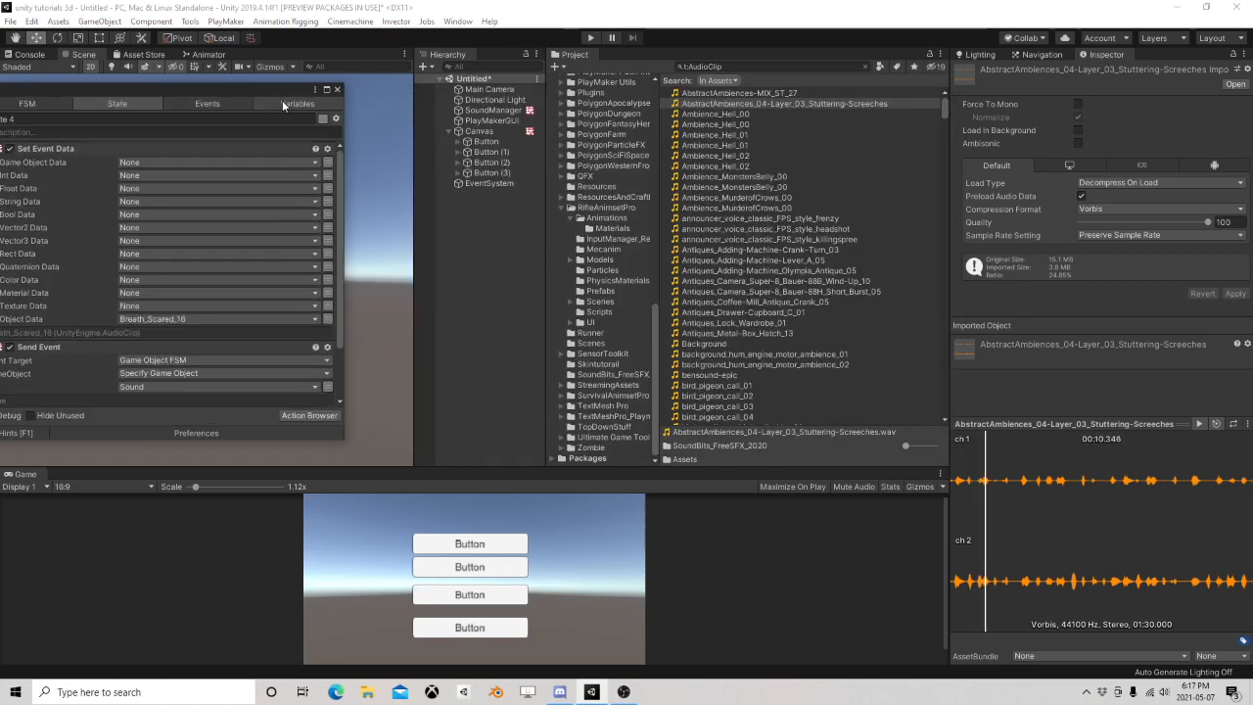
pyautogui.click(282, 100)
pyautogui.click(23, 238)
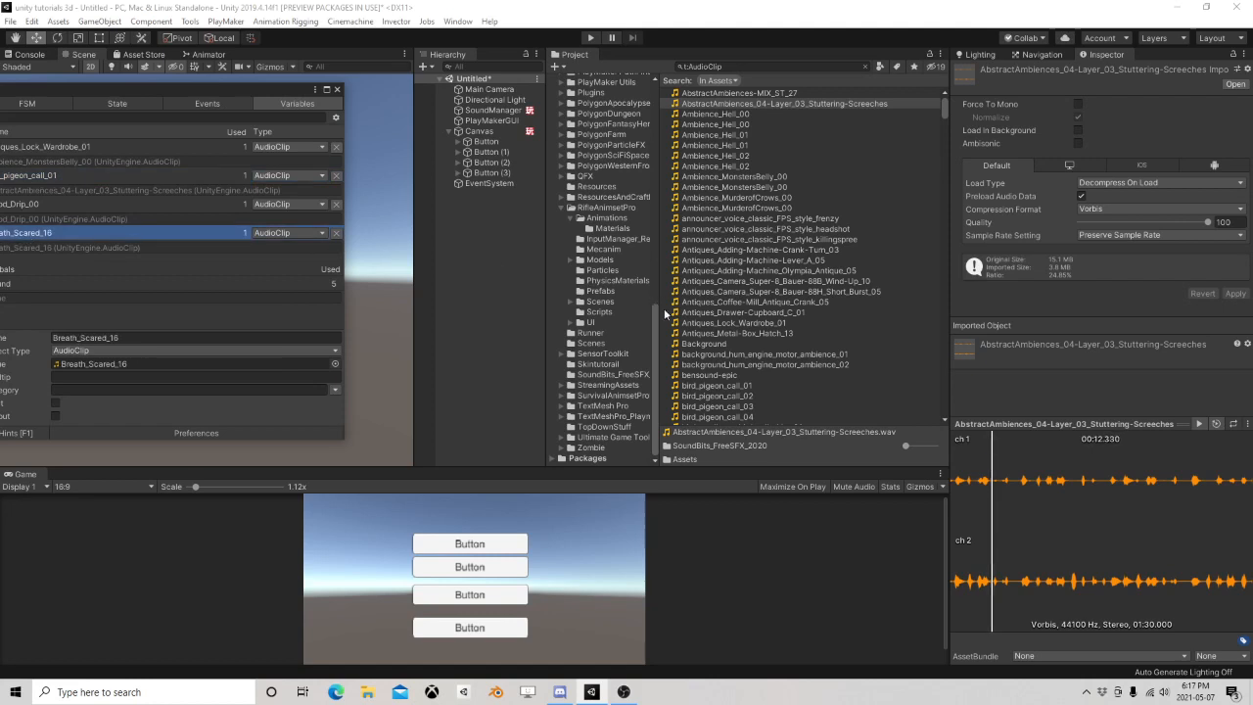
pyautogui.scroll(-2, 685, 303)
pyautogui.click(702, 295)
pyautogui.click(704, 305)
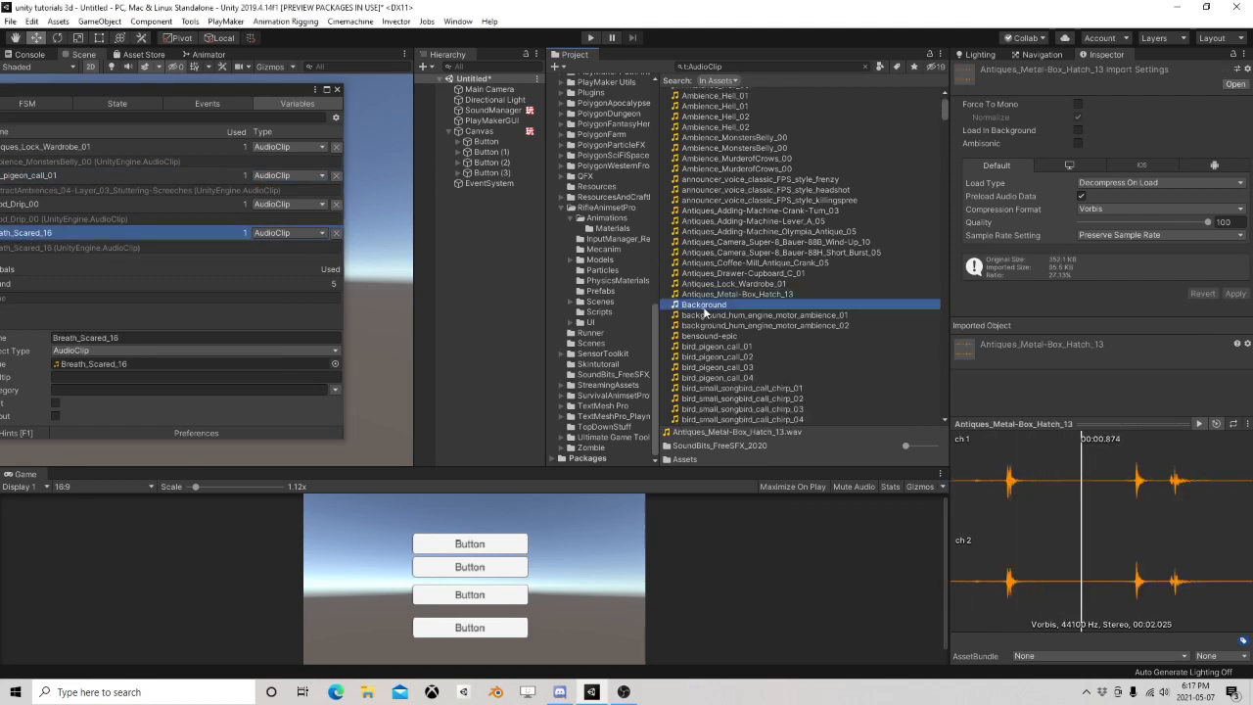
pyautogui.click(725, 326)
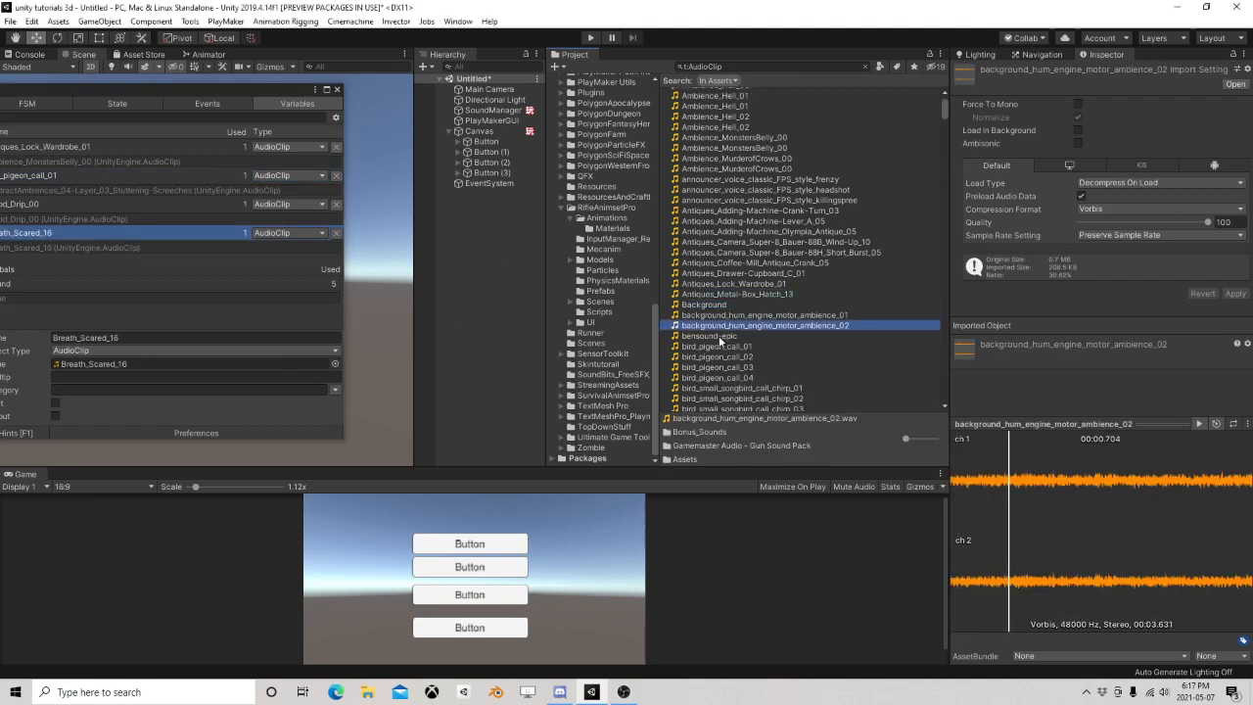
pyautogui.moveTo(746, 328); pyautogui.dragTo(108, 367)
# Step: Close the FSM editor, run the scene and collapse the audio clip preview
pyautogui.click(337, 89)
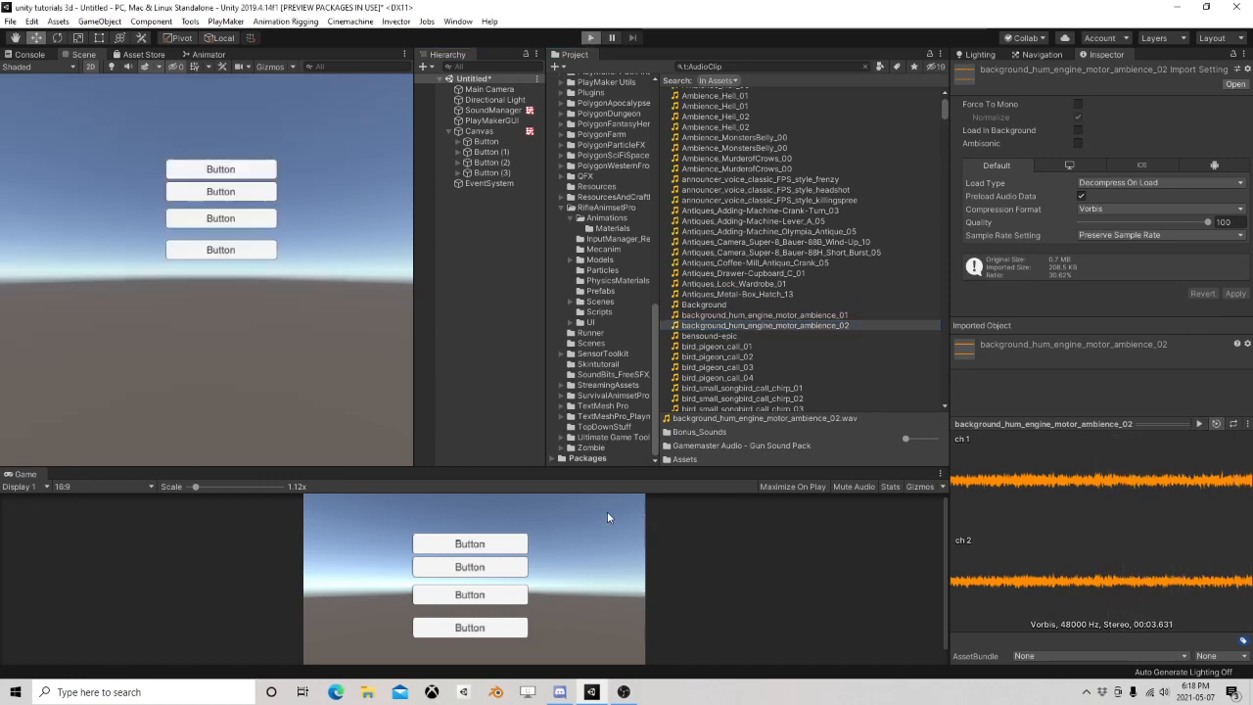
pyautogui.click(990, 452)
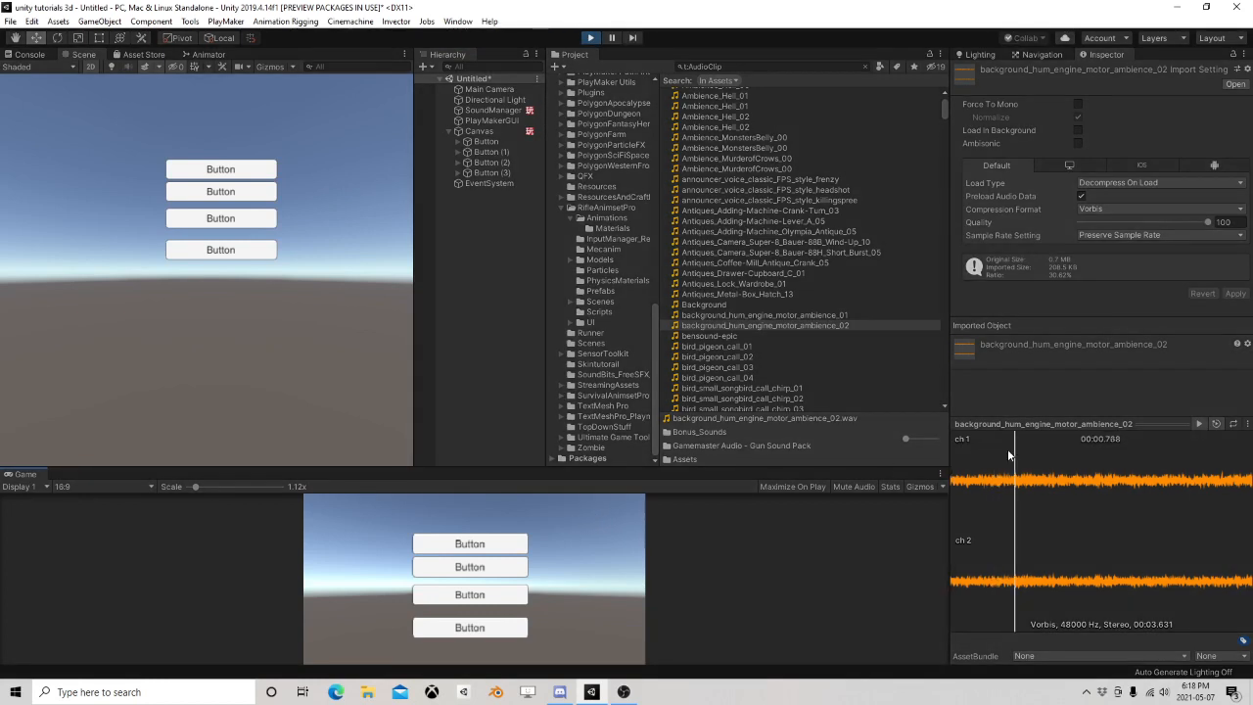
pyautogui.click(1117, 425)
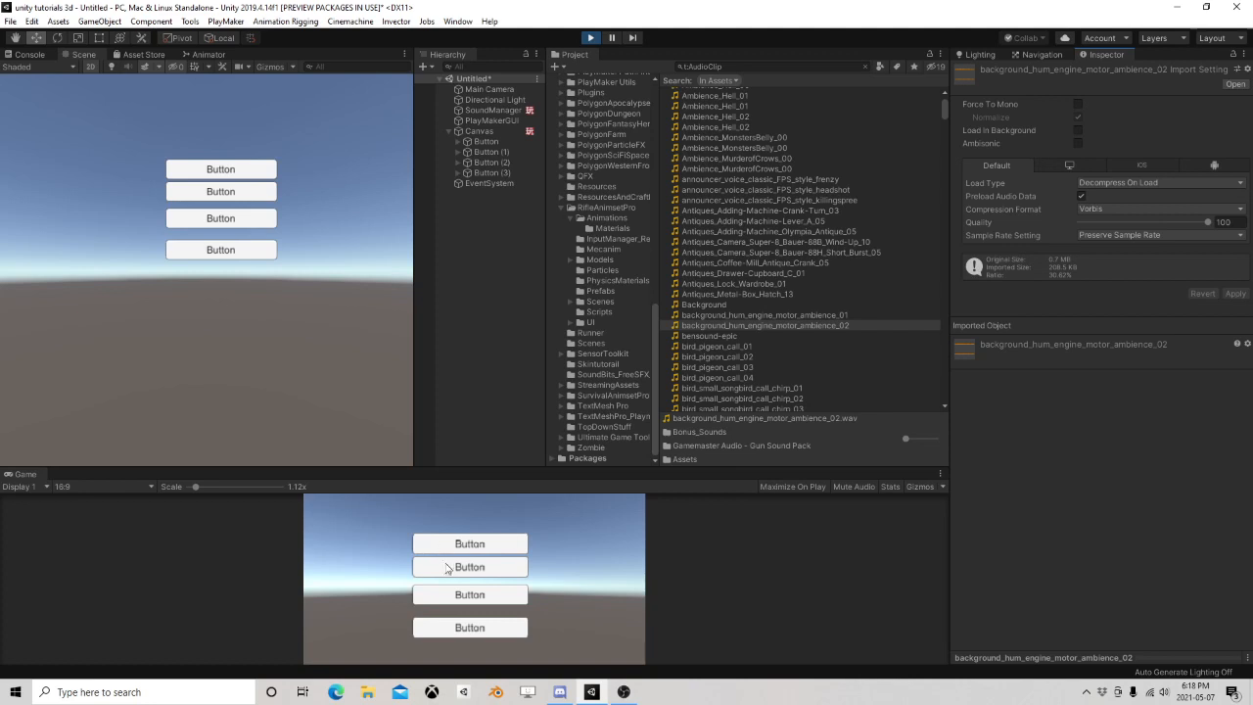
# Step: Trigger the four UI buttons repeatedly in varying order to test overlapping playback, and inspect the SoundManager while the scene runs
pyautogui.click(478, 546)
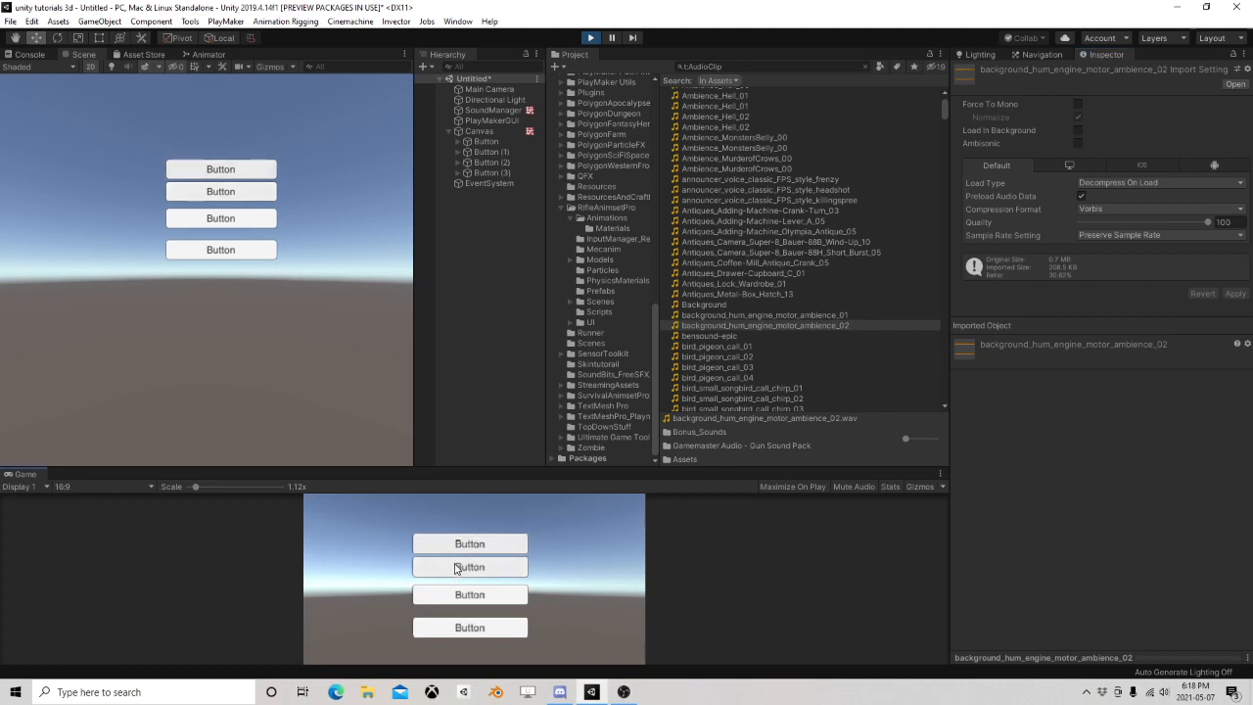
pyautogui.click(460, 568)
pyautogui.click(458, 594)
pyautogui.click(464, 627)
pyautogui.click(480, 546)
pyautogui.click(473, 575)
pyautogui.click(473, 595)
pyautogui.click(480, 568)
pyautogui.click(470, 544)
pyautogui.click(479, 568)
pyautogui.click(470, 594)
pyautogui.click(469, 627)
pyautogui.click(470, 594)
pyautogui.click(480, 567)
pyautogui.click(470, 544)
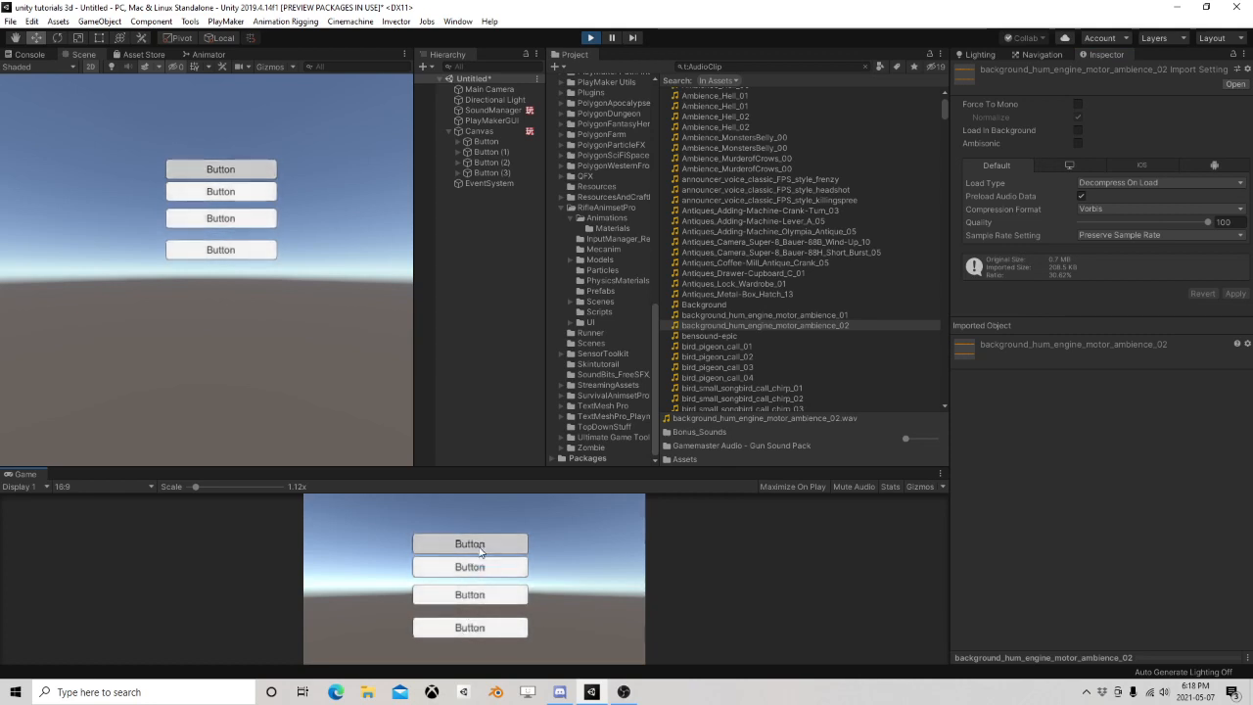
pyautogui.click(475, 593)
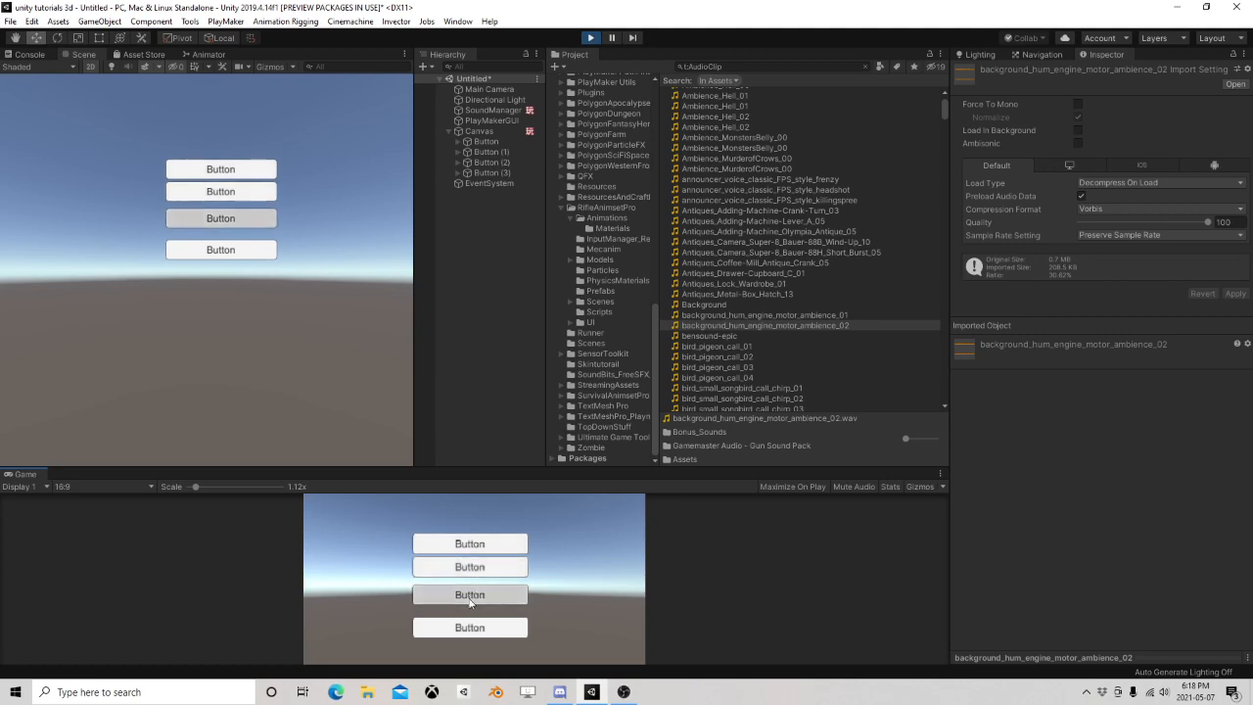
pyautogui.click(479, 570)
pyautogui.click(479, 571)
pyautogui.click(482, 544)
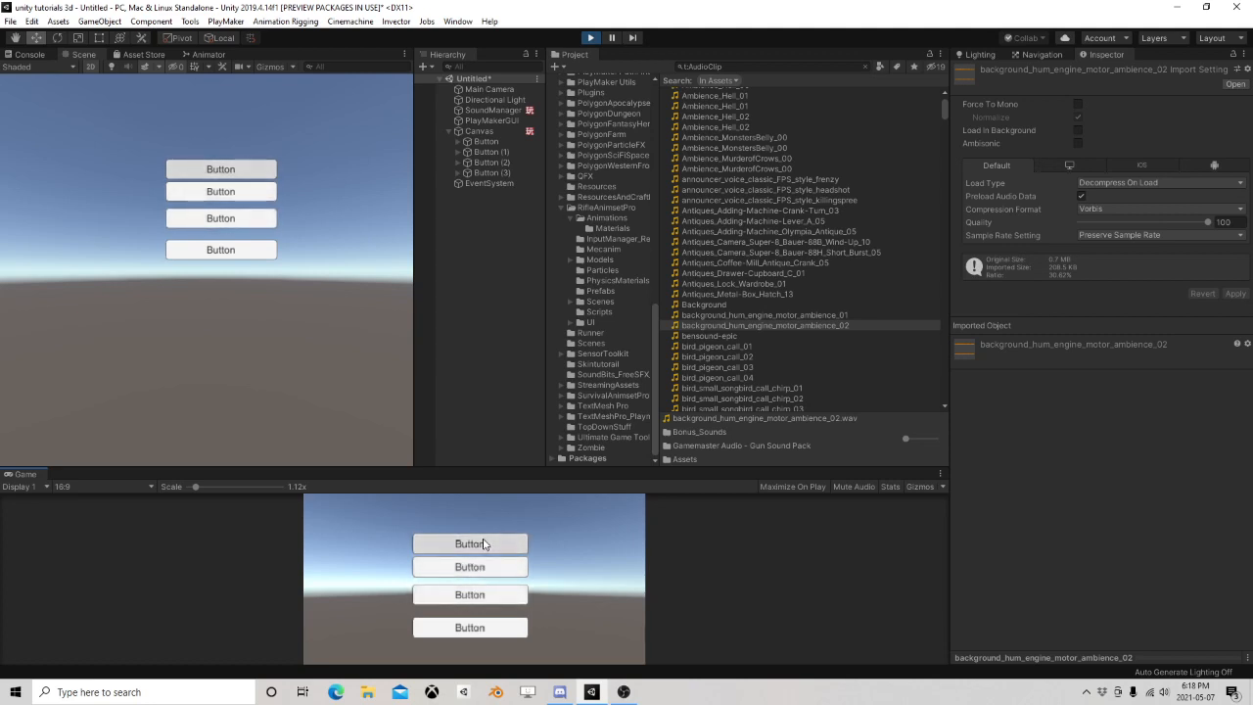
pyautogui.click(468, 626)
pyautogui.click(479, 594)
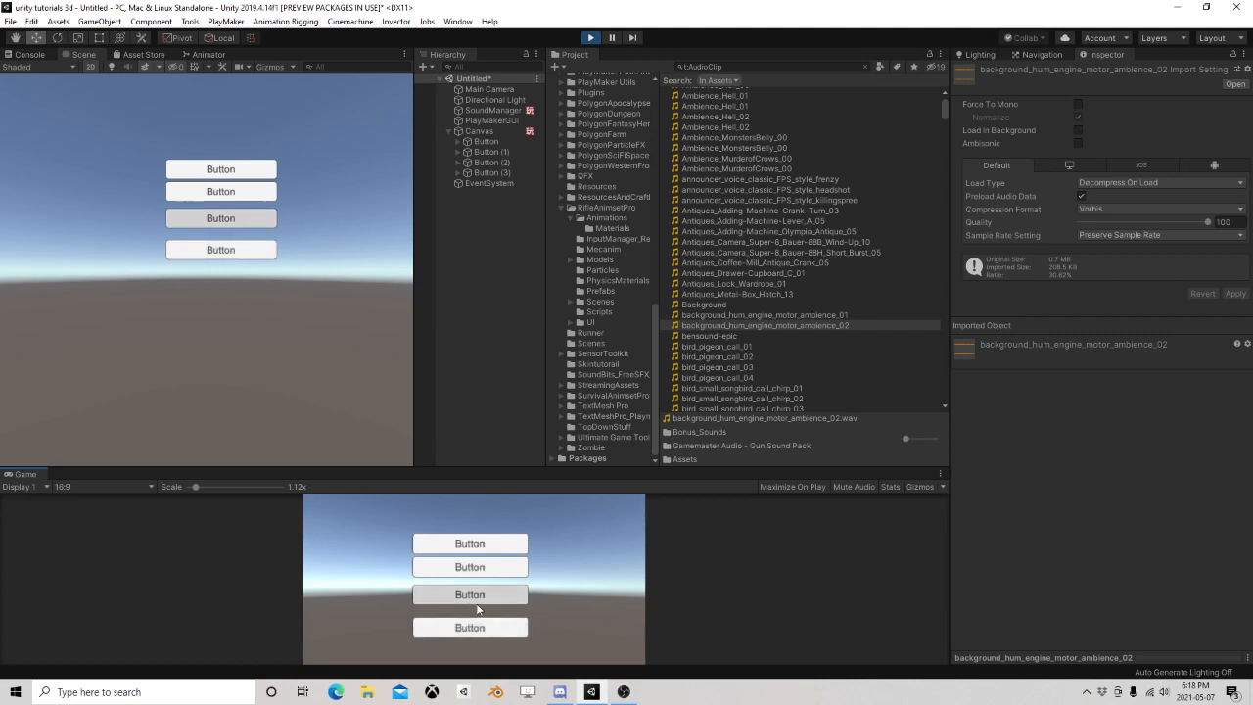
pyautogui.click(478, 570)
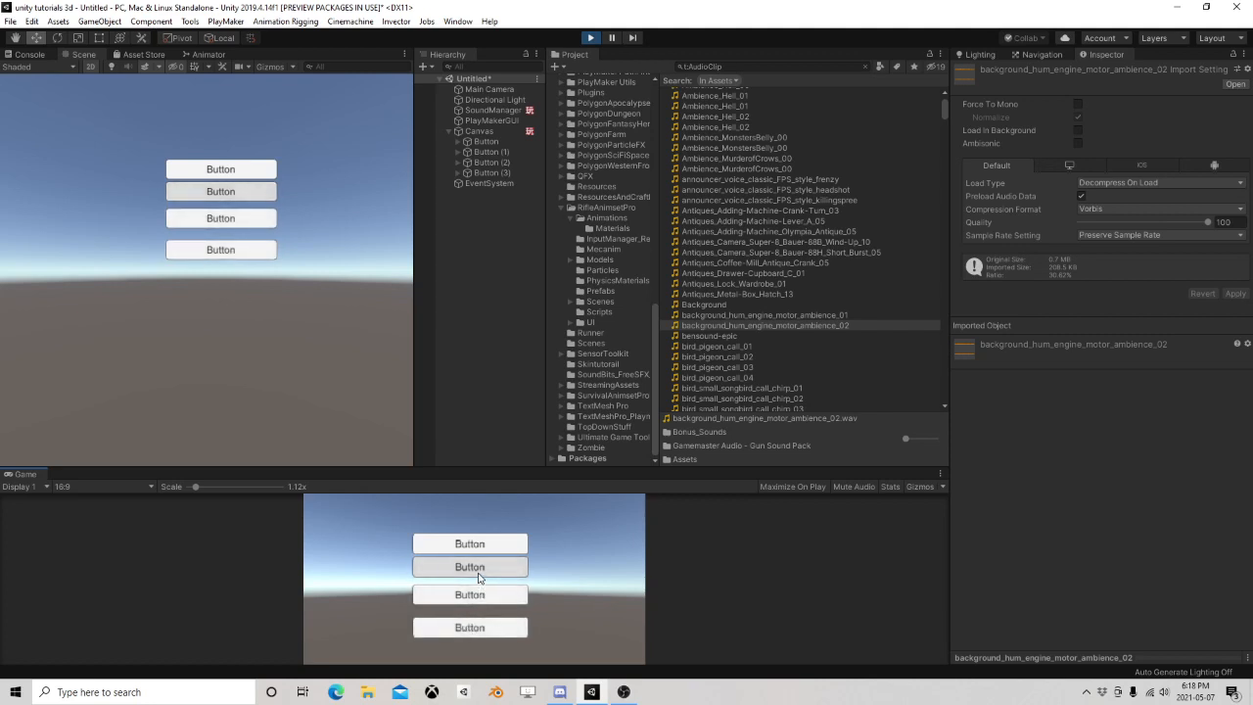
pyautogui.click(484, 548)
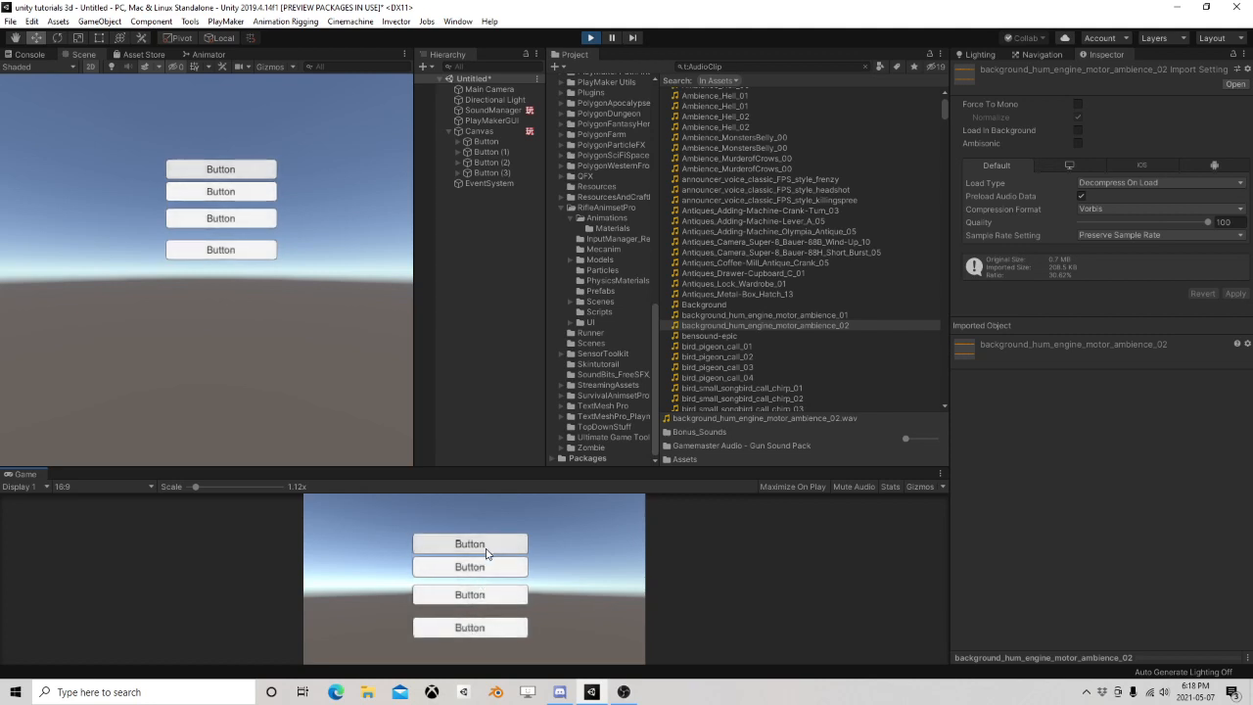
pyautogui.click(474, 604)
pyautogui.click(467, 628)
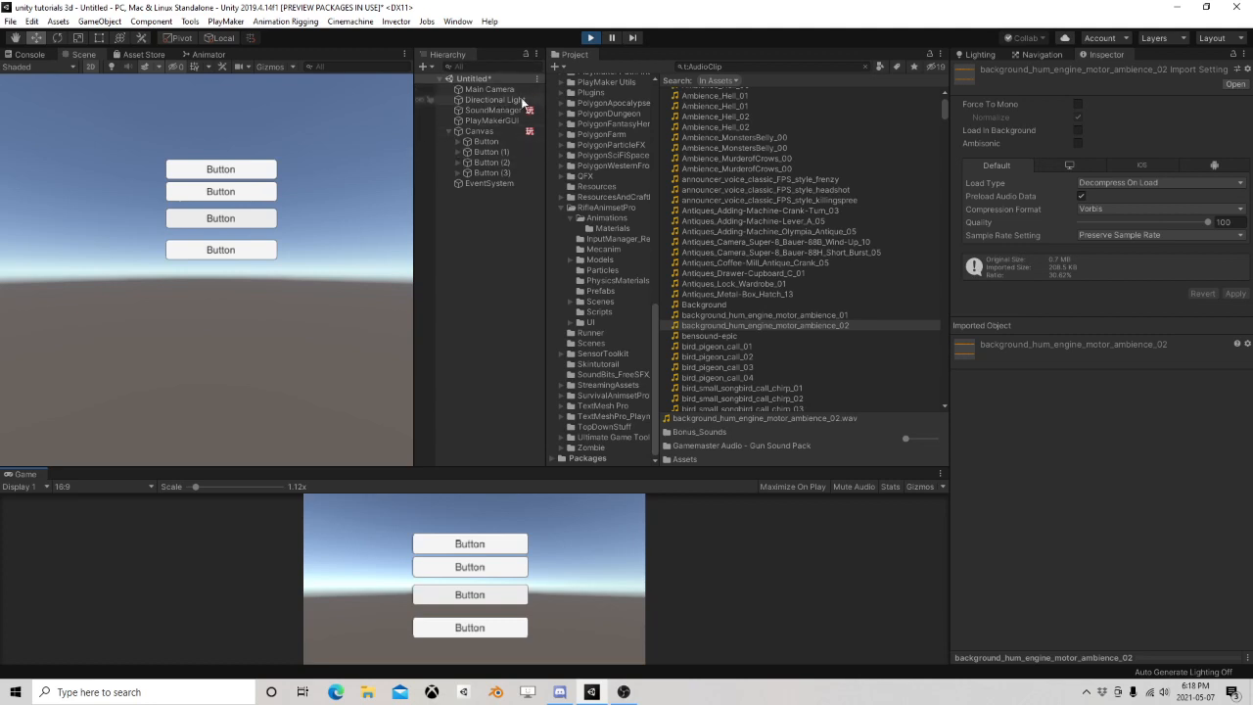
pyautogui.click(489, 110)
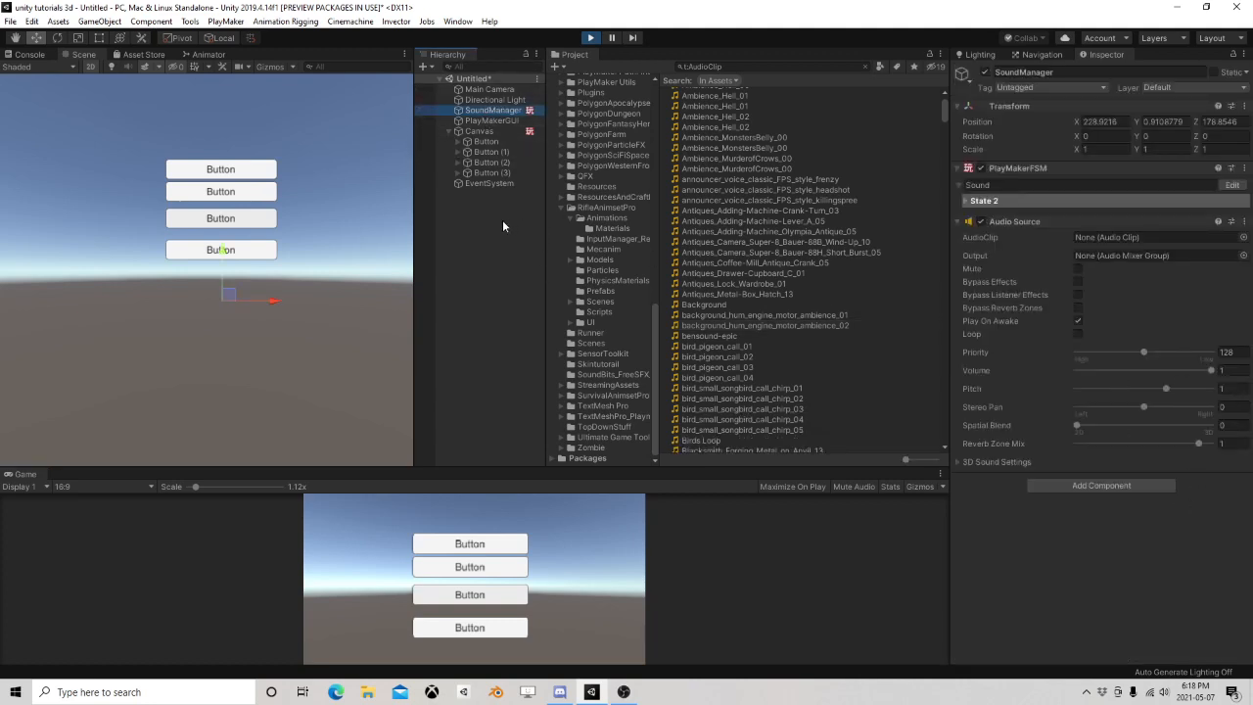
pyautogui.click(481, 195)
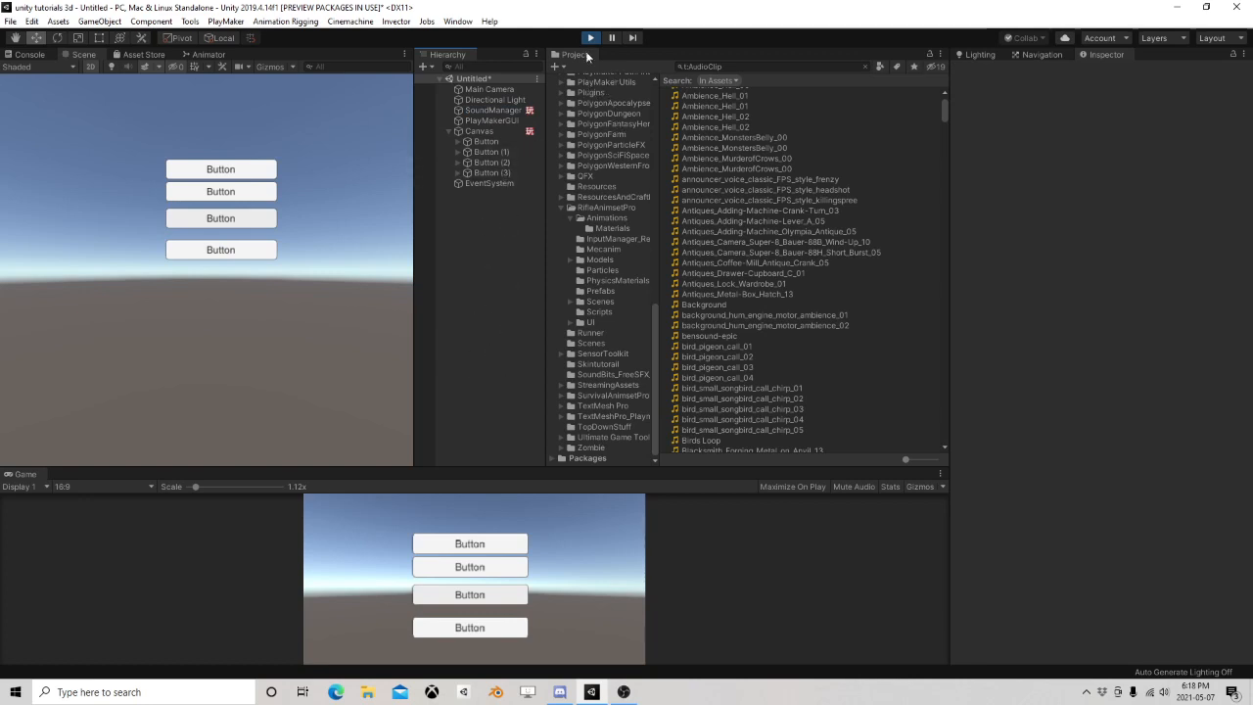
# Step: Stop the running scene and review the Set Event Data and Send Event actions in State 2 of the Canvas FSM
pyautogui.click(495, 111)
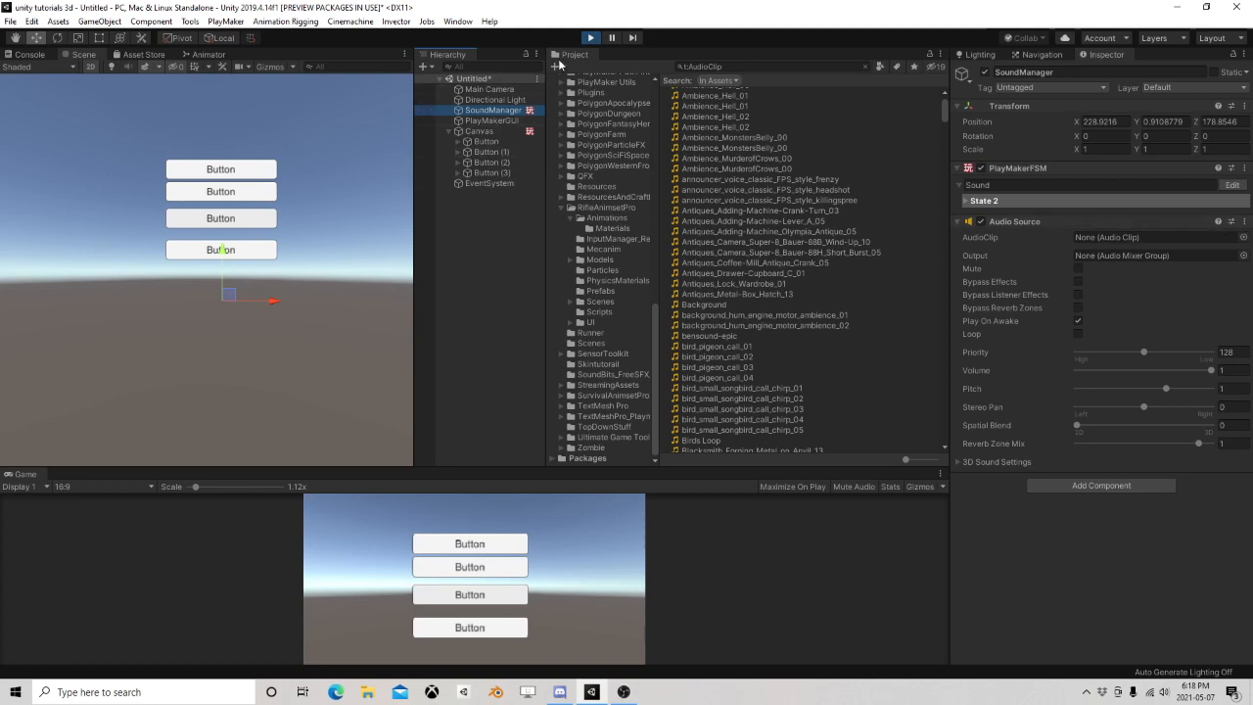
pyautogui.hotkey('ctrl', 'p')
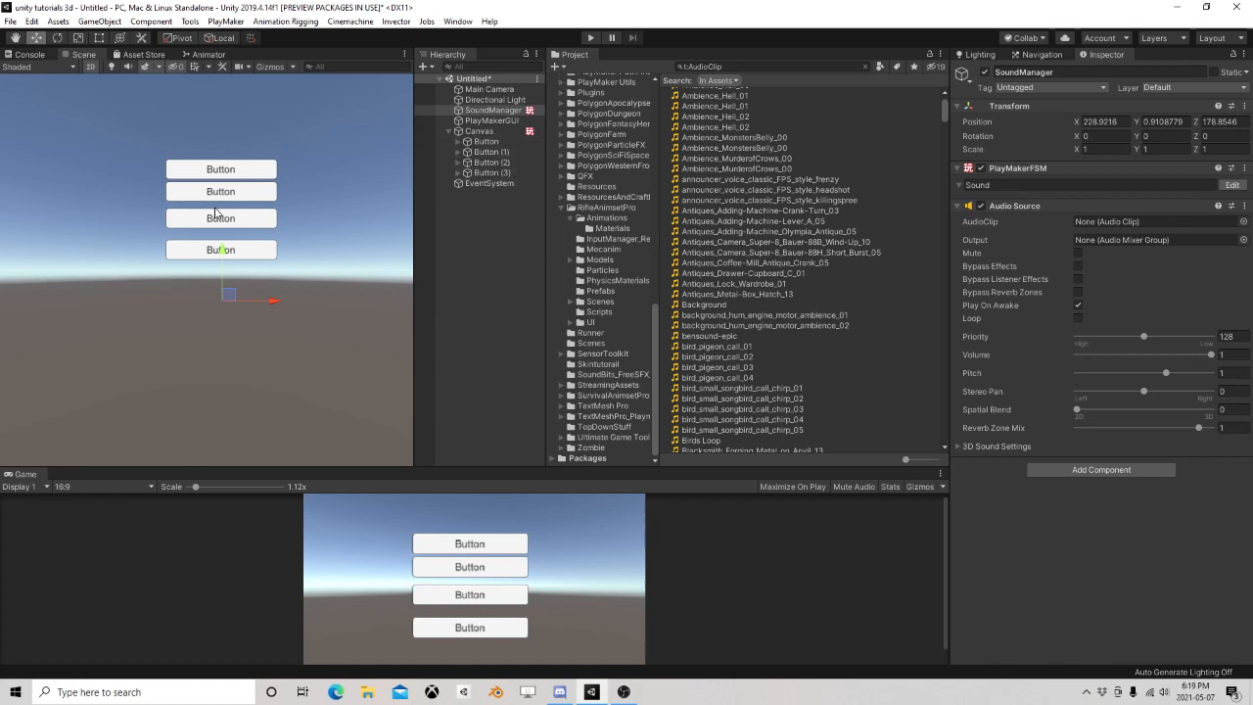
pyautogui.click(485, 141)
pyautogui.click(480, 131)
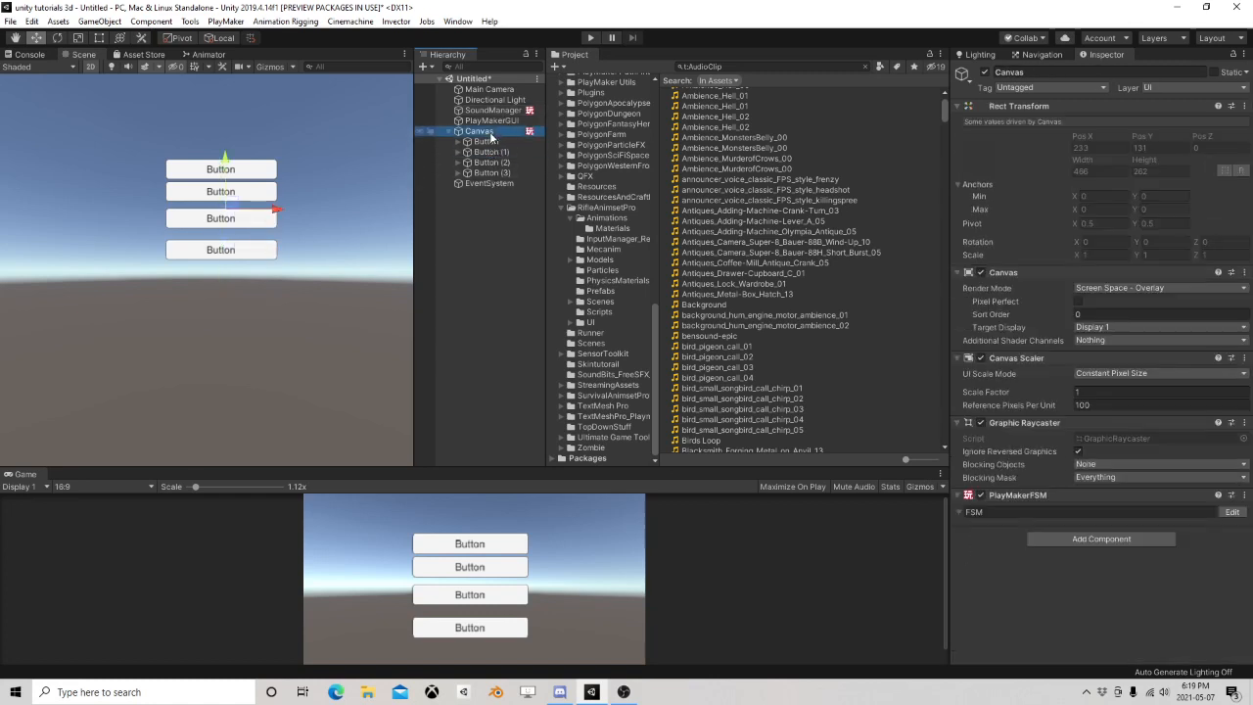
pyautogui.click(1232, 512)
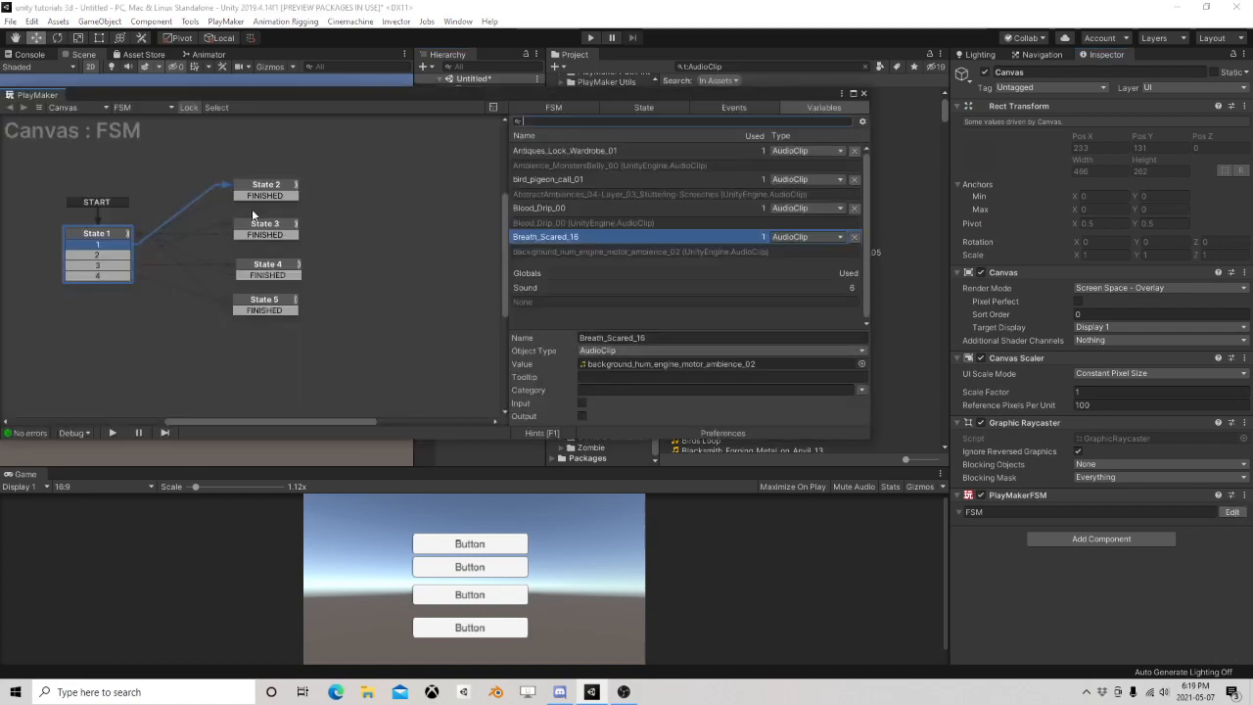
pyautogui.click(272, 186)
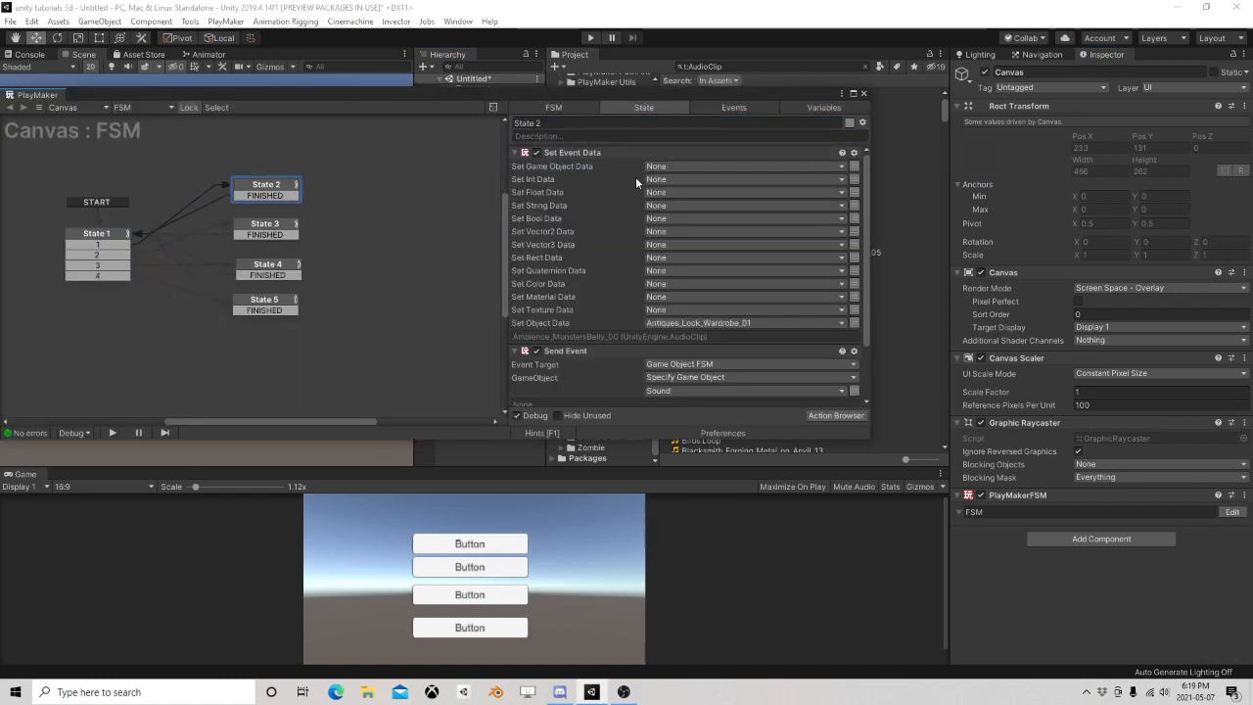
pyautogui.scroll(-3, 650, 224)
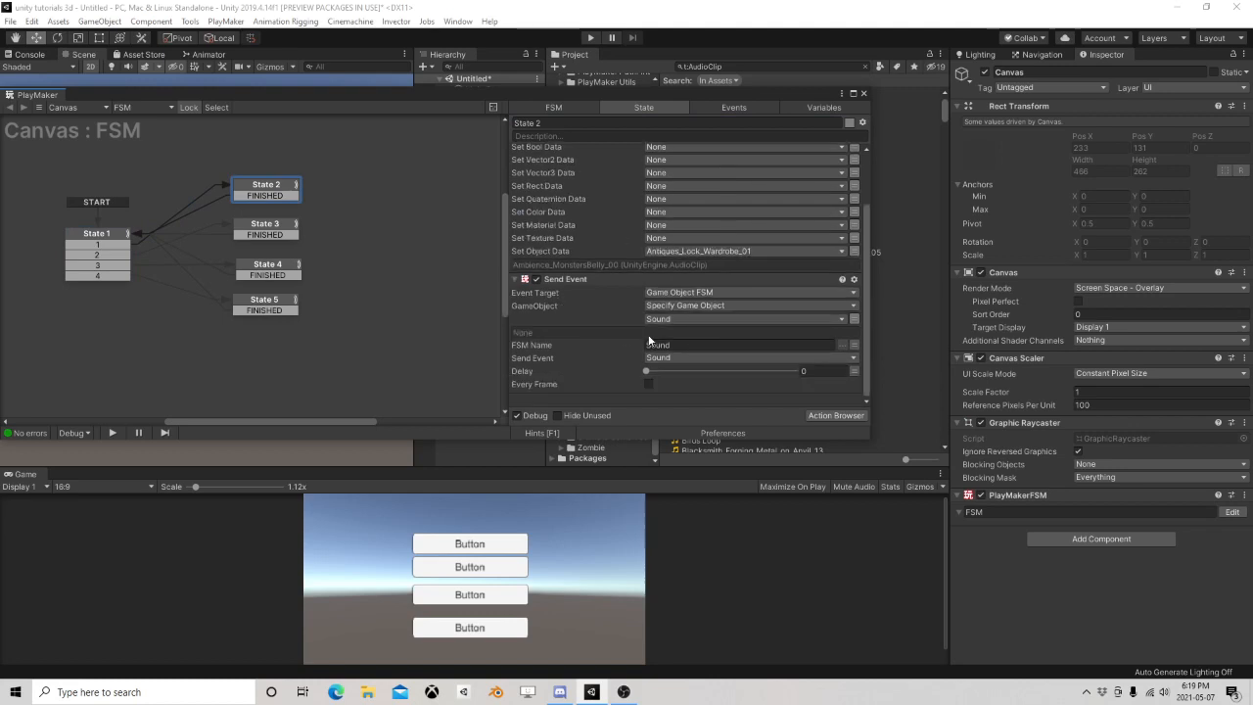
pyautogui.click(863, 93)
# Step: Review the actions of State 2 in the SoundManager's Sound FSM and move that state closer to State 1
pyautogui.click(492, 109)
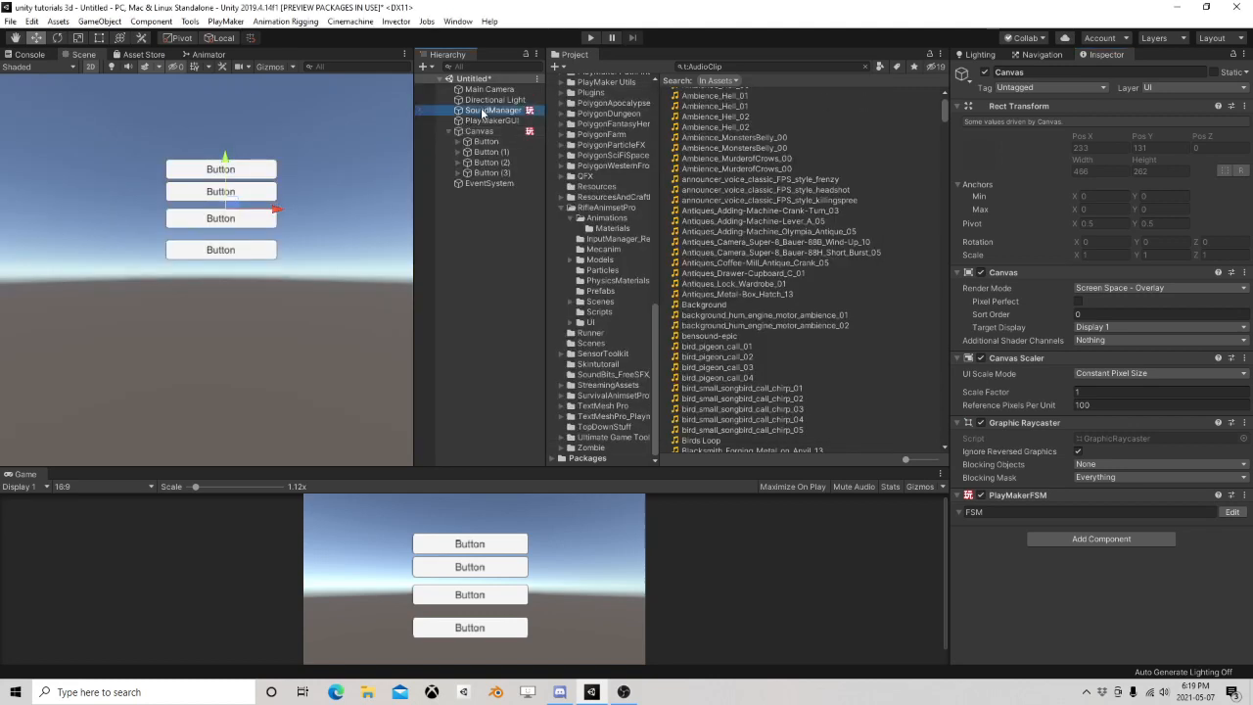
pyautogui.click(1232, 185)
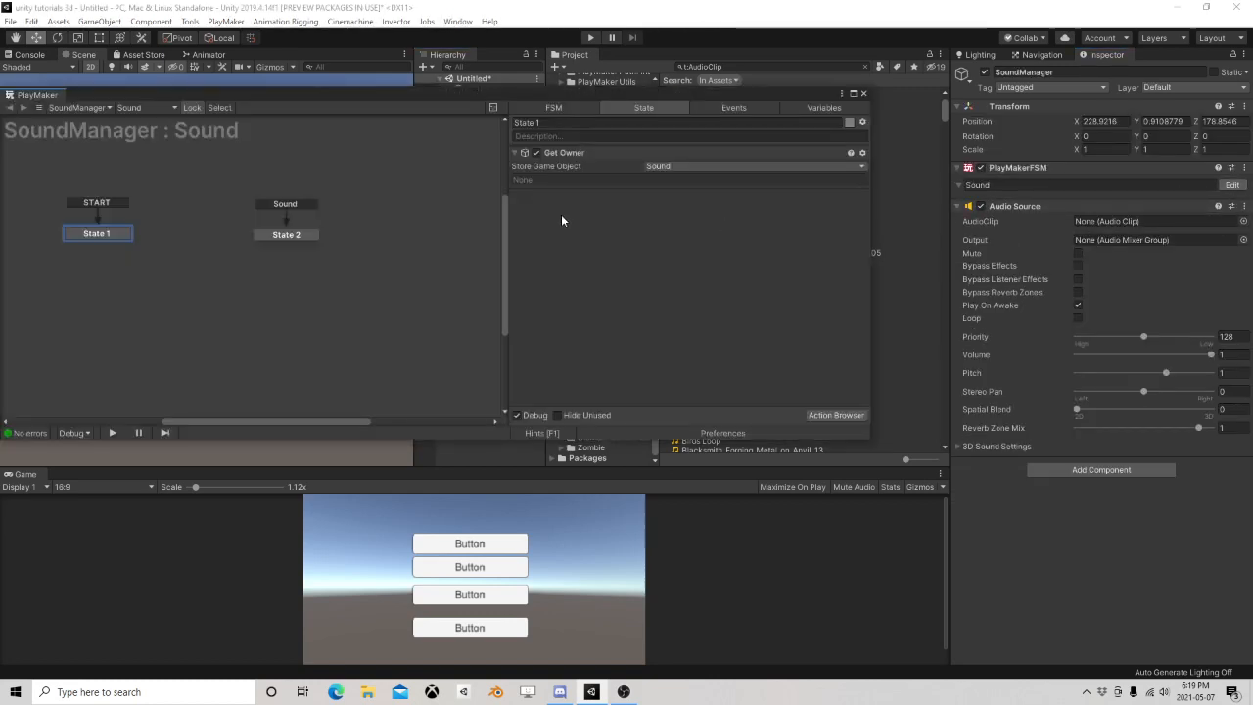
pyautogui.click(291, 235)
pyautogui.scroll(-3, 732, 329)
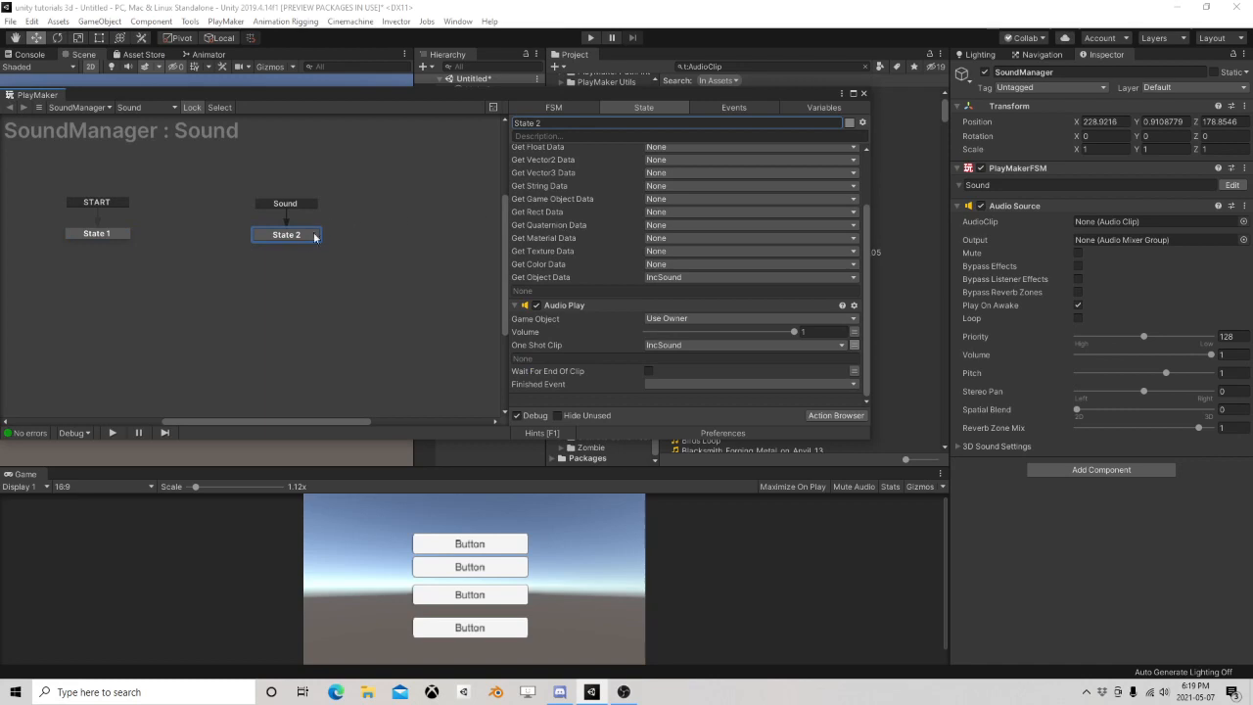
pyautogui.moveTo(313, 238); pyautogui.dragTo(260, 237)
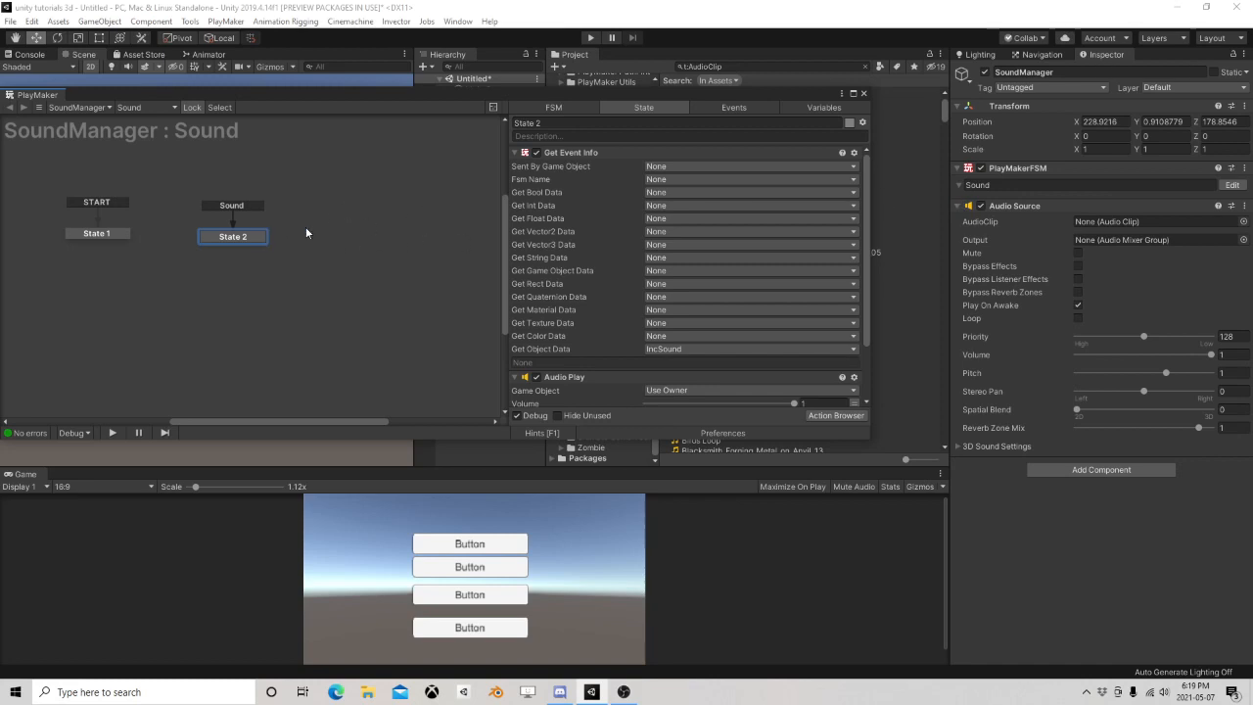
pyautogui.click(864, 95)
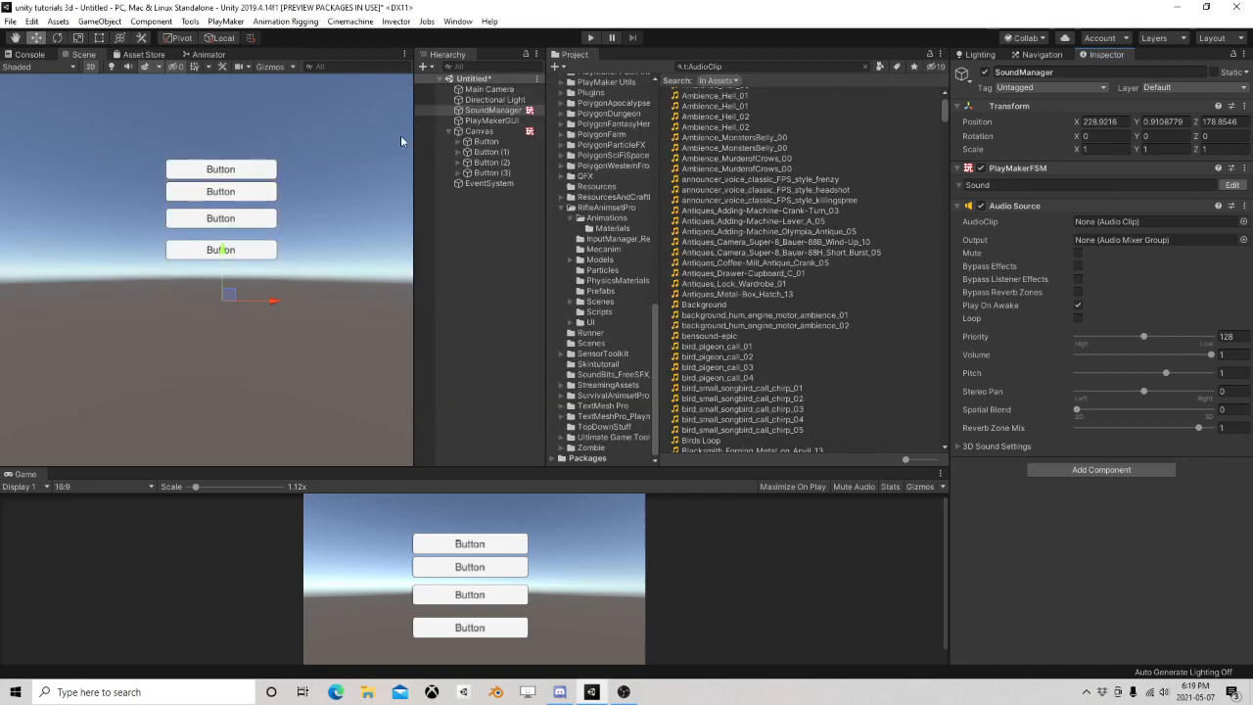
# Step: Create an empty child object under SoundManager and add an Audio Source component to it
pyautogui.rightClick(475, 111)
pyautogui.click(533, 249)
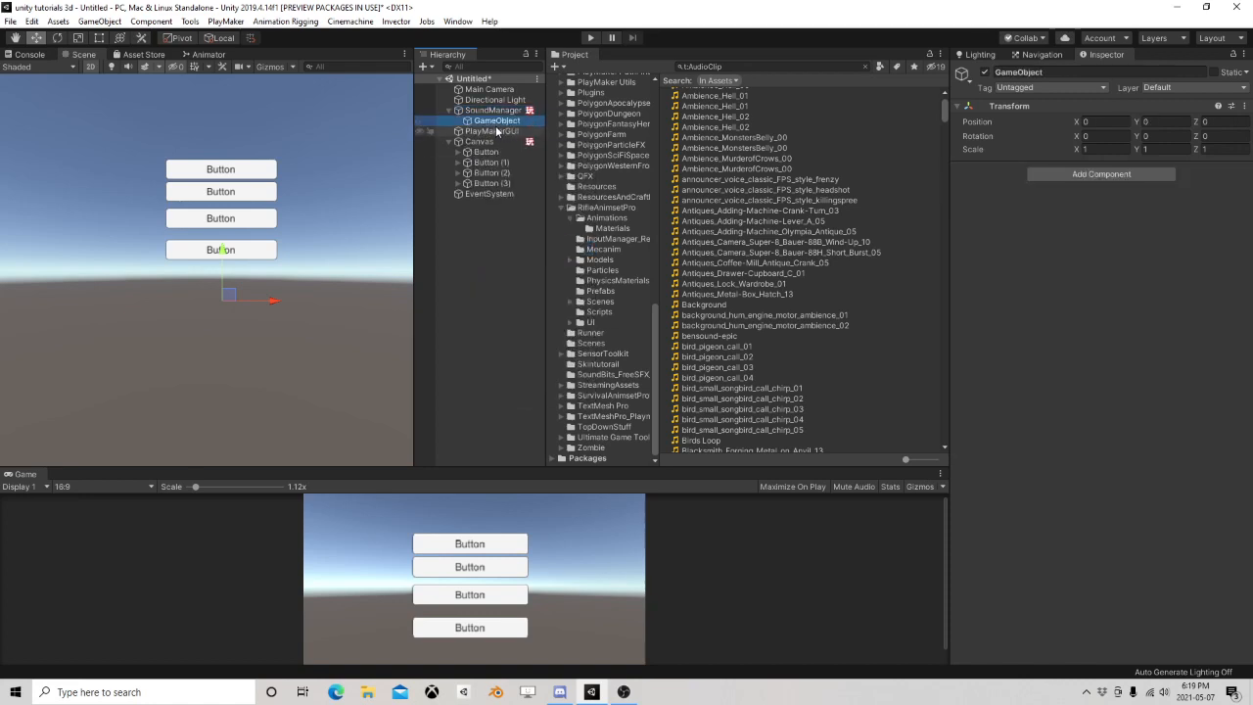
pyautogui.click(1108, 175)
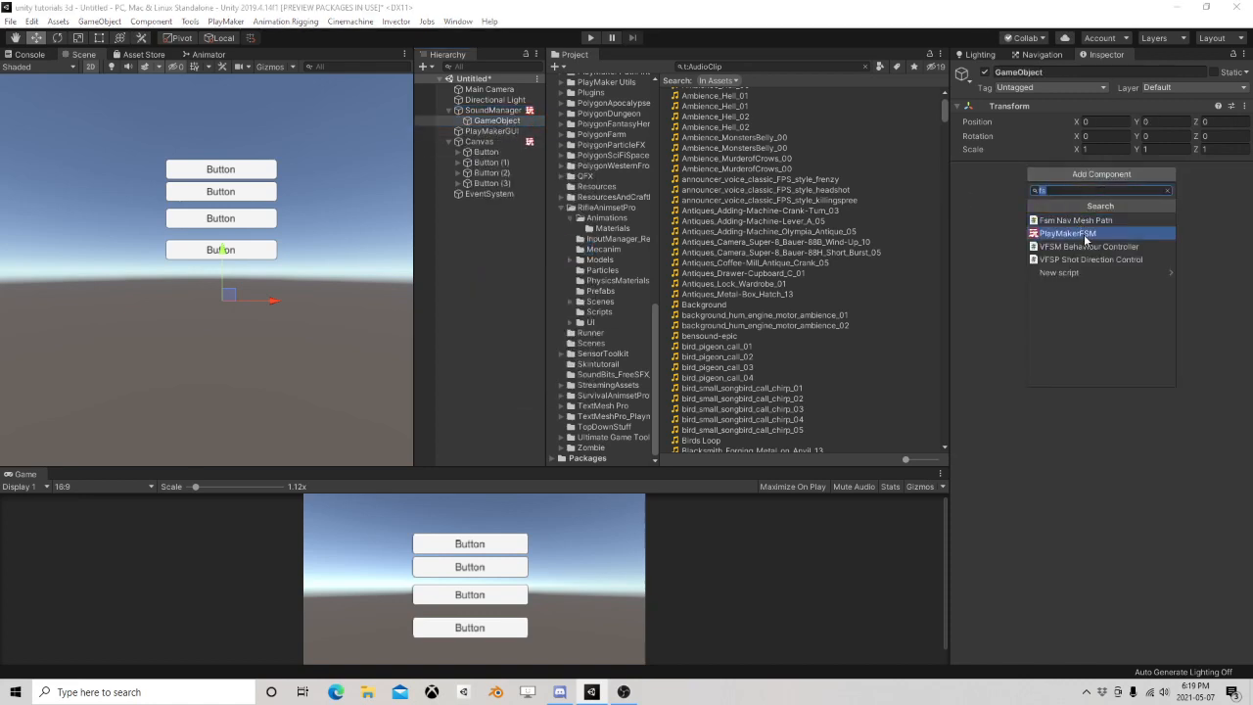
pyautogui.write('audio')
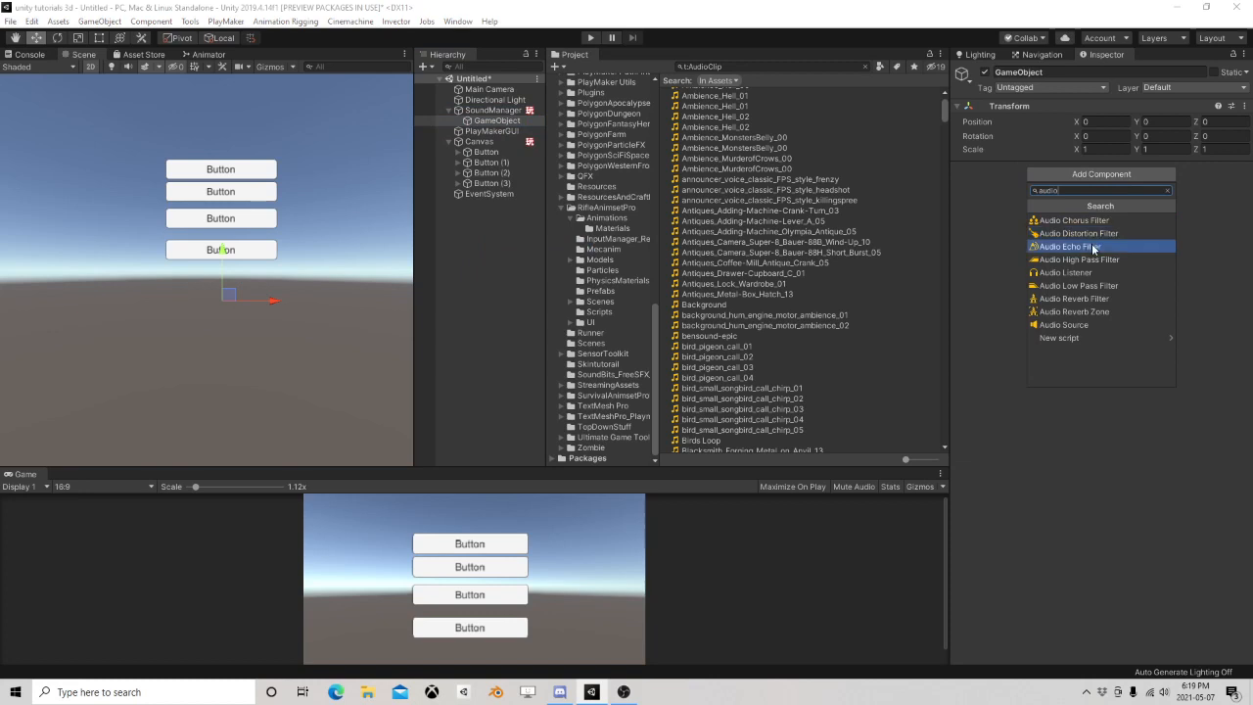
pyautogui.click(1093, 320)
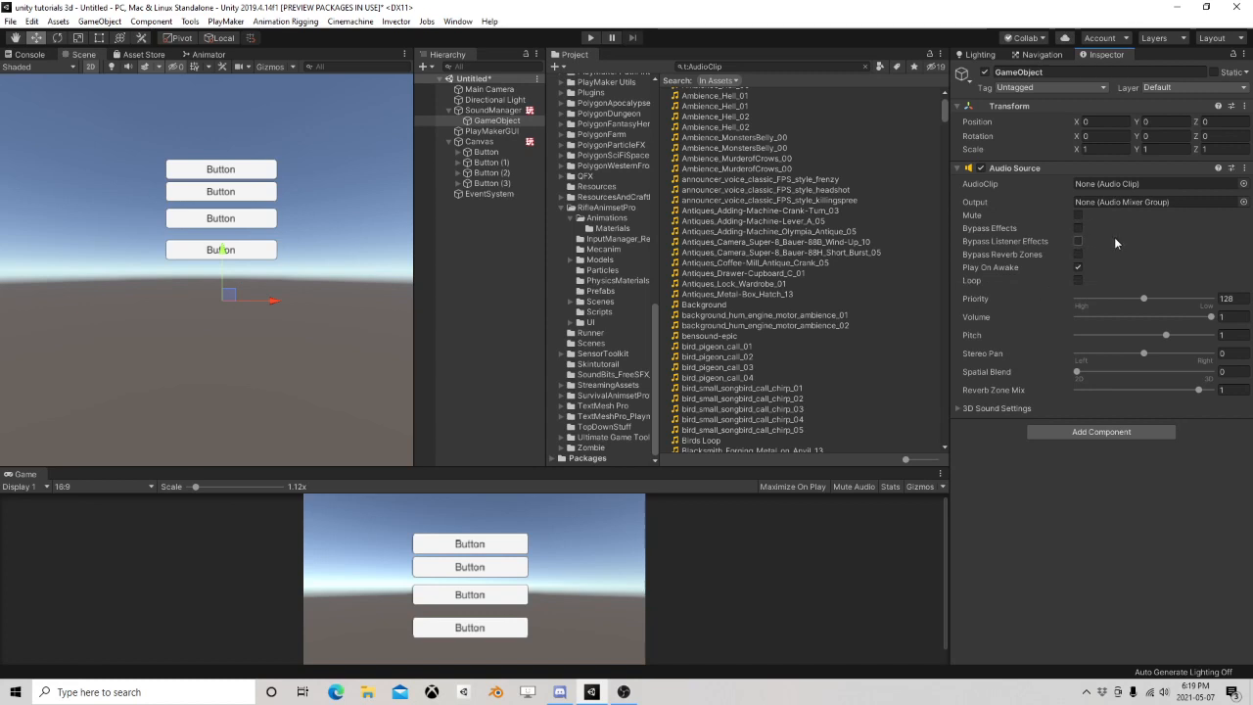
# Step: Set the child object's Audio Source output to the Heavy group of FootMixer
pyautogui.click(1243, 201)
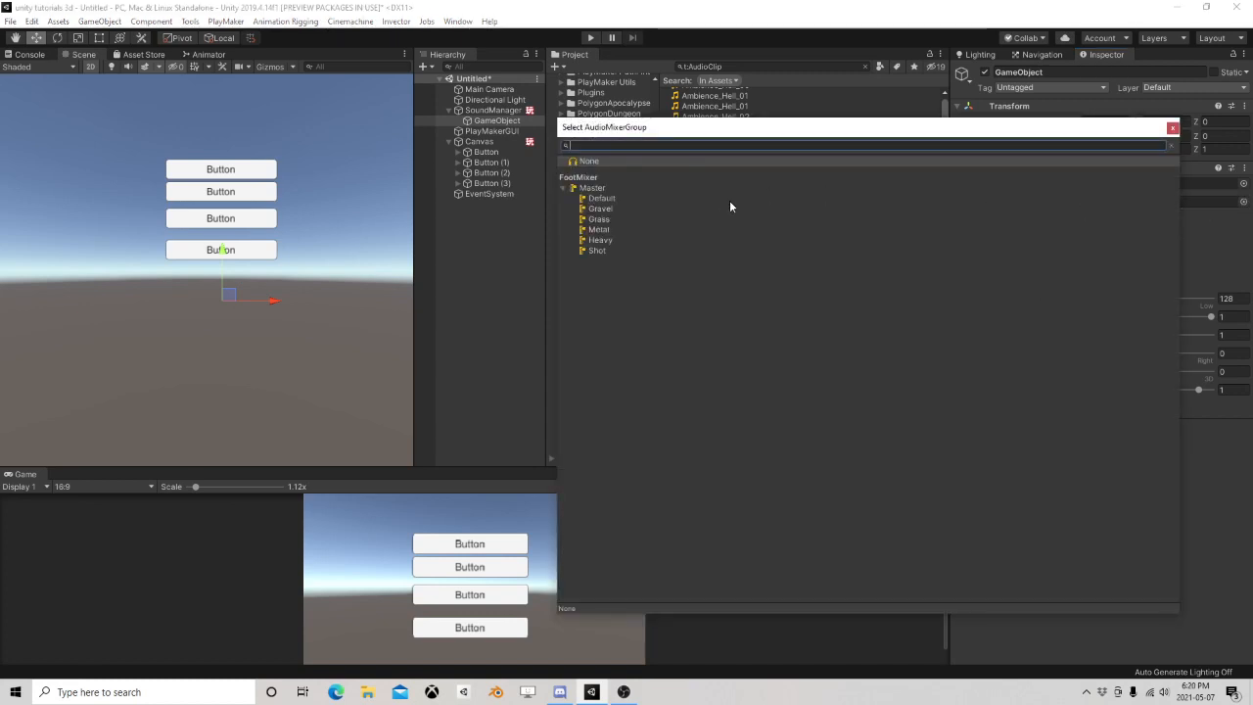
pyautogui.click(620, 240)
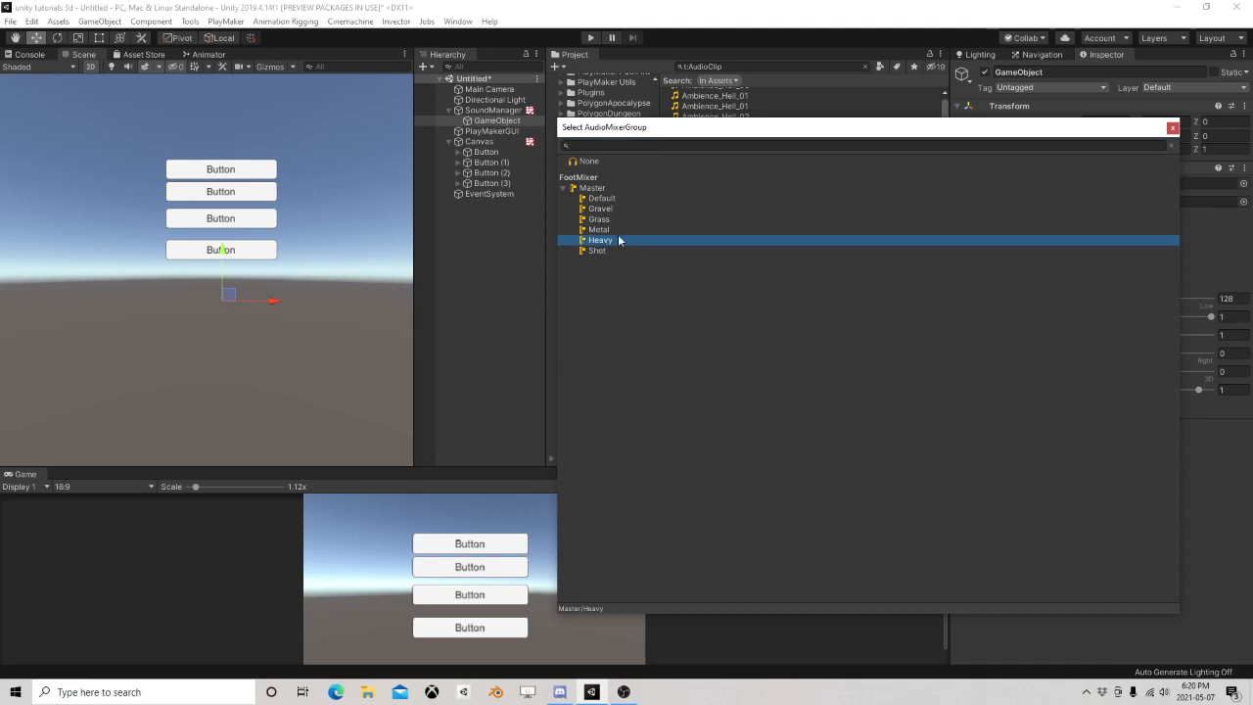
pyautogui.click(1173, 127)
# Step: Add a new state beside State 2 in the SoundManager's Sound FSM and look at the FSM's event list
pyautogui.click(479, 111)
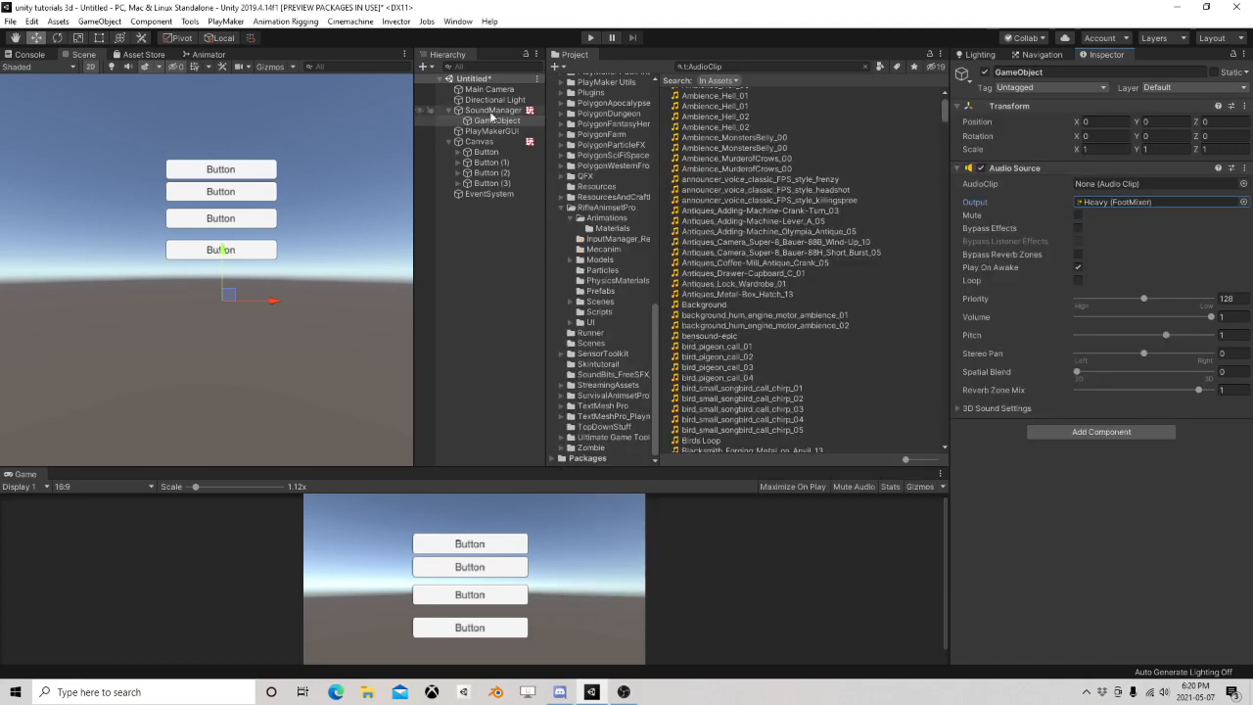
pyautogui.click(1232, 184)
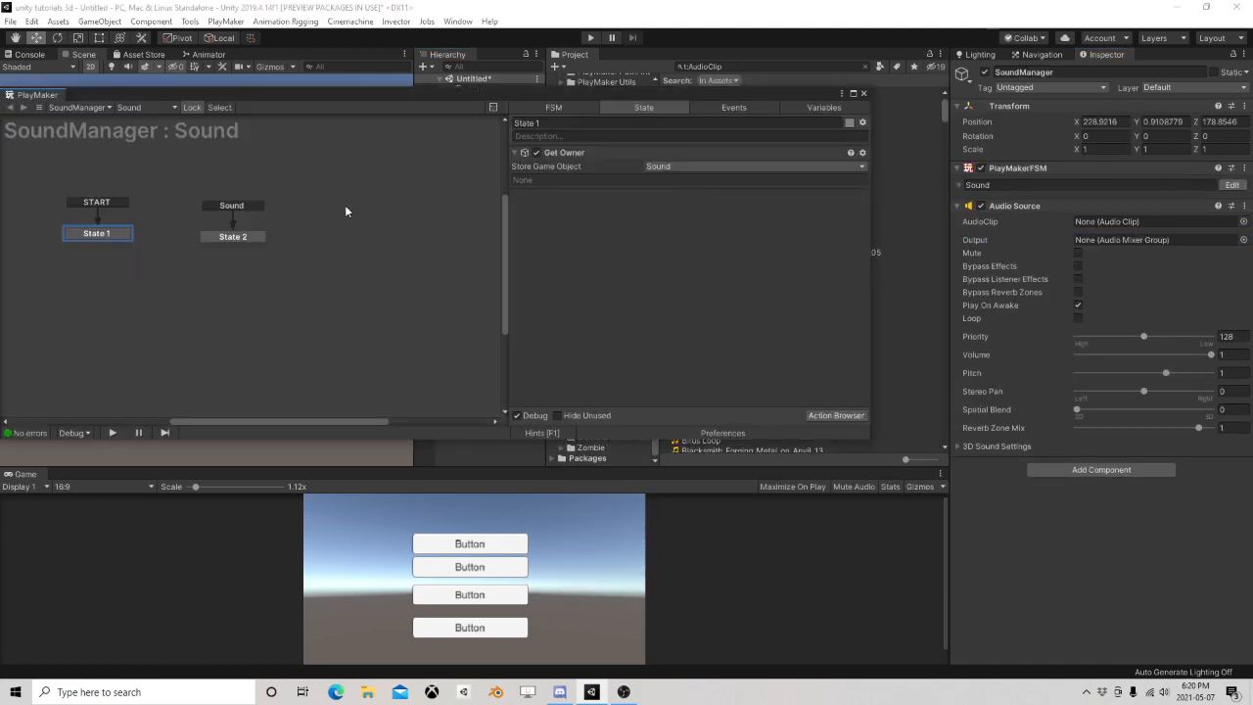
pyautogui.rightClick(295, 228)
pyautogui.click(382, 230)
pyautogui.moveTo(327, 231); pyautogui.dragTo(344, 243)
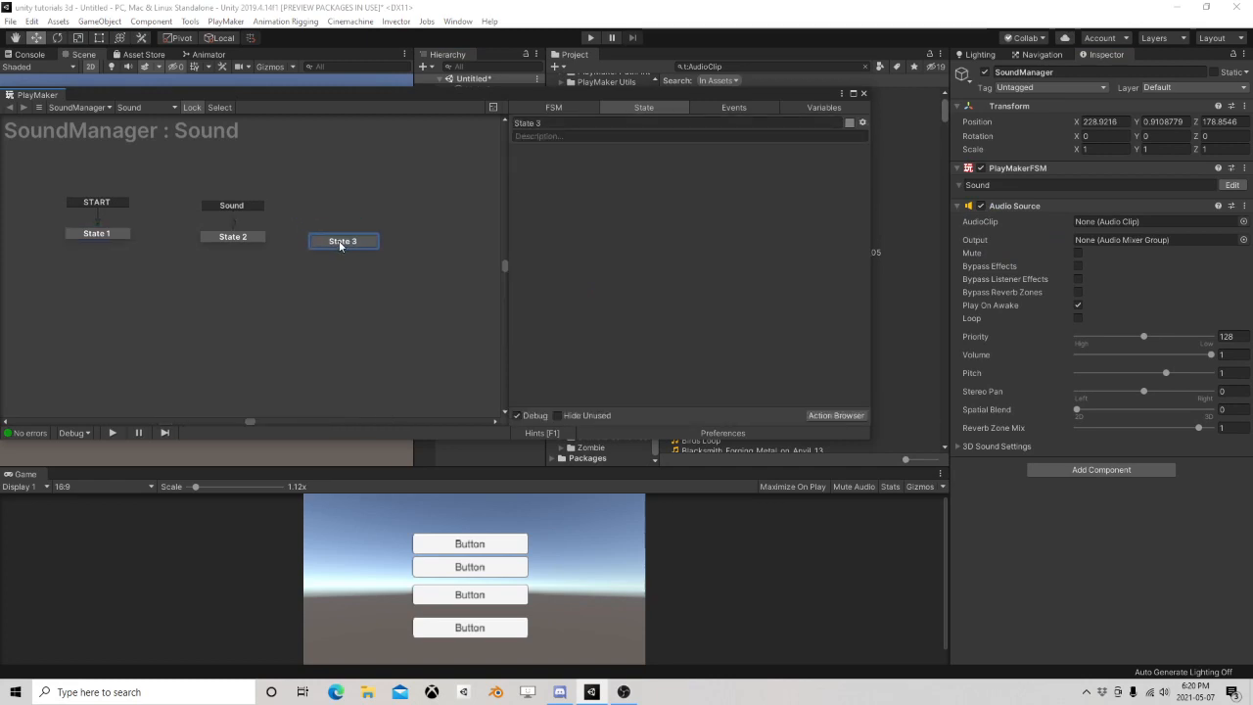
pyautogui.click(737, 108)
pyautogui.click(617, 400)
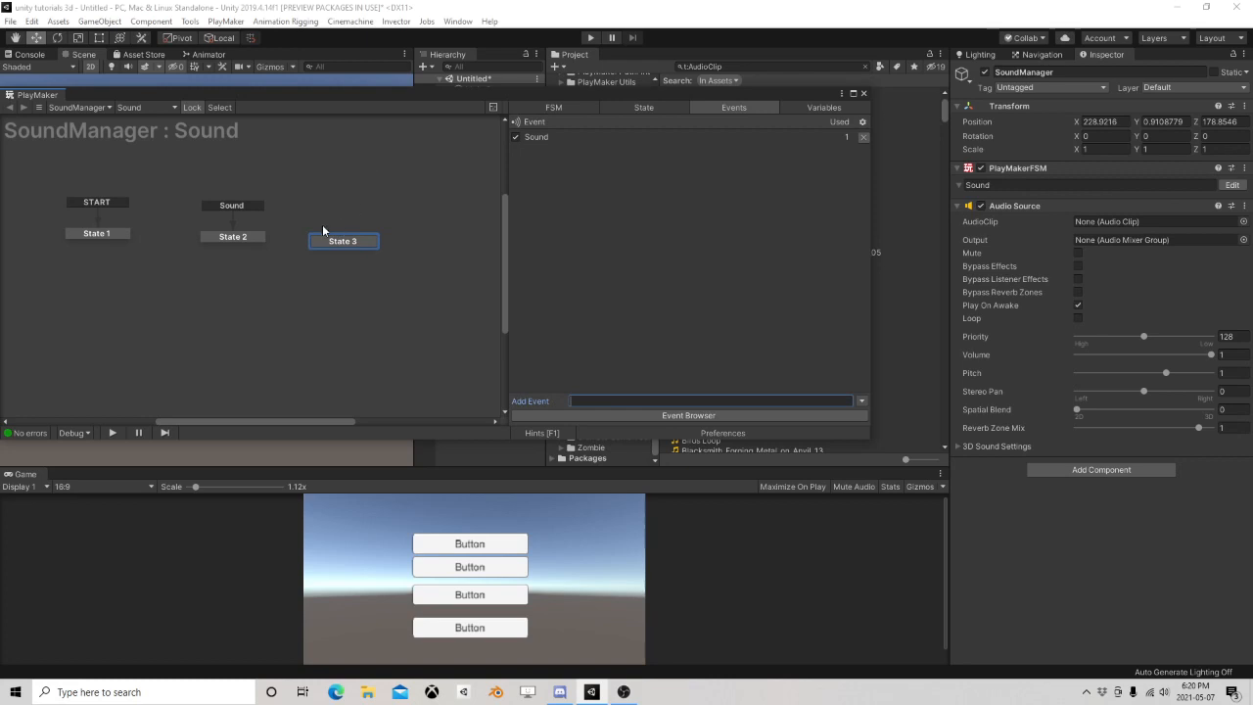
# Step: Set the Game Object option of State 2's Audio Play action to Specify Game Object
pyautogui.click(236, 238)
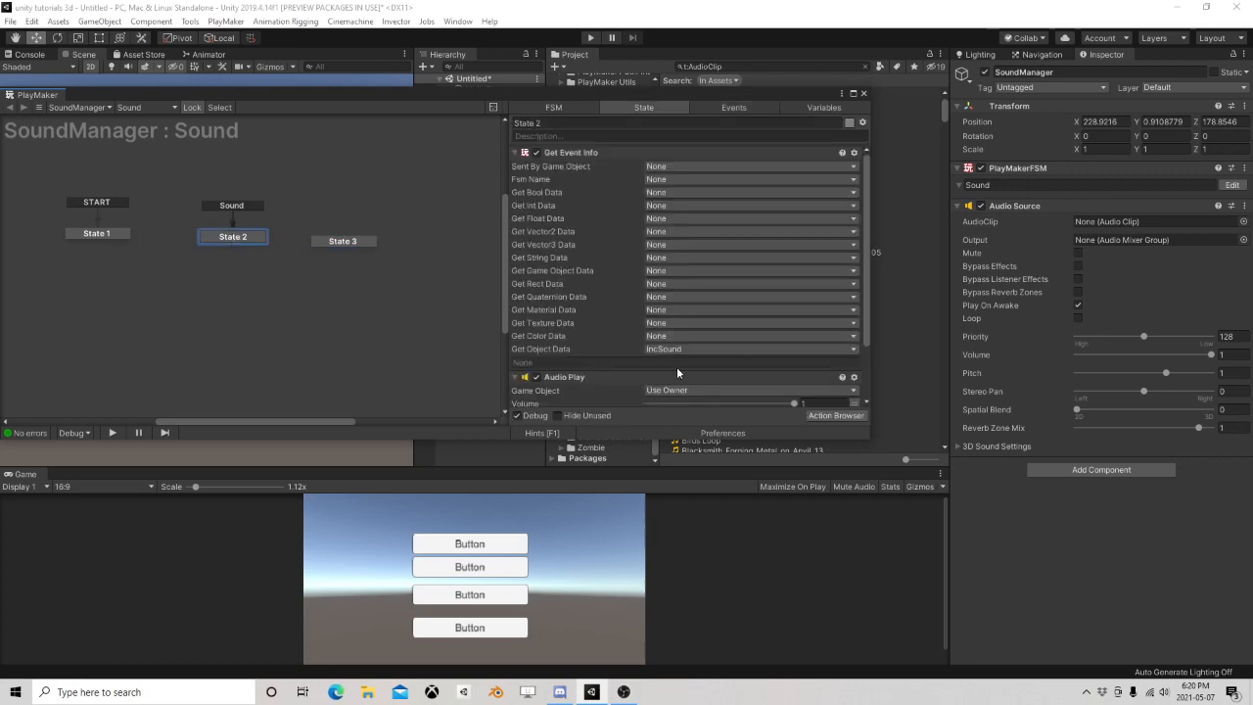
pyautogui.click(369, 243)
pyautogui.click(240, 238)
pyautogui.scroll(-3, 560, 297)
pyautogui.click(574, 306)
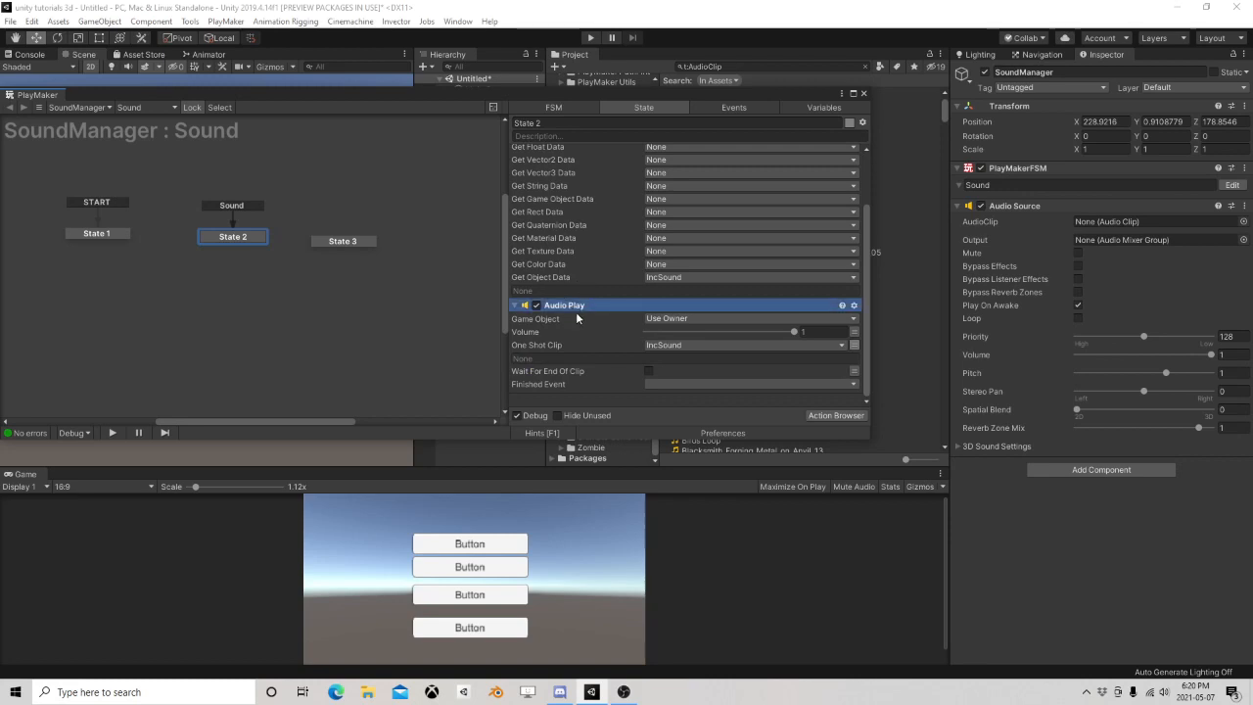
pyautogui.rightClick(573, 305)
pyautogui.press('Escape')
pyautogui.click(720, 318)
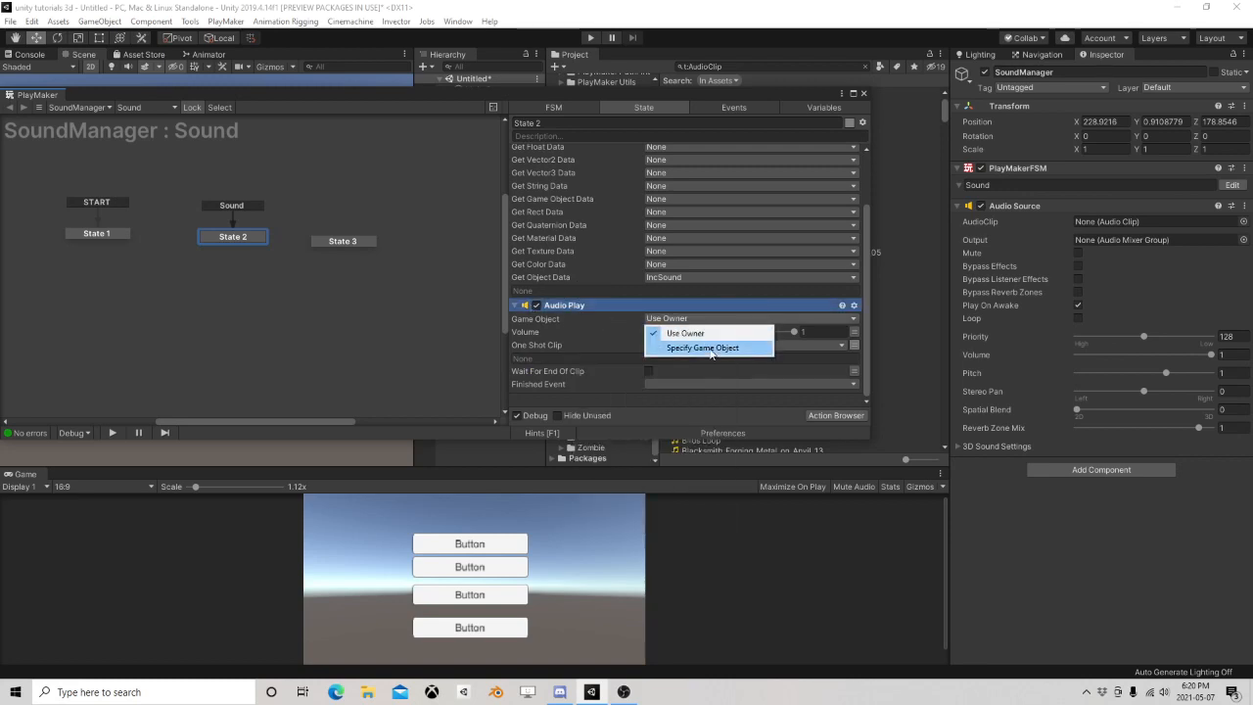
pyautogui.click(685, 346)
# Step: Assign the SoundManager's child GameObject as the Audio Play target, check the FSM's events and close the FSM editor
pyautogui.moveTo(637, 94); pyautogui.dragTo(609, 285)
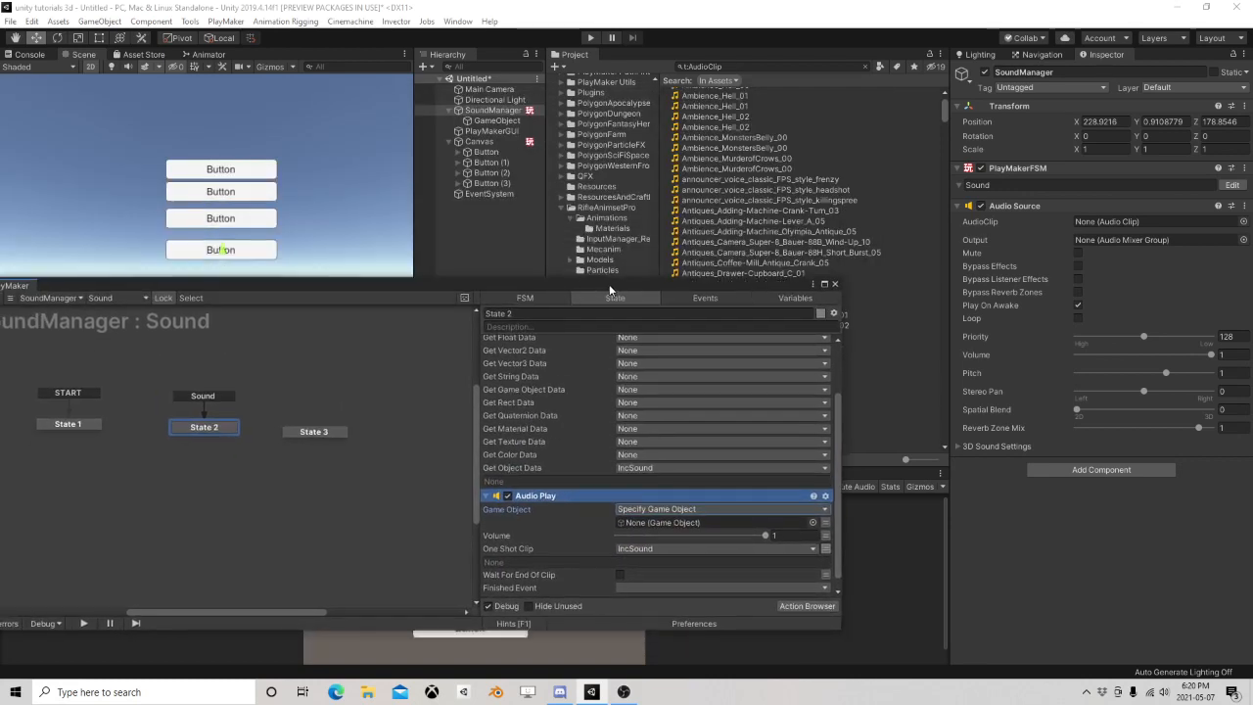
pyautogui.moveTo(501, 122); pyautogui.dragTo(652, 523)
pyautogui.click(497, 123)
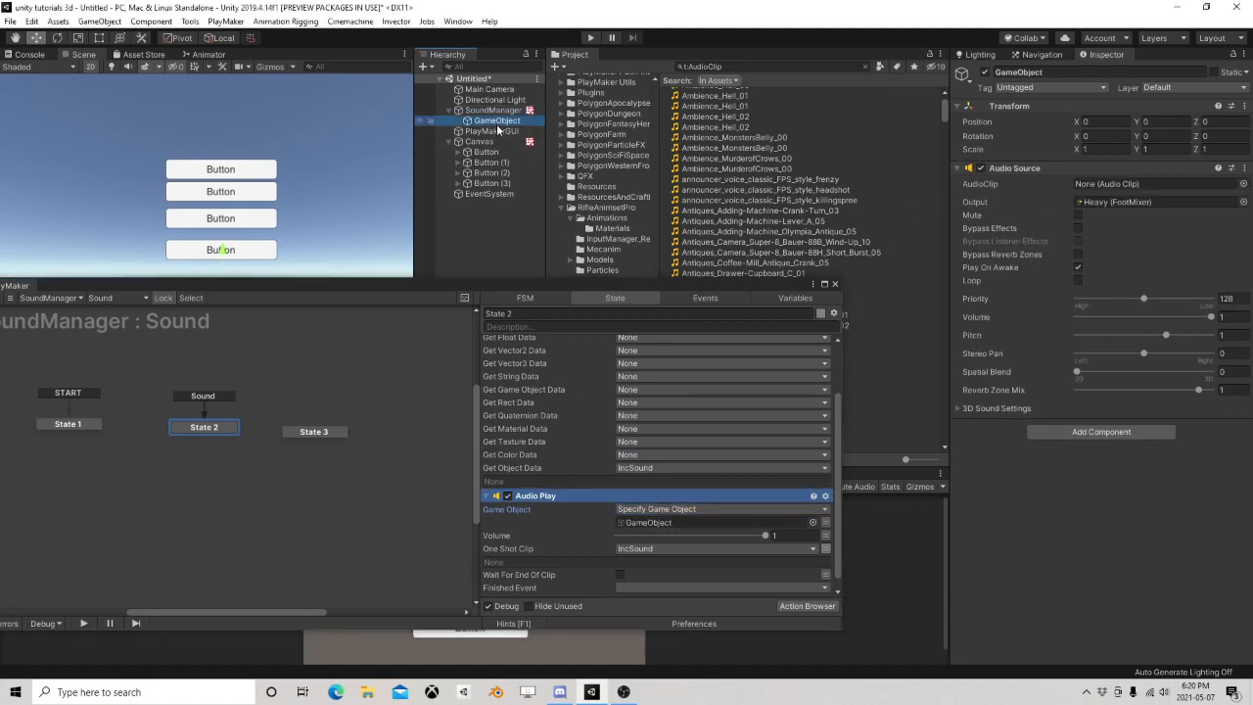
pyautogui.moveTo(606, 282); pyautogui.dragTo(614, 200)
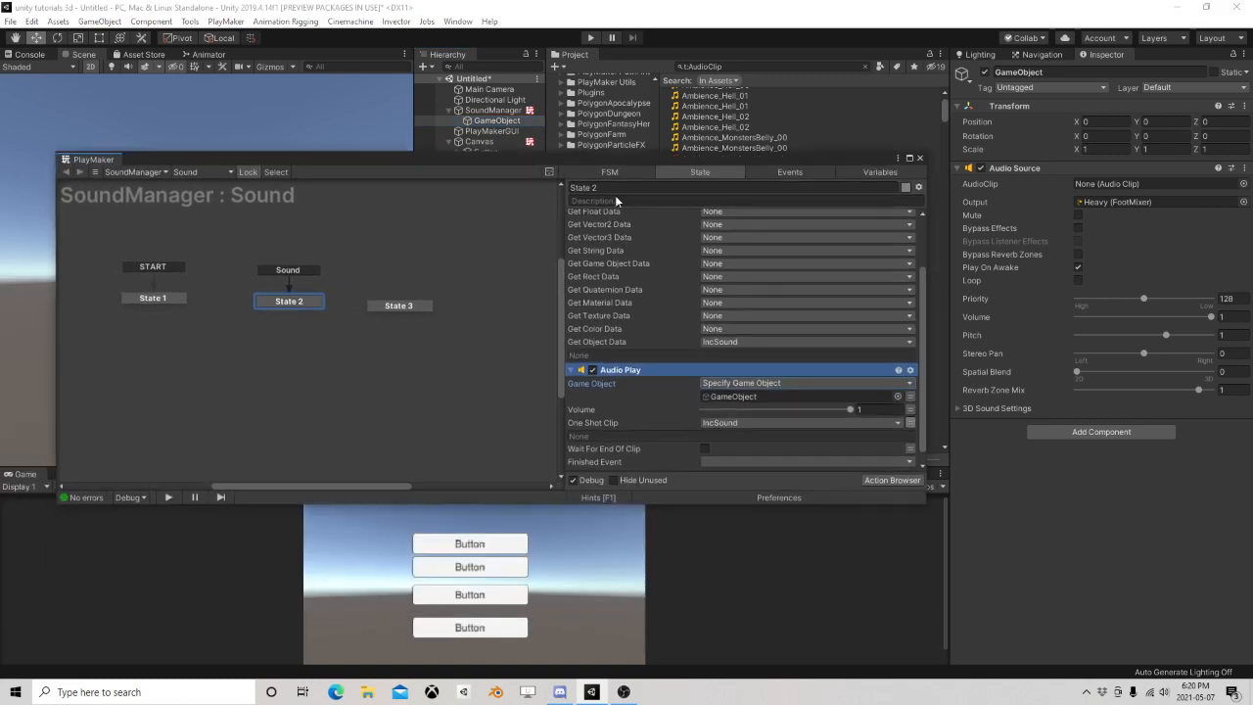
pyautogui.click(790, 171)
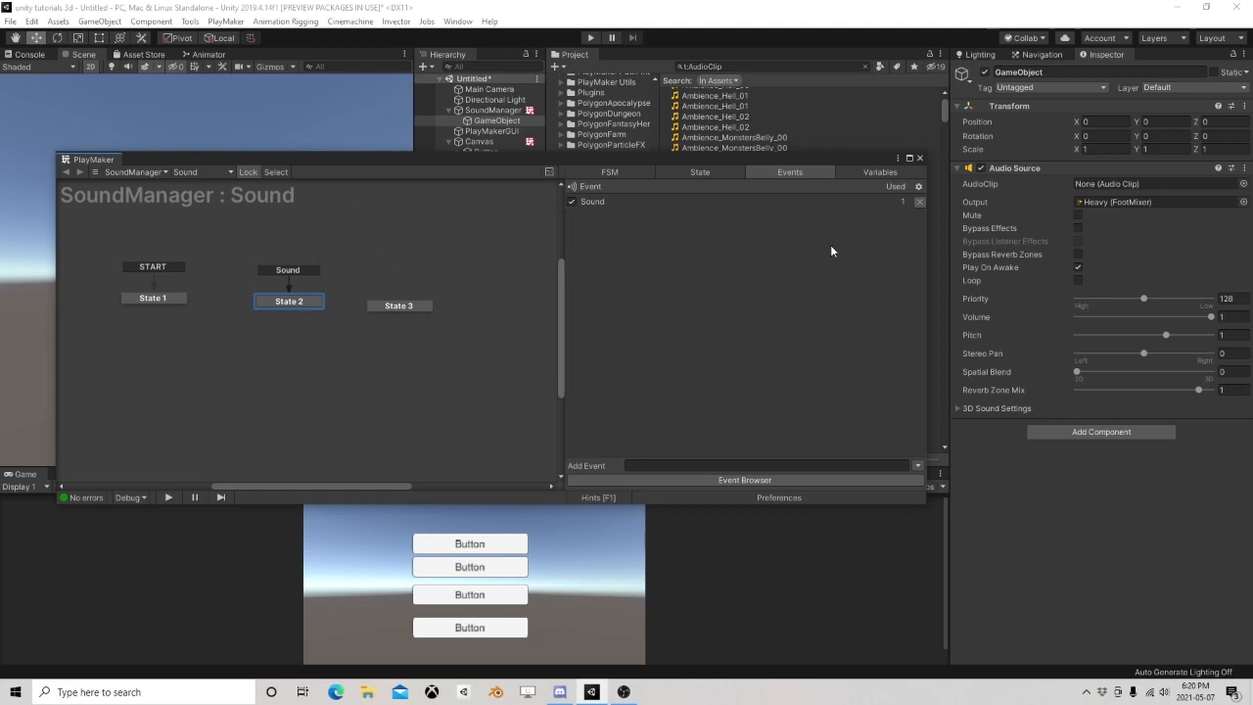
pyautogui.click(919, 158)
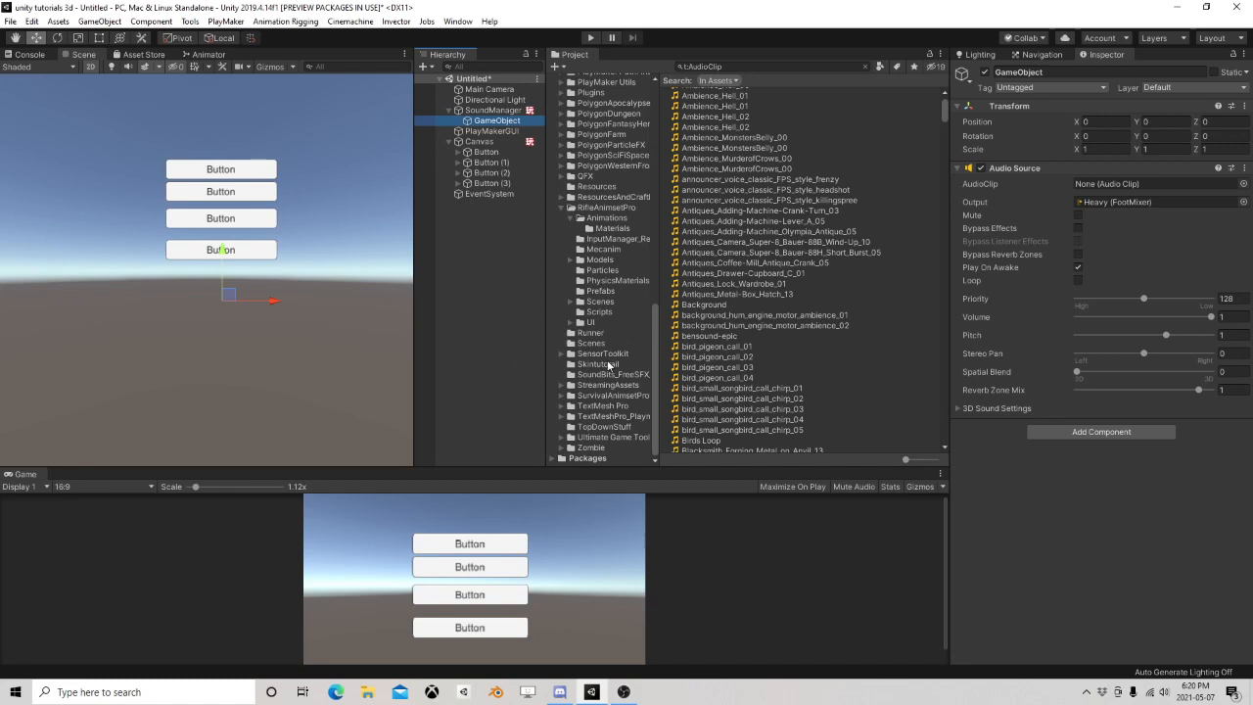
# Step: Reset the child object's Audio Source output to None, enable Loop and disable Play On Awake
pyautogui.click(513, 113)
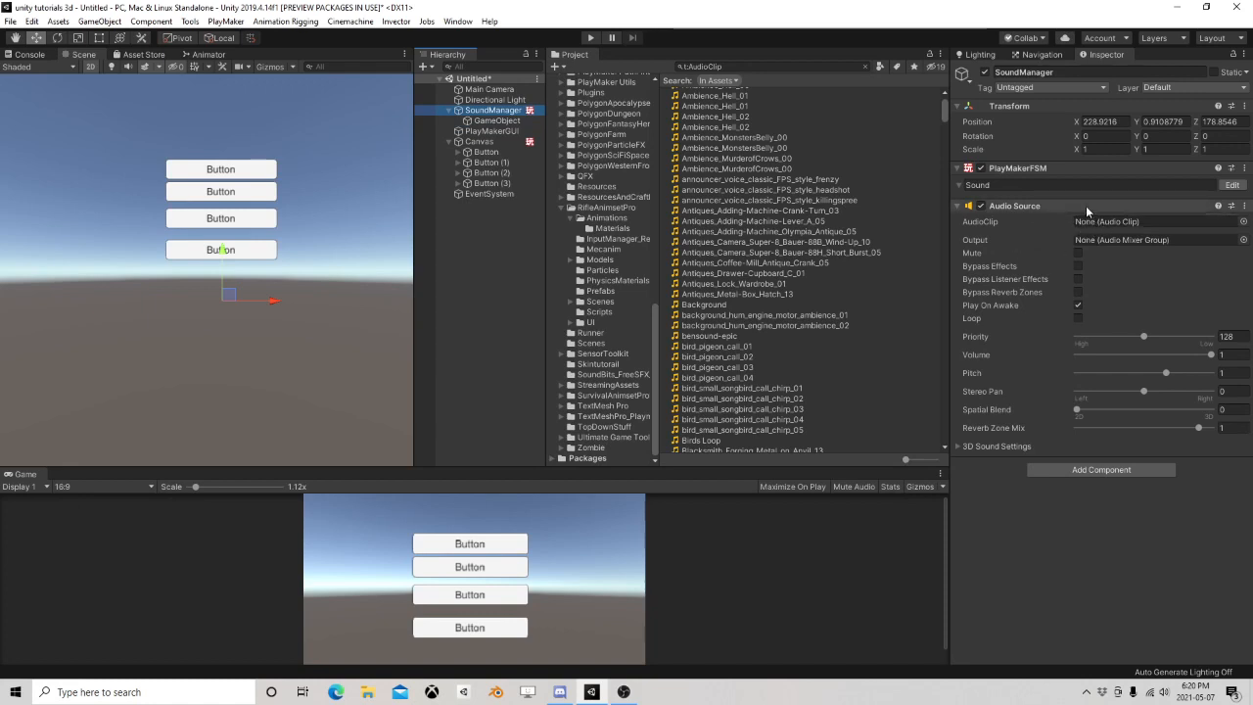
pyautogui.click(501, 121)
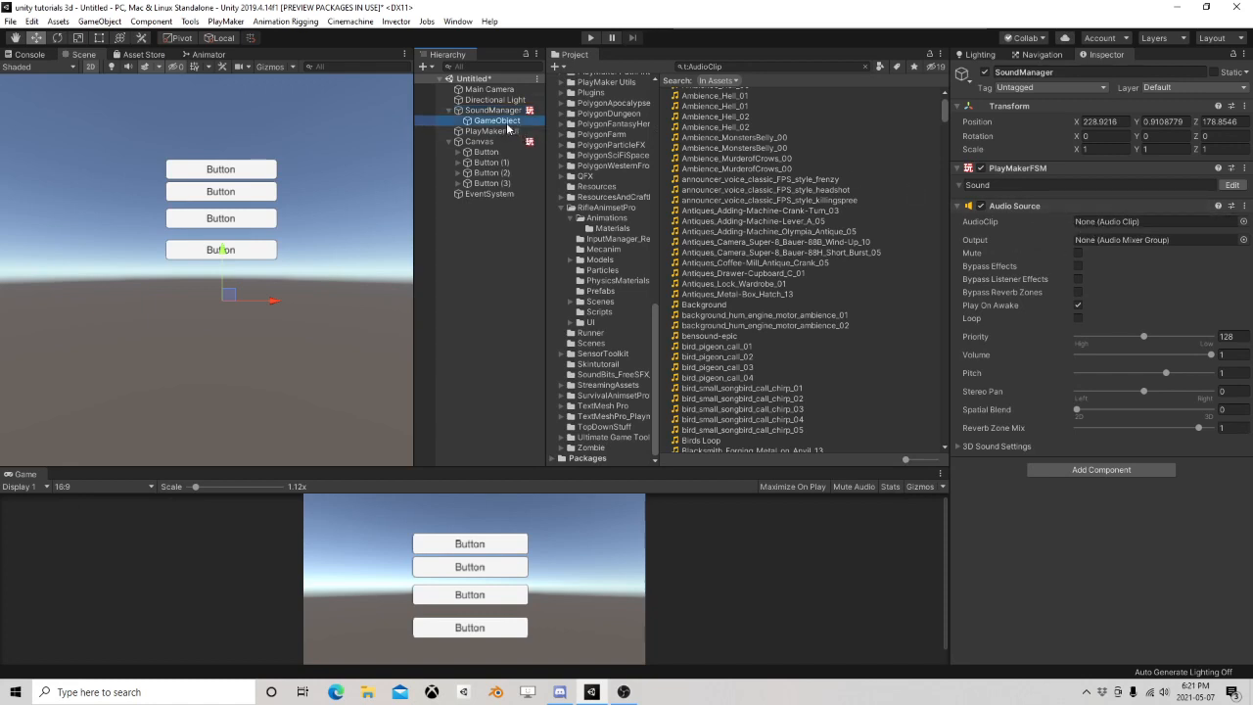
pyautogui.click(1243, 201)
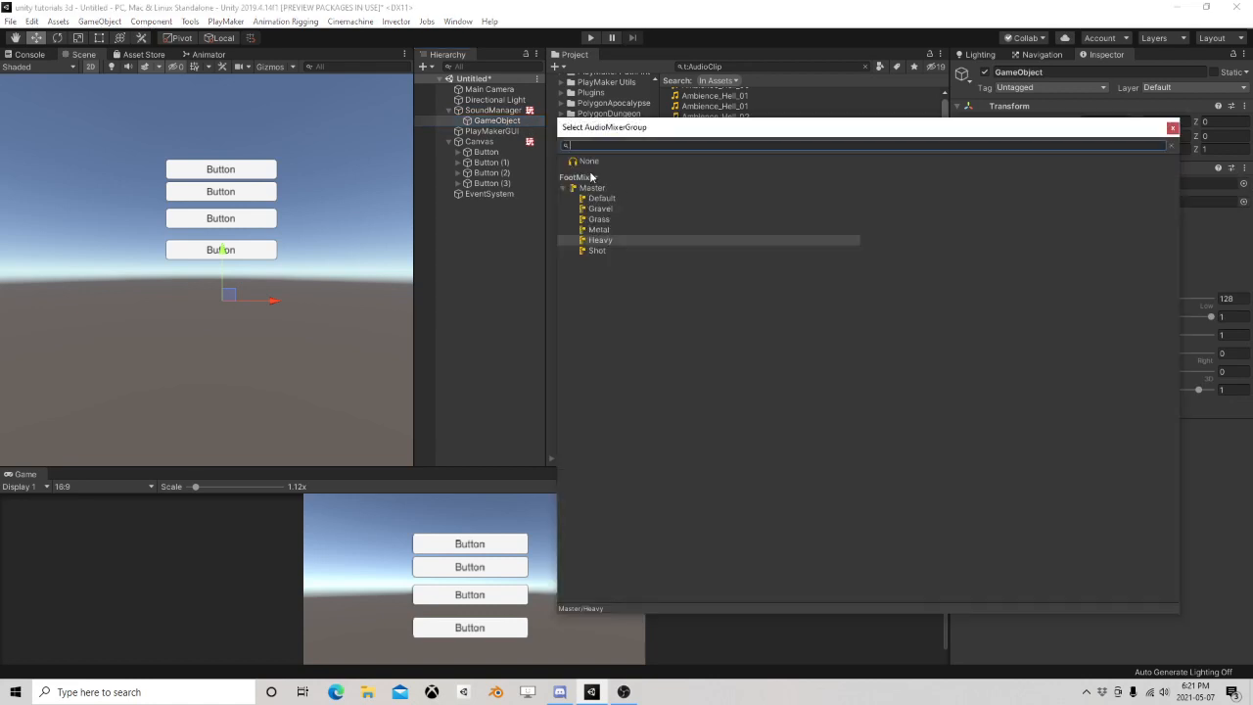
pyautogui.click(673, 160)
pyautogui.click(1172, 128)
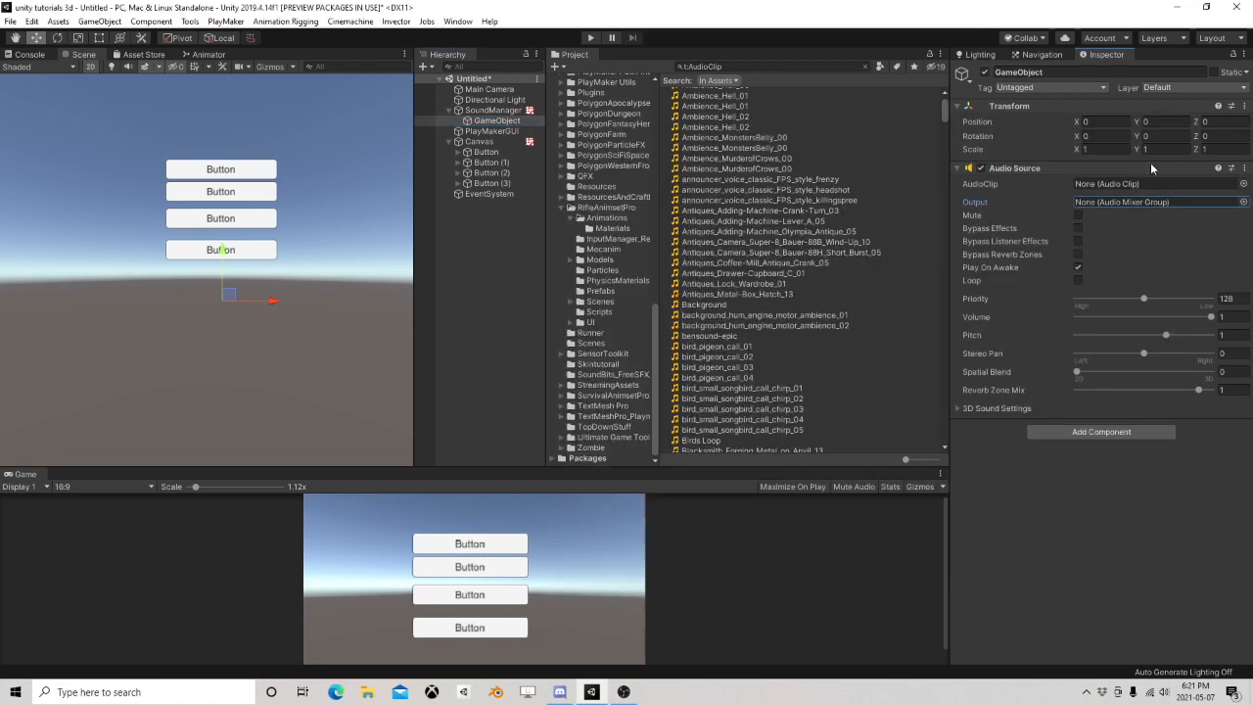
pyautogui.click(1083, 288)
pyautogui.click(1077, 268)
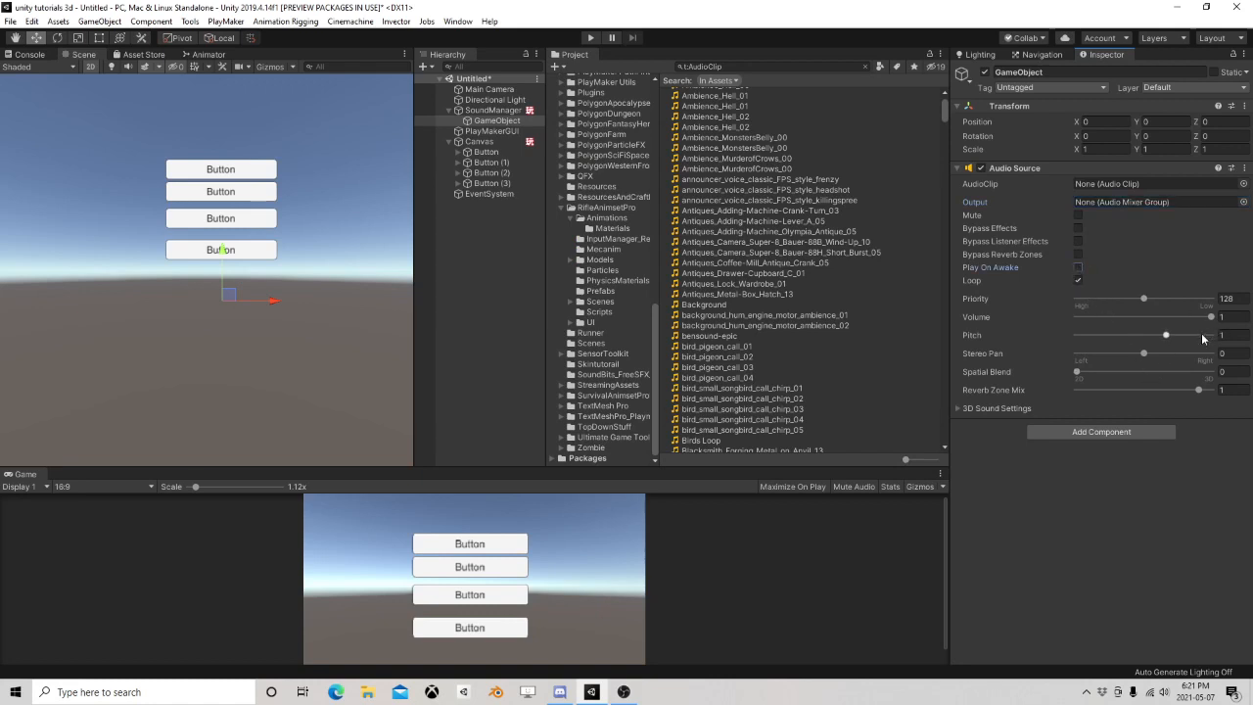
# Step: Reopen the SoundManager's Sound FSM and replace the empty State 3 with a copy of State 2, placed beside the original
pyautogui.click(492, 110)
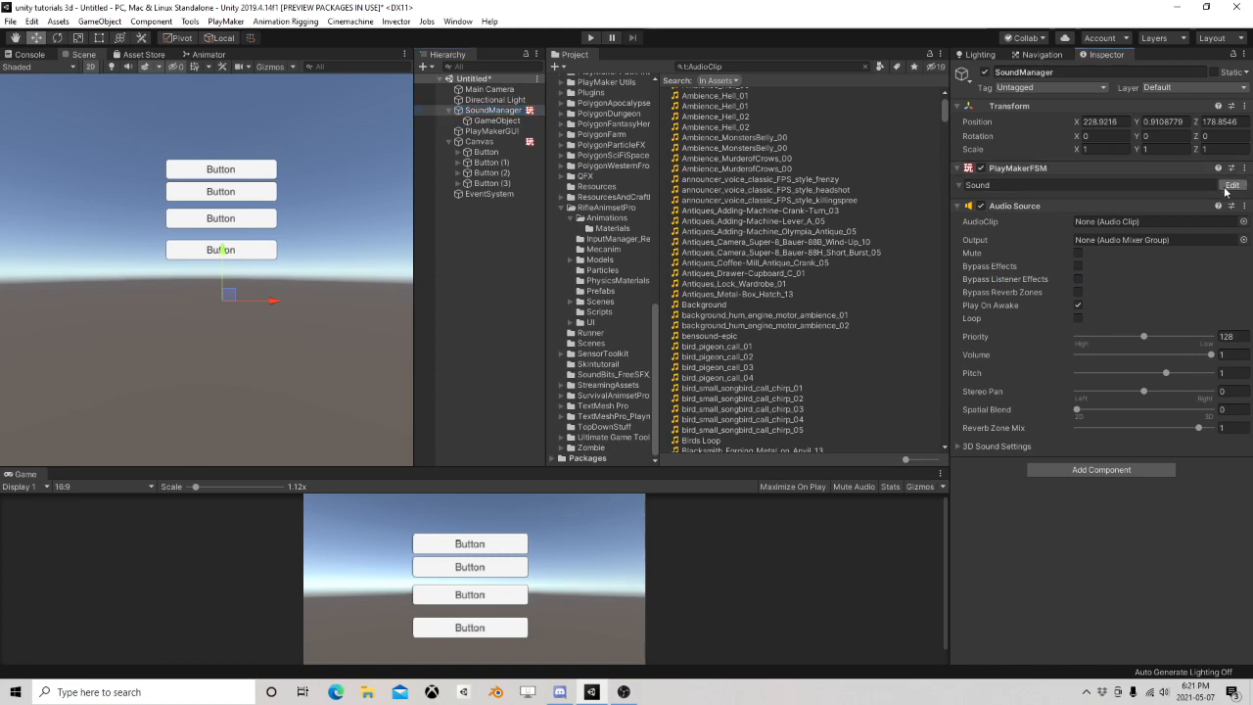
pyautogui.click(1231, 185)
pyautogui.click(402, 307)
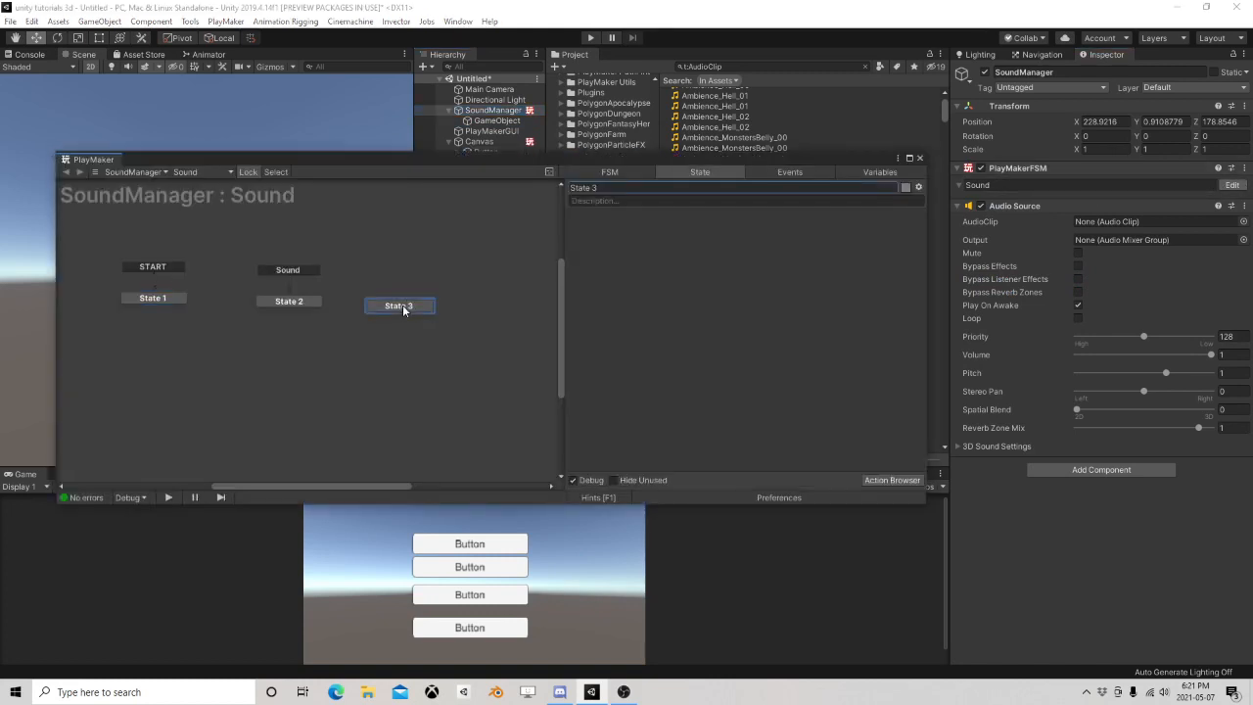
pyautogui.click(301, 301)
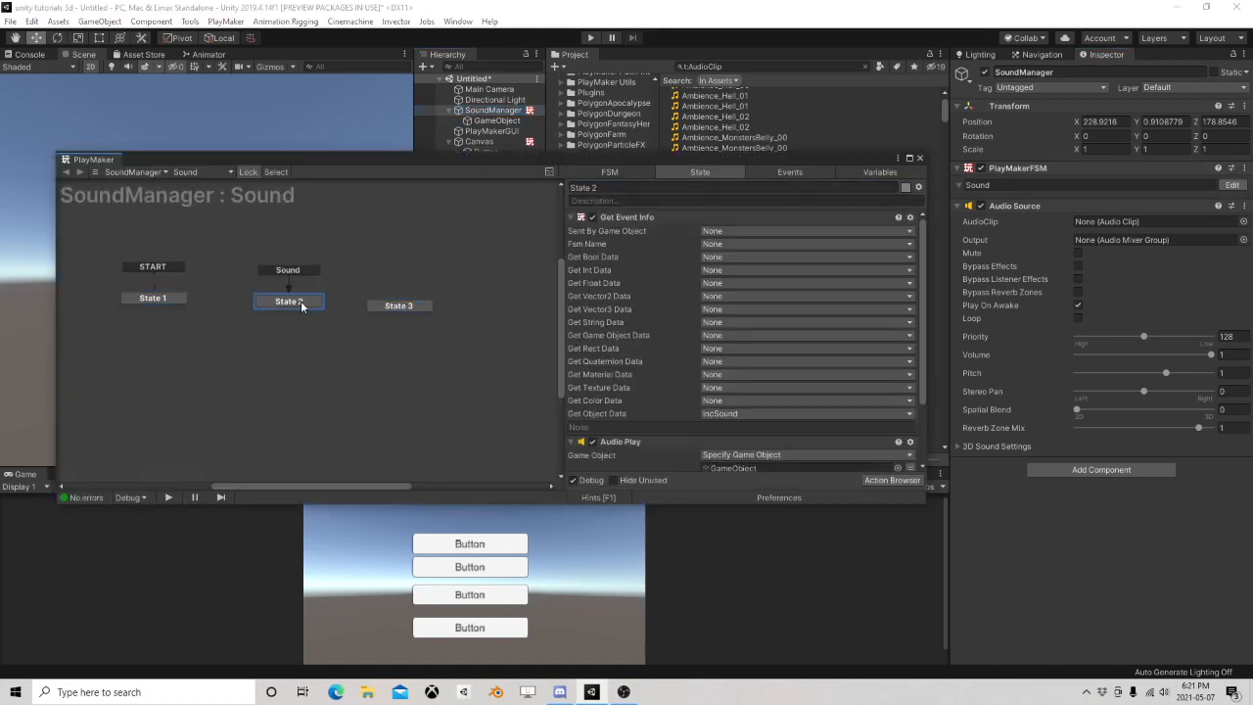
pyautogui.click(622, 357)
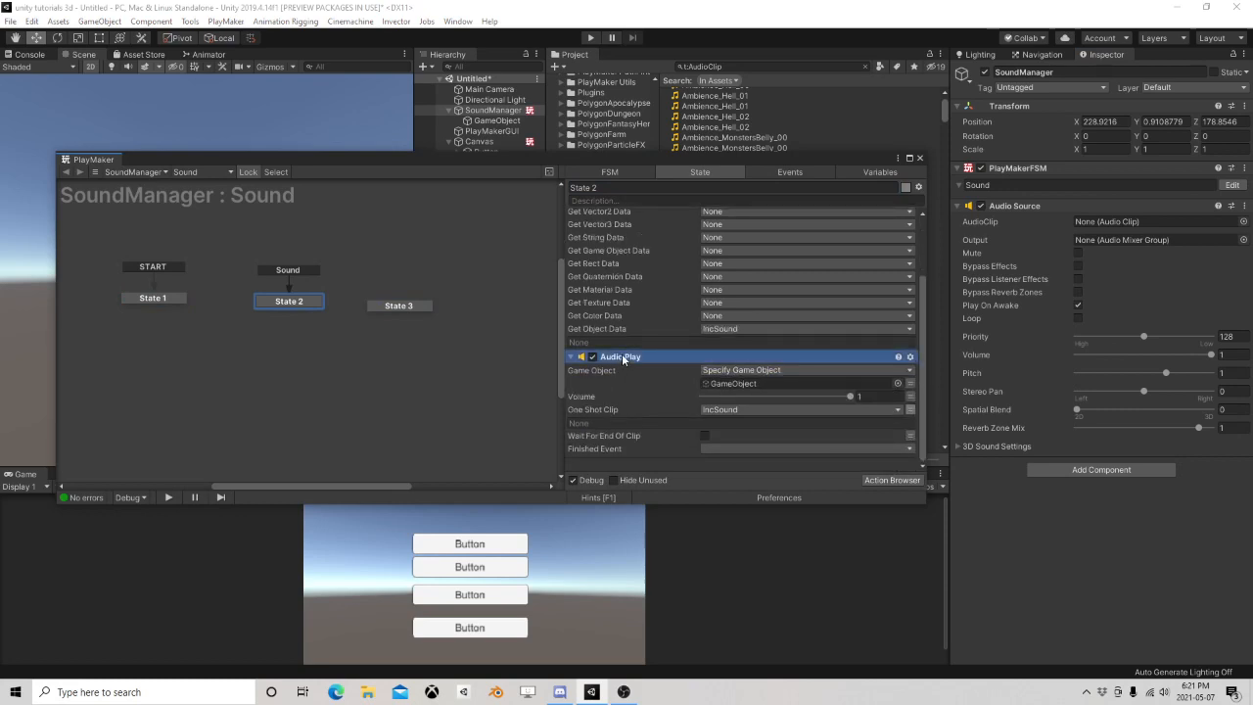
pyautogui.click(394, 307)
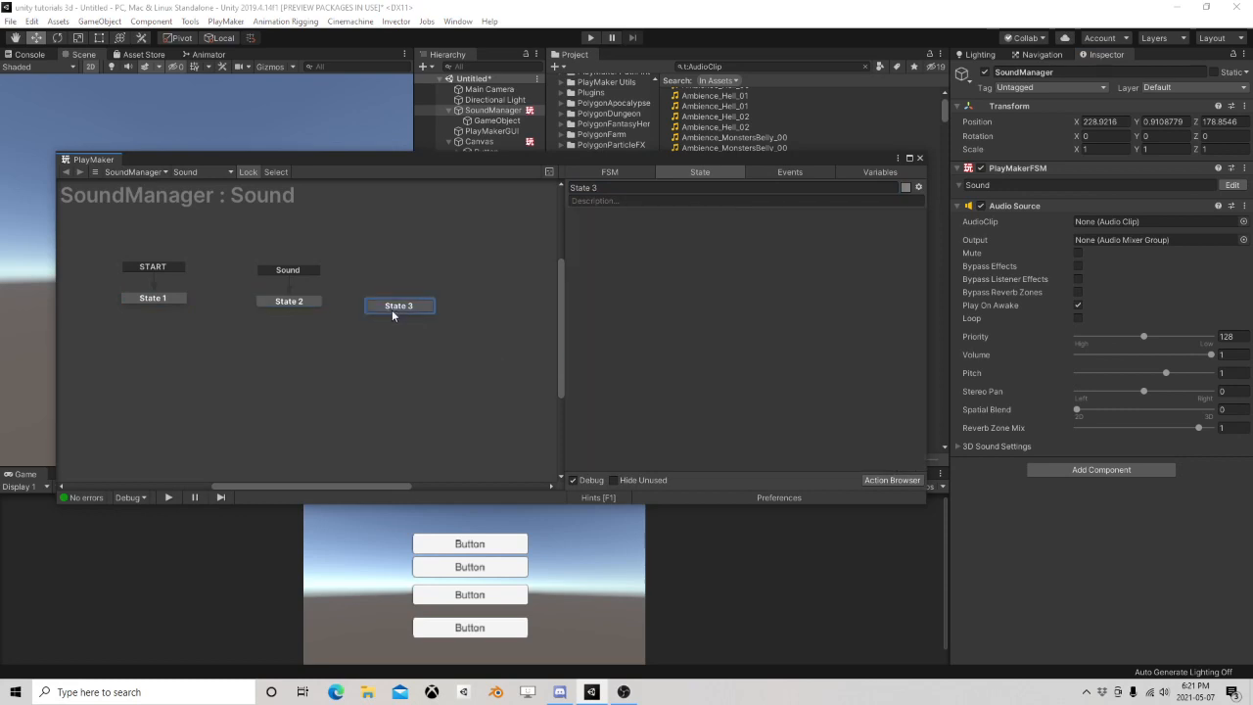
pyautogui.click(290, 302)
pyautogui.rightClick(291, 302)
pyautogui.click(333, 378)
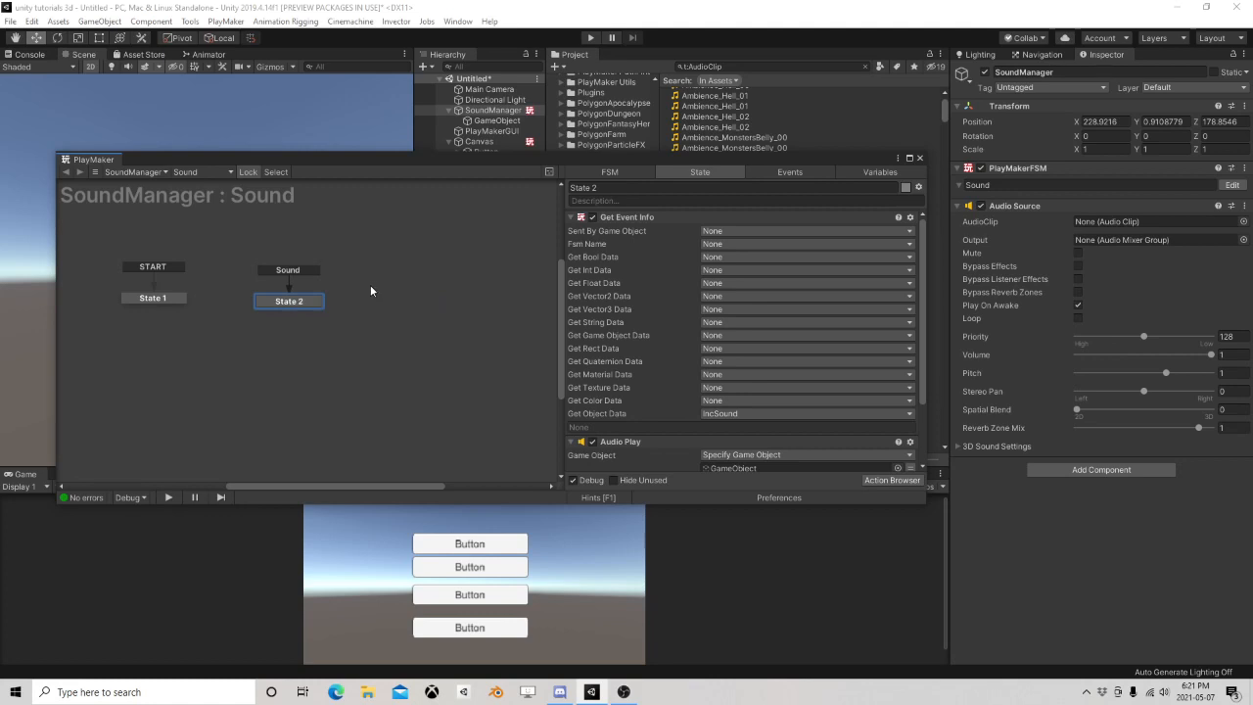
pyautogui.rightClick(370, 292)
pyautogui.click(401, 314)
pyautogui.moveTo(399, 306); pyautogui.dragTo(392, 314)
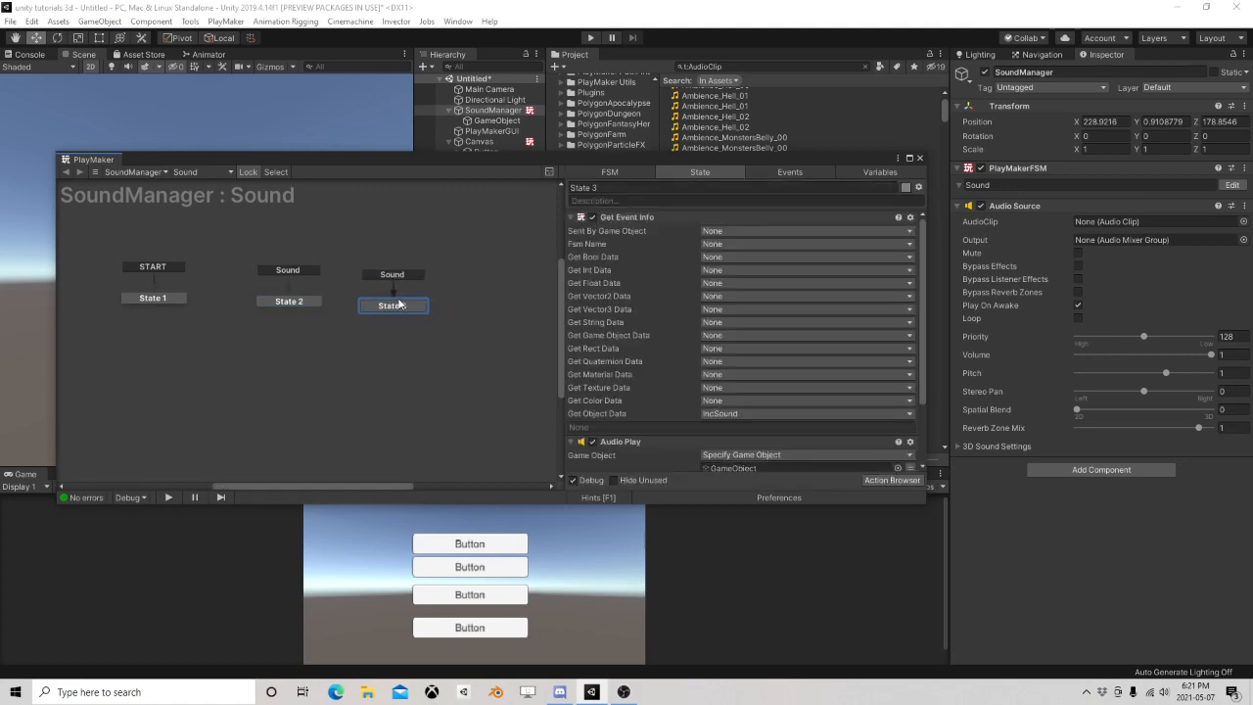
# Step: Add a Music event to the Sound FSM and assign it to State 3's global transition
pyautogui.click(783, 171)
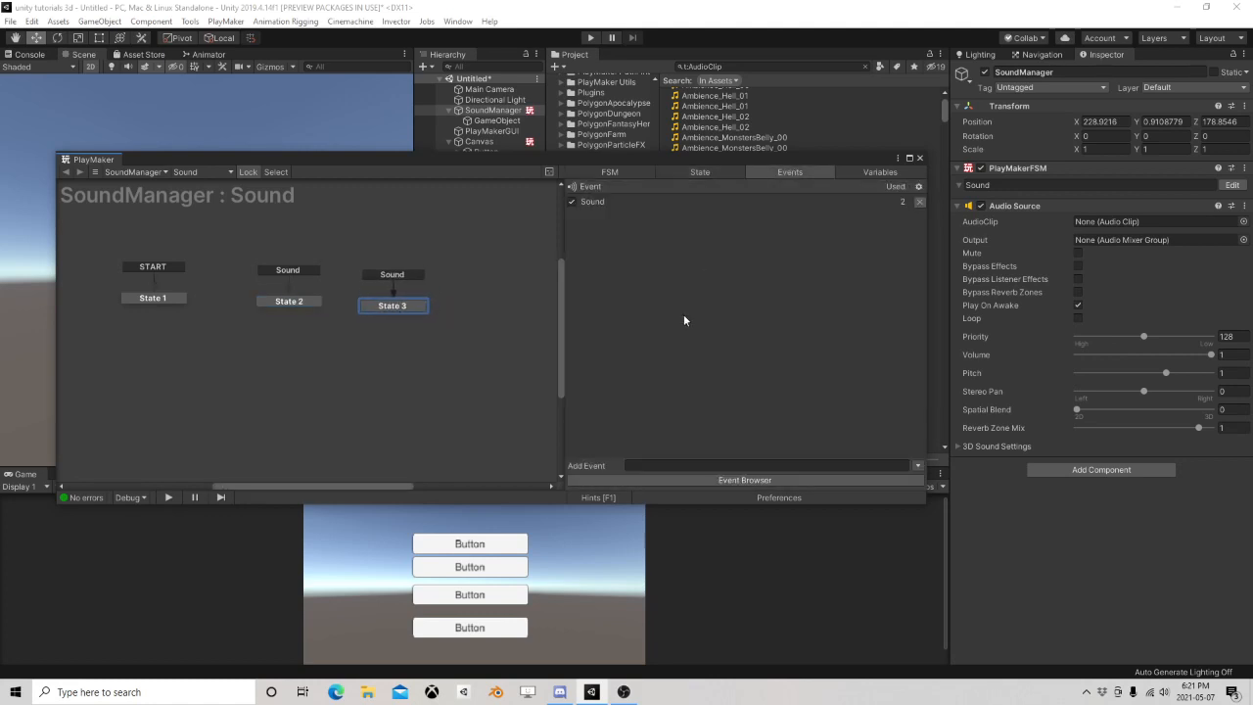
pyautogui.click(672, 462)
pyautogui.write('Music')
pyautogui.press('Return')
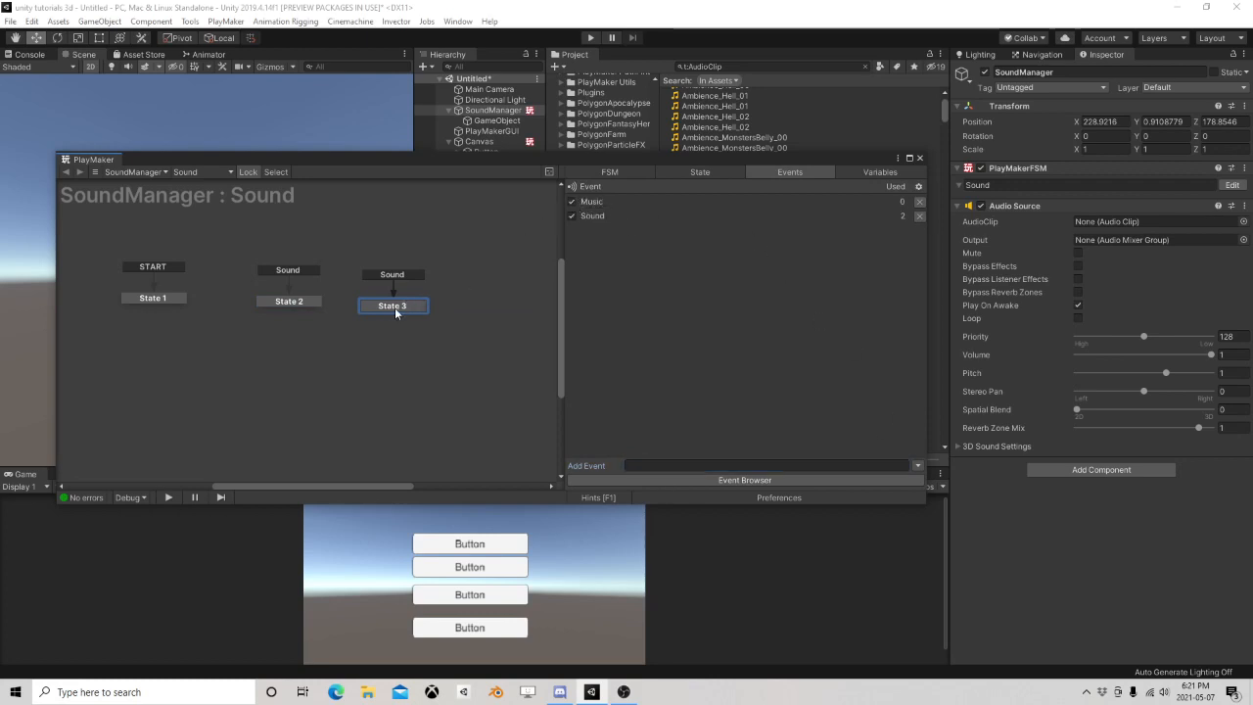
pyautogui.rightClick(391, 277)
pyautogui.moveTo(447, 299)
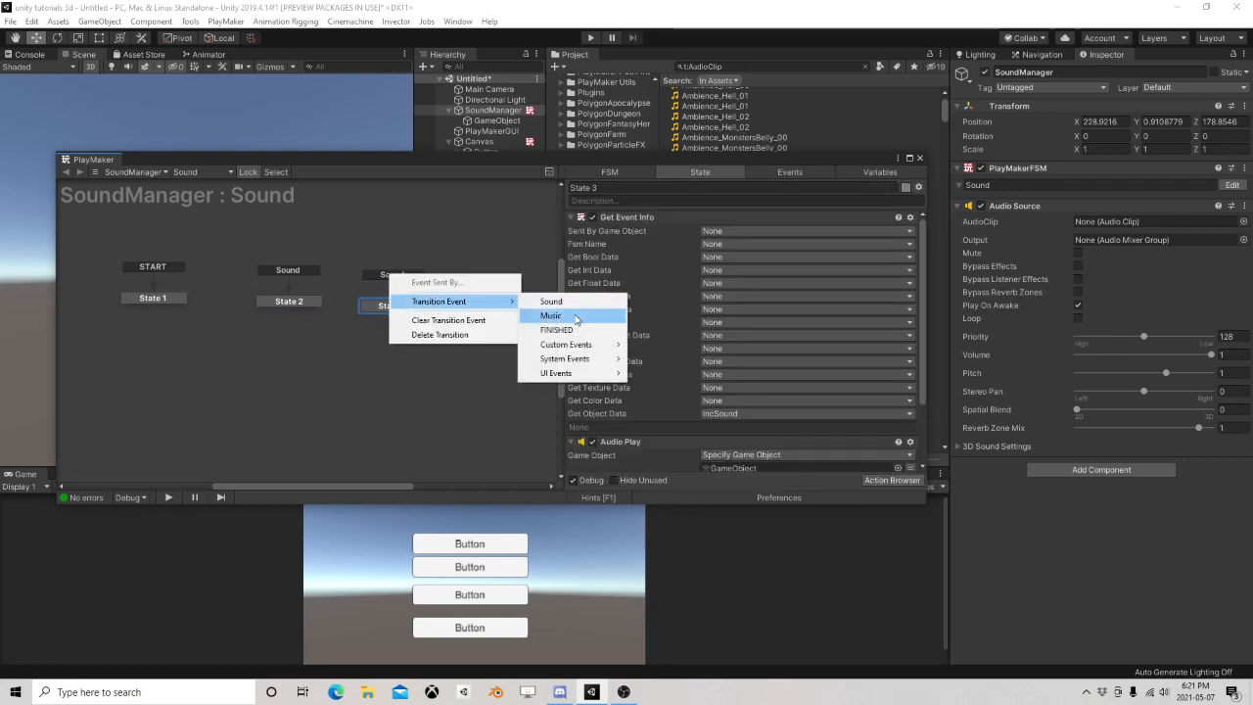
pyautogui.click(553, 313)
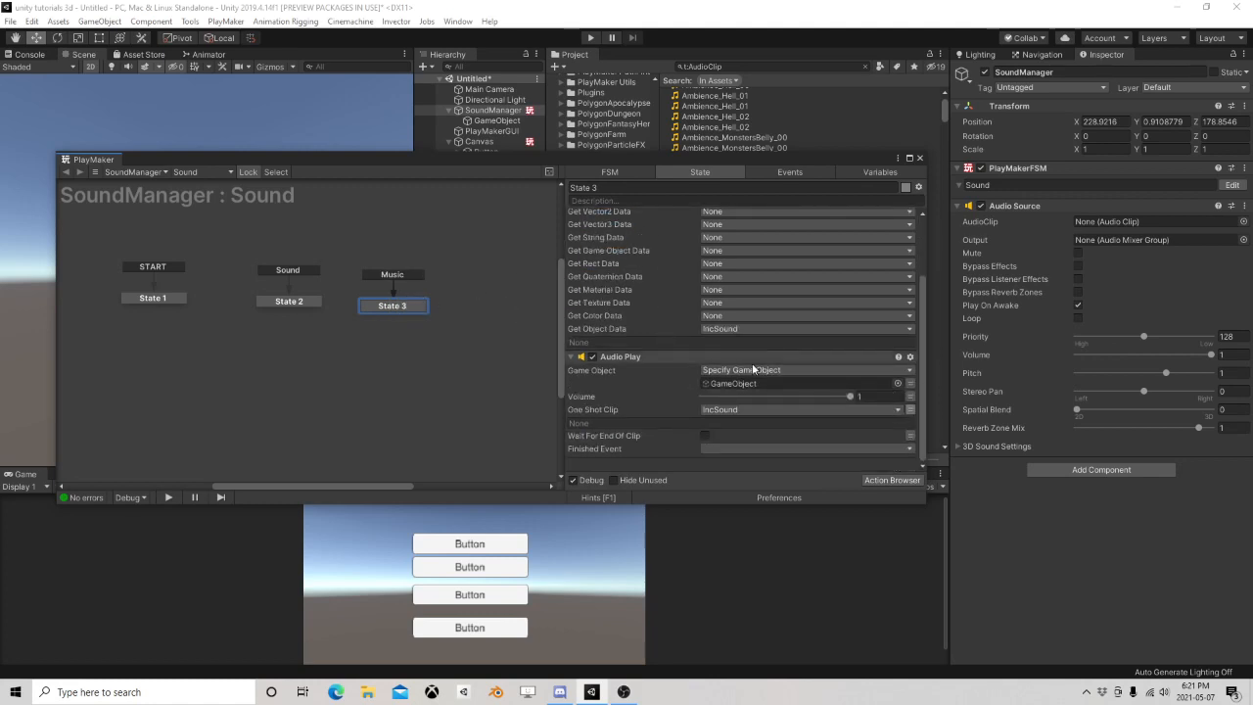
# Step: Set the Game Object option of State 2's Audio Play action to Use Owner
pyautogui.click(283, 303)
pyautogui.scroll(-3, 744, 323)
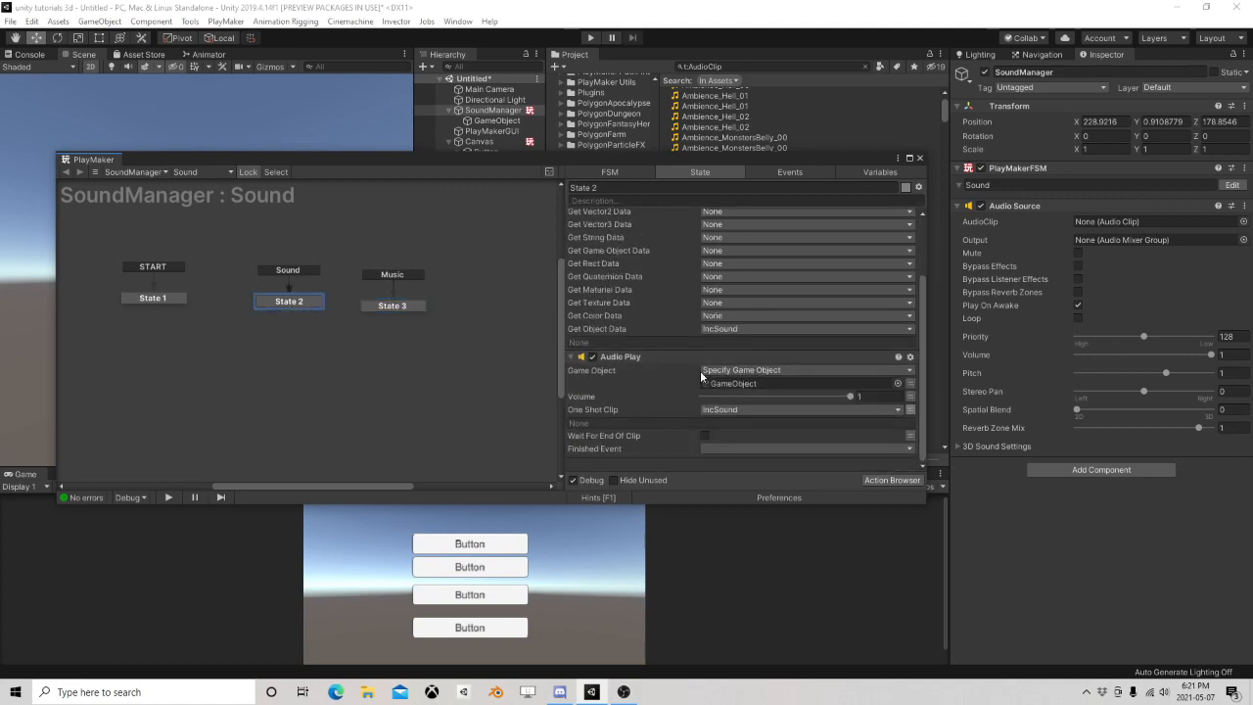
pyautogui.click(764, 370)
pyautogui.click(734, 384)
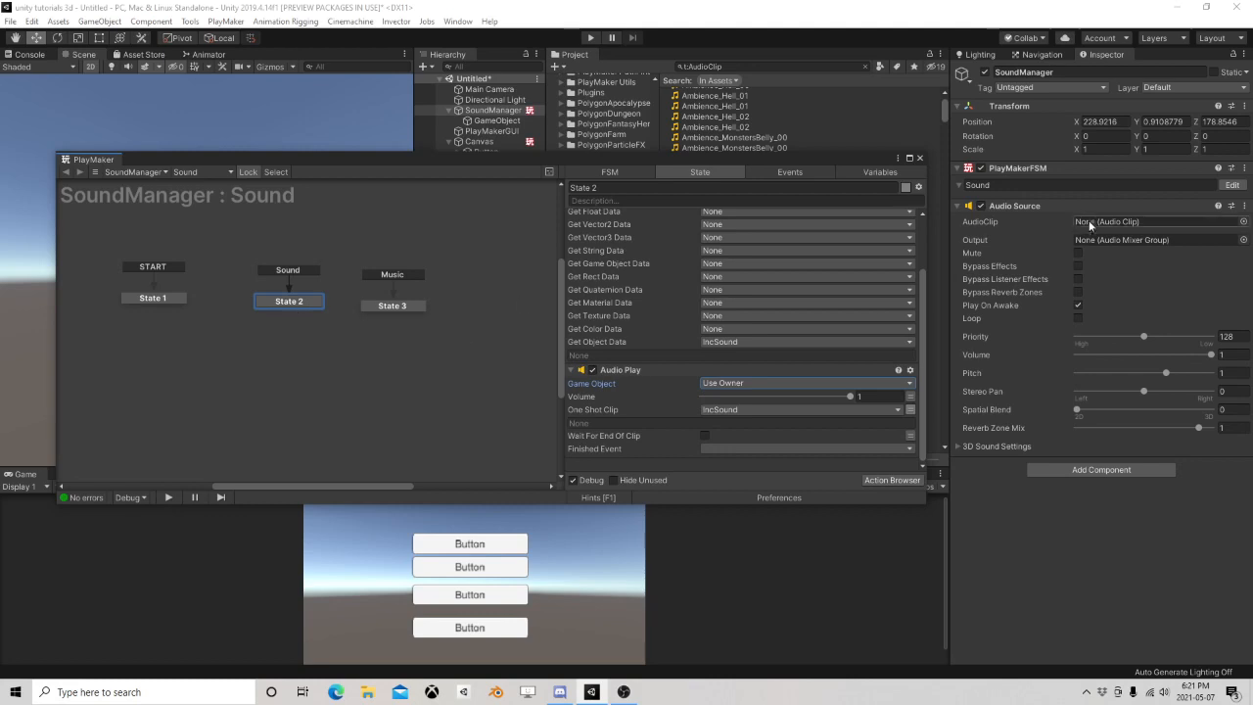
# Step: Add a Set Audio Clip action to State 3 and place it before the Audio Play action
pyautogui.click(392, 306)
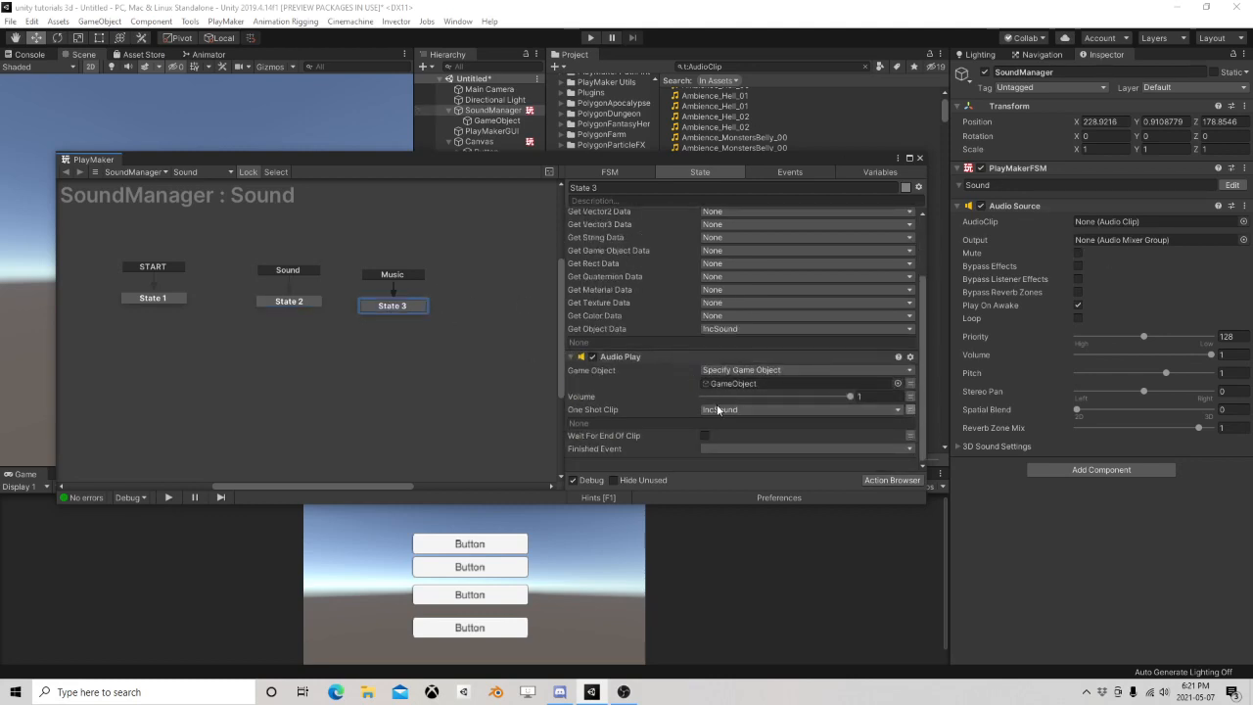
pyautogui.click(496, 120)
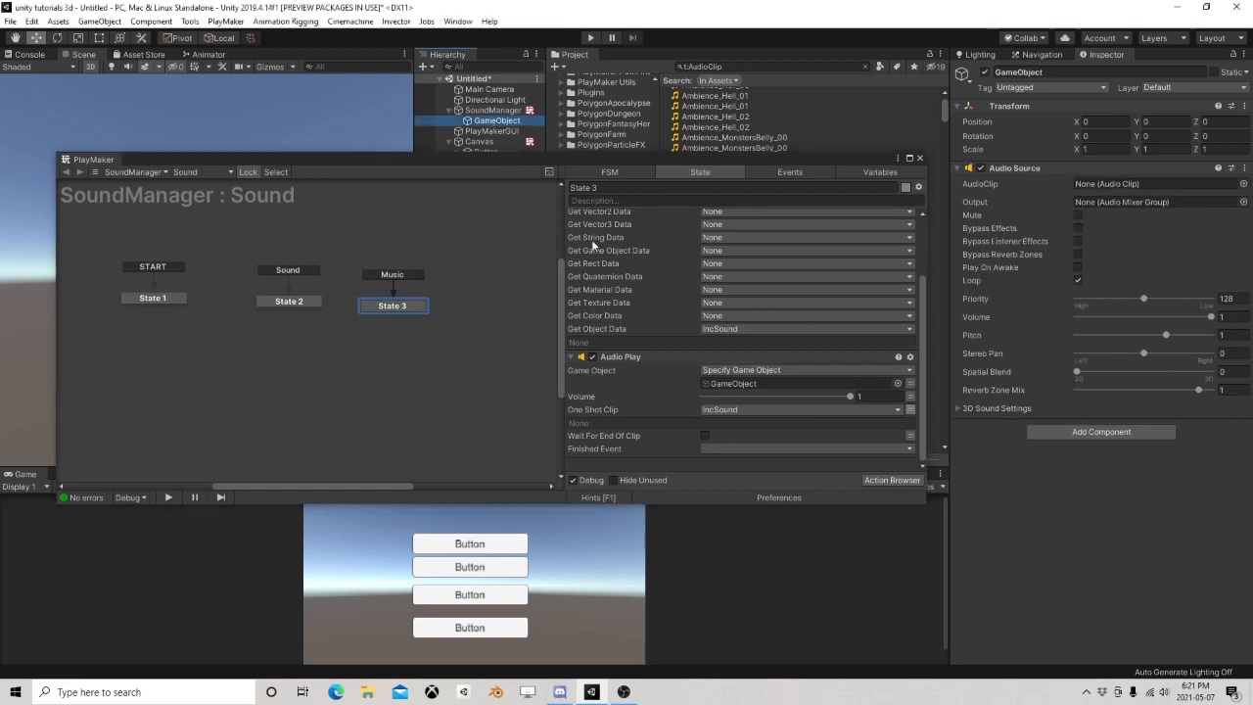
pyautogui.moveTo(386, 306); pyautogui.dragTo(378, 306)
pyautogui.scroll(-2, 644, 390)
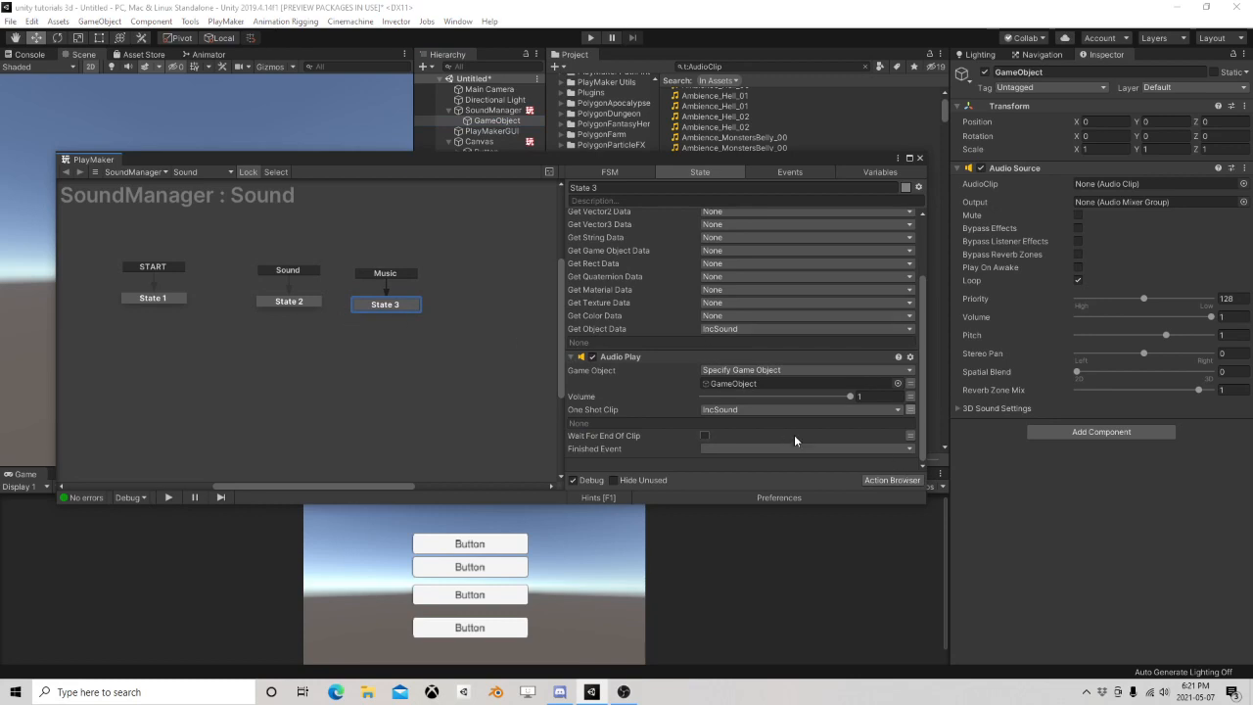
pyautogui.click(882, 480)
pyautogui.write('se')
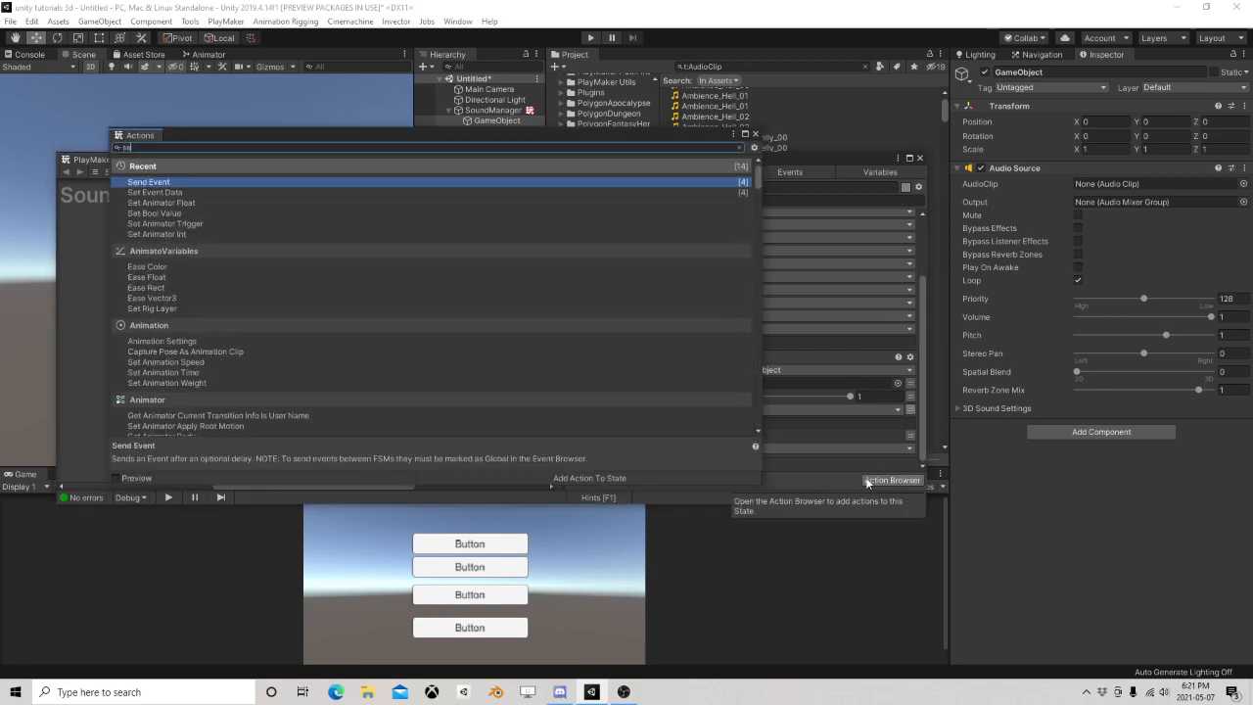
pyautogui.write('t au')
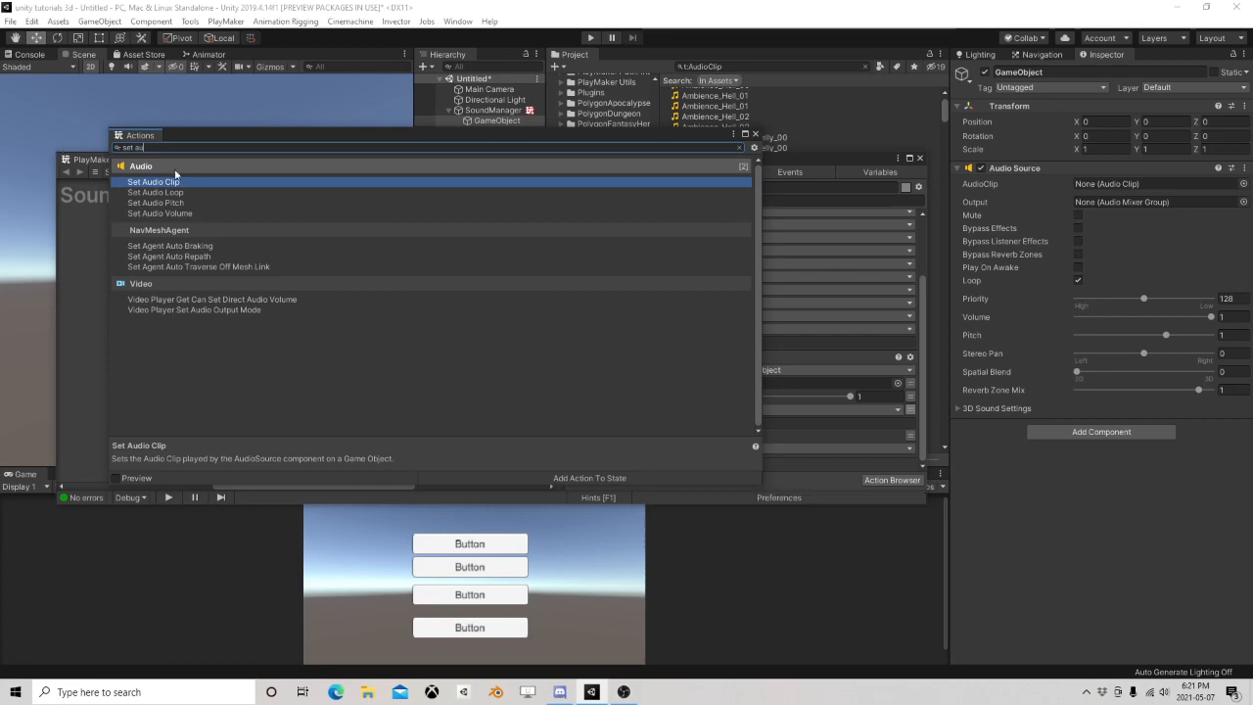
pyautogui.doubleClick(156, 182)
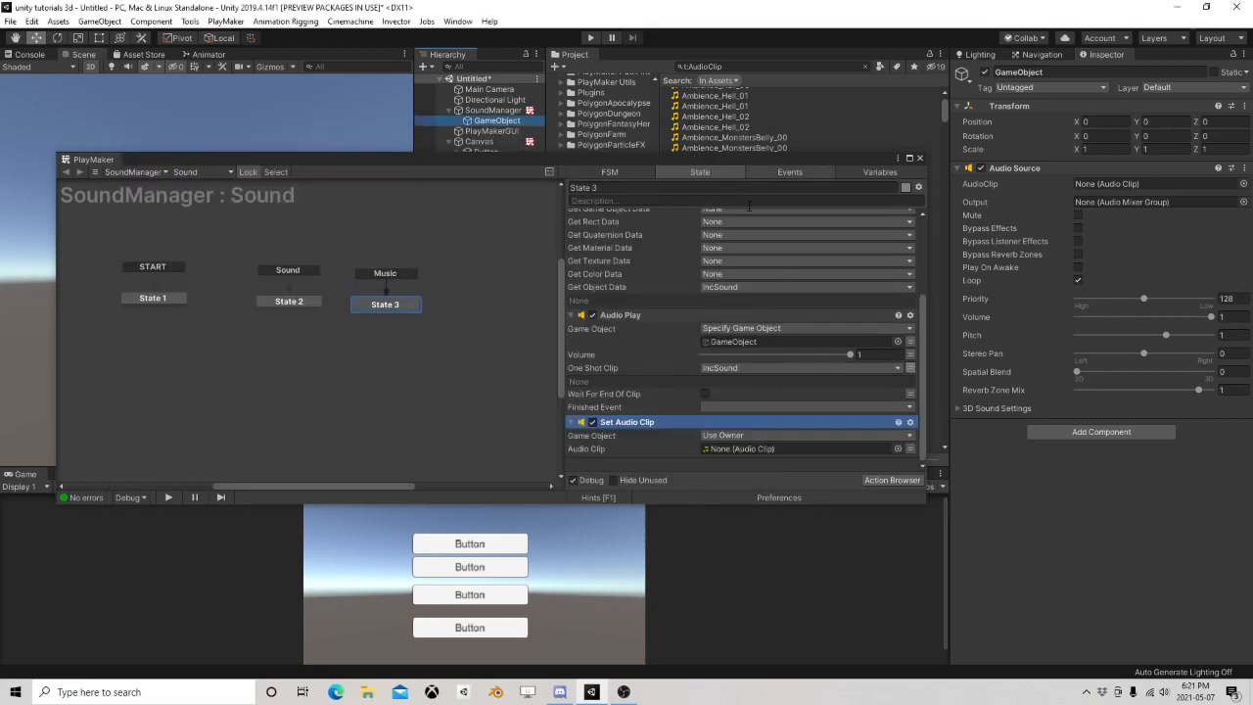
pyautogui.click(754, 134)
pyautogui.moveTo(631, 429); pyautogui.dragTo(654, 335)
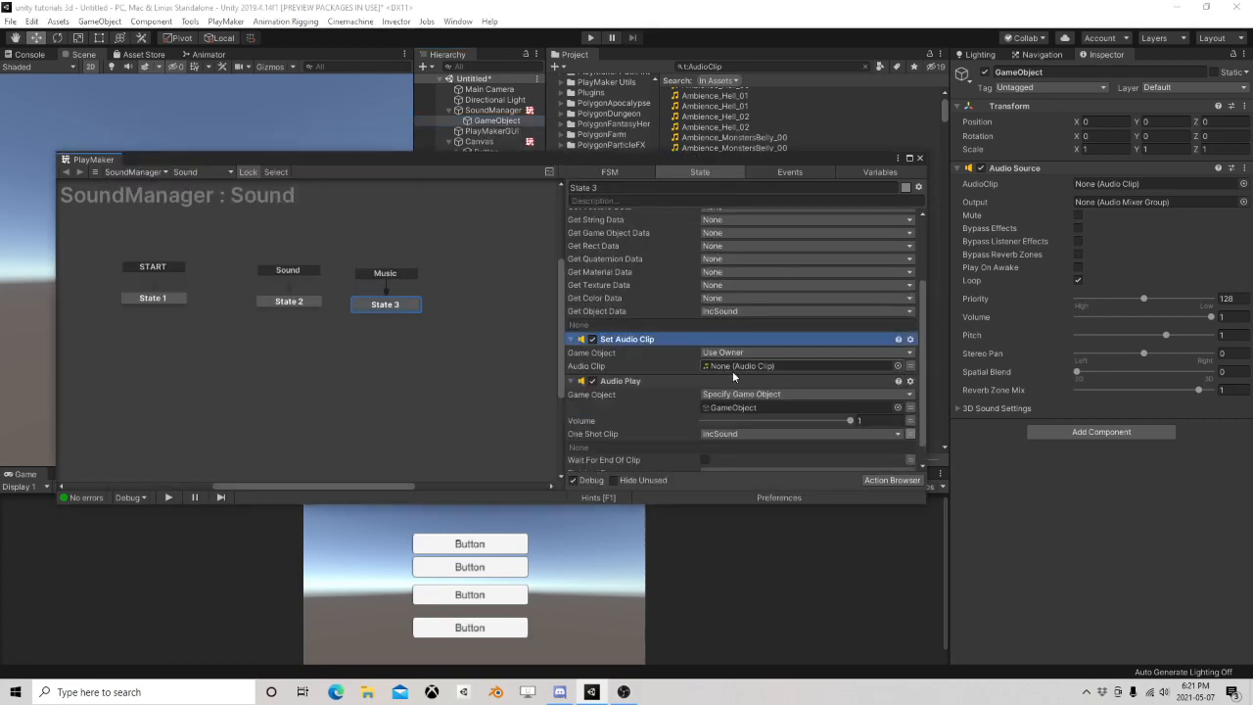
# Step: Target State 3's Set Audio Clip action at the SoundManager's child GameObject and set its Audio Clip to the IncSound variable
pyautogui.click(741, 353)
pyautogui.click(752, 382)
pyautogui.moveTo(496, 121); pyautogui.dragTo(744, 366)
pyautogui.click(910, 379)
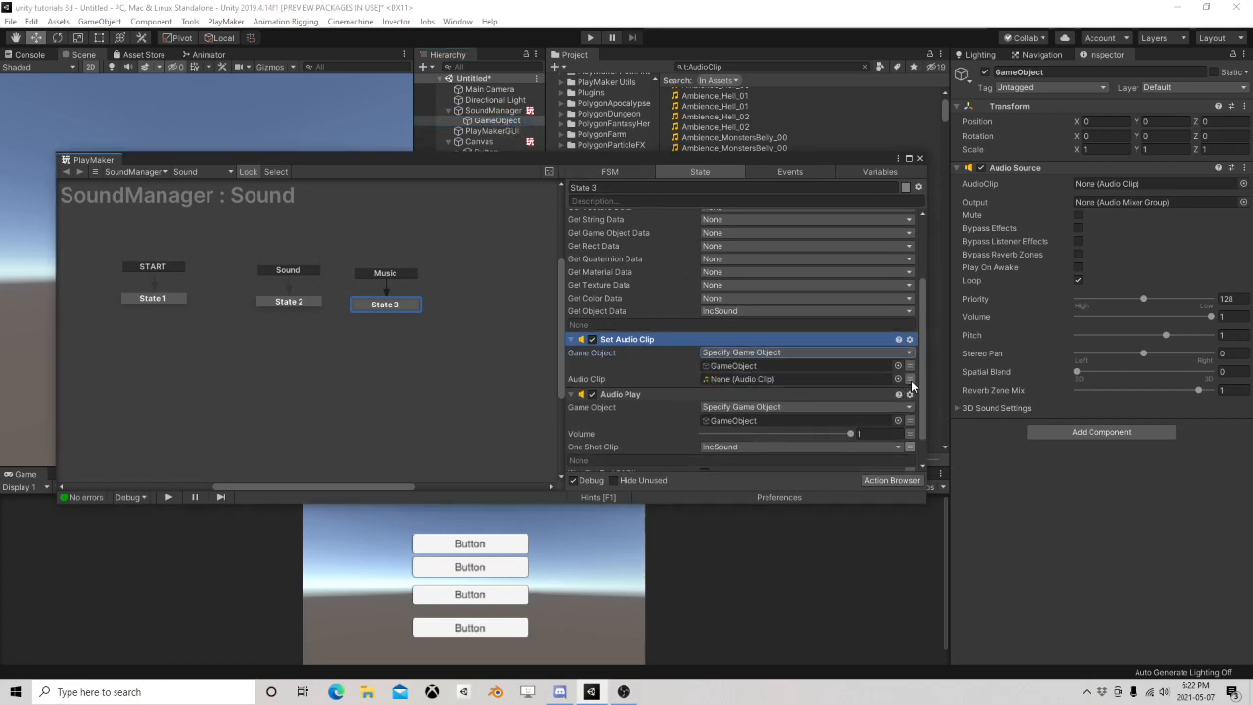
pyautogui.click(820, 367)
pyautogui.click(809, 378)
pyautogui.click(739, 407)
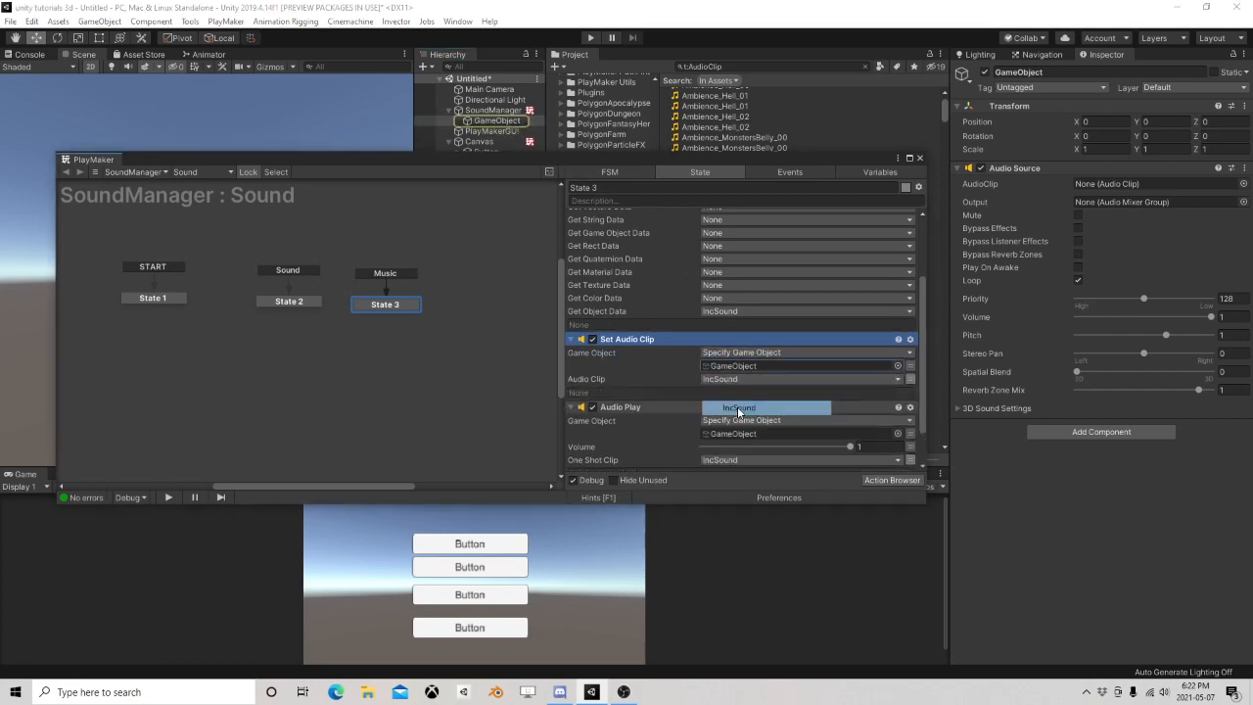
# Step: Set the One Shot Clip of State 3's Audio Play action to None and close the FSM editor
pyautogui.scroll(-2, 779, 437)
pyautogui.scroll(-1, 779, 437)
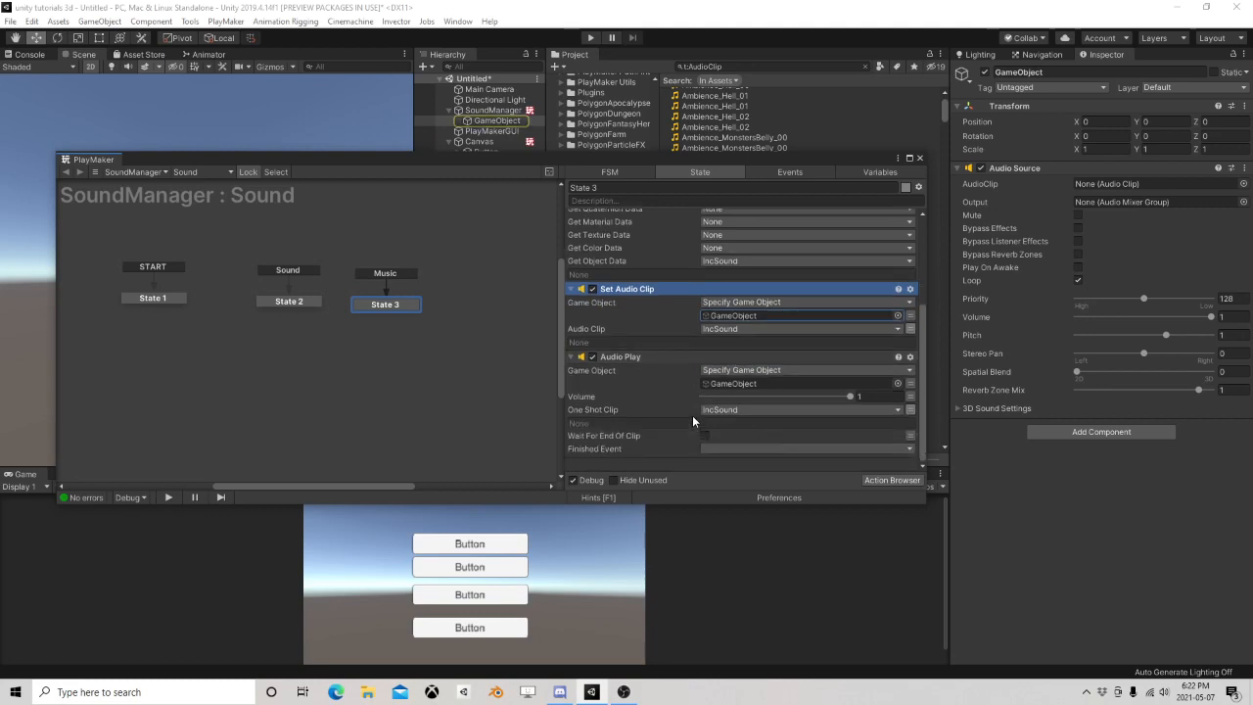
pyautogui.click(911, 410)
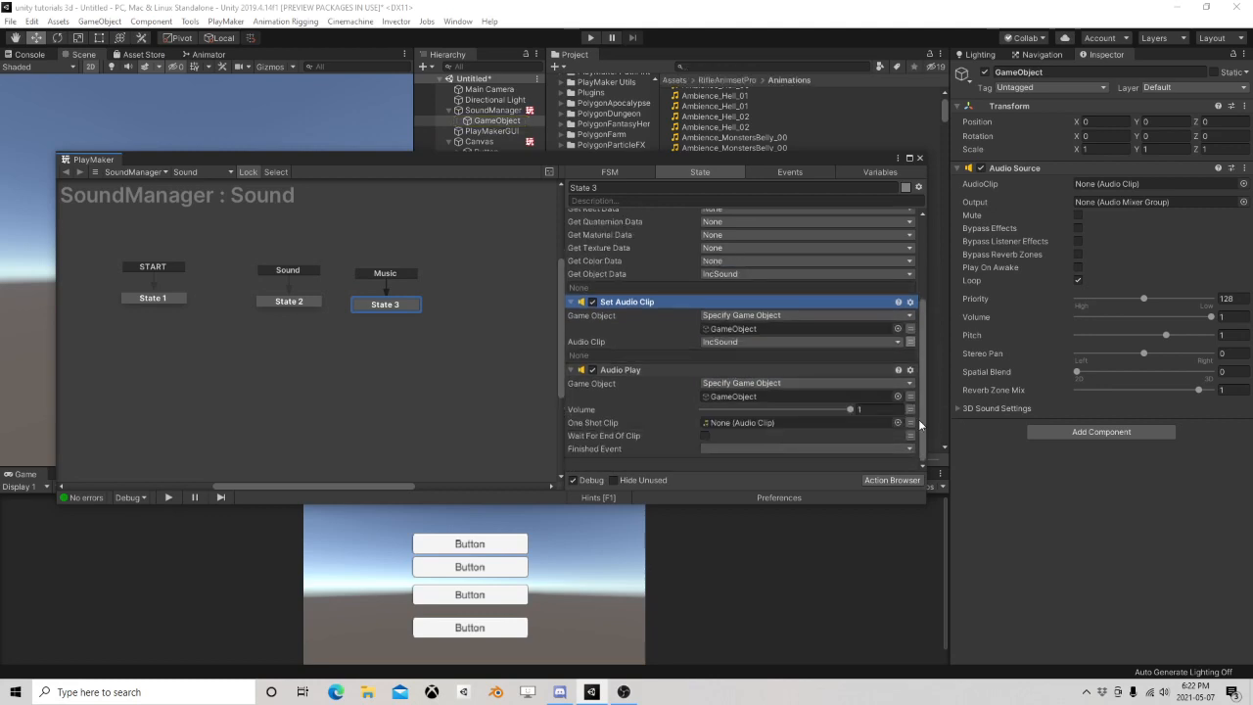
pyautogui.click(910, 423)
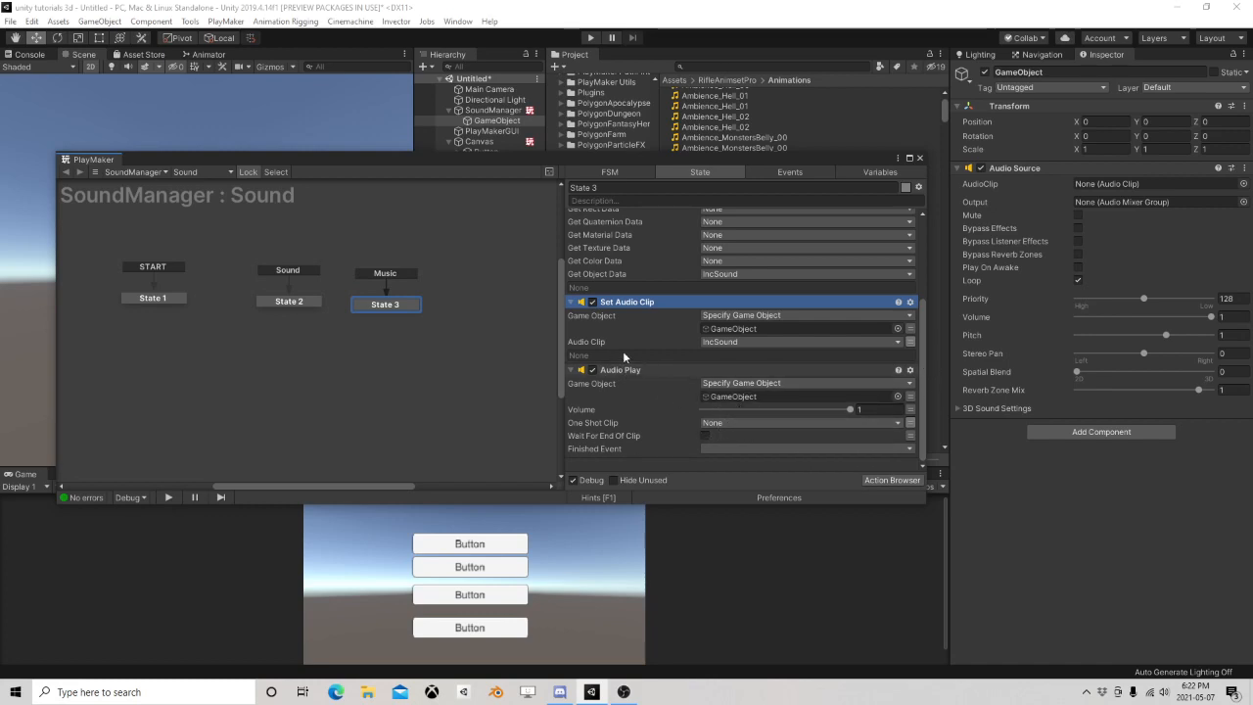
pyautogui.click(919, 159)
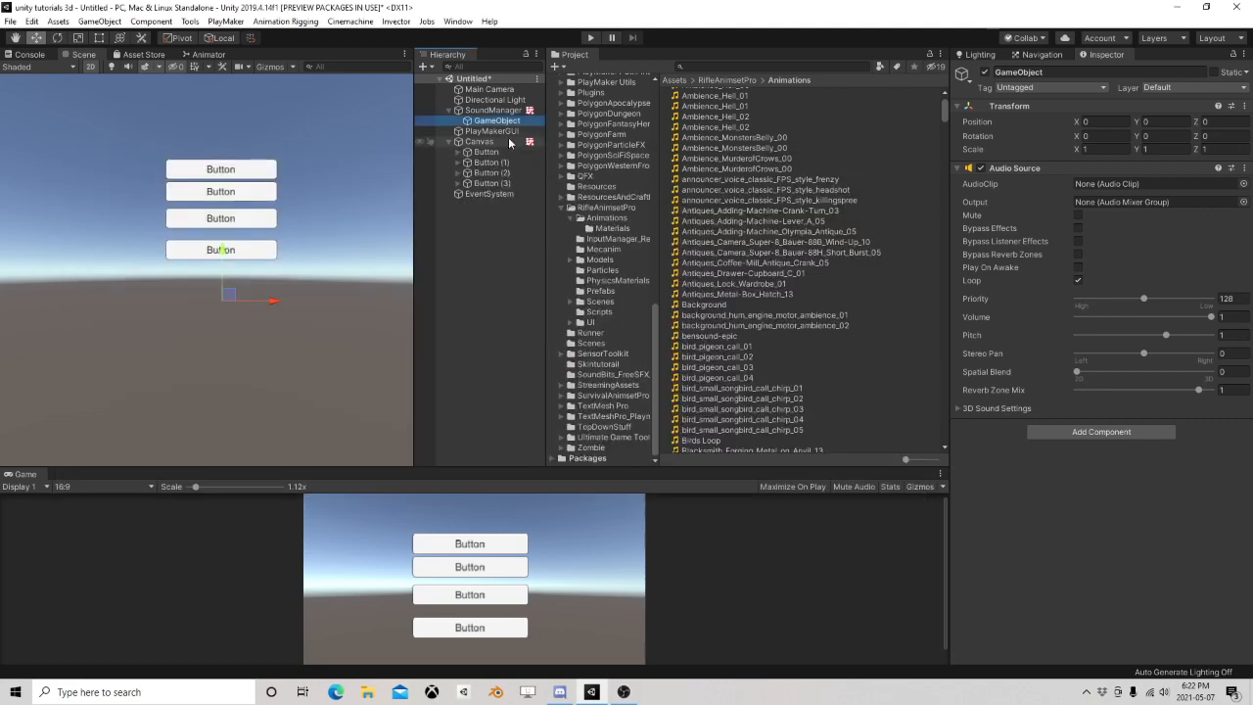
# Step: In the Canvas FSM, set State 2's Send Event action to the global Music event and close the editor
pyautogui.click(479, 141)
pyautogui.click(1232, 512)
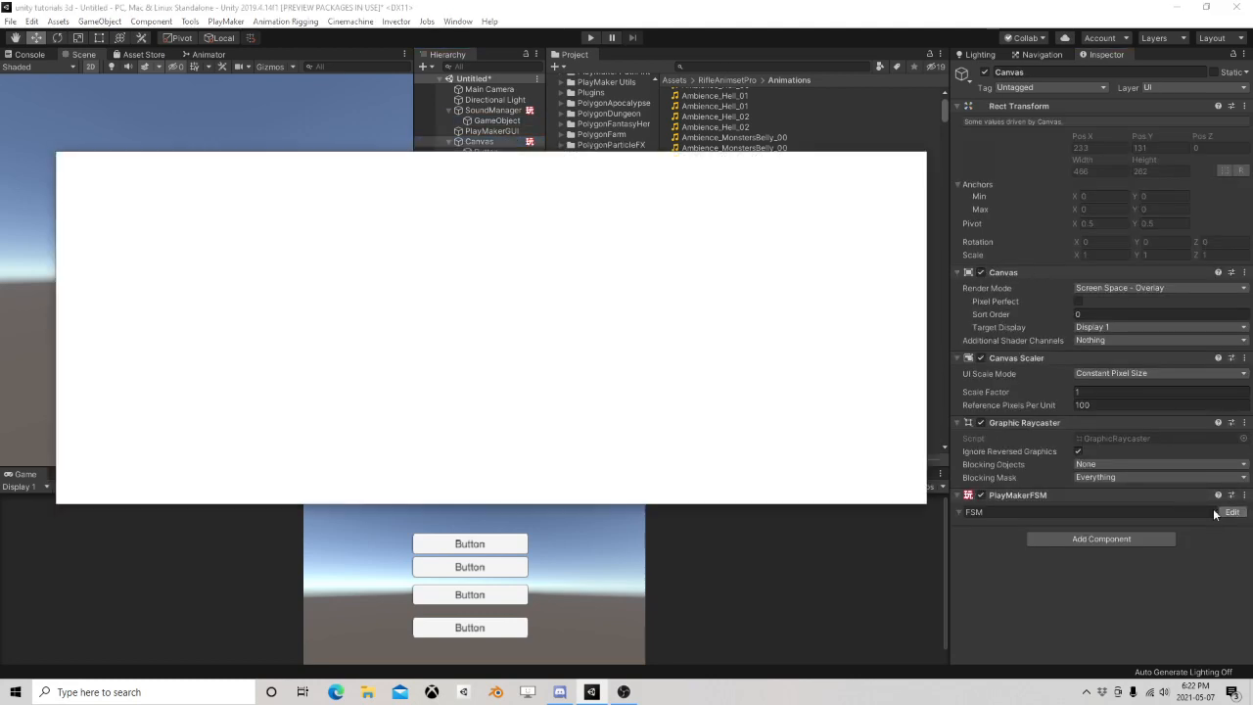
pyautogui.click(311, 368)
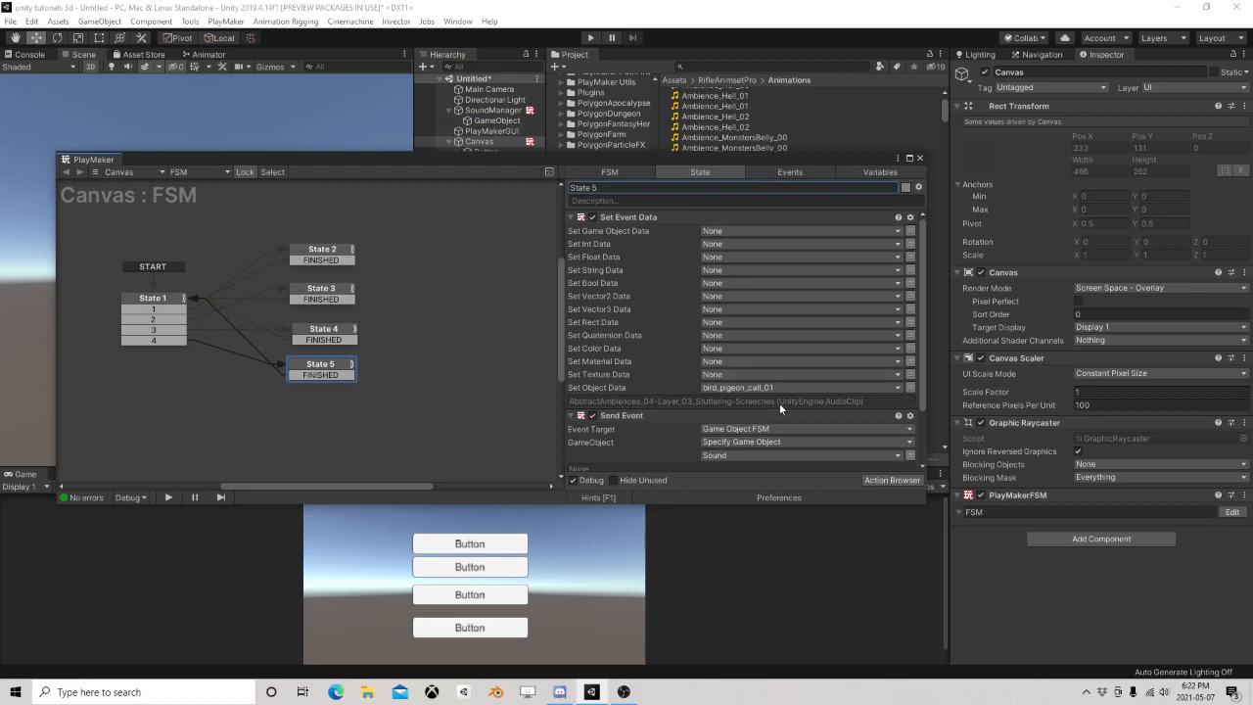
pyautogui.scroll(-3, 780, 405)
pyautogui.click(727, 422)
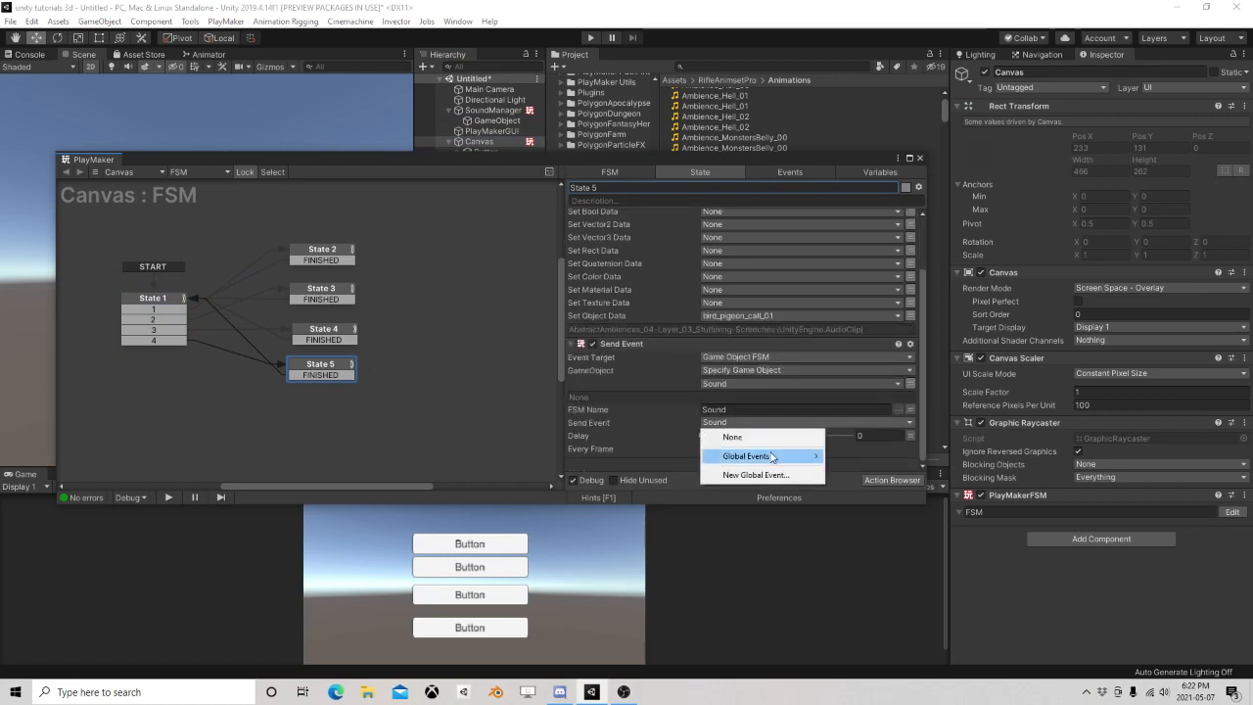
pyautogui.click(626, 419)
pyautogui.click(322, 250)
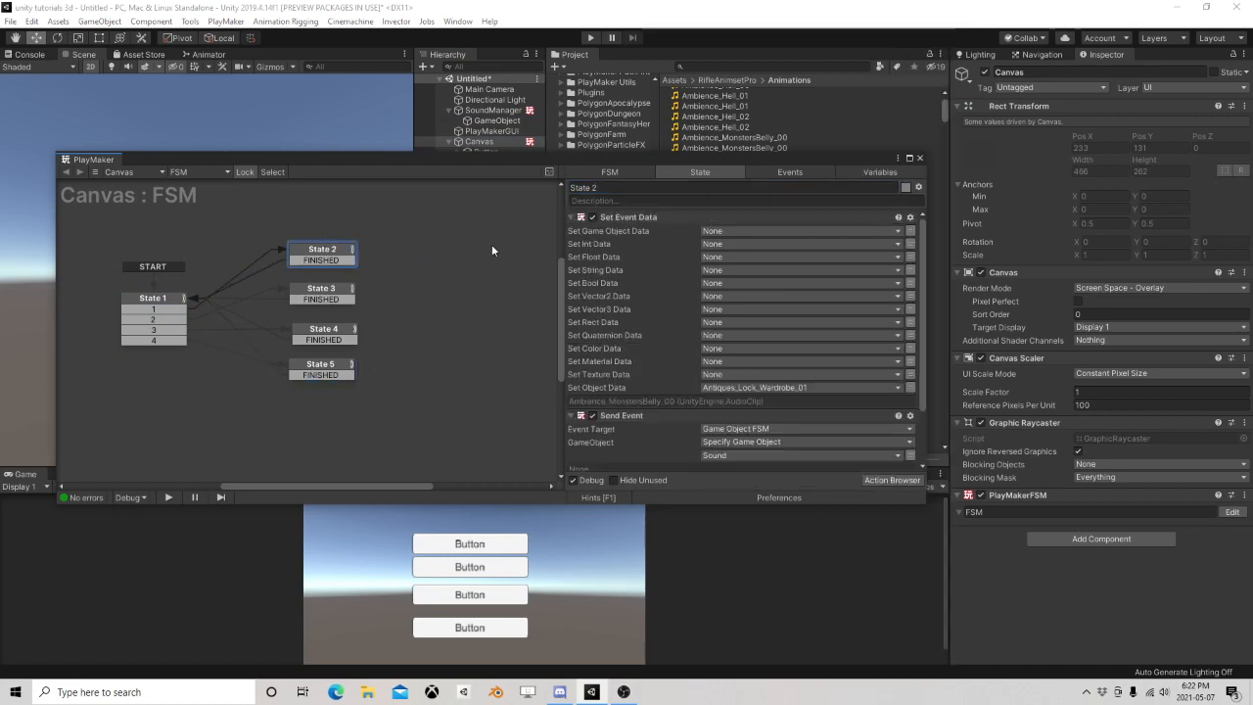
pyautogui.scroll(-2, 725, 393)
pyautogui.click(724, 423)
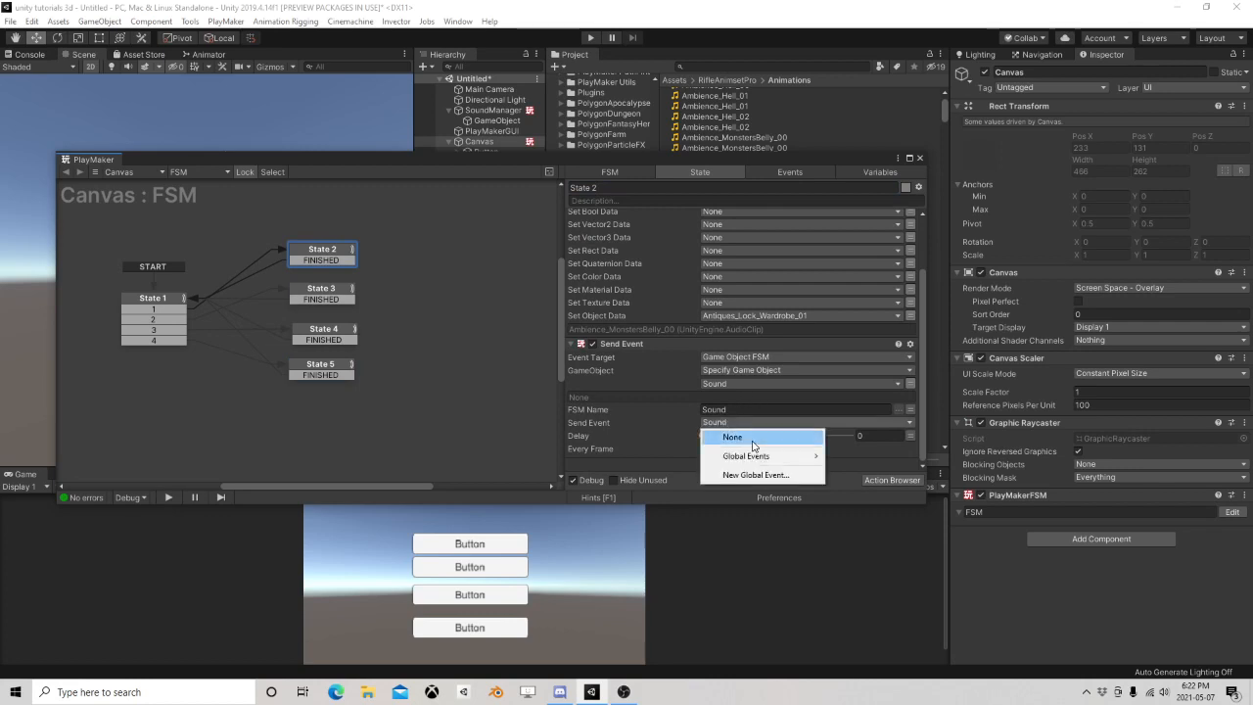
pyautogui.moveTo(749, 456)
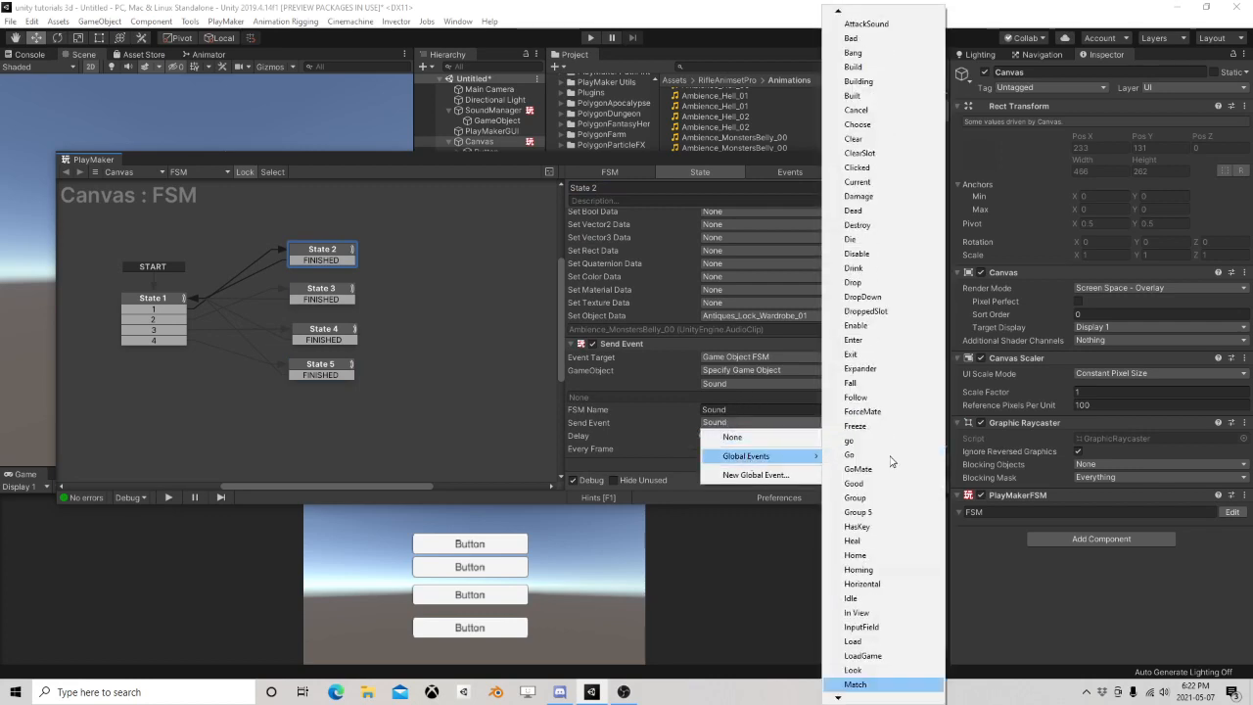
pyautogui.scroll(-5, 875, 665)
pyautogui.click(855, 685)
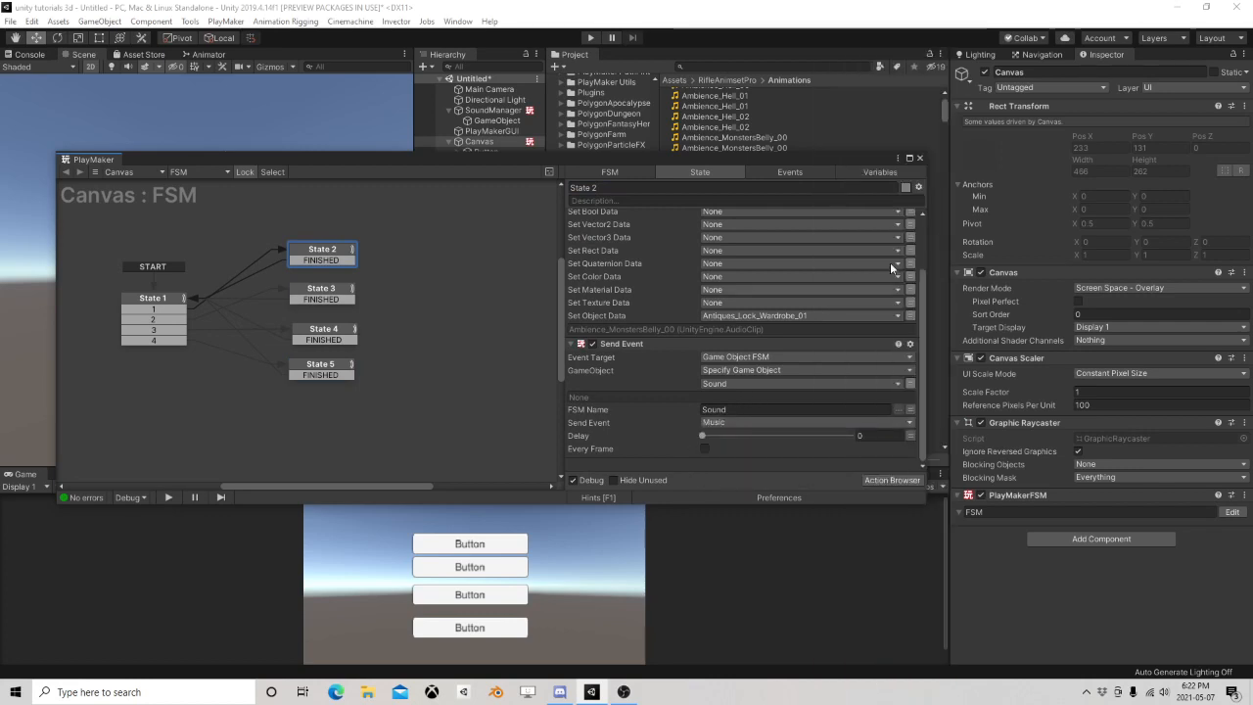
pyautogui.click(859, 131)
# Step: Test the UI buttons in Play mode, inspect the Audio Sources on SoundManager and its child GameObject, and stop the run
pyautogui.click(591, 38)
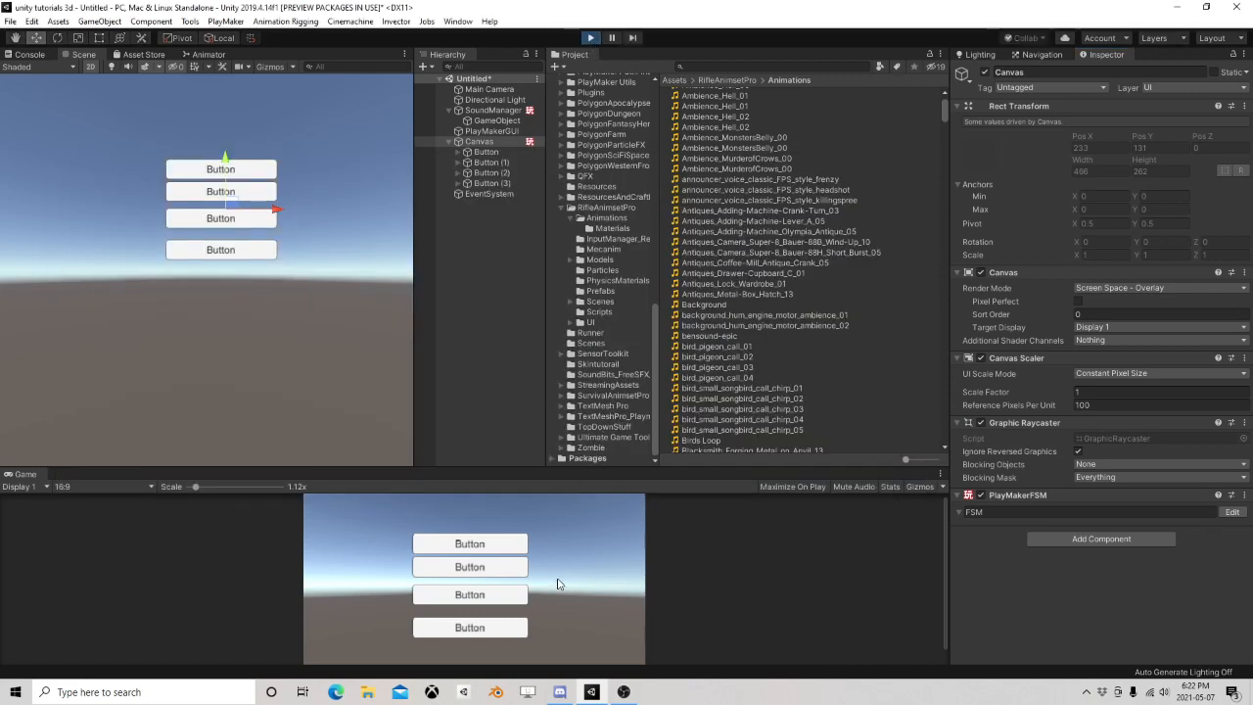
pyautogui.click(478, 590)
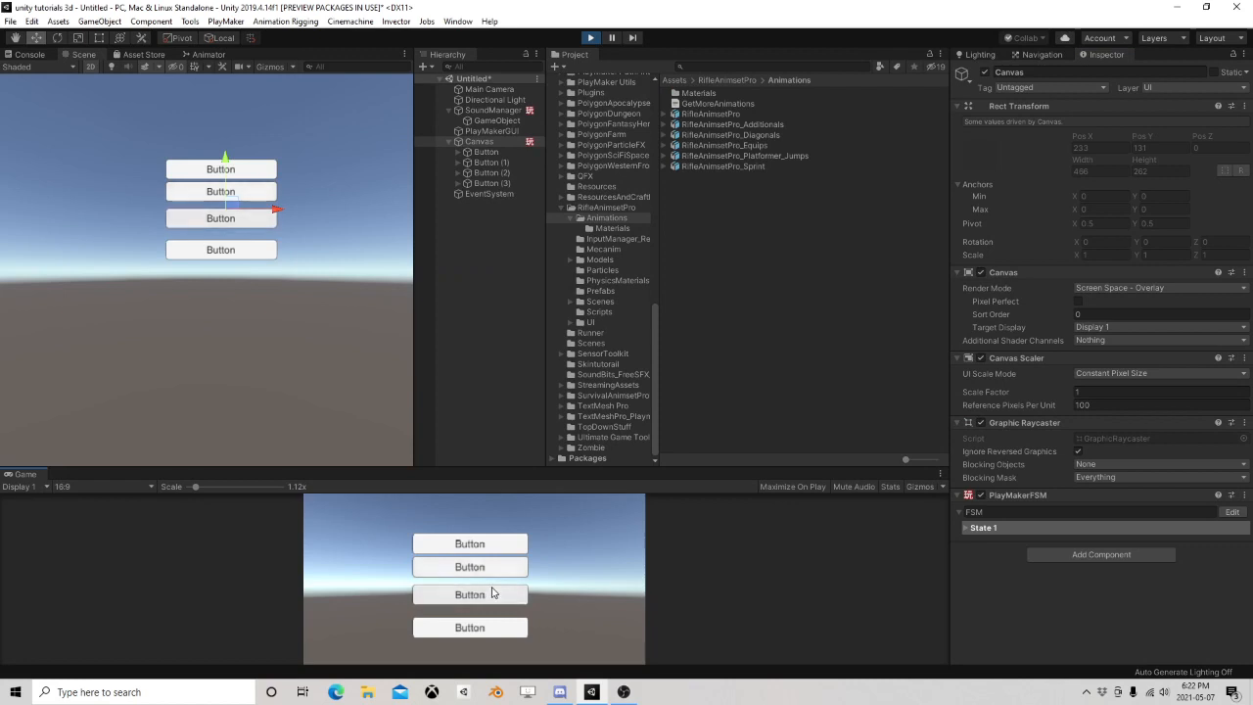
pyautogui.click(476, 565)
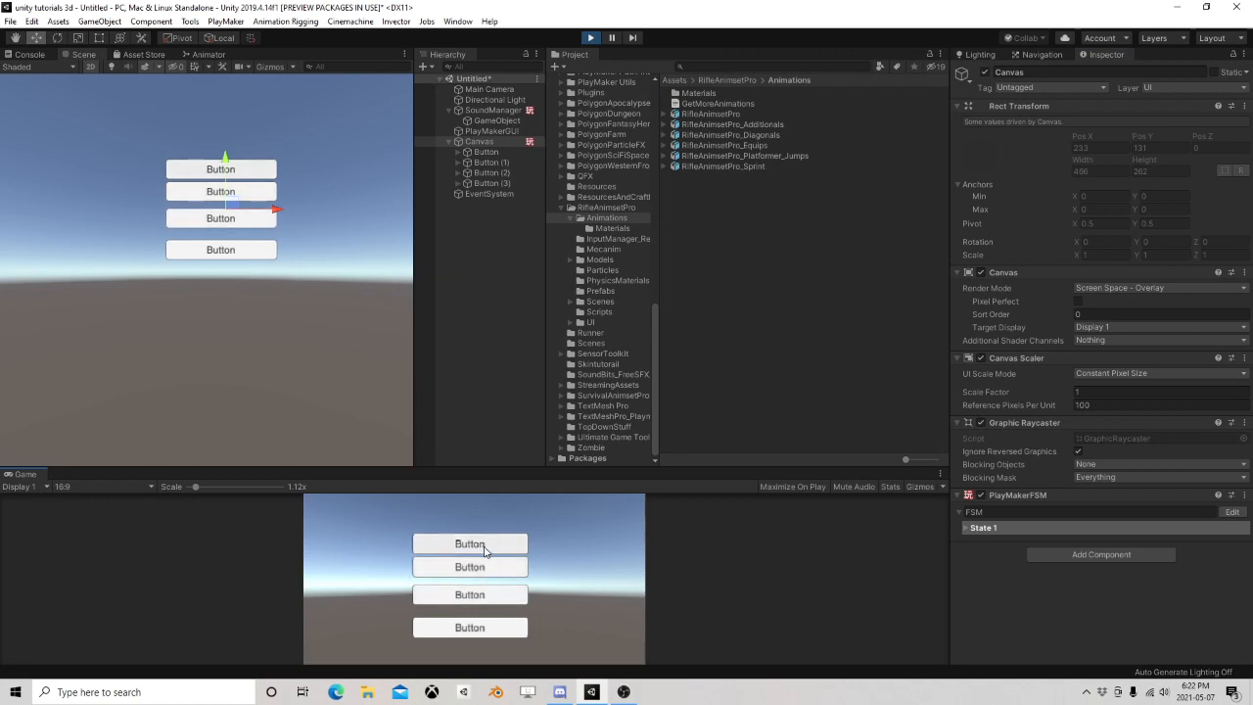
pyautogui.click(497, 121)
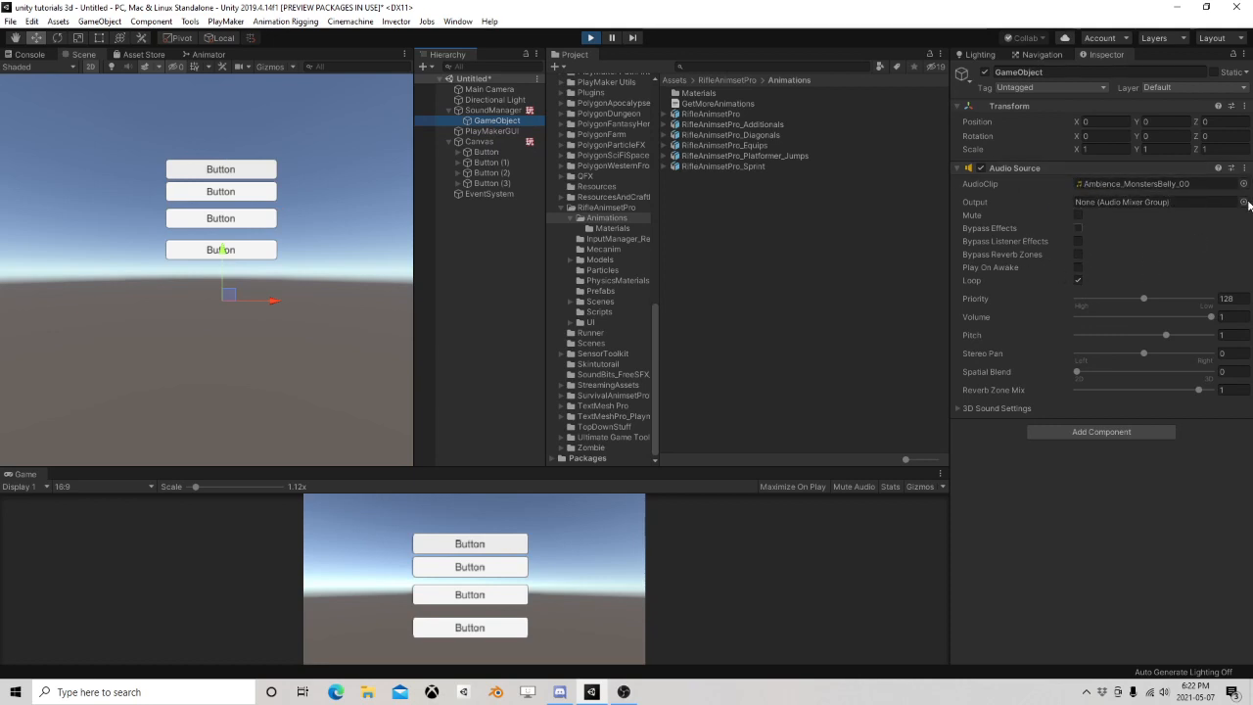
pyautogui.click(486, 111)
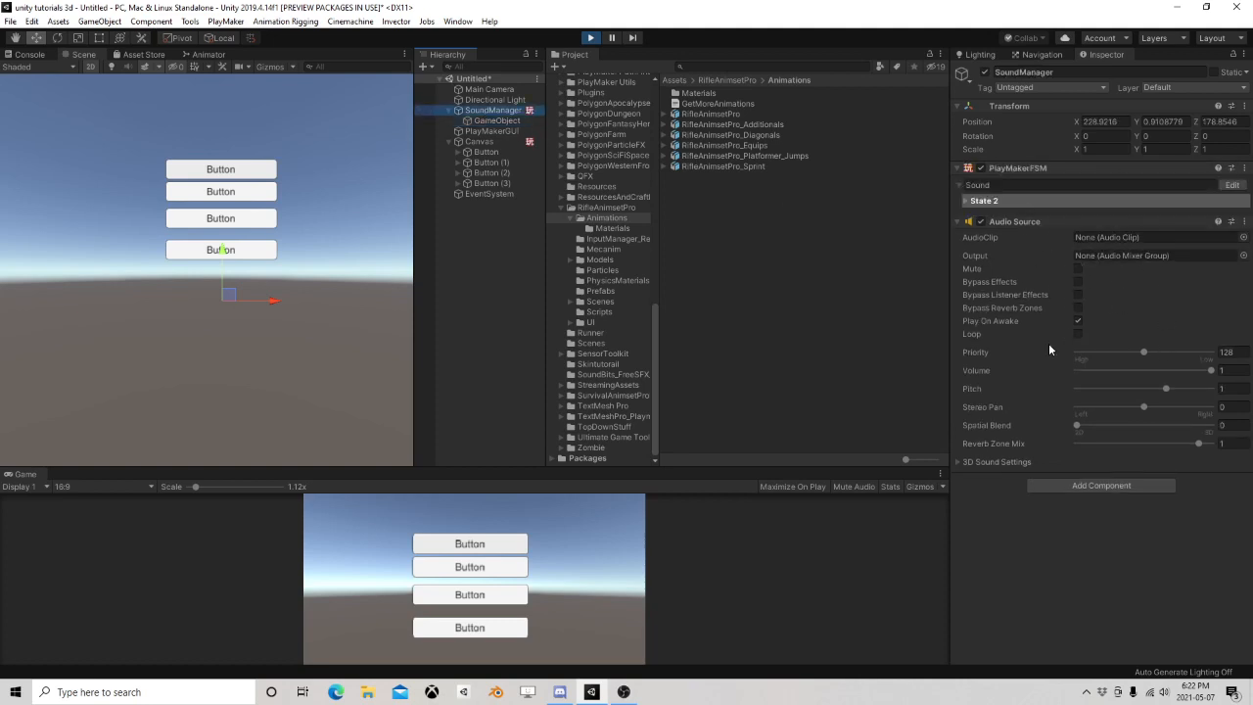
pyautogui.click(496, 121)
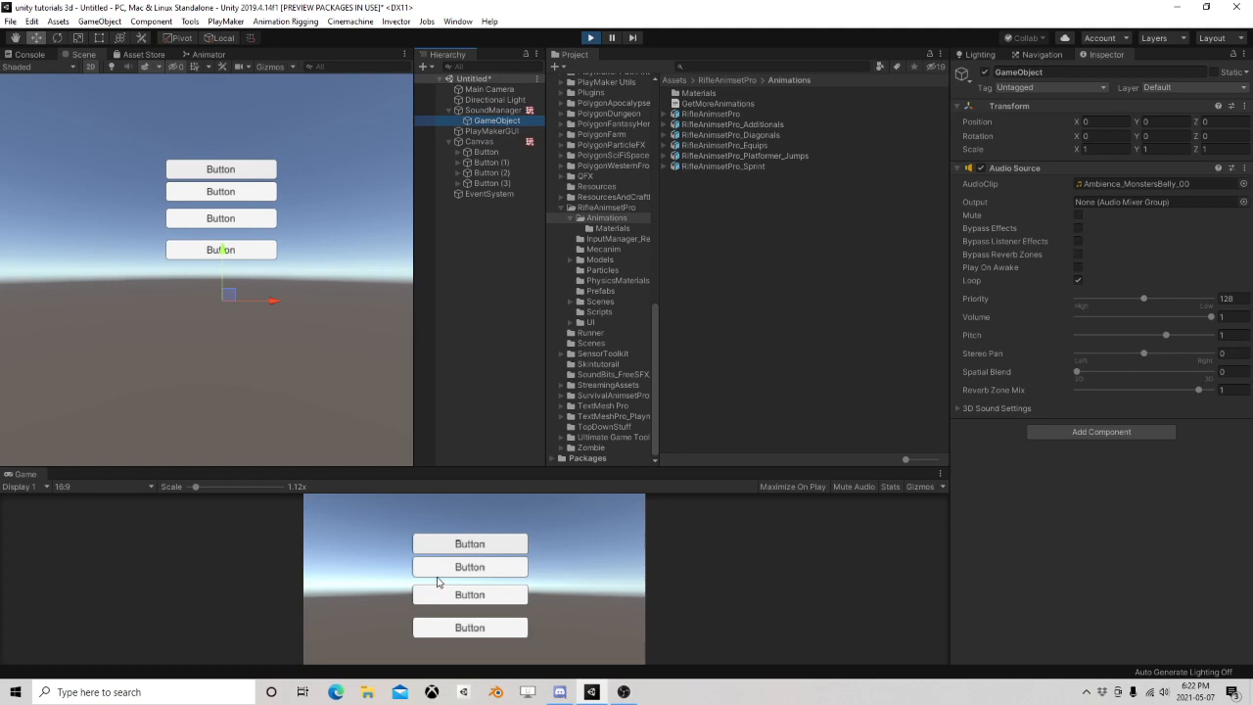
pyautogui.click(590, 38)
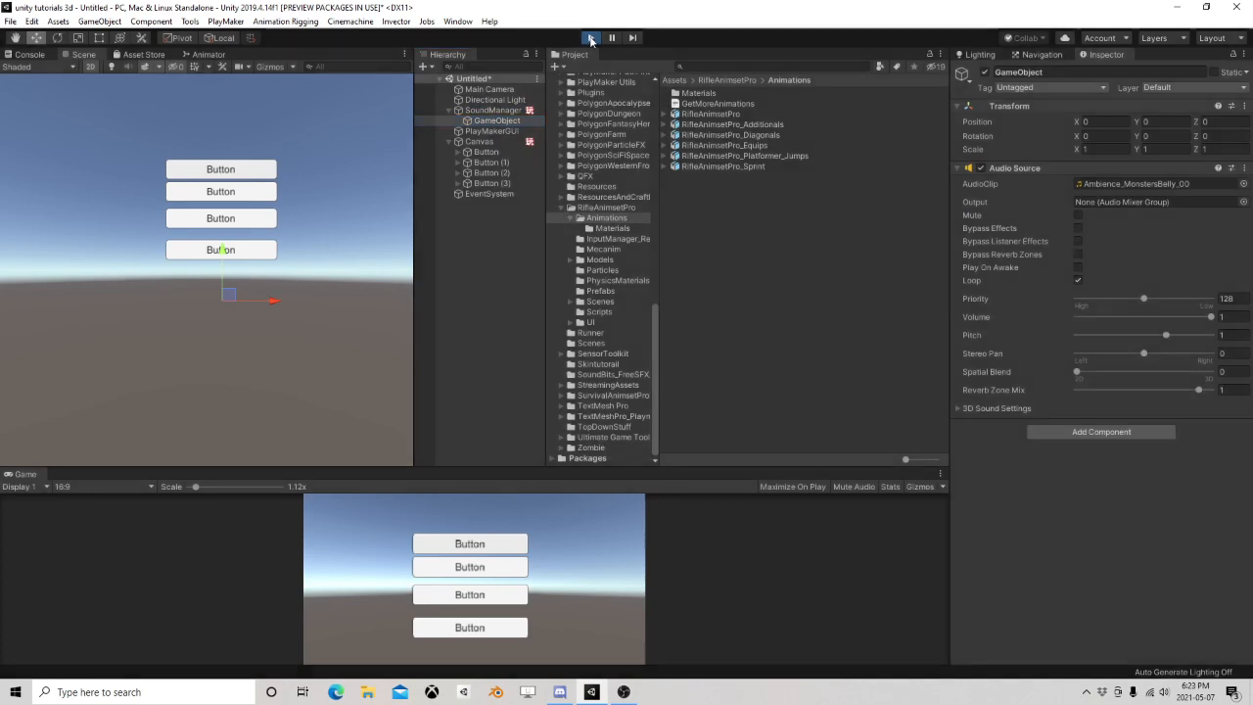
# Step: Open the Canvas FSM's Antiques_Lock_Wardrobe_01 variable with the editor window moved clear of the project assets
pyautogui.click(503, 143)
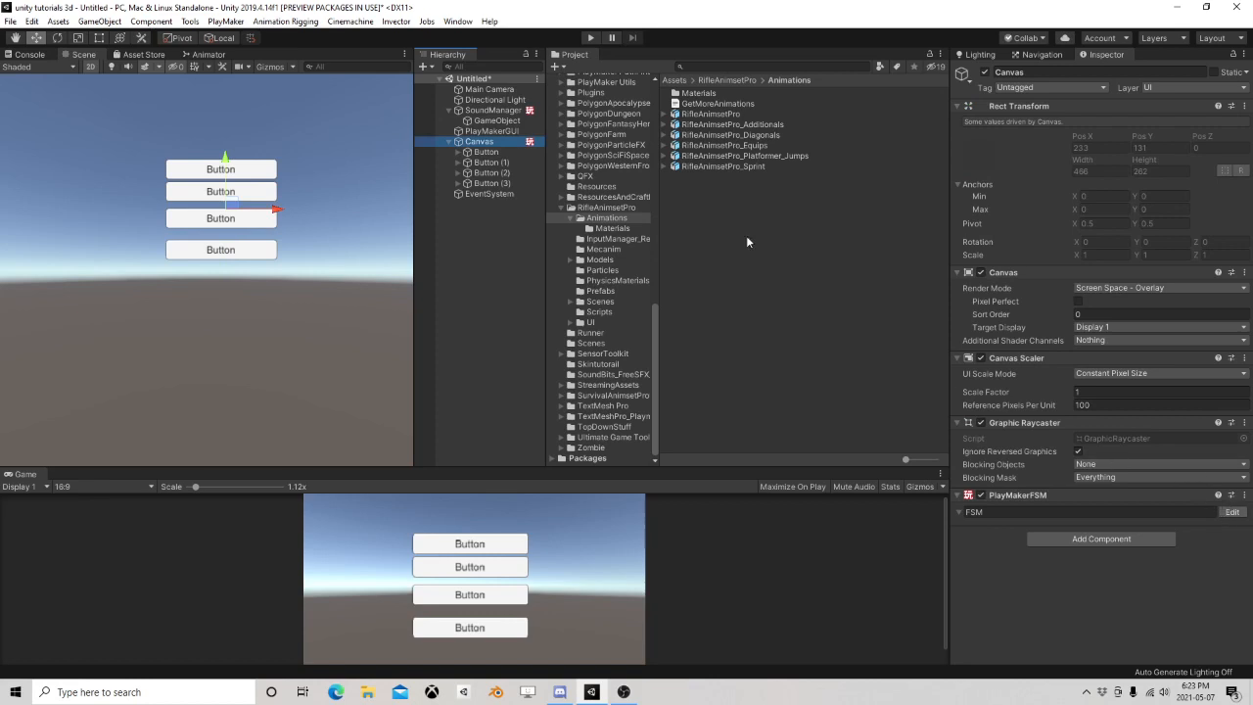
pyautogui.click(1232, 512)
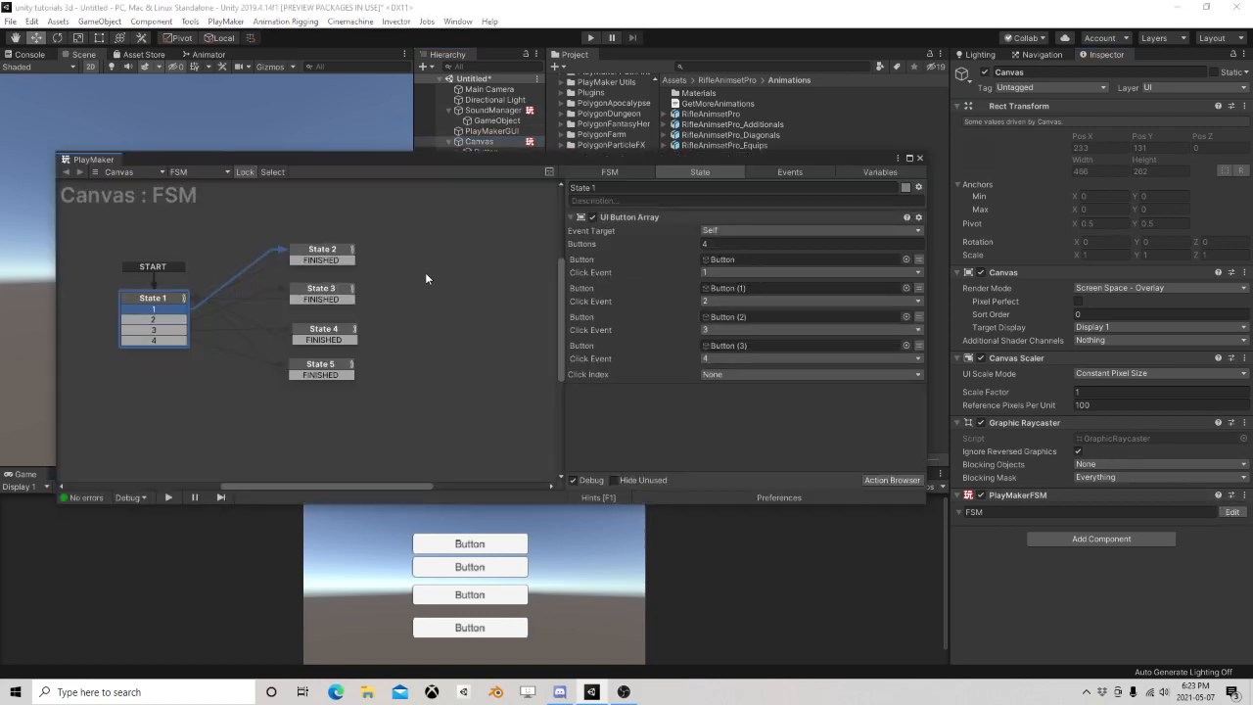
pyautogui.click(326, 253)
pyautogui.moveTo(750, 160); pyautogui.dragTo(374, 79)
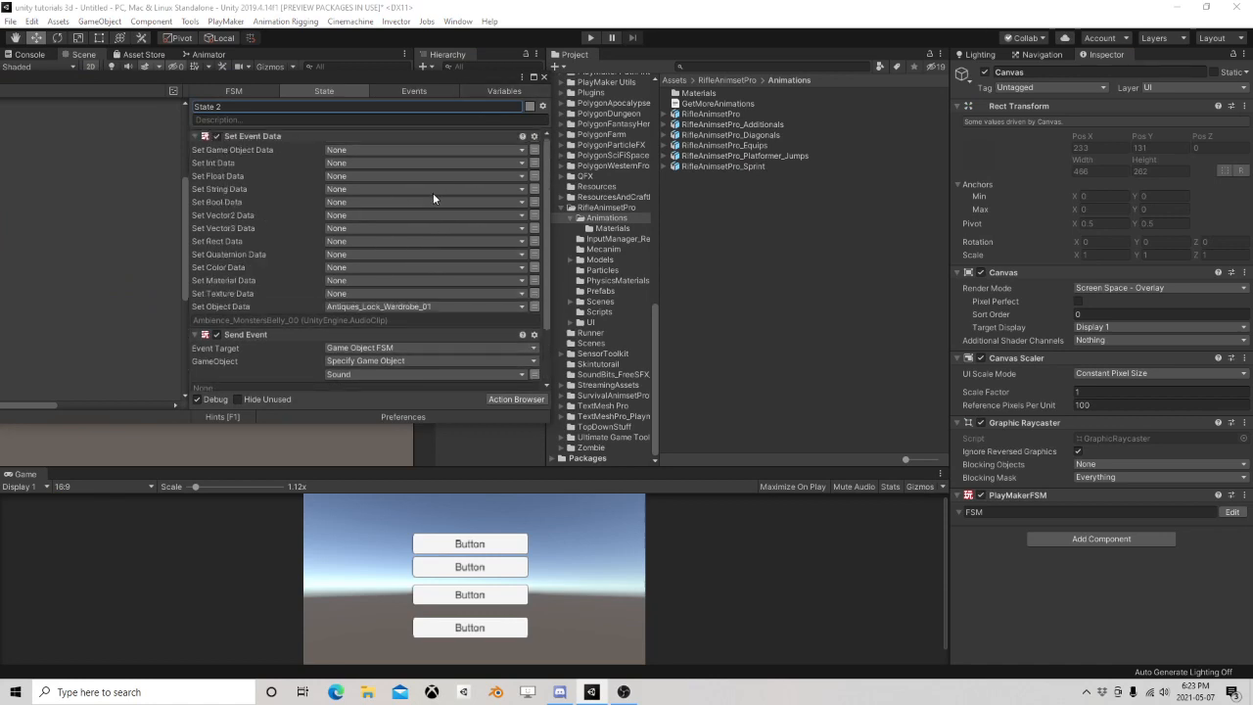
pyautogui.click(507, 91)
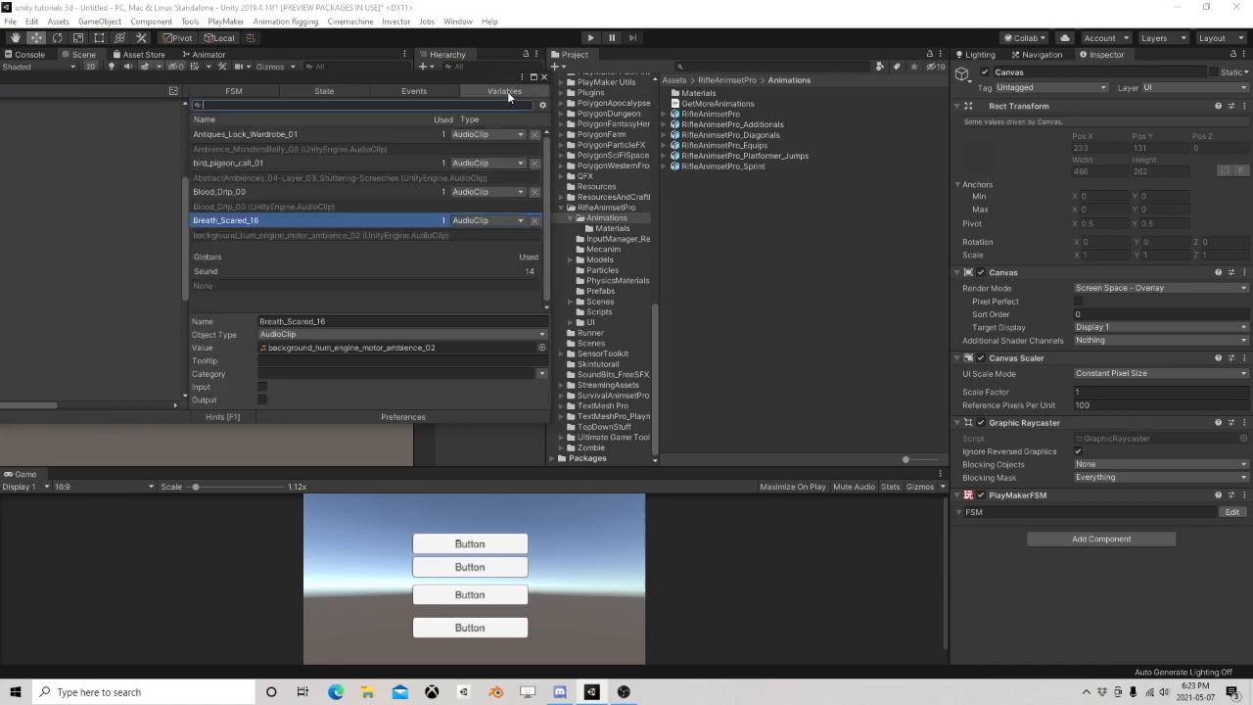
pyautogui.click(270, 138)
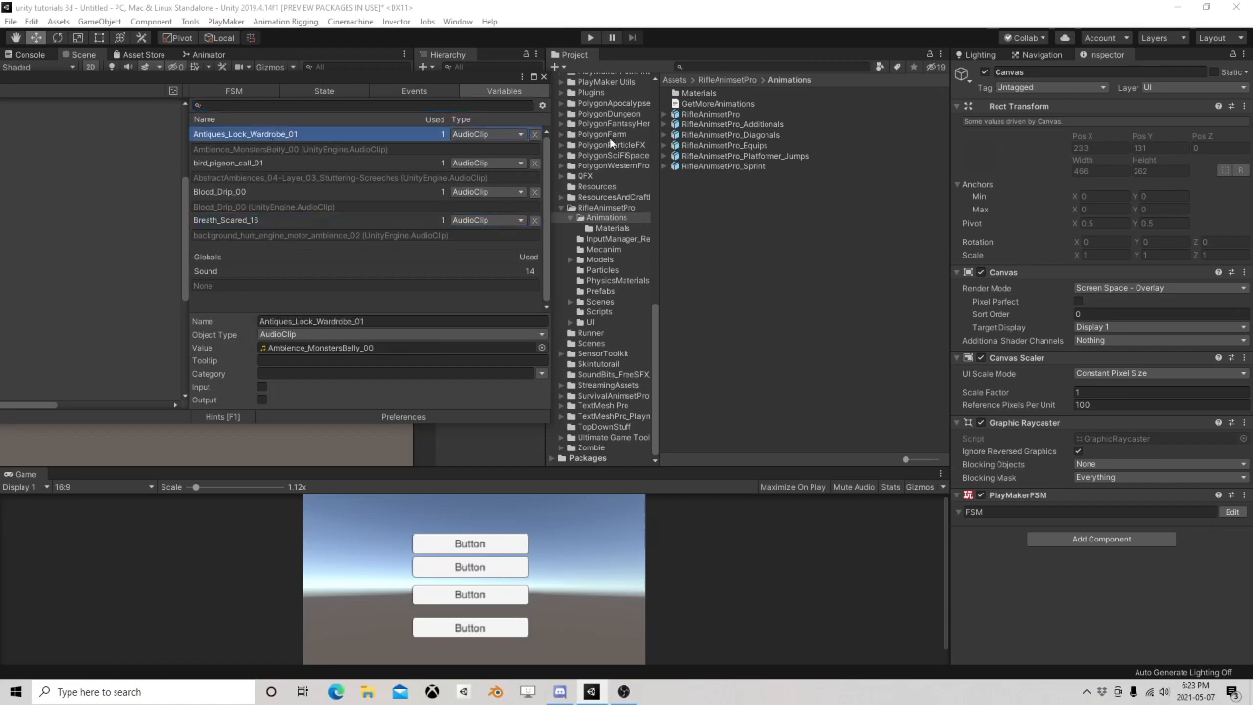
# Step: Filter the project assets to AudioClip, preview several clips, and assign Blood_Drip_00 as the Antiques_Lock_Wardrobe_01 variable's value
pyautogui.click(880, 67)
pyautogui.click(904, 95)
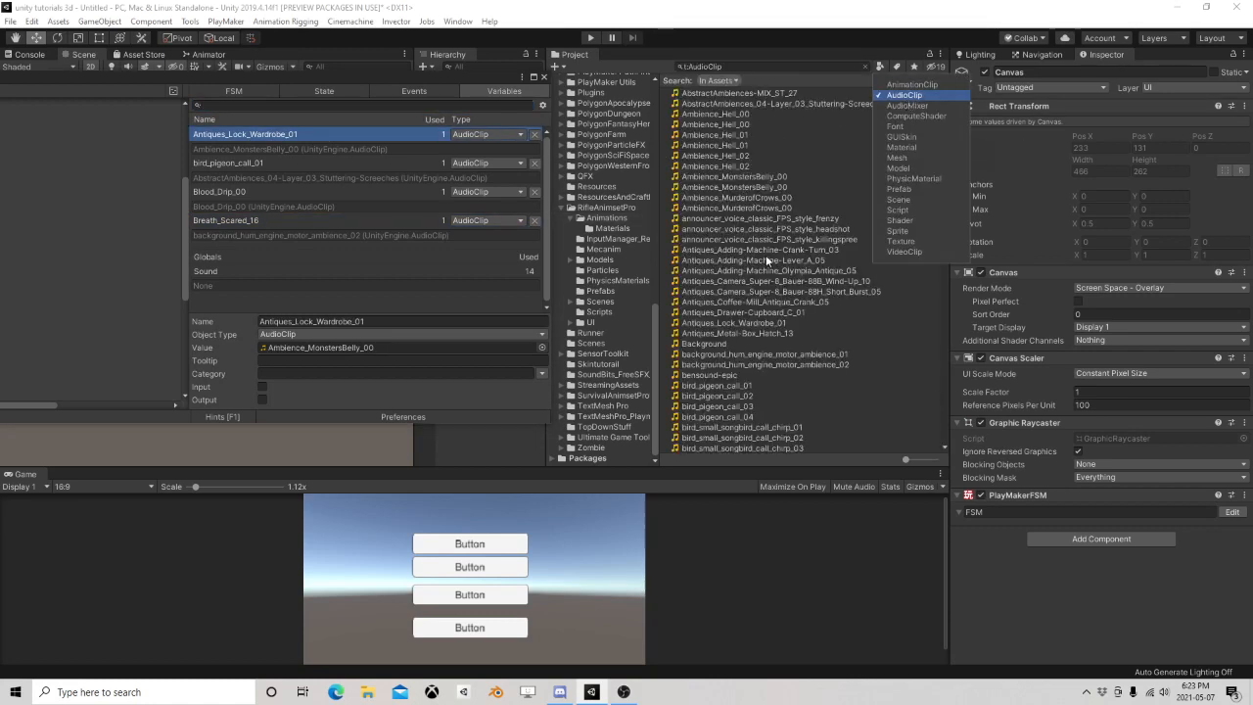
pyautogui.click(714, 373)
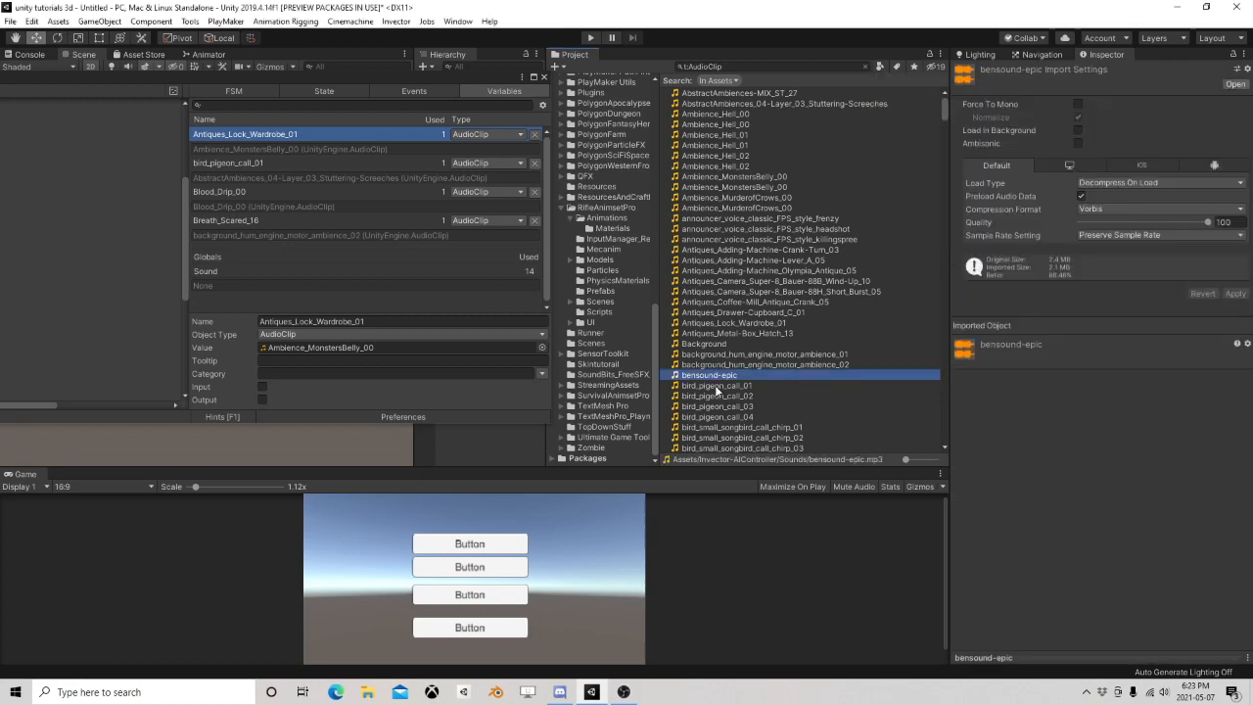
pyautogui.click(715, 388)
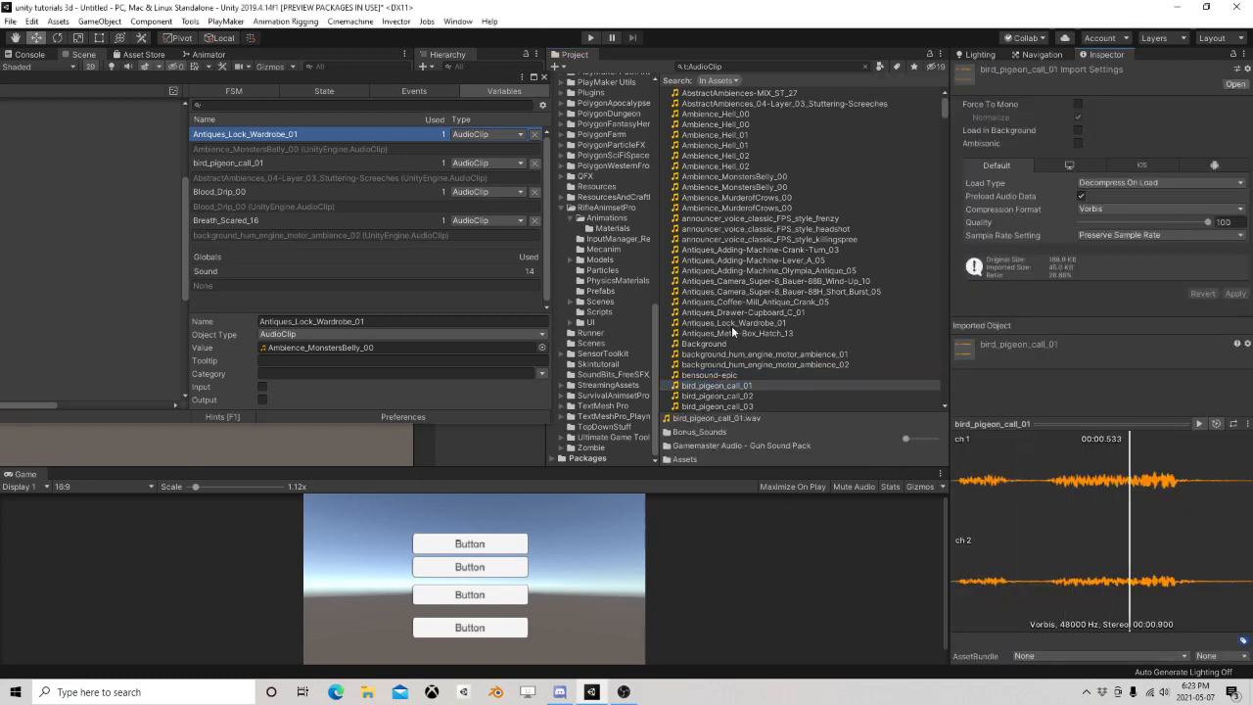
pyautogui.click(736, 353)
pyautogui.scroll(-6, 740, 371)
pyautogui.click(722, 348)
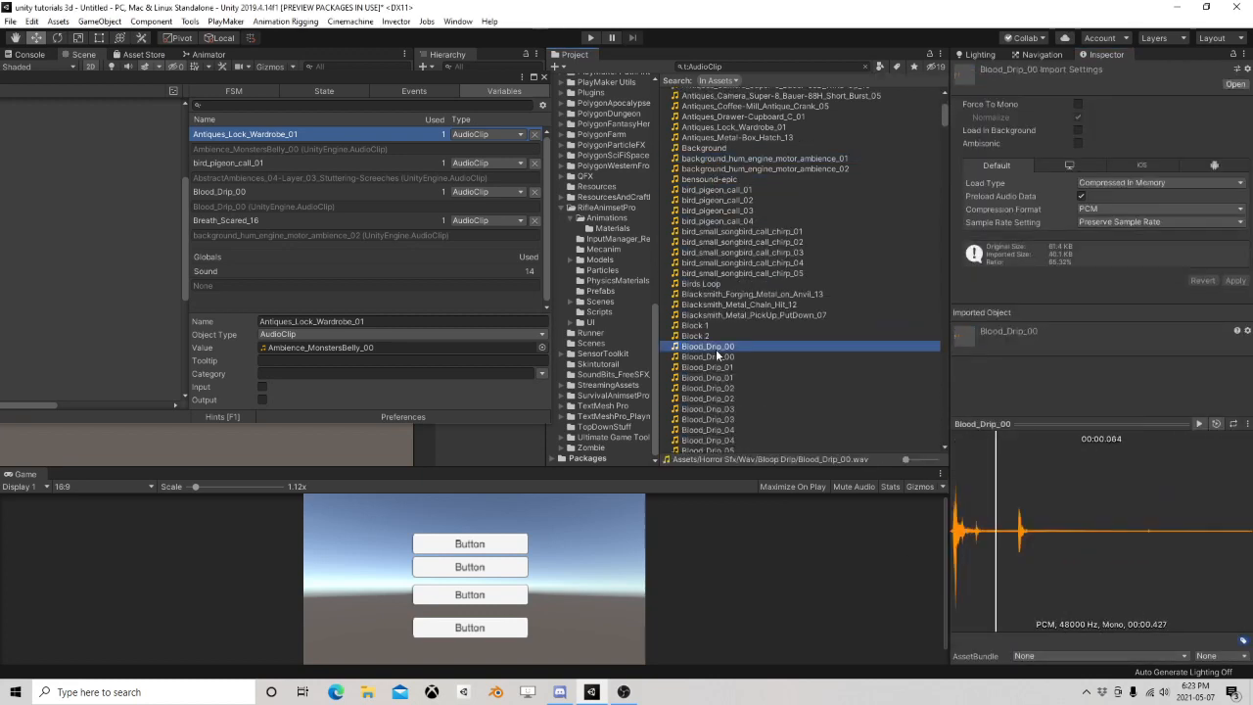
pyautogui.moveTo(699, 356); pyautogui.dragTo(378, 349)
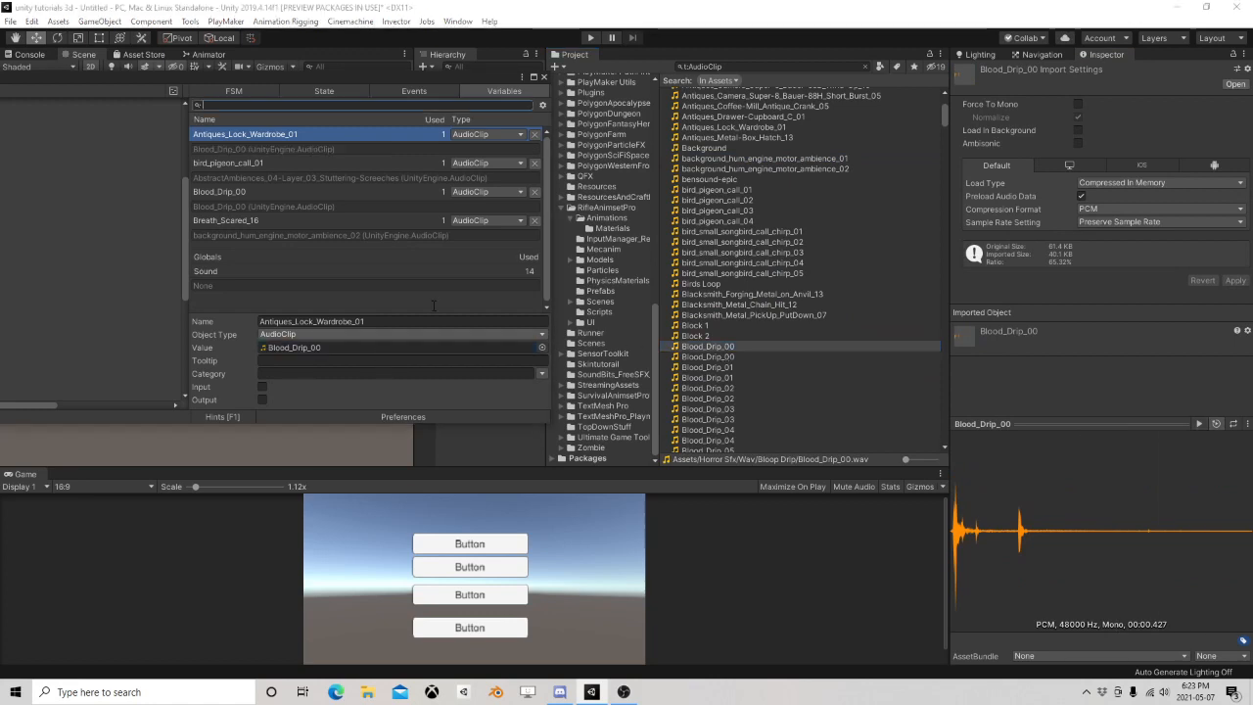
# Step: Run the scene, trigger the topmost UI button to test the new clip, and exit Play mode
pyautogui.click(590, 39)
pyautogui.click(590, 39)
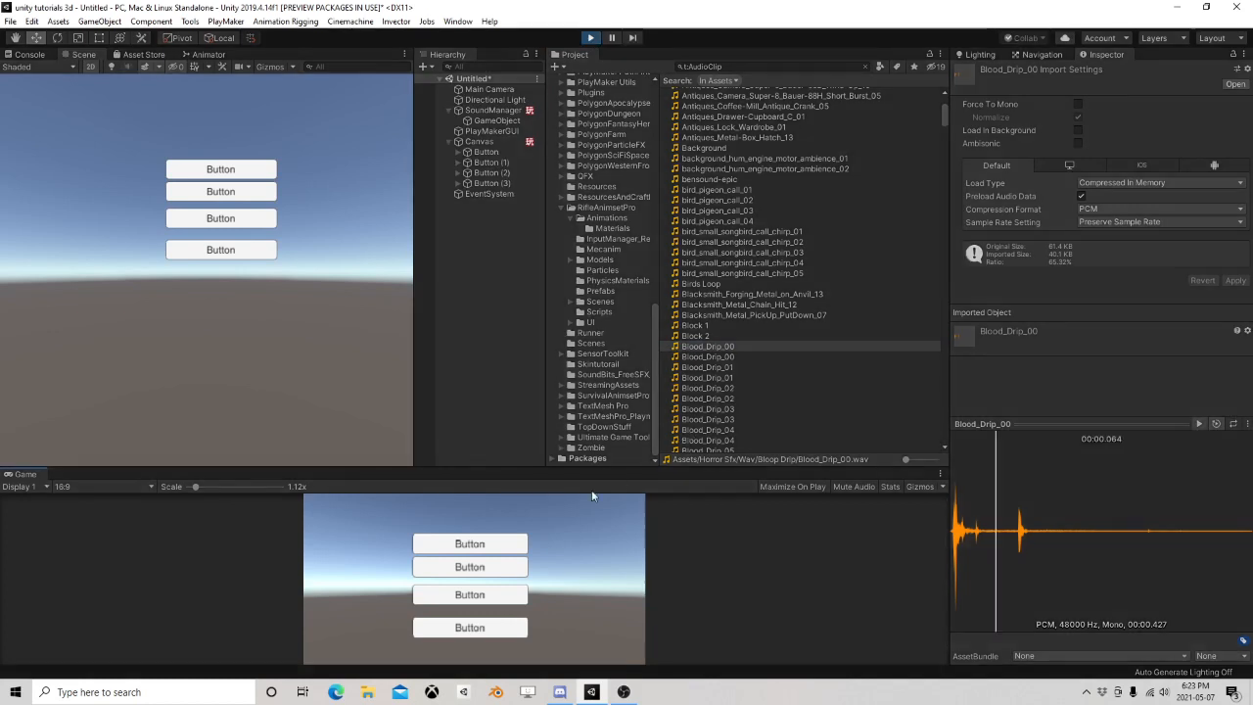
pyautogui.click(1072, 424)
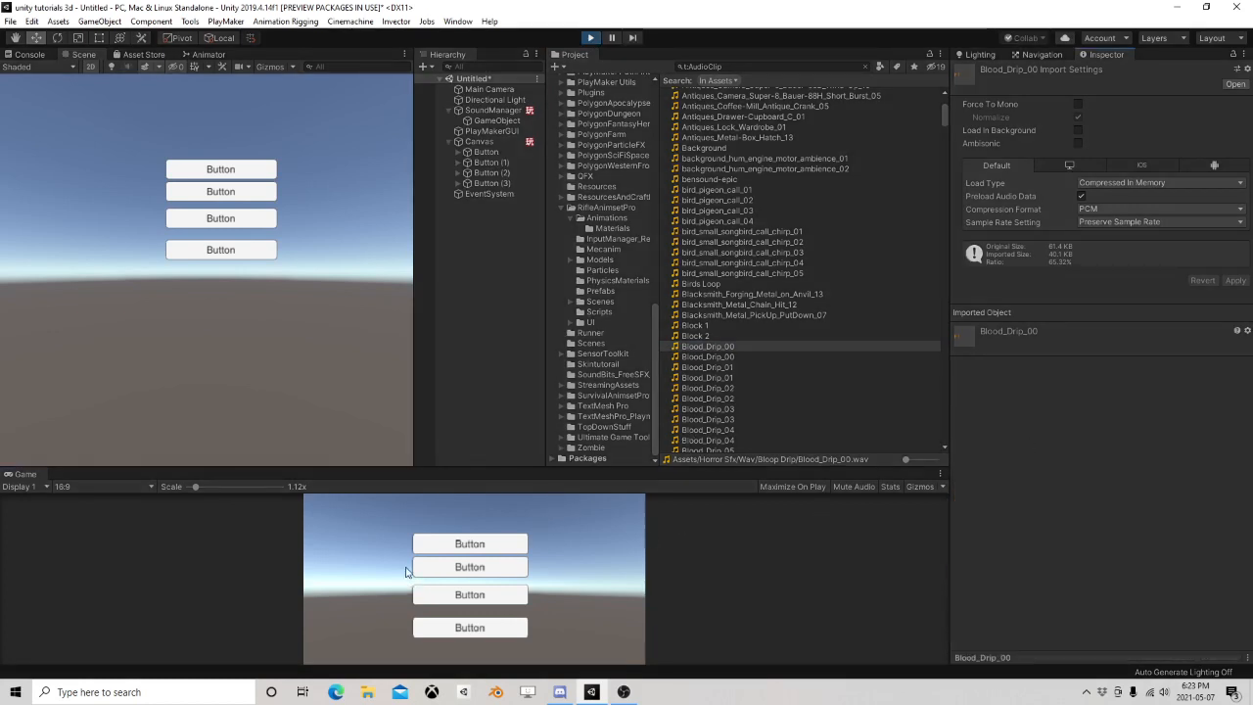
pyautogui.click(485, 550)
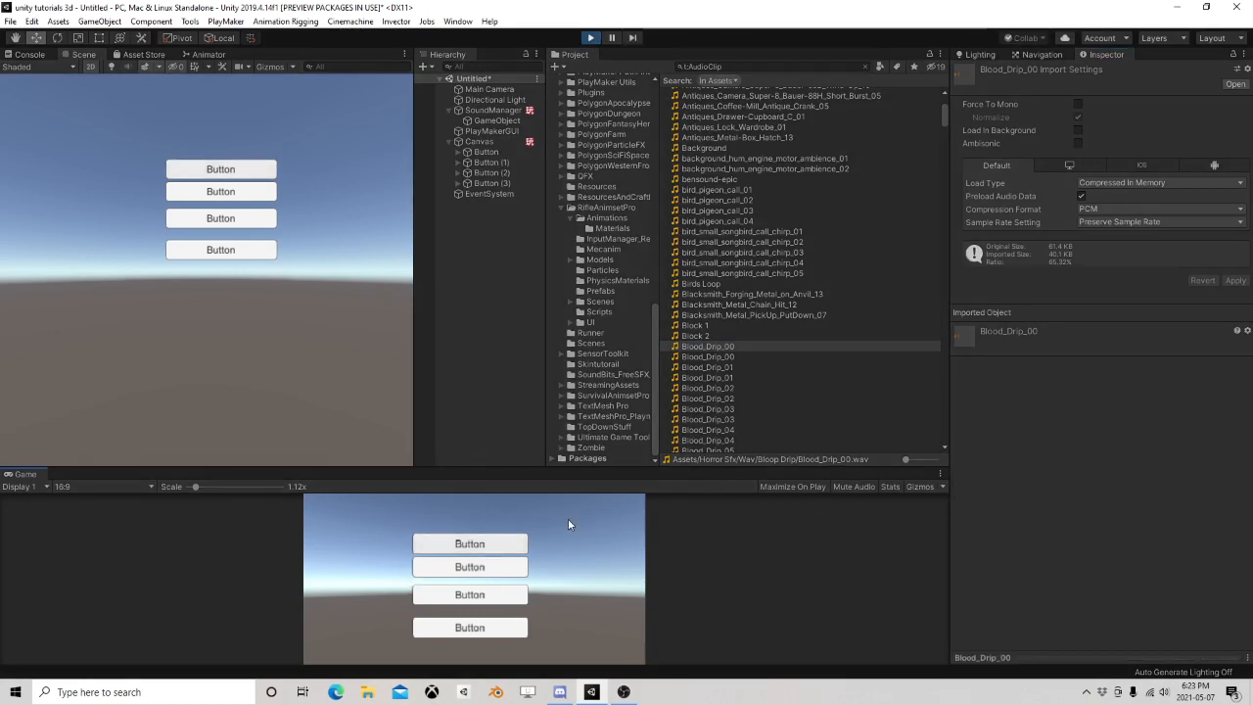
pyautogui.click(591, 38)
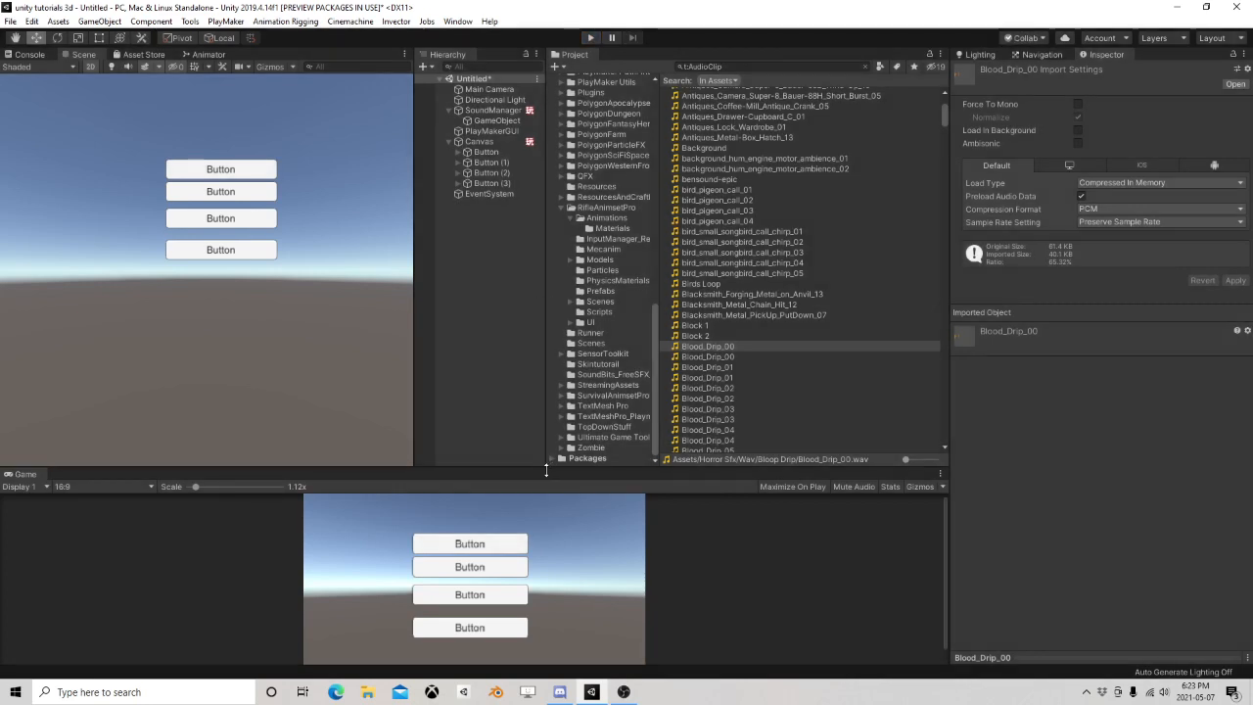
# Step: Review State 2's Set Event Data and Send Event settings in the Canvas FSM and close the editor
pyautogui.click(490, 141)
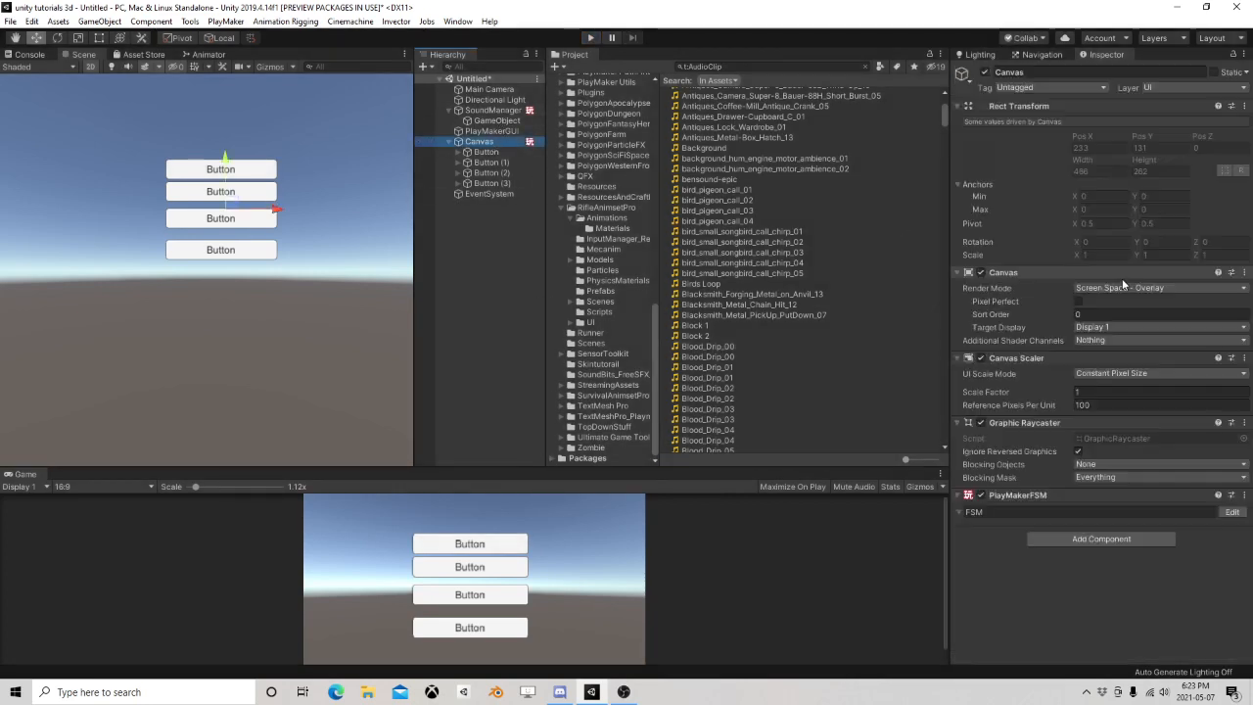
pyautogui.click(1231, 512)
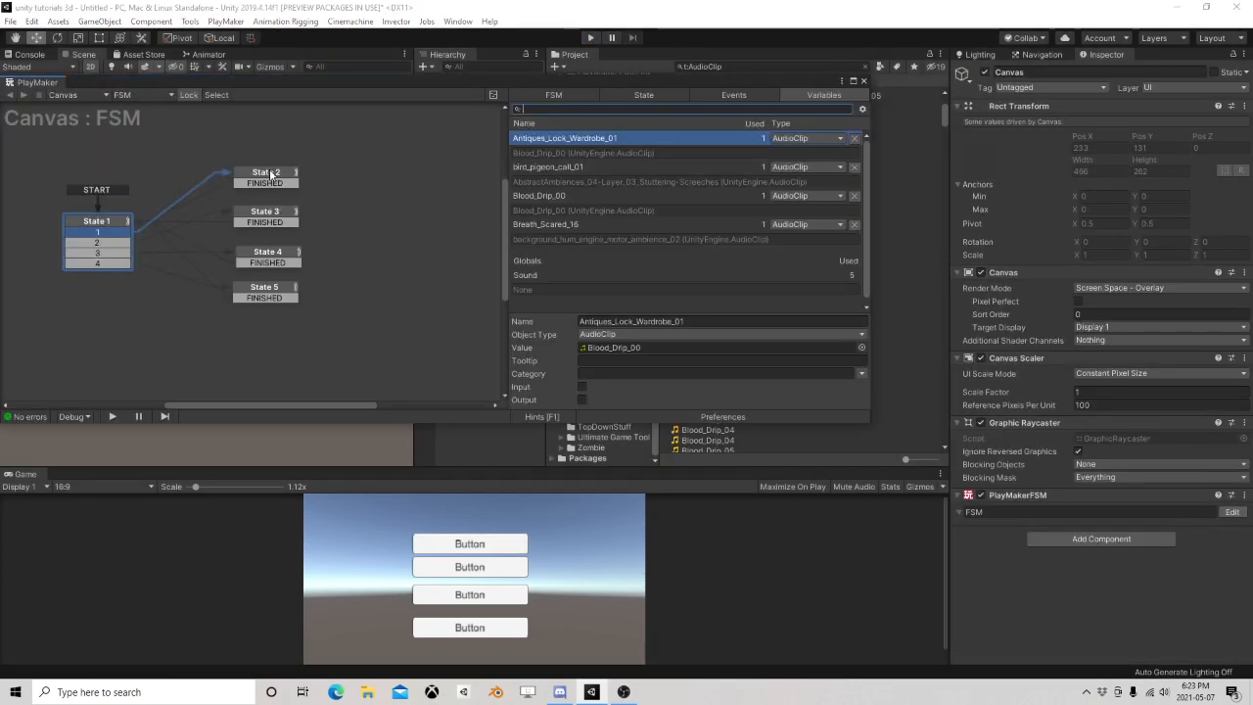
pyautogui.click(270, 175)
pyautogui.scroll(-3, 589, 283)
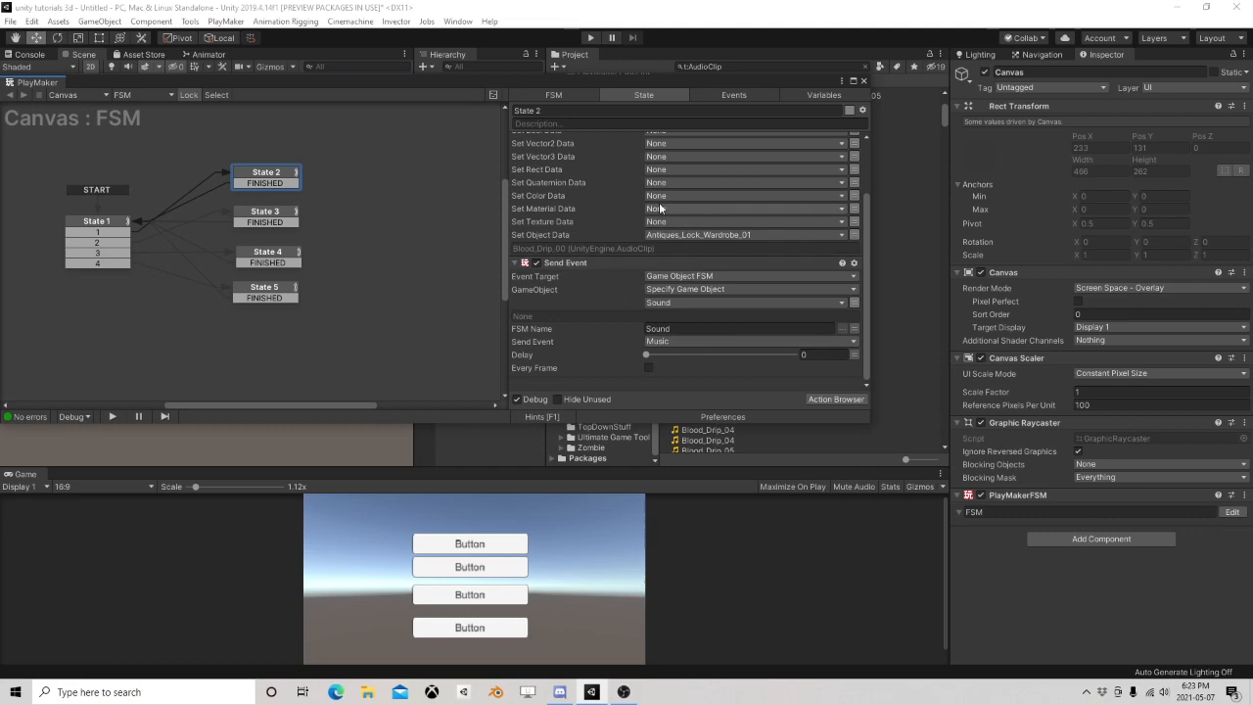
pyautogui.click(862, 81)
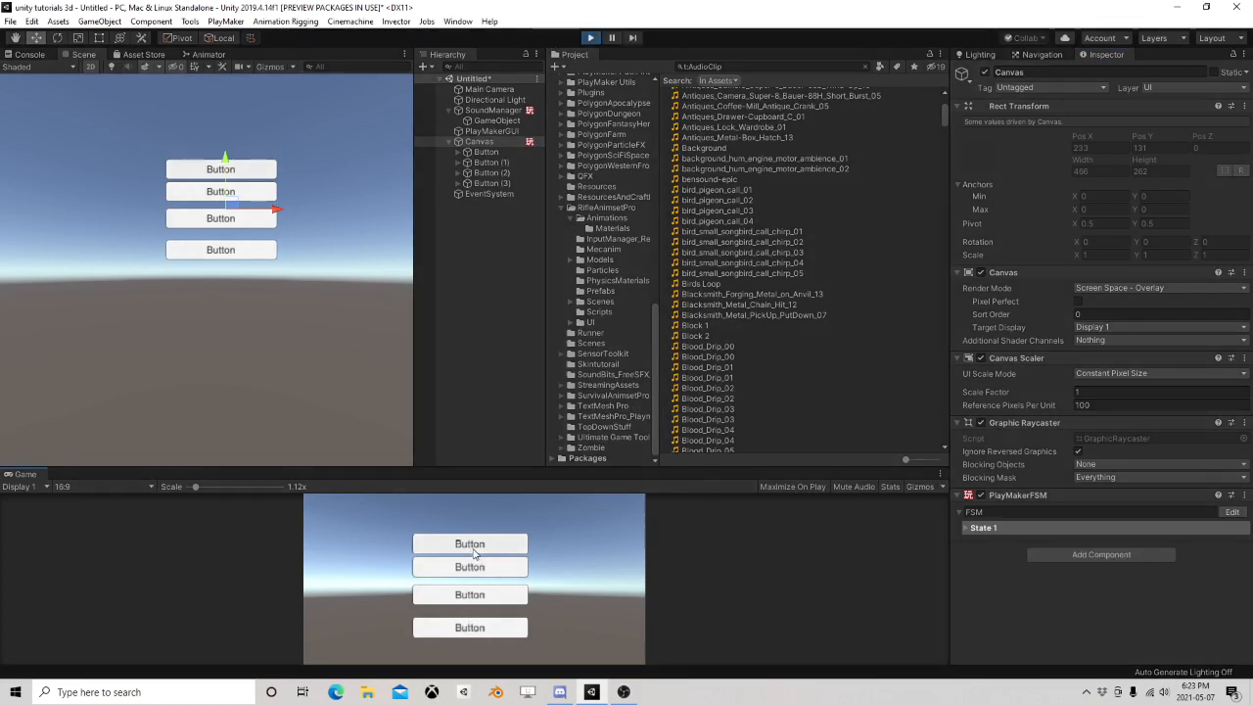
# Step: Trigger the four UI buttons in Play mode while inspecting the child GameObject's Audio Source, and end the run
pyautogui.click(490, 151)
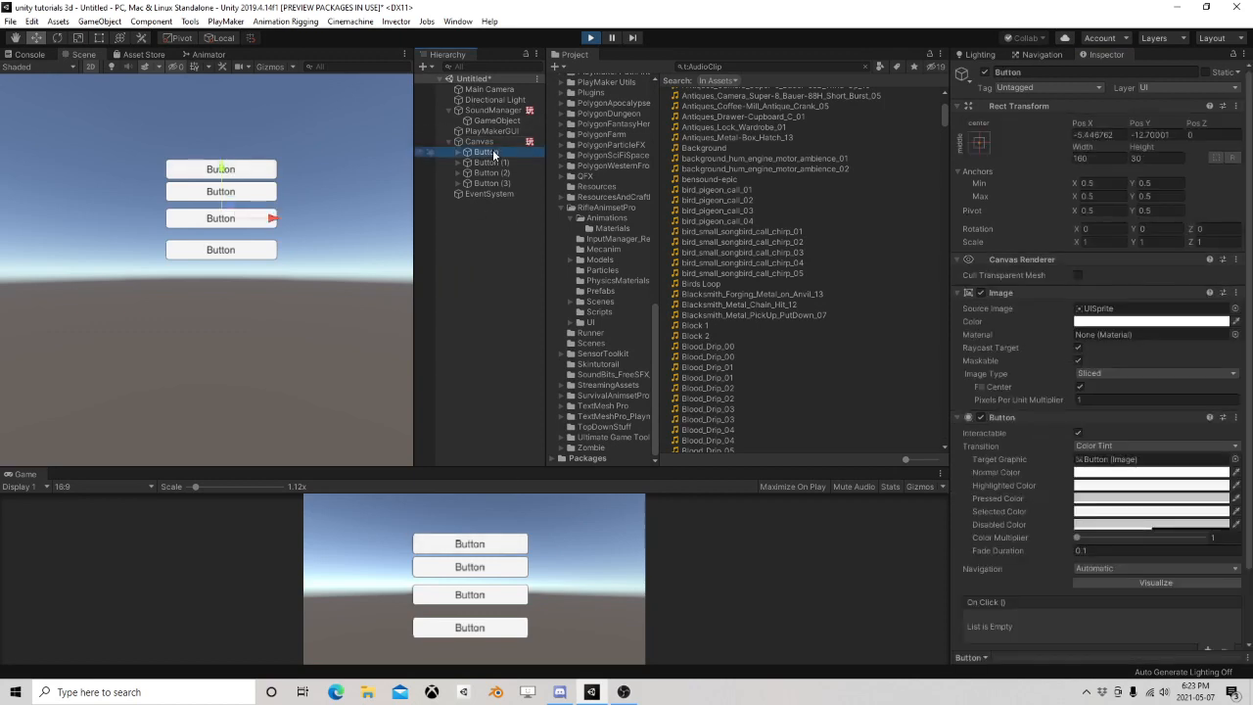
pyautogui.click(484, 602)
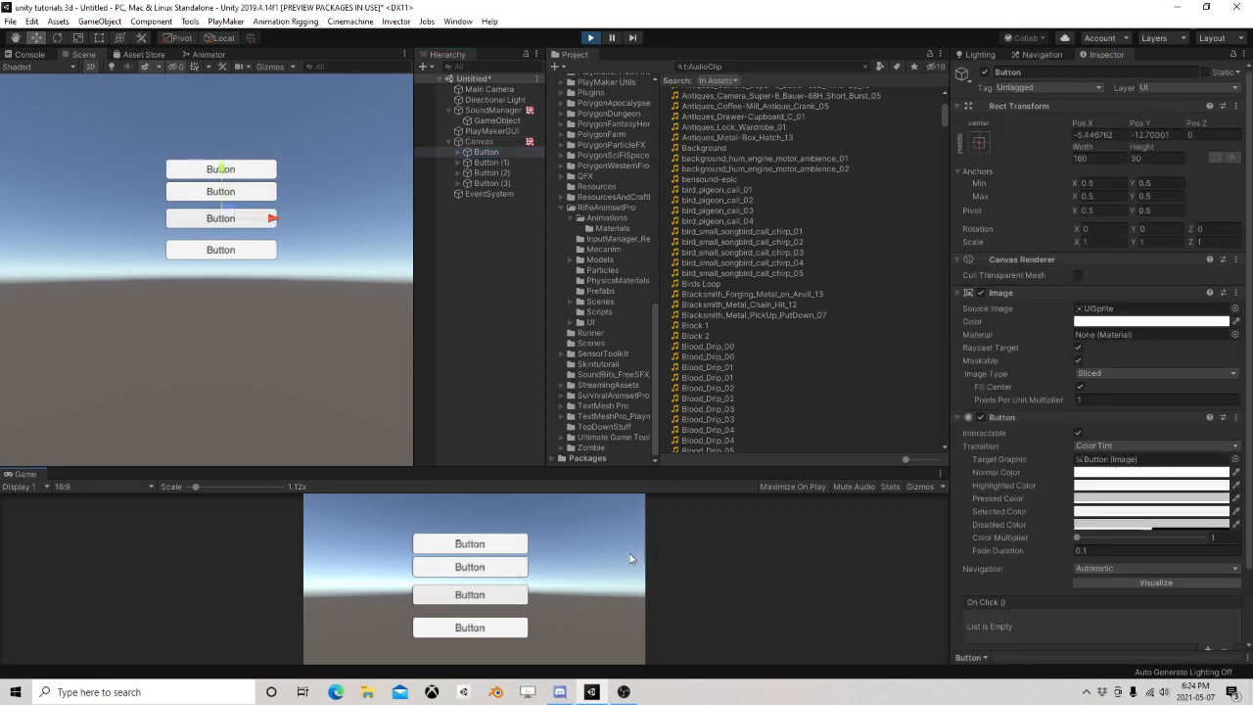
pyautogui.click(499, 121)
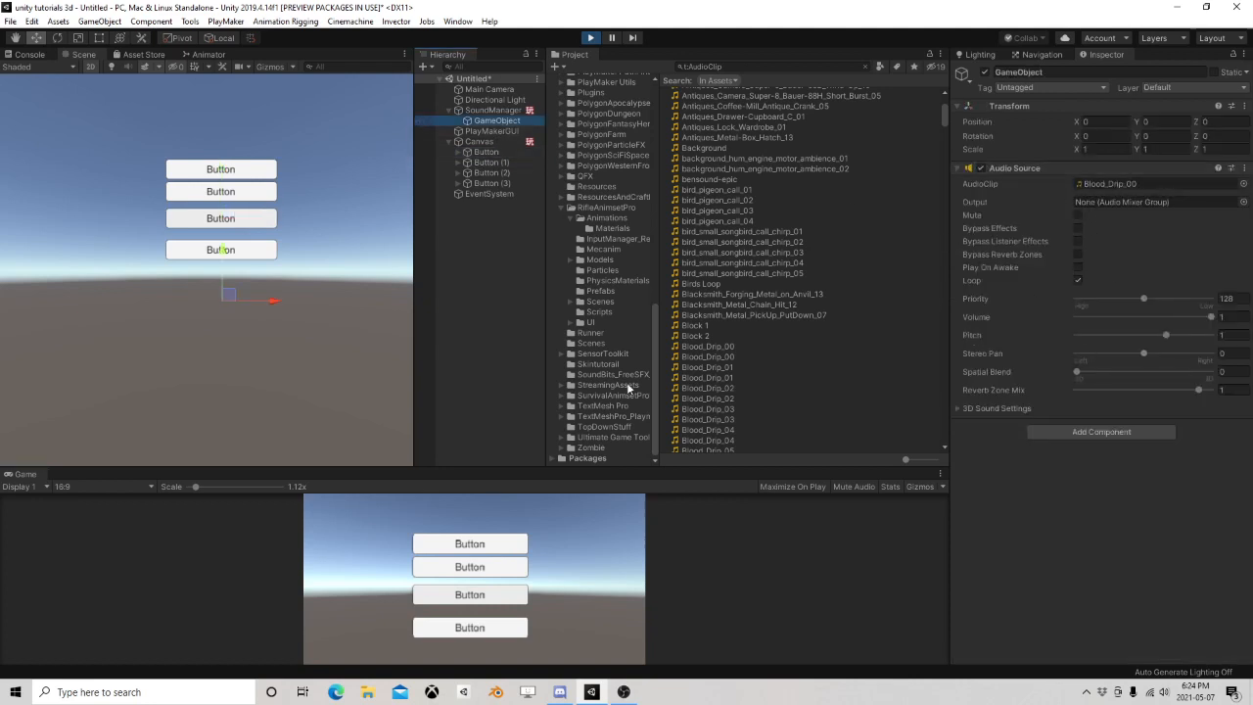
pyautogui.click(482, 569)
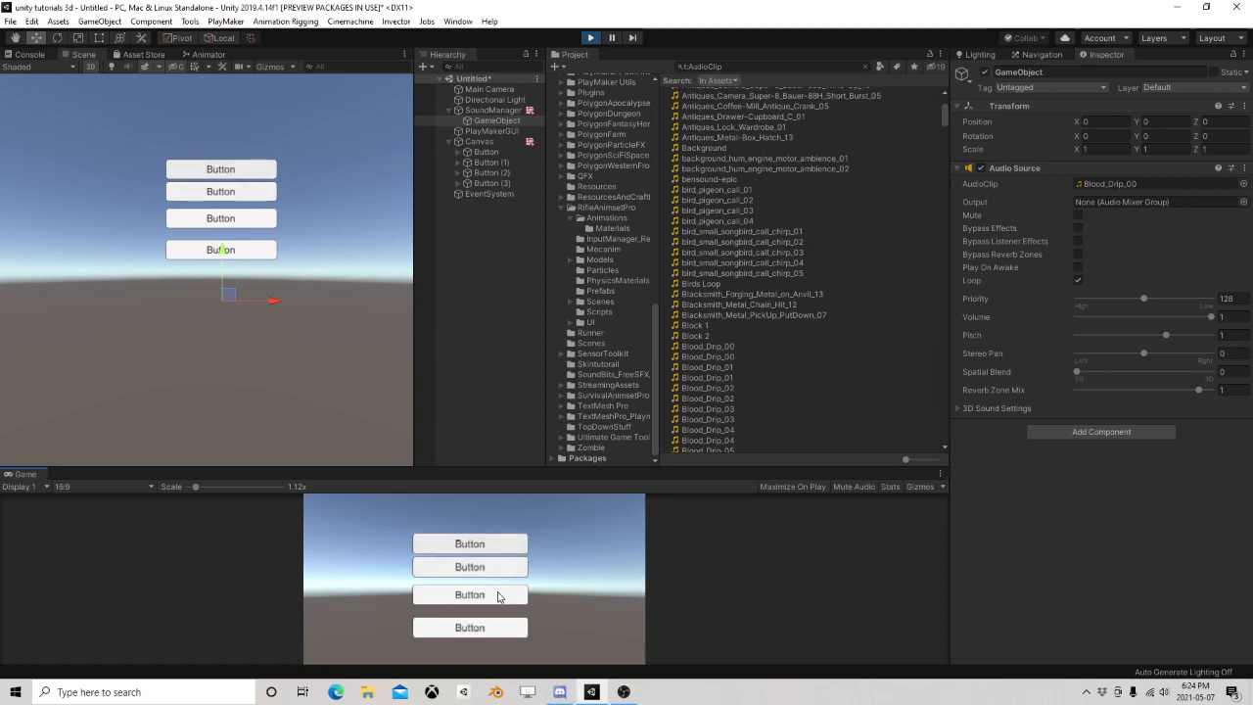
pyautogui.click(505, 625)
pyautogui.click(466, 551)
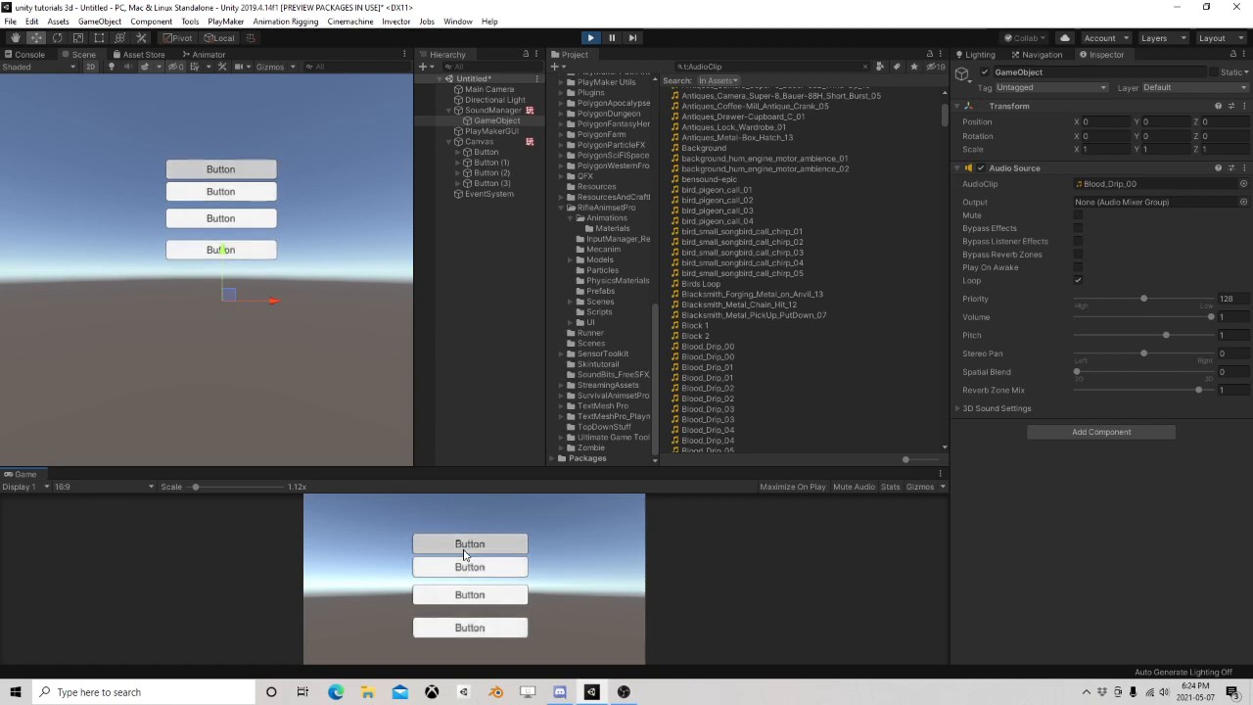
pyautogui.click(591, 37)
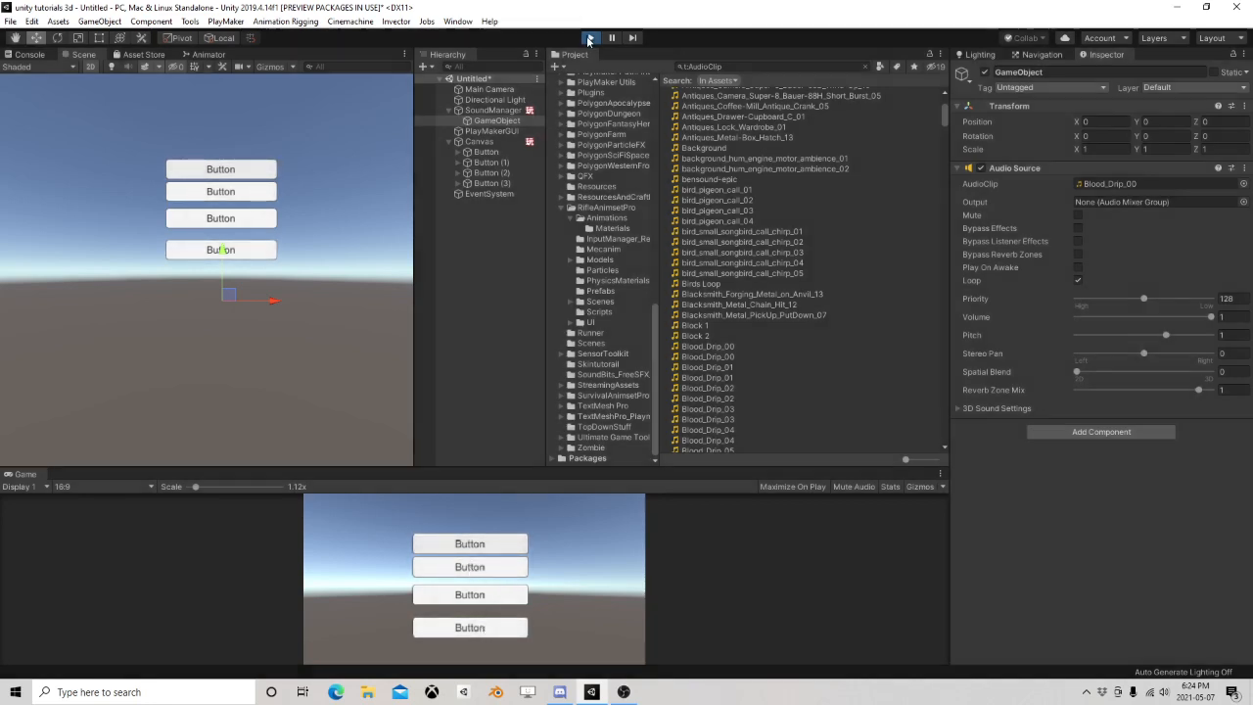
# Step: Review the child GameObject's Audio Source, and the actions of State 2, State 3 and State 1 in the Canvas FSM
pyautogui.click(504, 109)
pyautogui.click(504, 120)
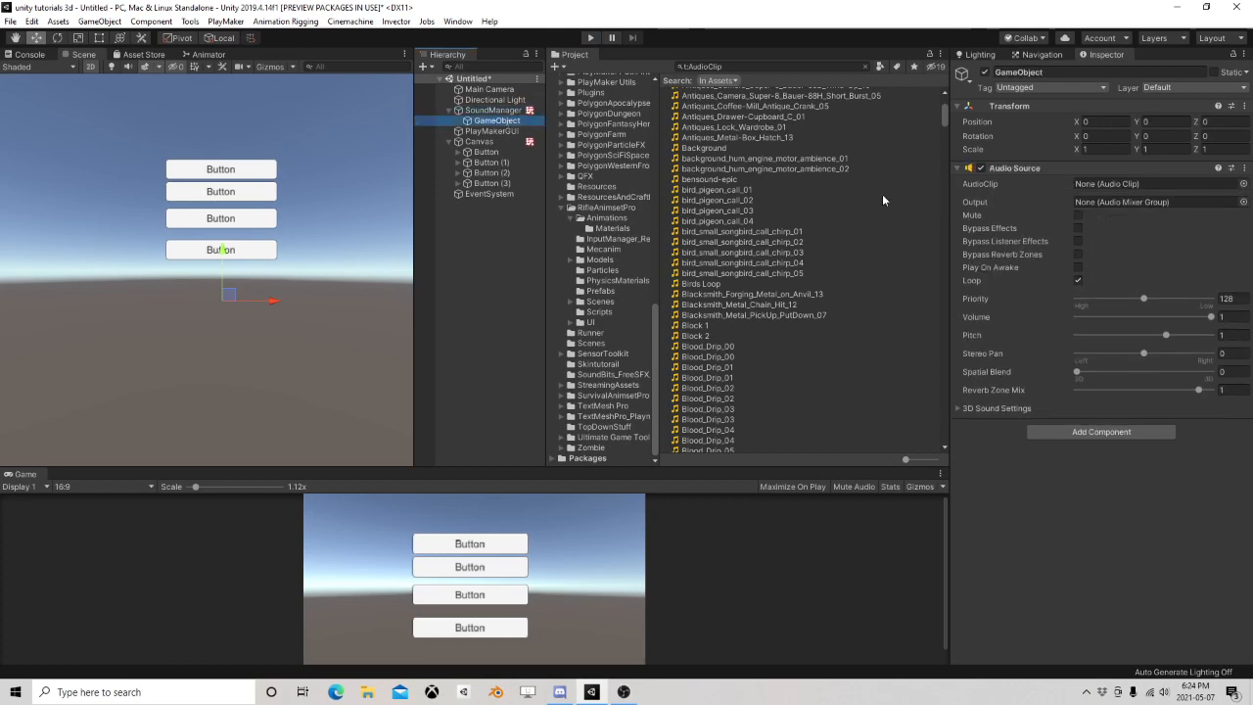
pyautogui.click(480, 141)
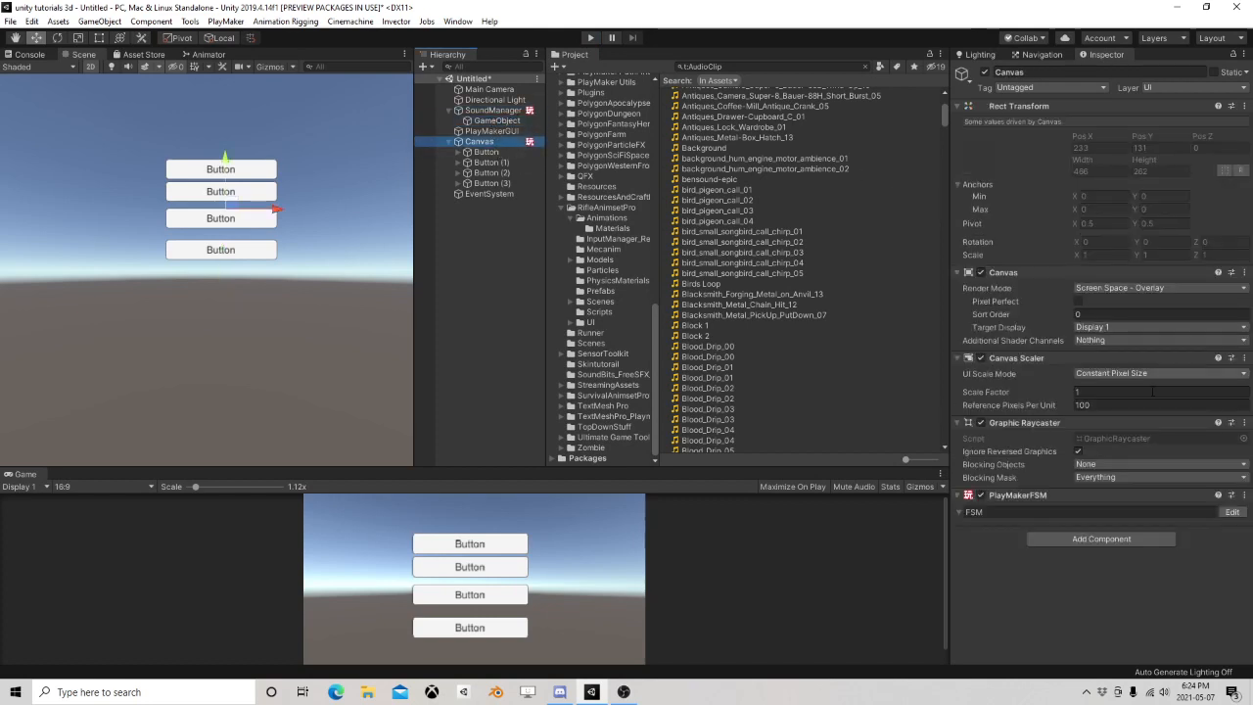
pyautogui.click(1232, 512)
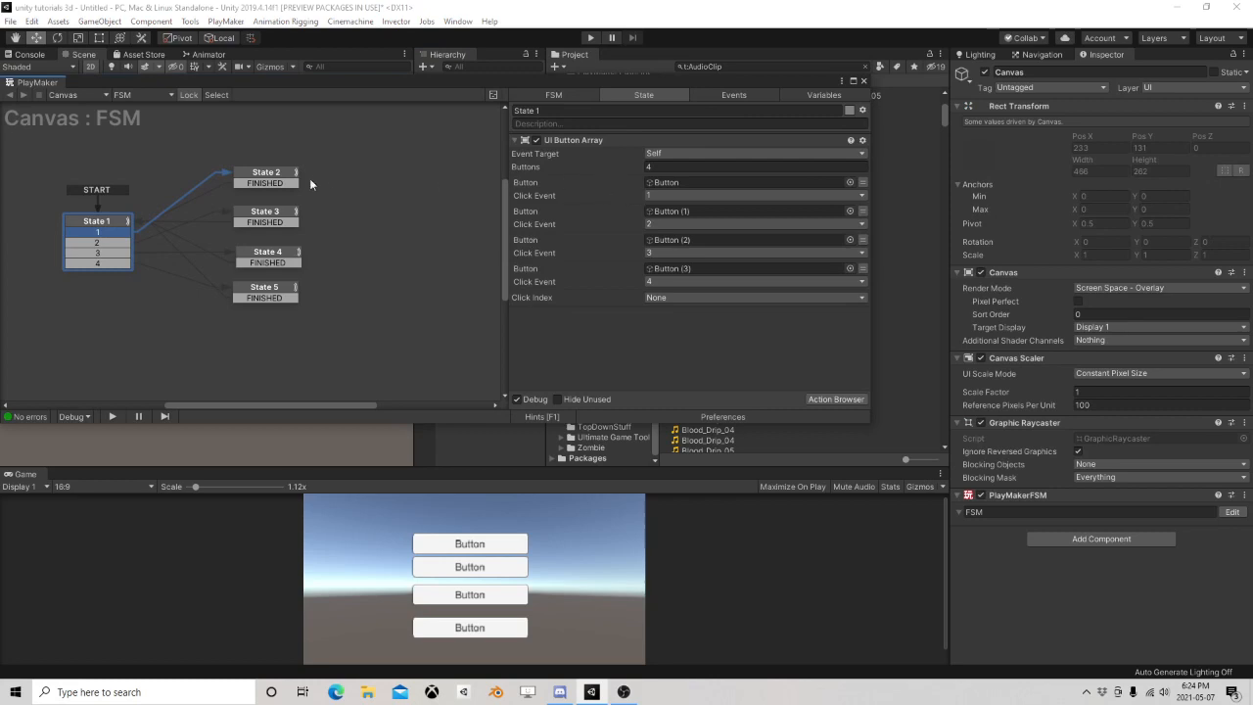
pyautogui.click(270, 175)
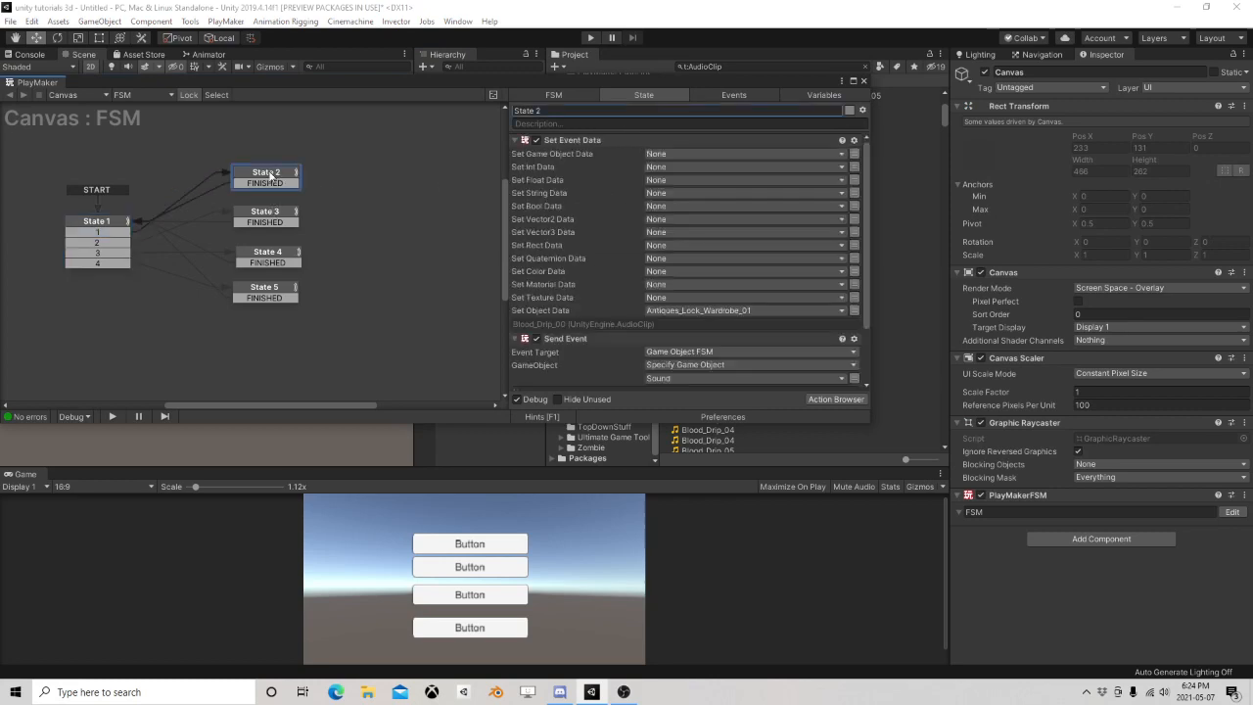
pyautogui.click(284, 217)
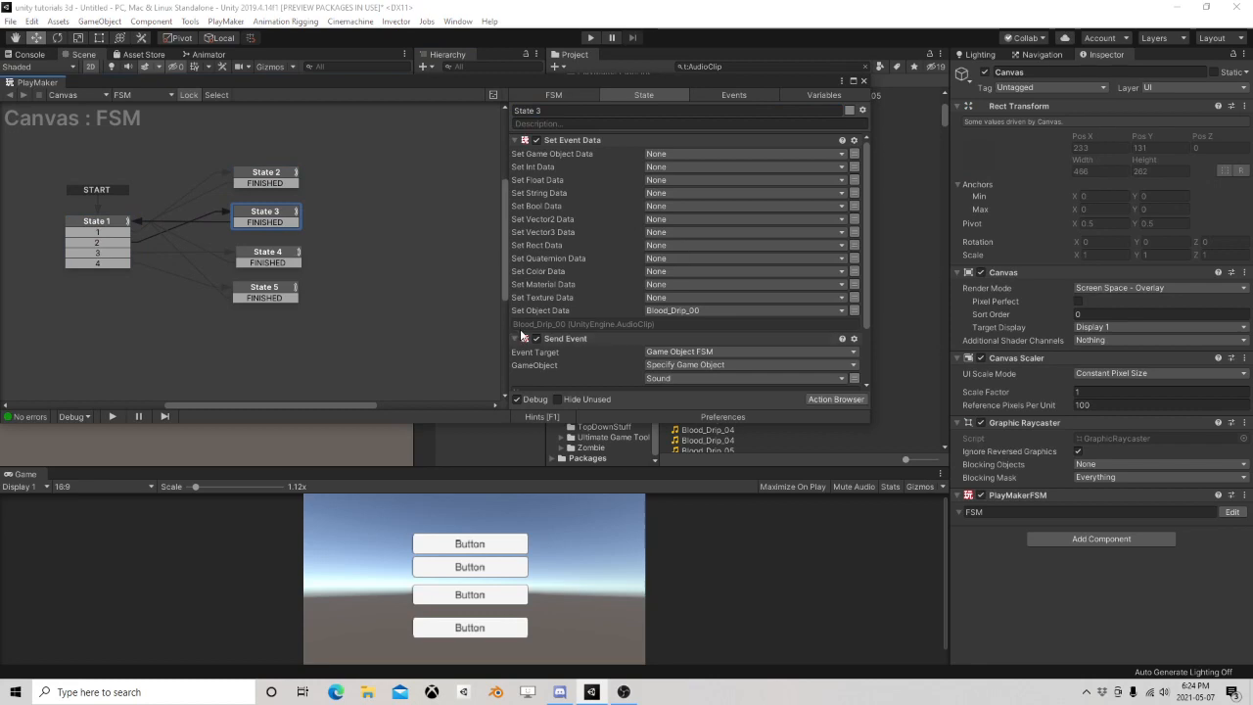
pyautogui.scroll(-3, 634, 354)
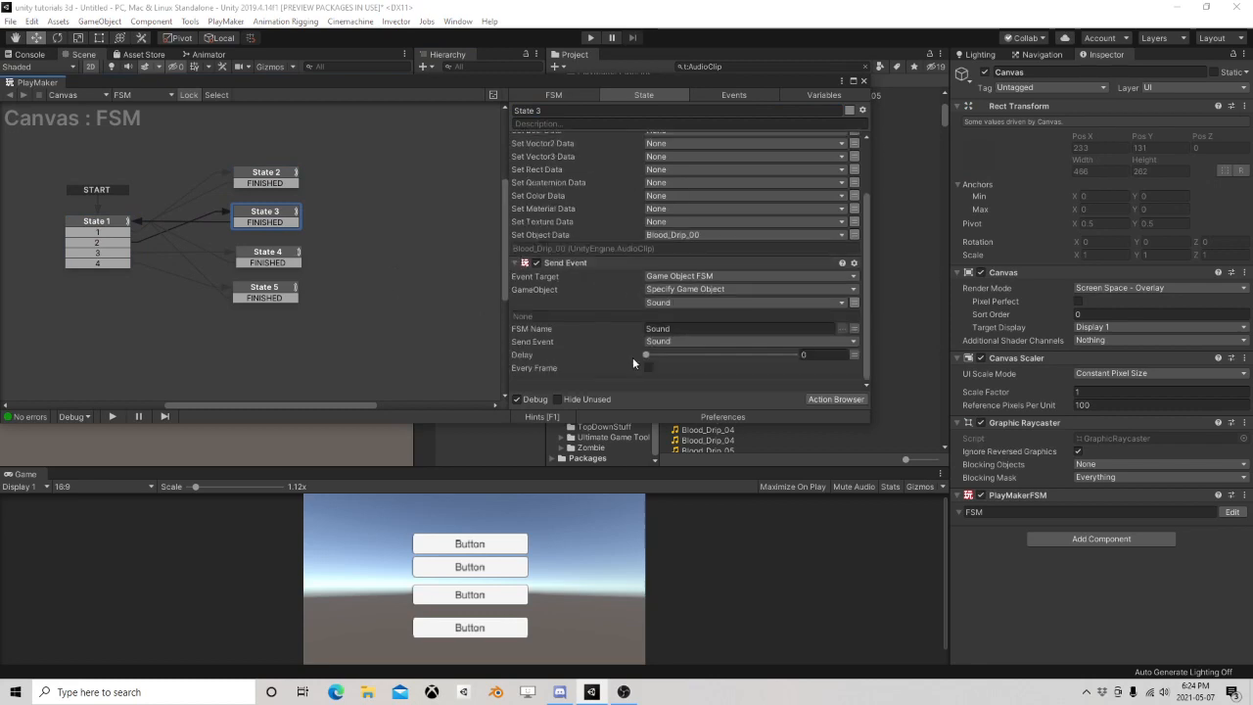
pyautogui.click(102, 223)
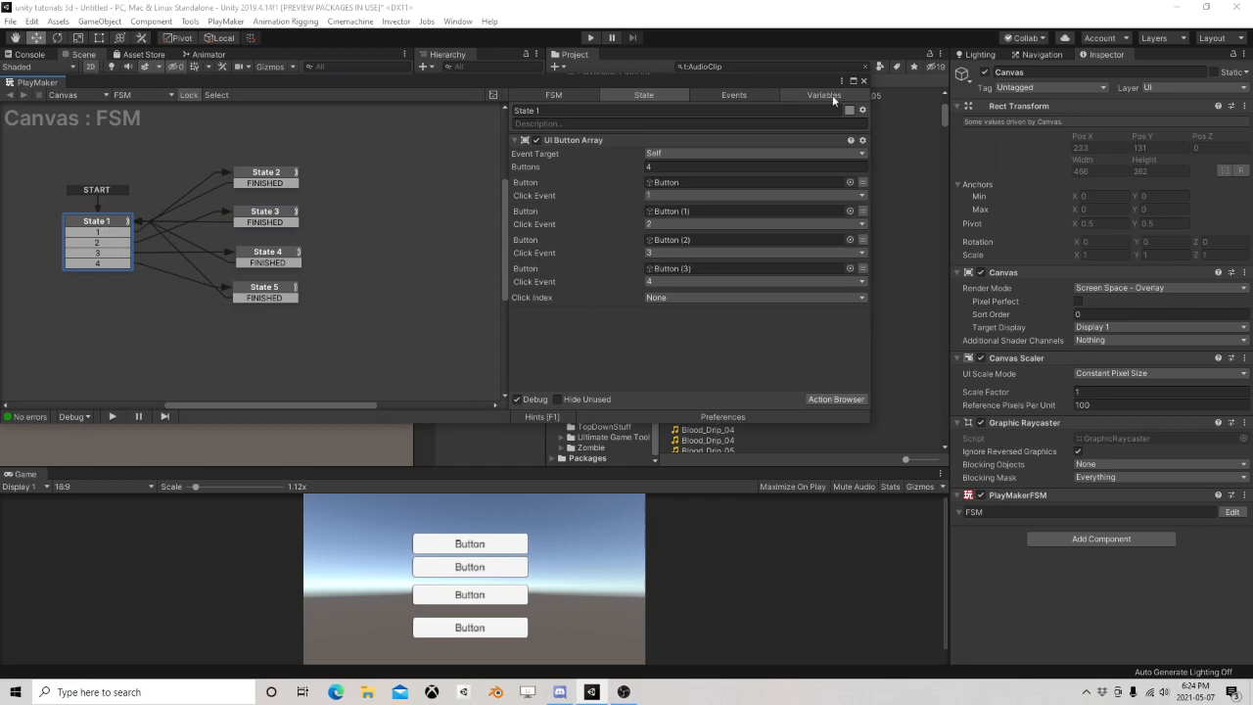
# Step: Redirect State 3's FINISHED transition to a new State 6, and link State 6 back to State 3 with a FINISHED transition
pyautogui.click(276, 221)
pyautogui.moveTo(291, 224); pyautogui.dragTo(349, 221)
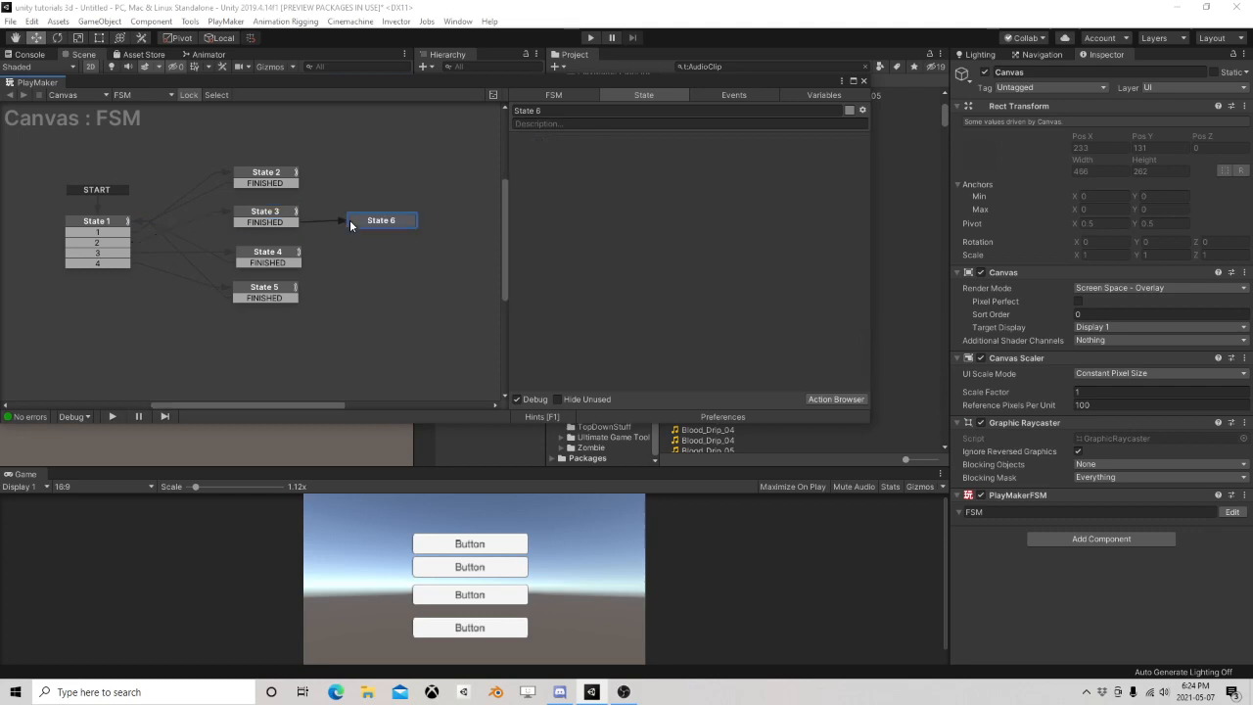
pyautogui.rightClick(383, 221)
pyautogui.moveTo(467, 227)
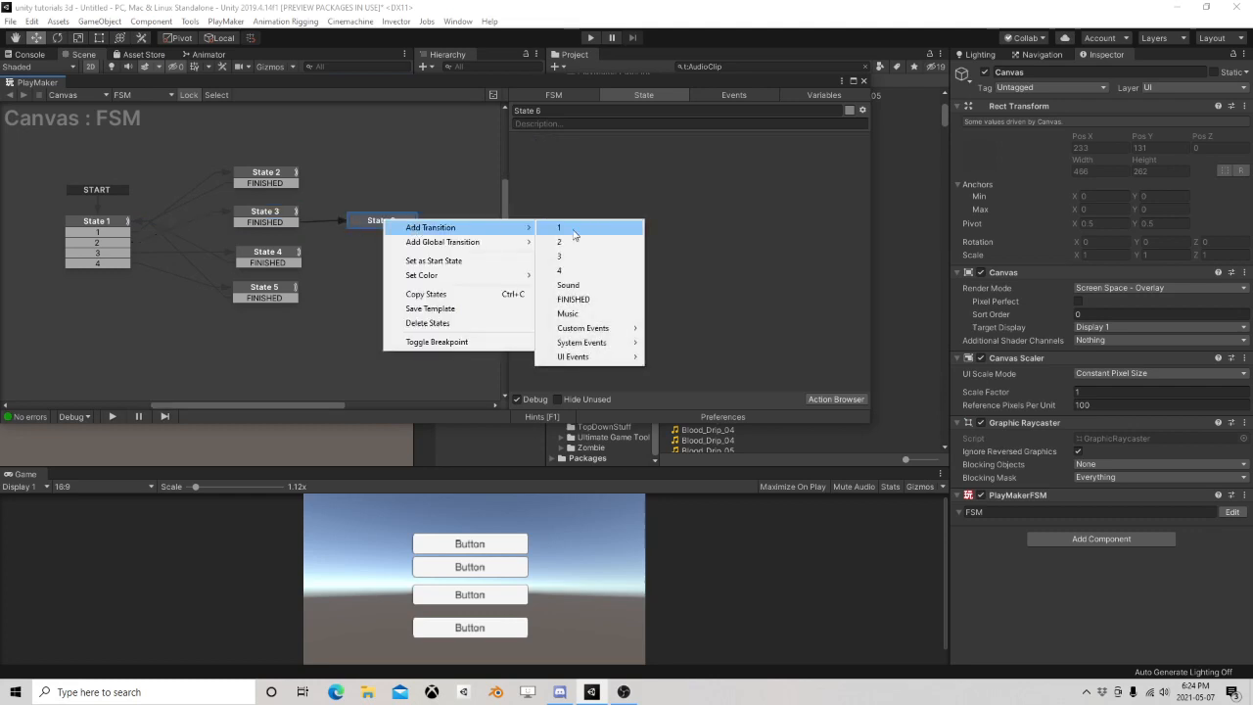
pyautogui.click(574, 299)
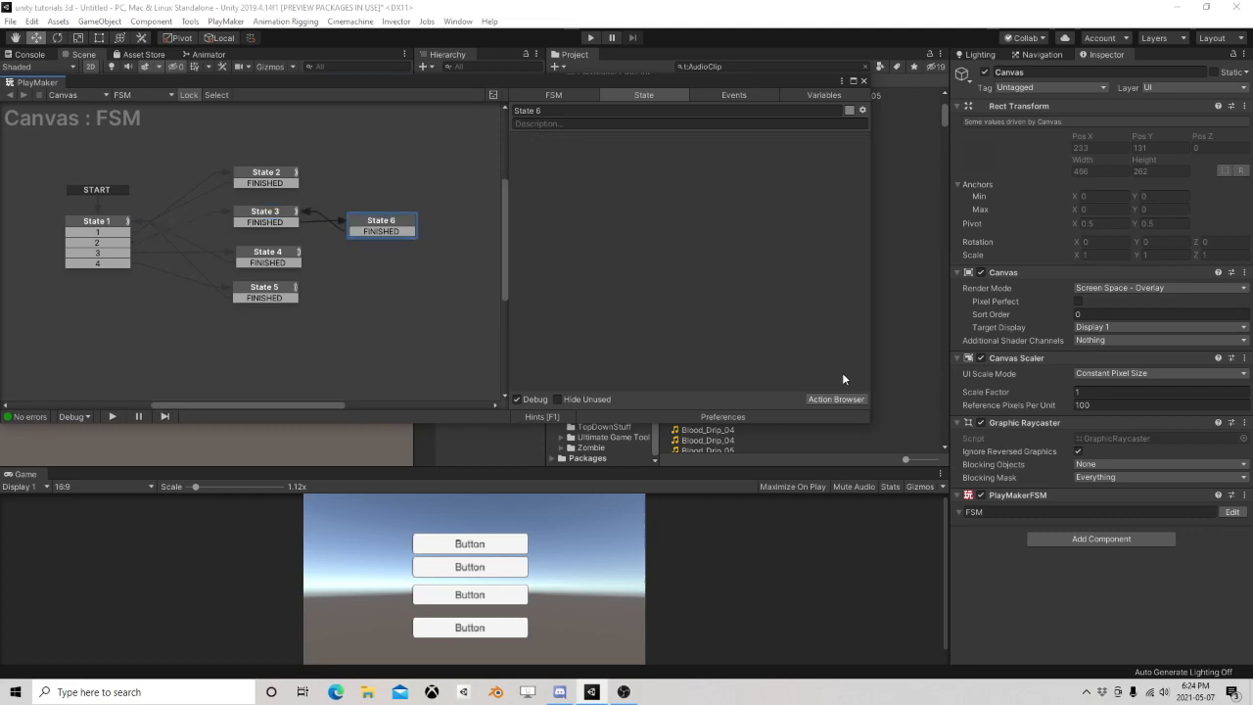
# Step: Add a Next Frame Event action to State 6 that sends FINISHED, and close the FSM editor
pyautogui.click(836, 400)
pyautogui.write('next fra')
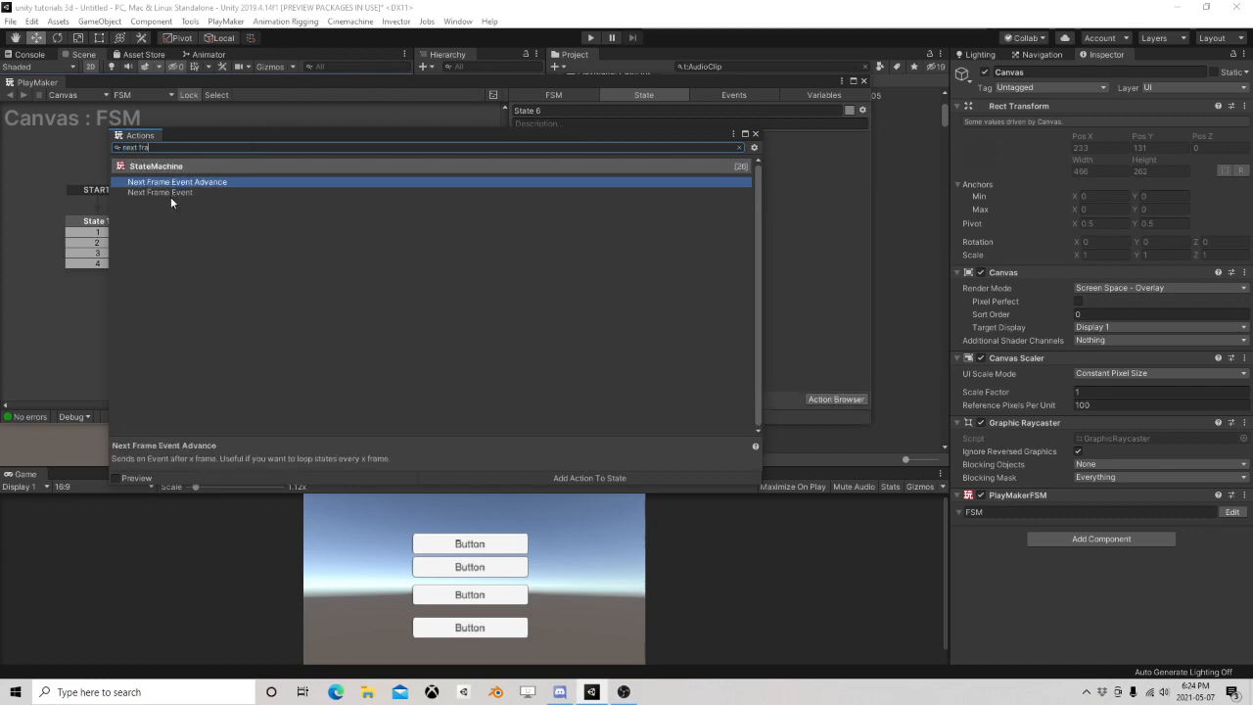
pyautogui.doubleClick(170, 194)
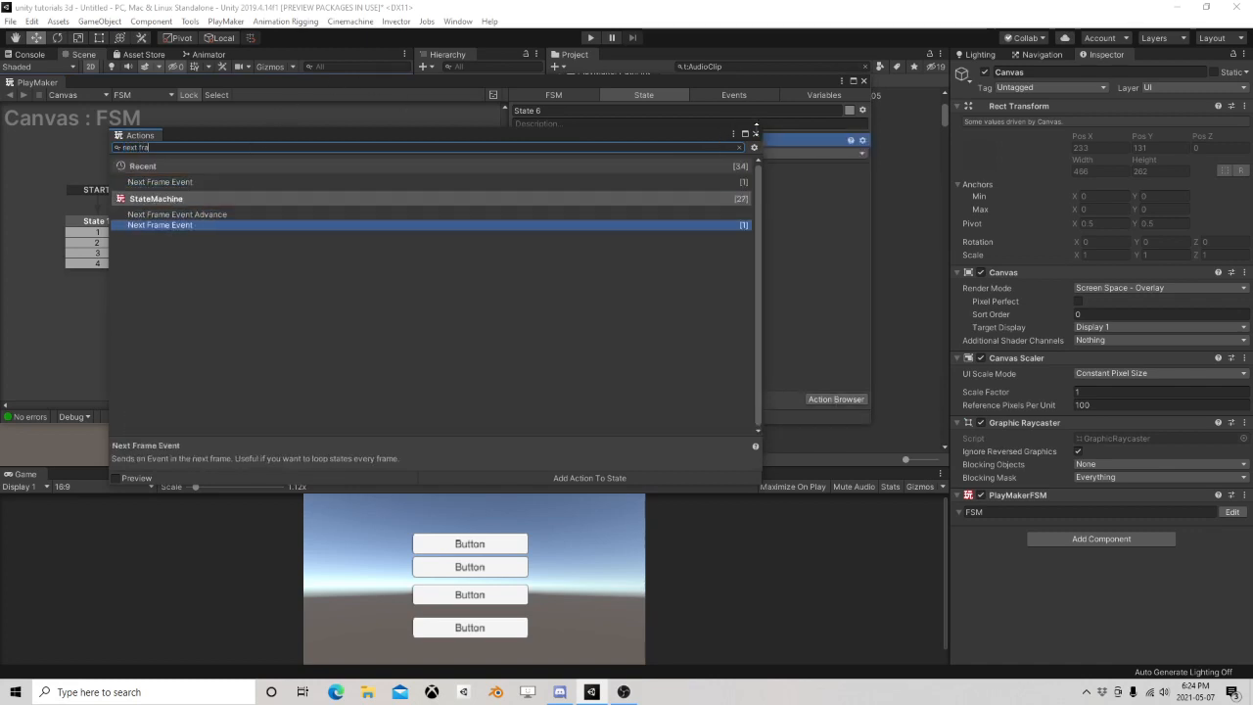
pyautogui.click(754, 134)
pyautogui.click(695, 153)
pyautogui.click(682, 255)
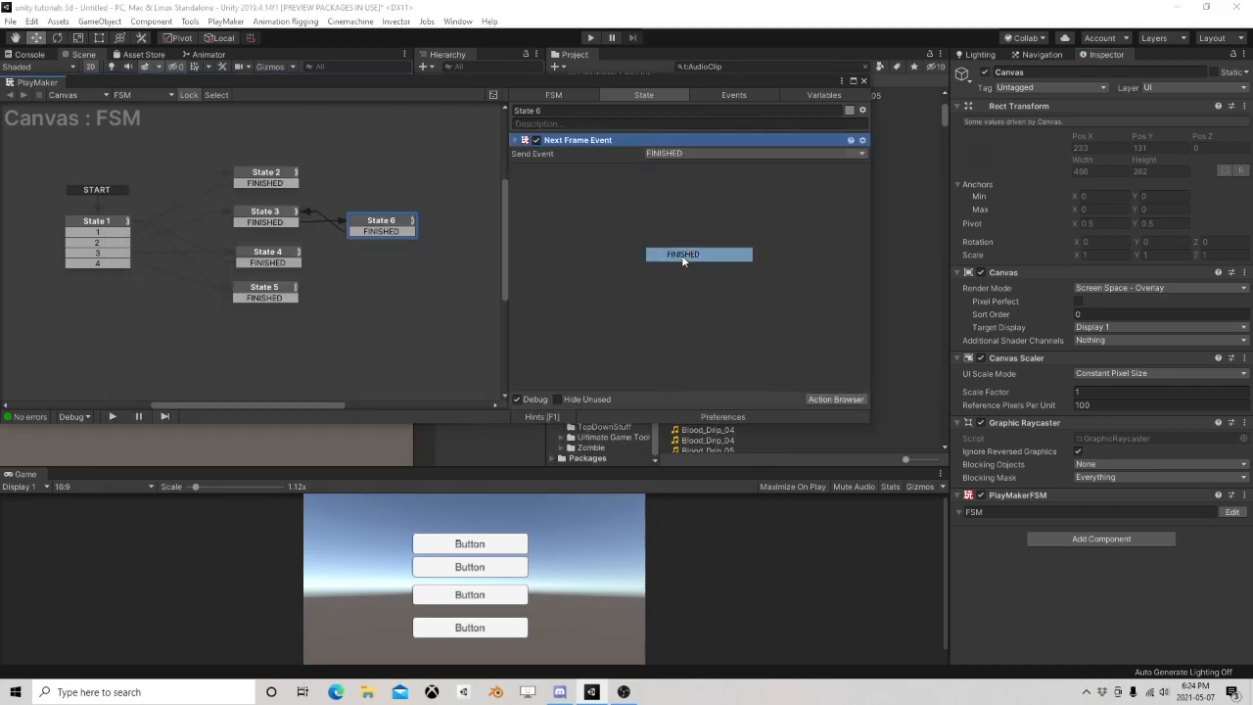
pyautogui.moveTo(372, 224); pyautogui.dragTo(356, 220)
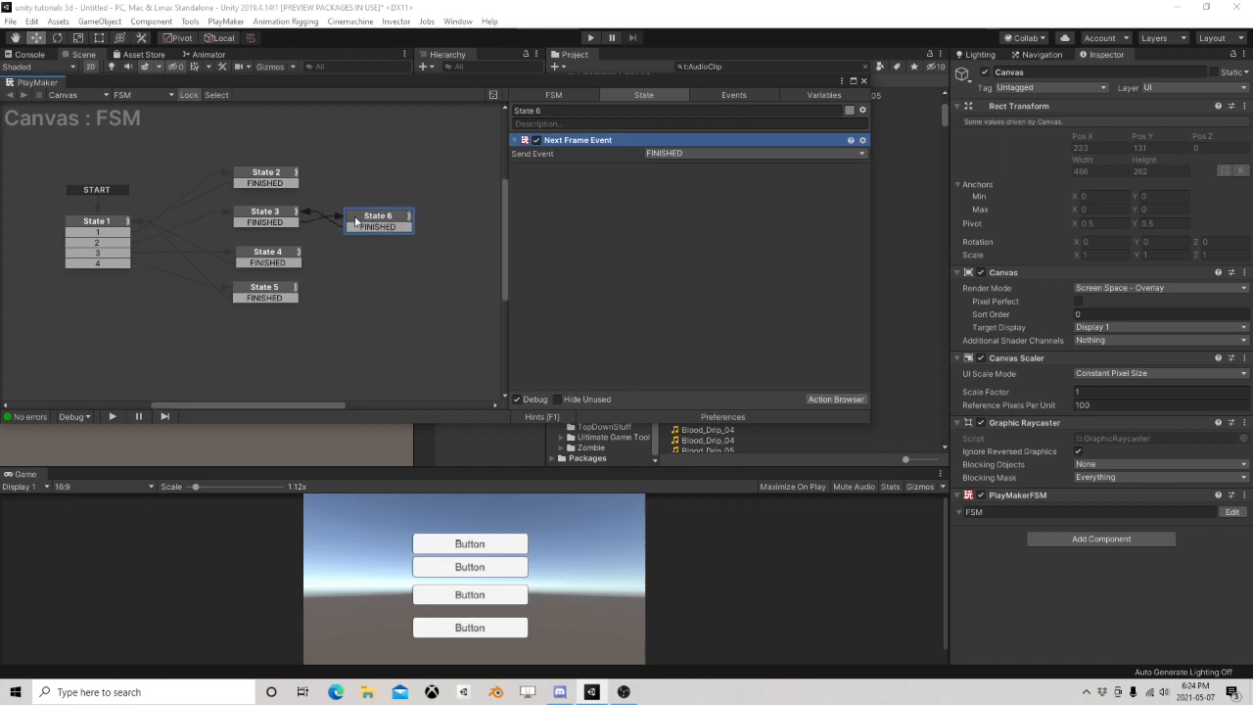
pyautogui.click(864, 81)
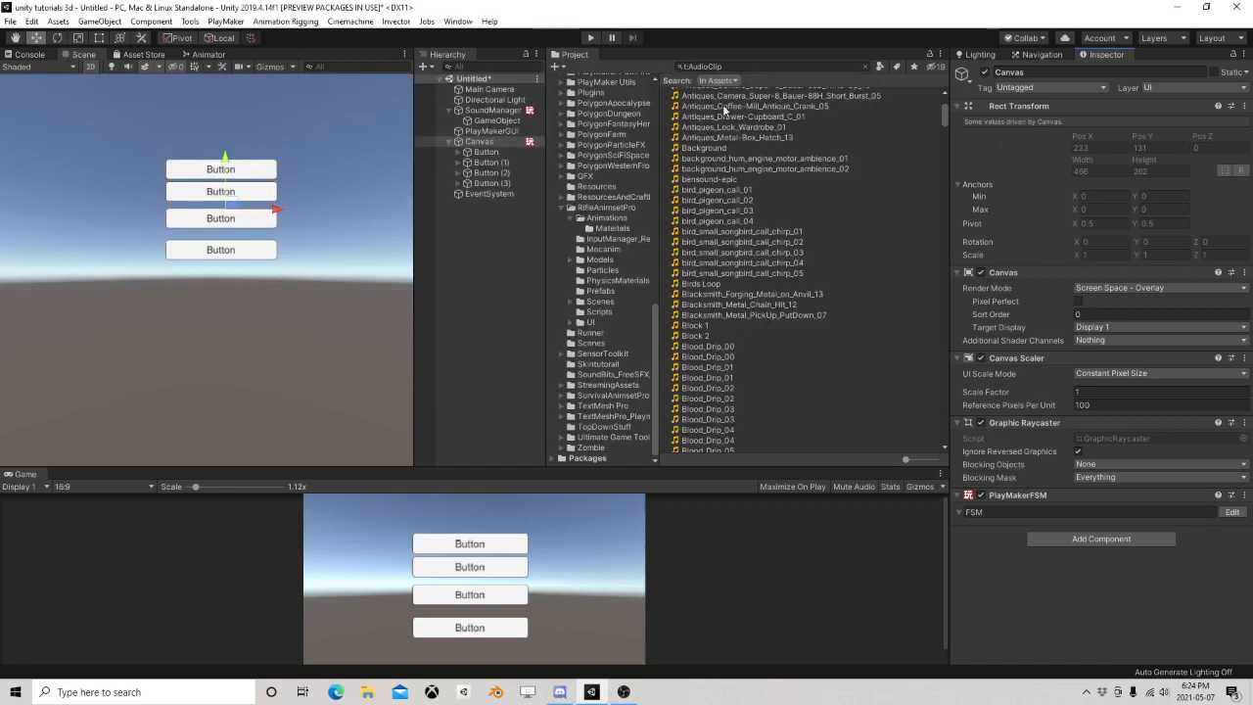
# Step: Run the scene, trigger the lowest UI button, watch the State 3 and State 6 loop in the Canvas FSM, and exit Play mode
pyautogui.click(493, 163)
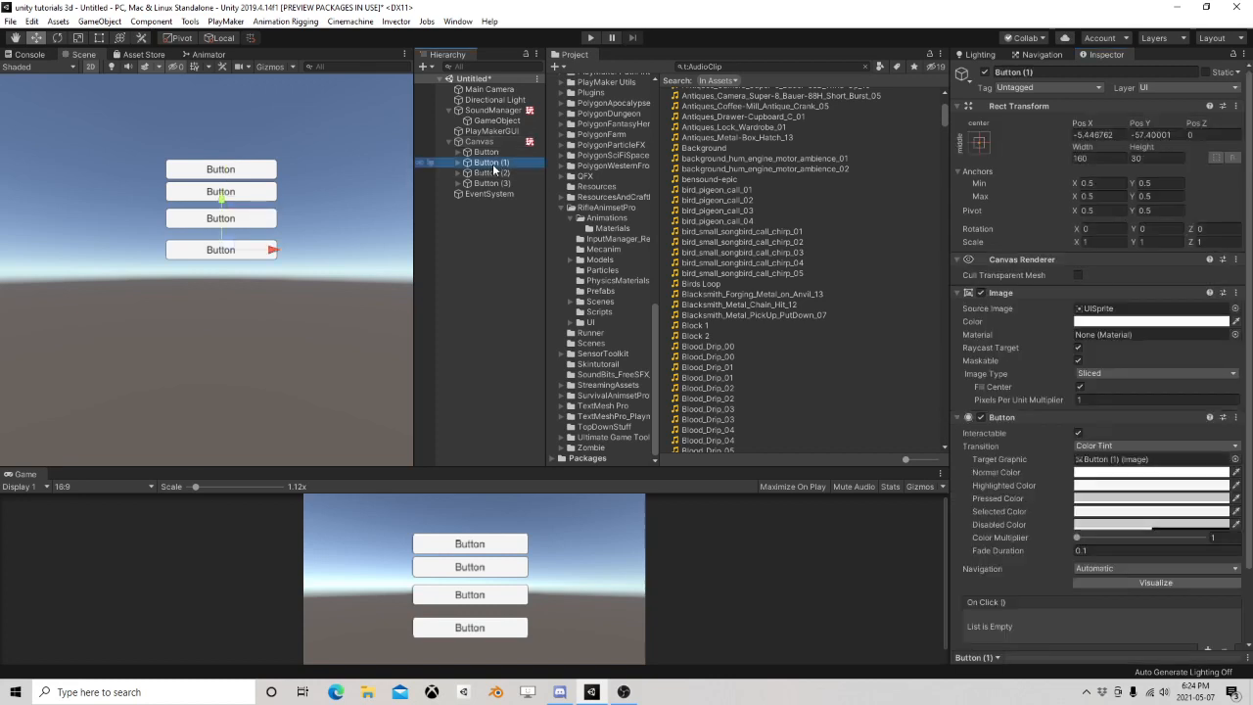
pyautogui.click(591, 37)
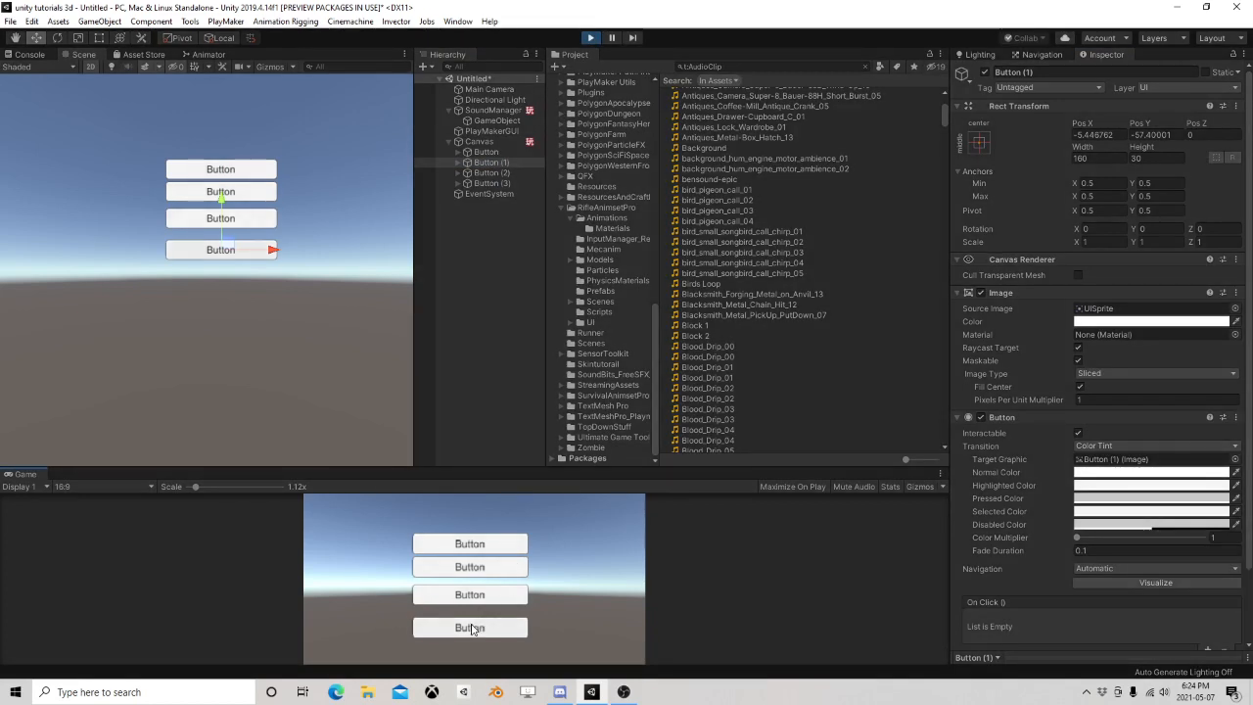
pyautogui.click(471, 628)
pyautogui.scroll(-3, 1047, 463)
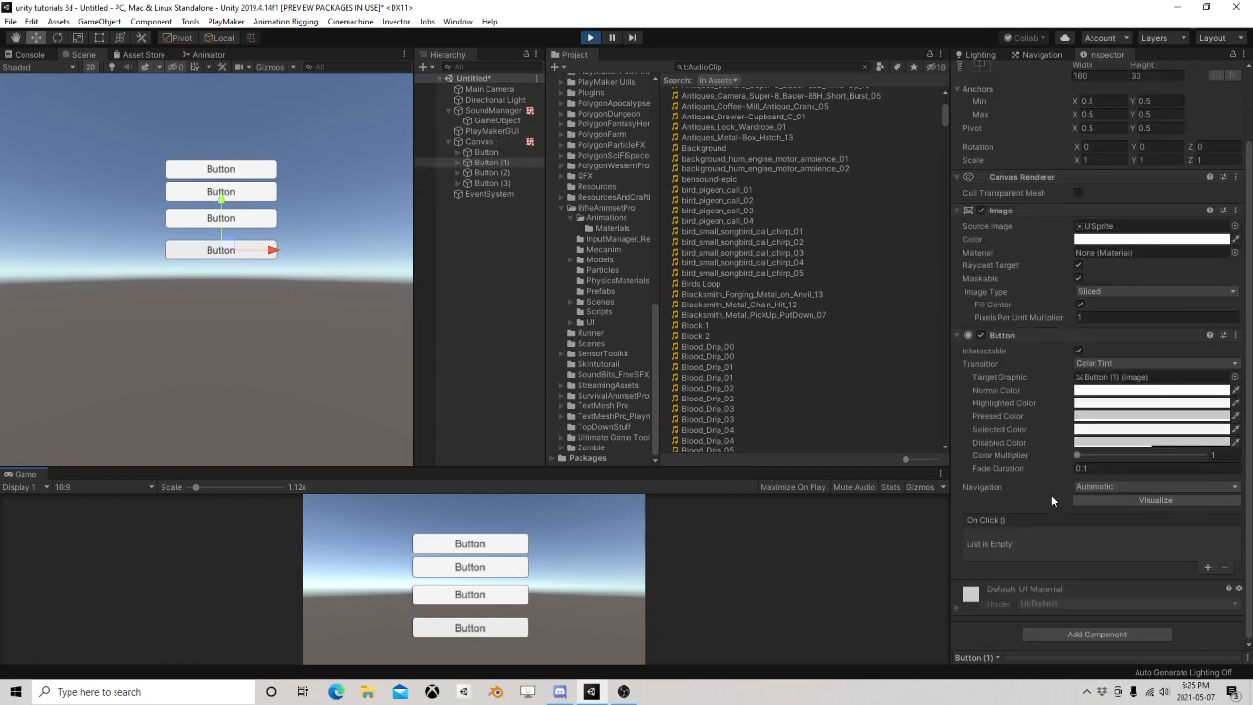
pyautogui.click(486, 142)
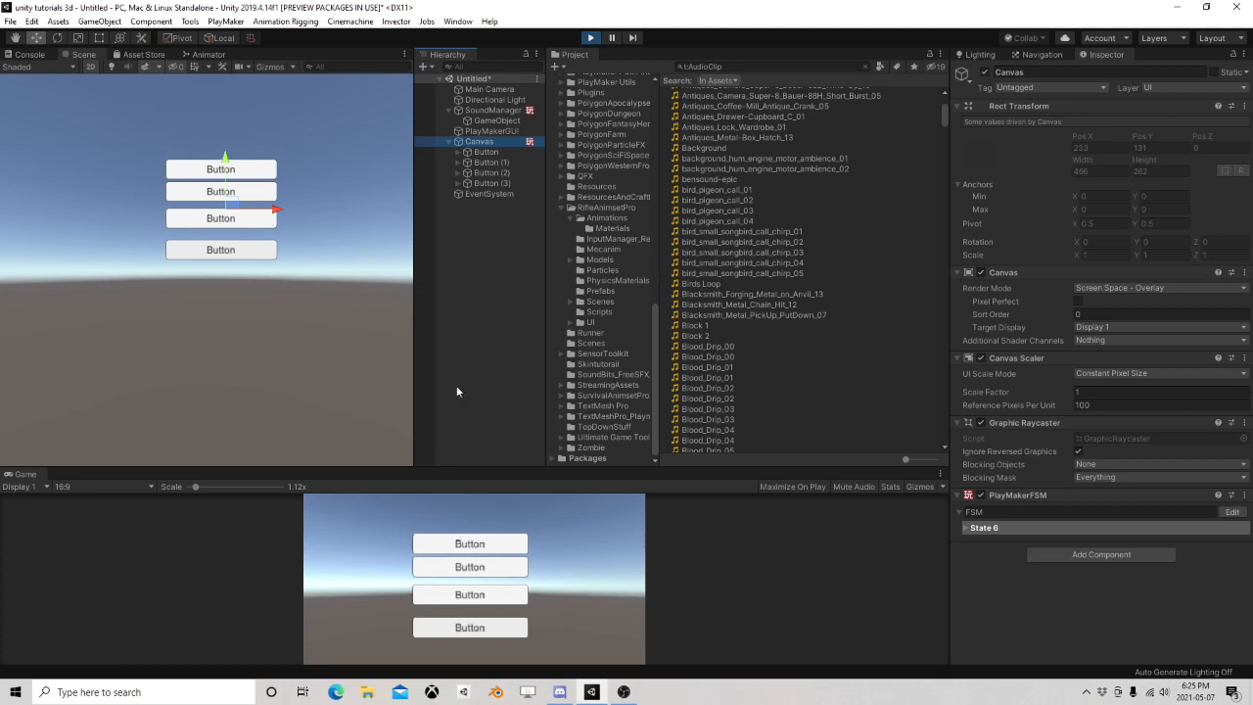
pyautogui.click(1231, 512)
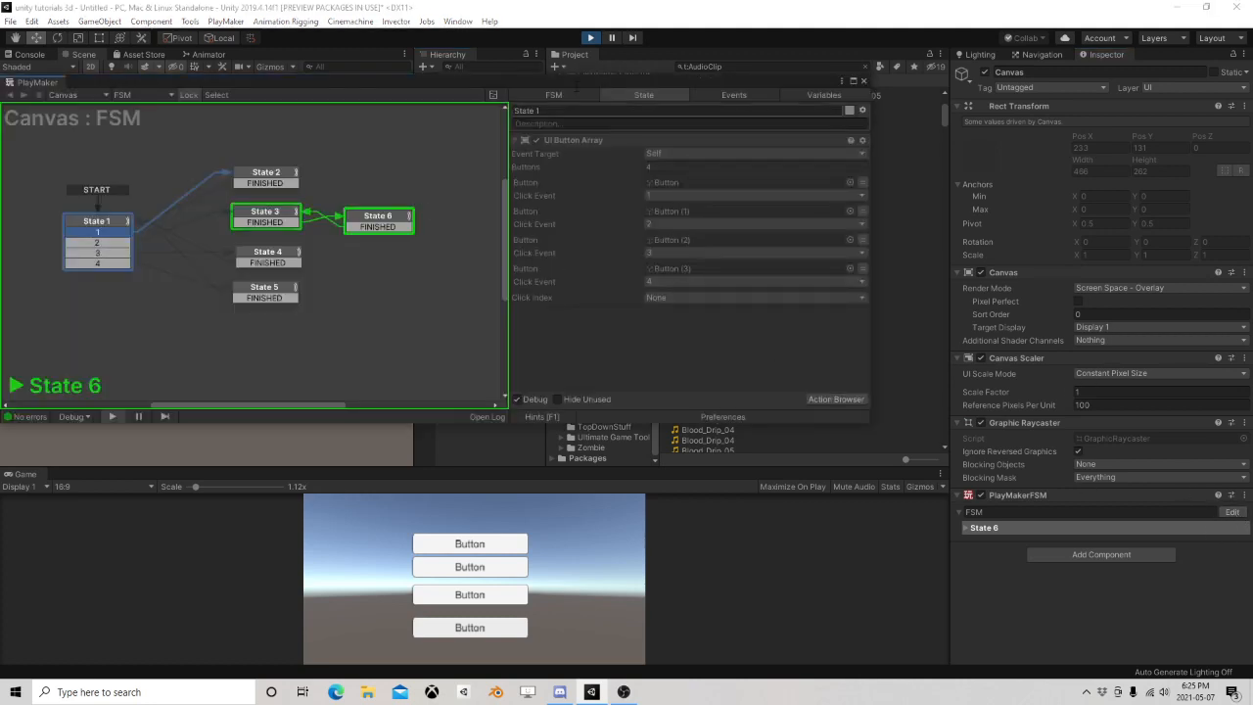
pyautogui.click(591, 37)
# Step: Replace State 6's Next Frame Event action with a Wait action
pyautogui.click(377, 226)
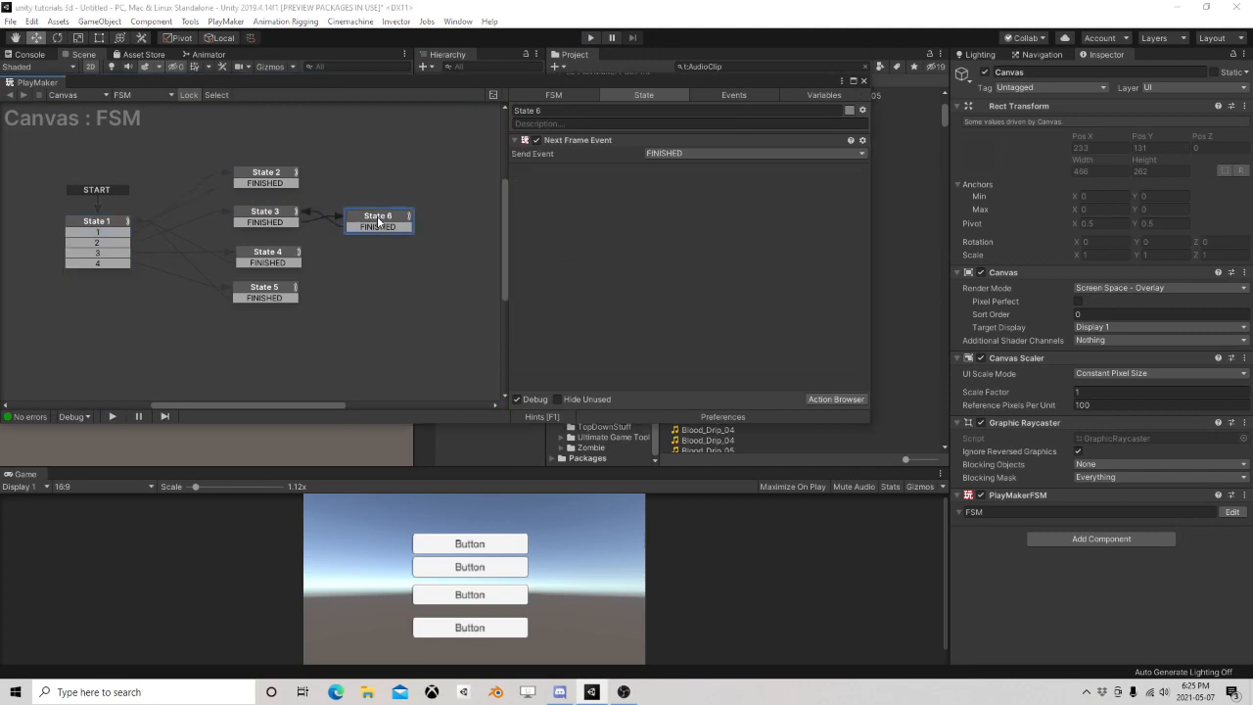
pyautogui.click(579, 145)
pyautogui.press('Delete')
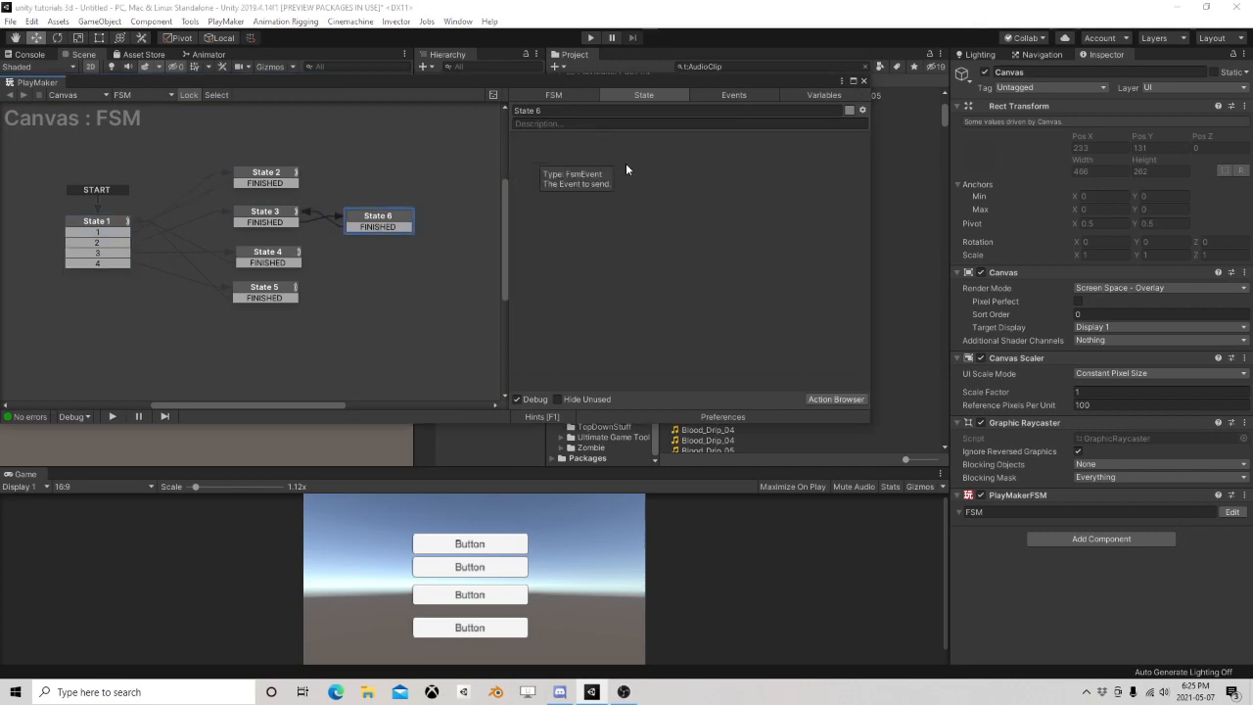
pyautogui.click(842, 400)
pyautogui.write('wait')
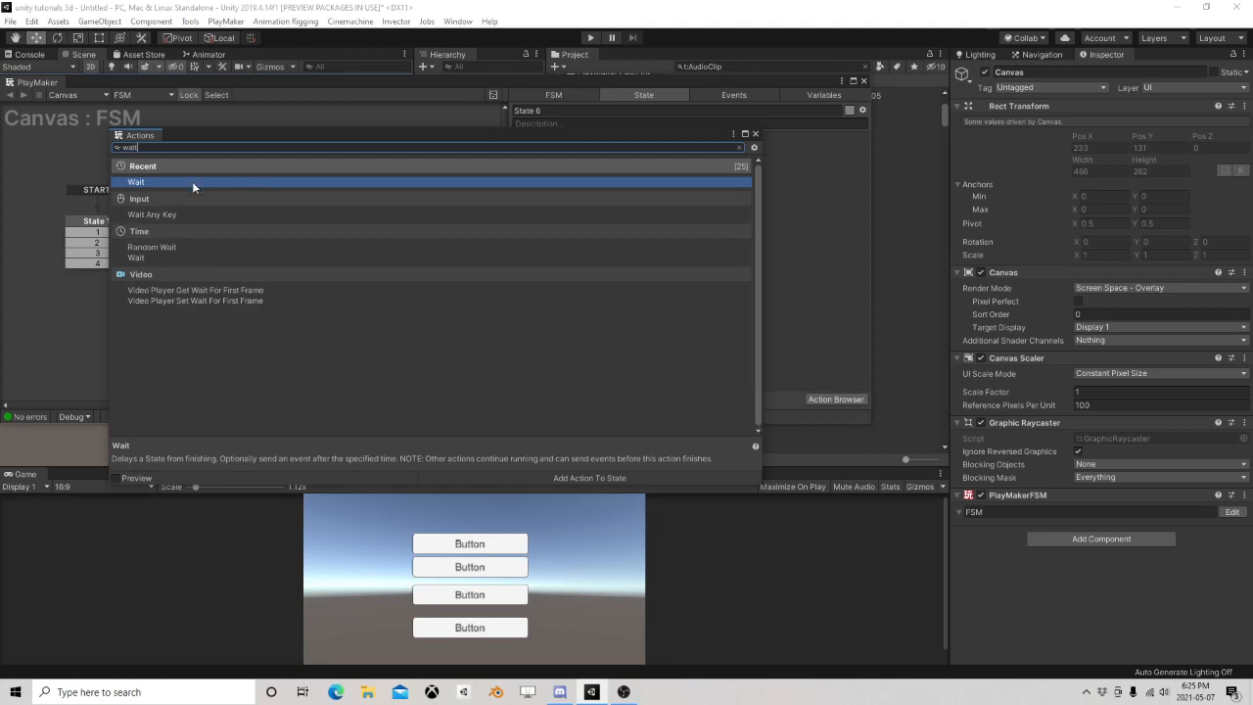
pyautogui.doubleClick(192, 181)
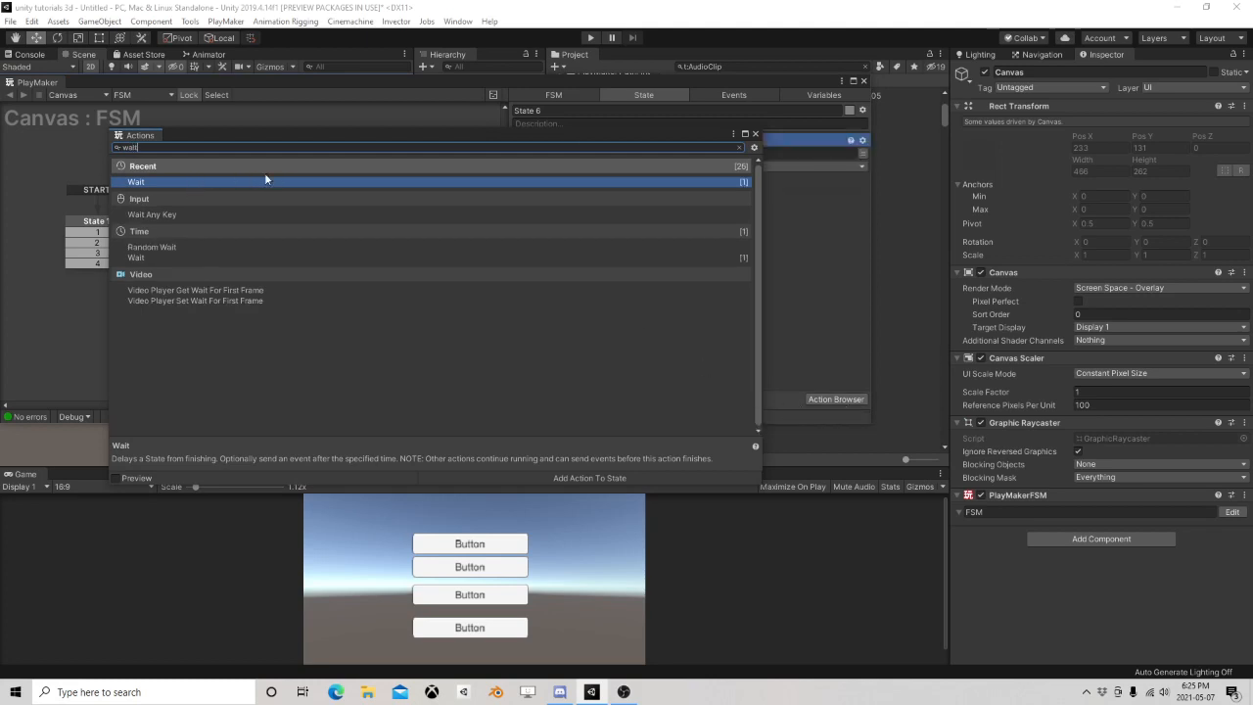
pyautogui.click(755, 135)
# Step: Set State 6's Wait time to .09 with FINISHED as its finish event, and close the FSM editor
pyautogui.click(733, 155)
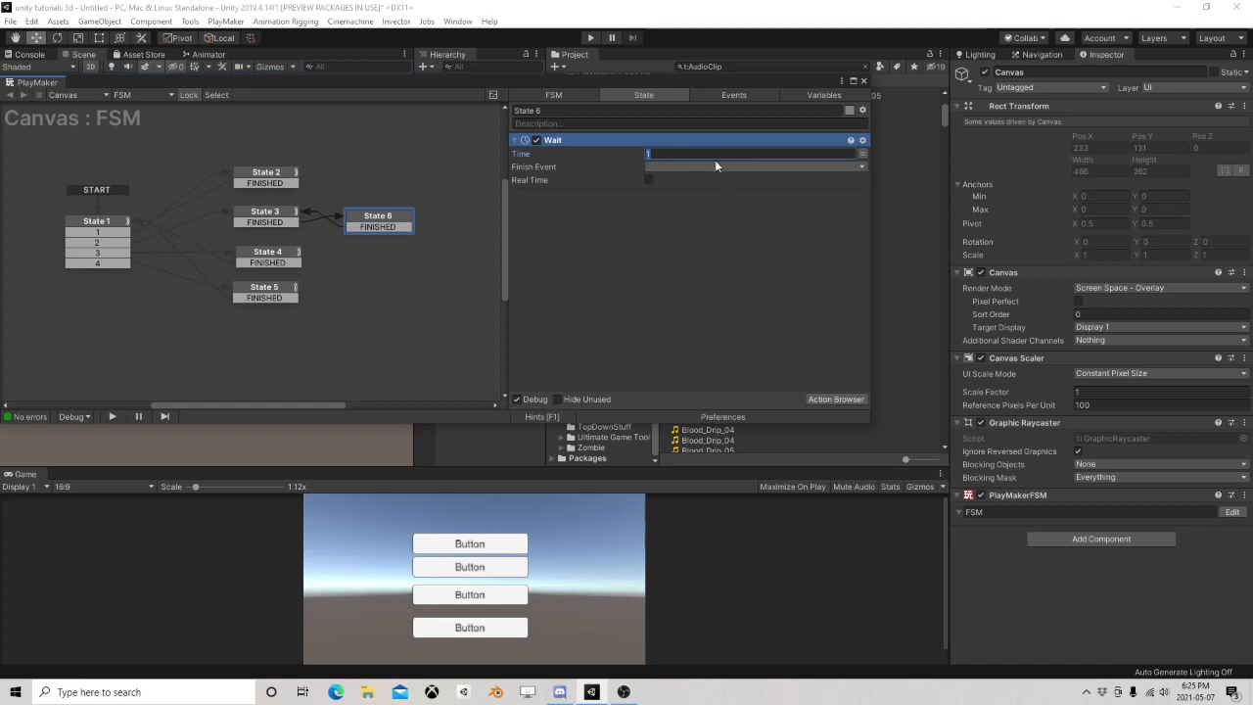
pyautogui.press('BackSpace')
pyautogui.write('.09')
pyautogui.click(670, 166)
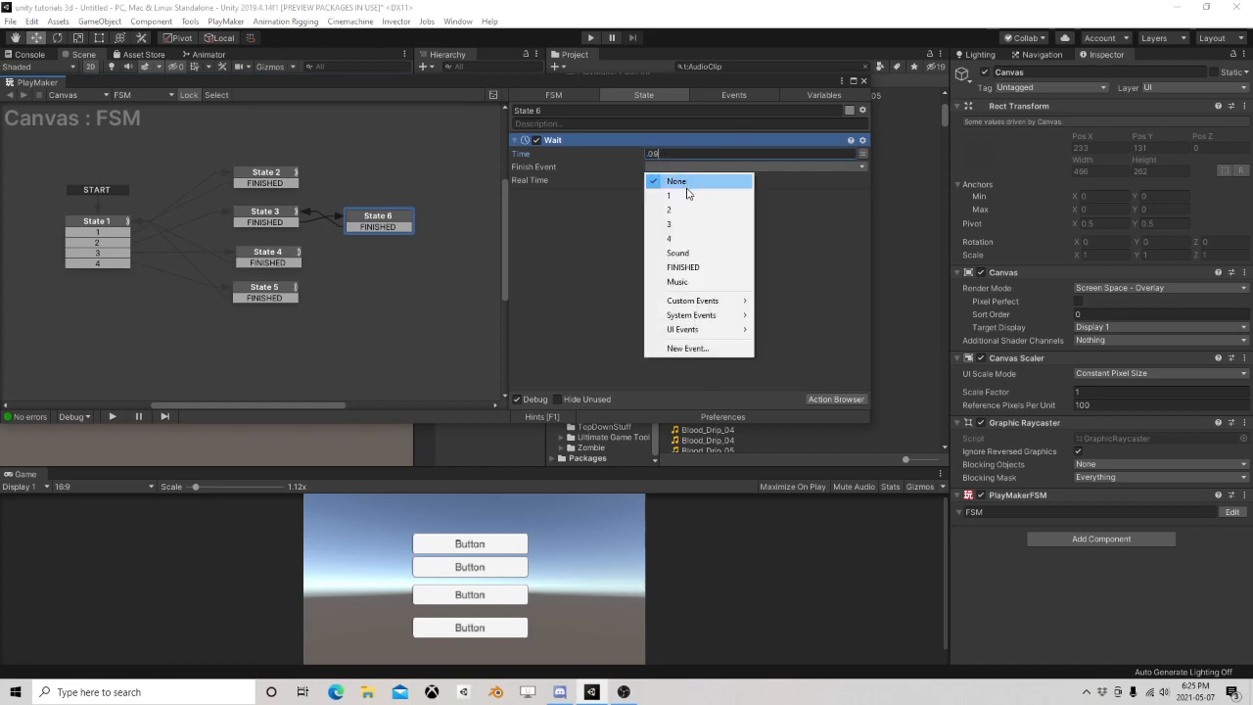
pyautogui.click(676, 268)
pyautogui.click(863, 81)
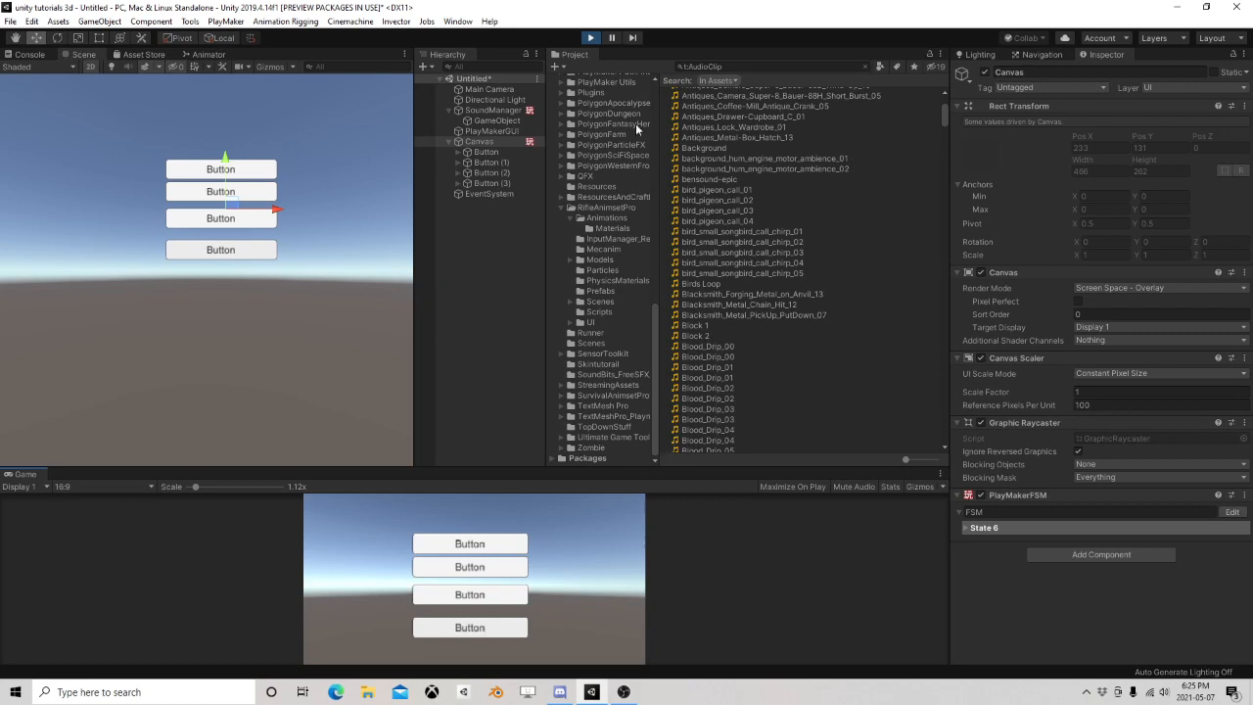
# Step: End the test run and set State 6's Wait time to 0.04 in the Canvas FSM
pyautogui.click(590, 39)
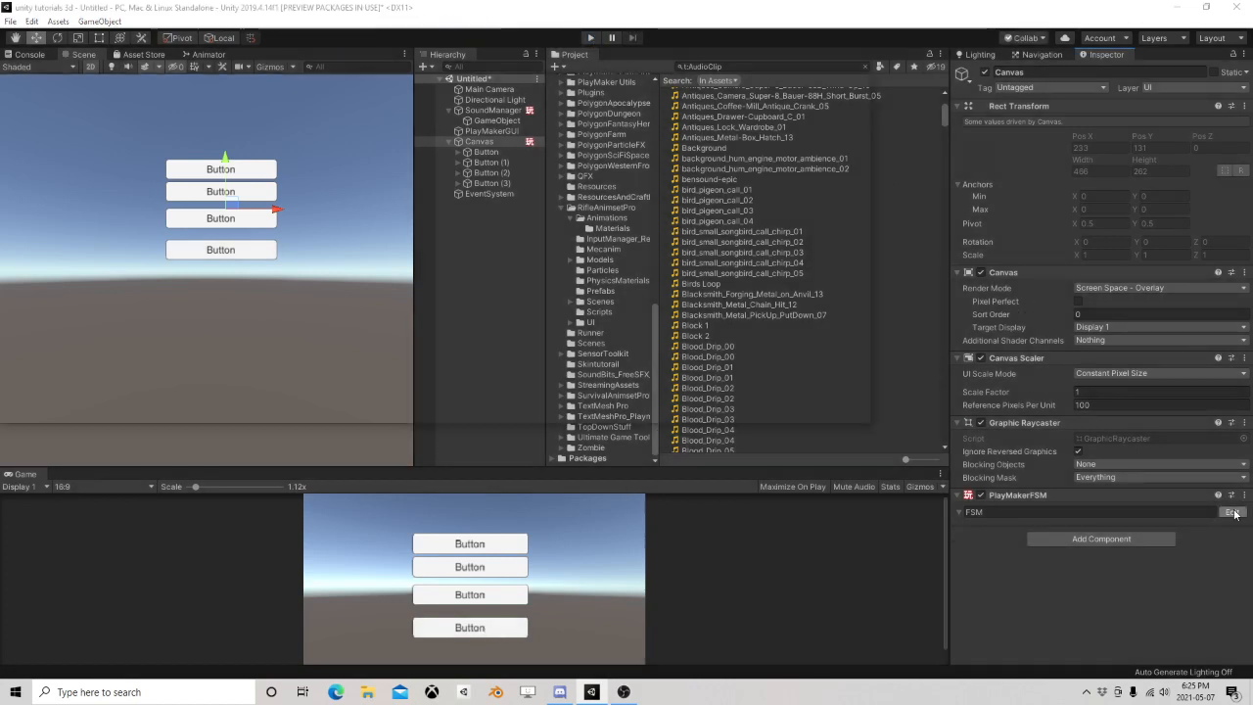
pyautogui.click(1232, 512)
pyautogui.click(372, 217)
pyautogui.click(665, 154)
pyautogui.write('0.09')
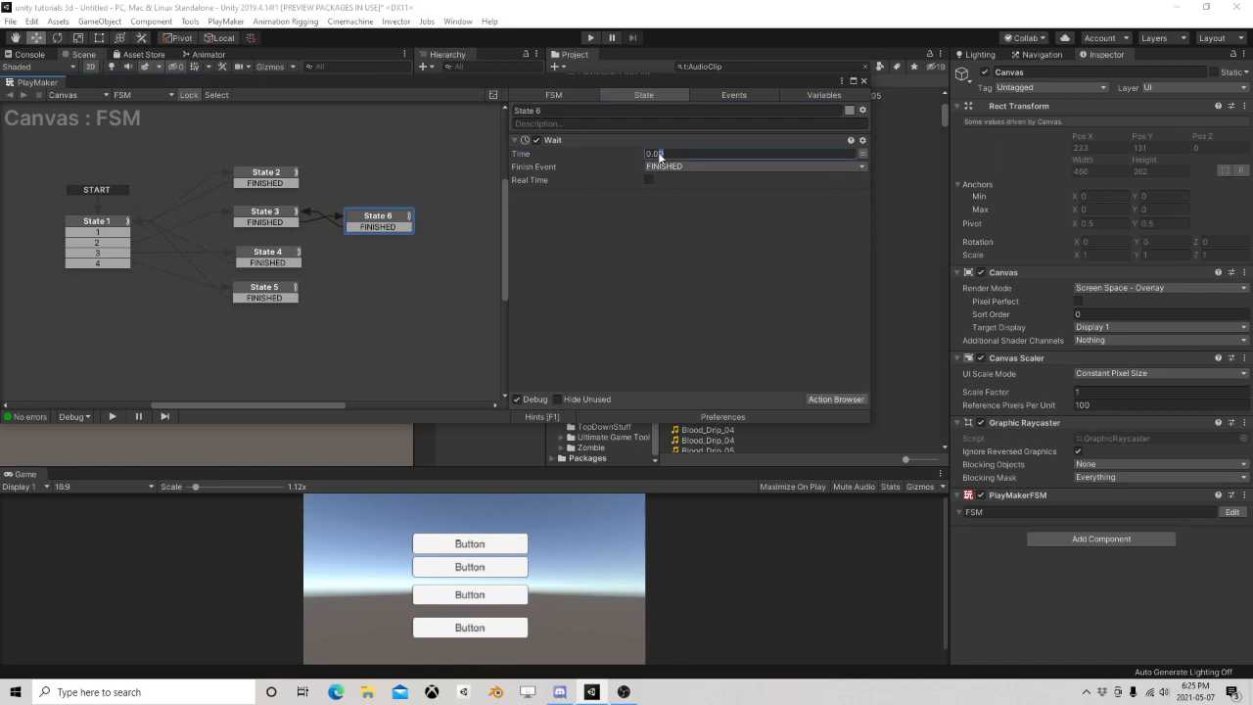
pyautogui.click(863, 81)
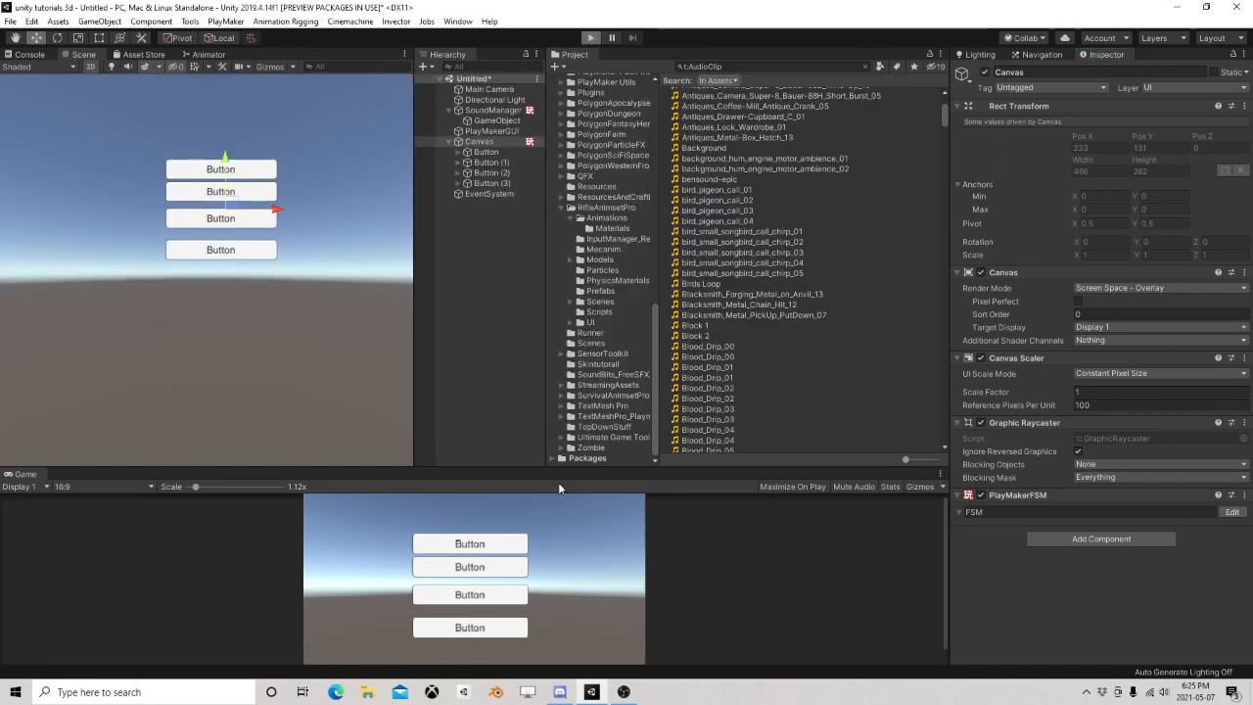
# Step: Run the scene, trigger the UI buttons to test the repeating sound with the shorter wait, and exit Play mode
pyautogui.hotkey('ctrl', 'p')
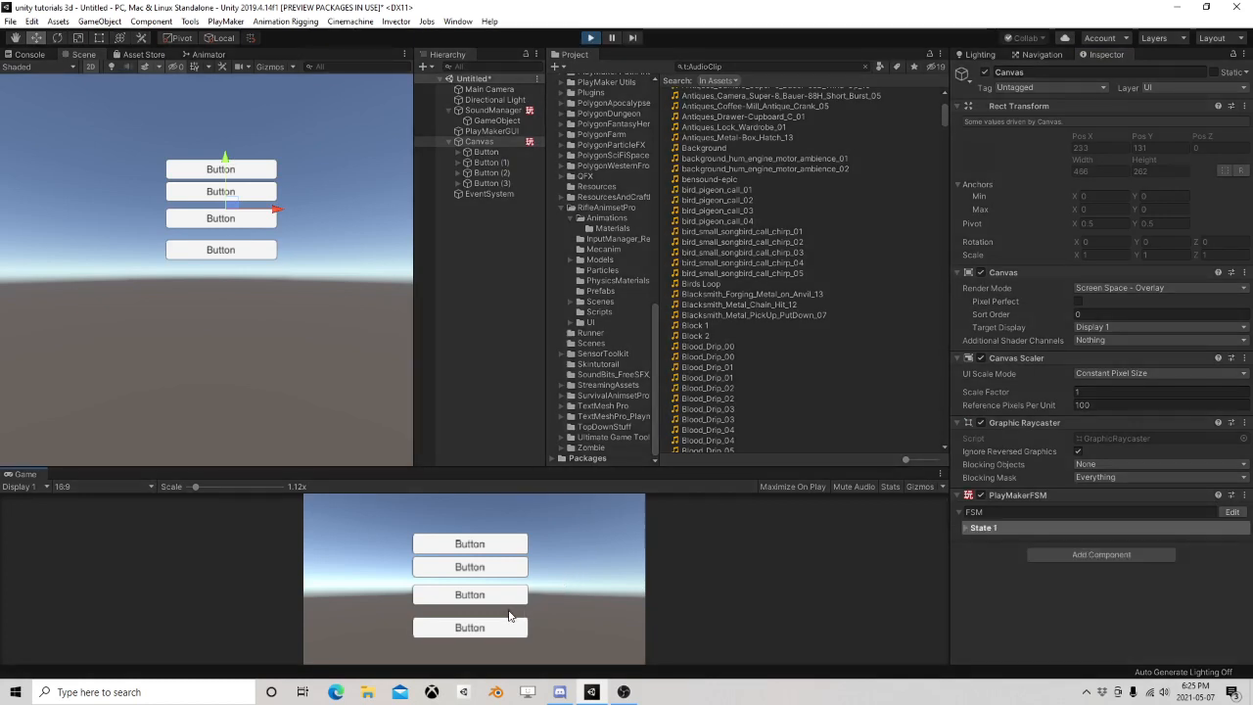
pyautogui.click(470, 568)
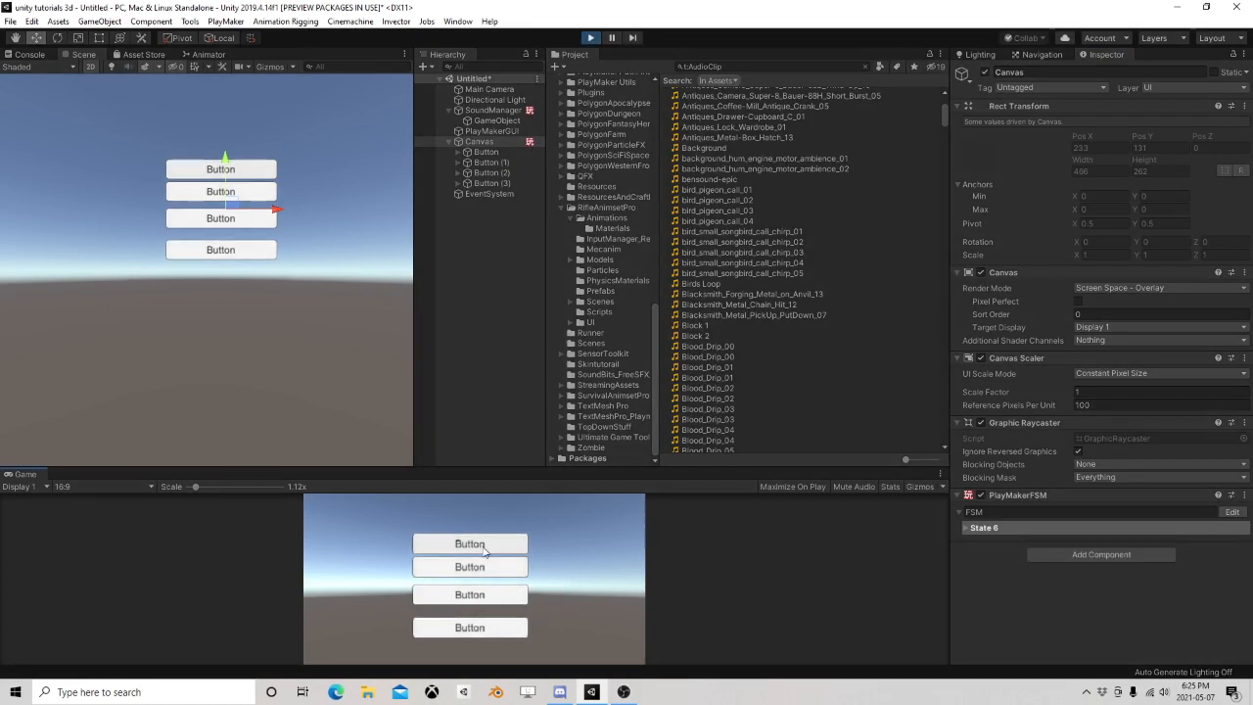
pyautogui.click(474, 597)
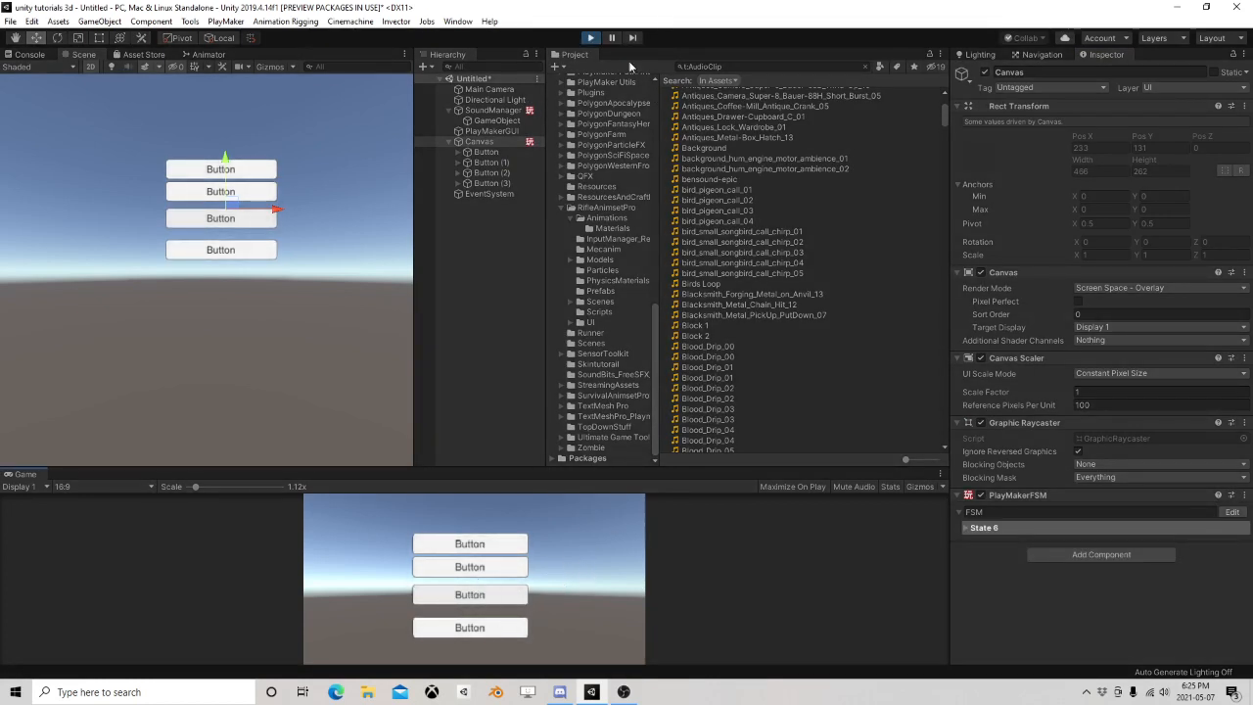
pyautogui.click(590, 39)
# Step: Set State 6's Wait time to 0.1 in the Canvas FSM and close the FSM editor
pyautogui.click(1224, 511)
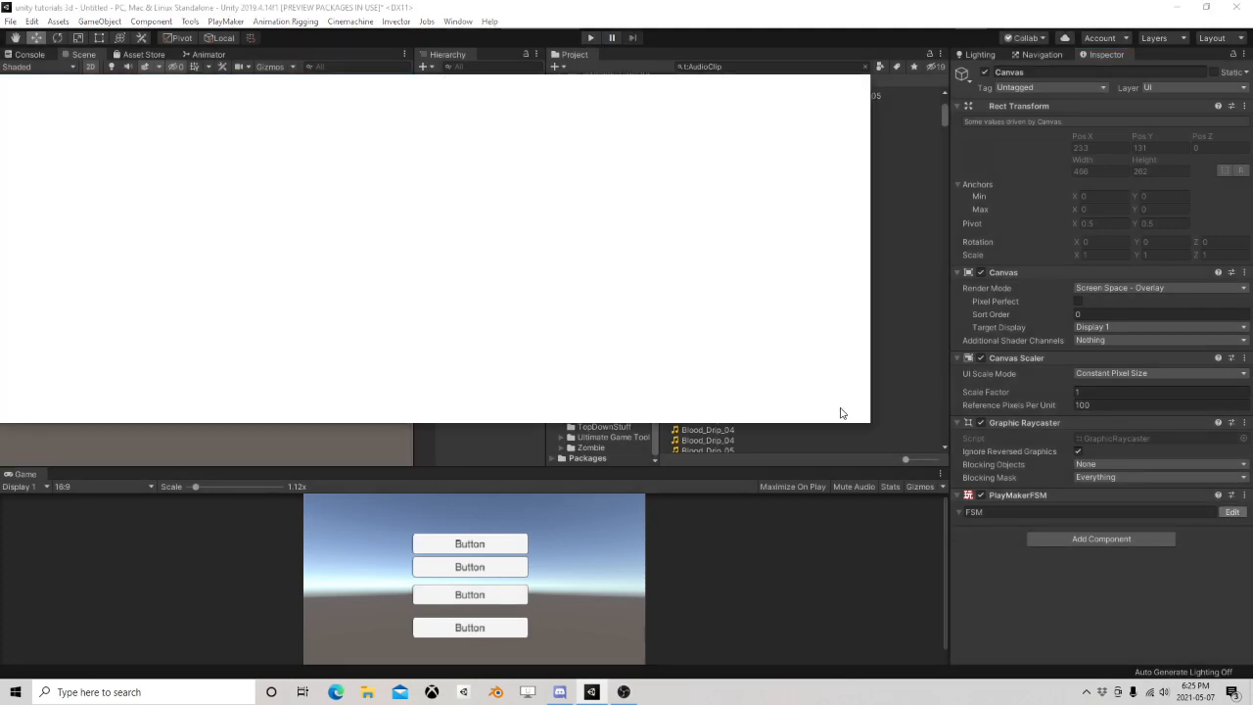
pyautogui.click(376, 223)
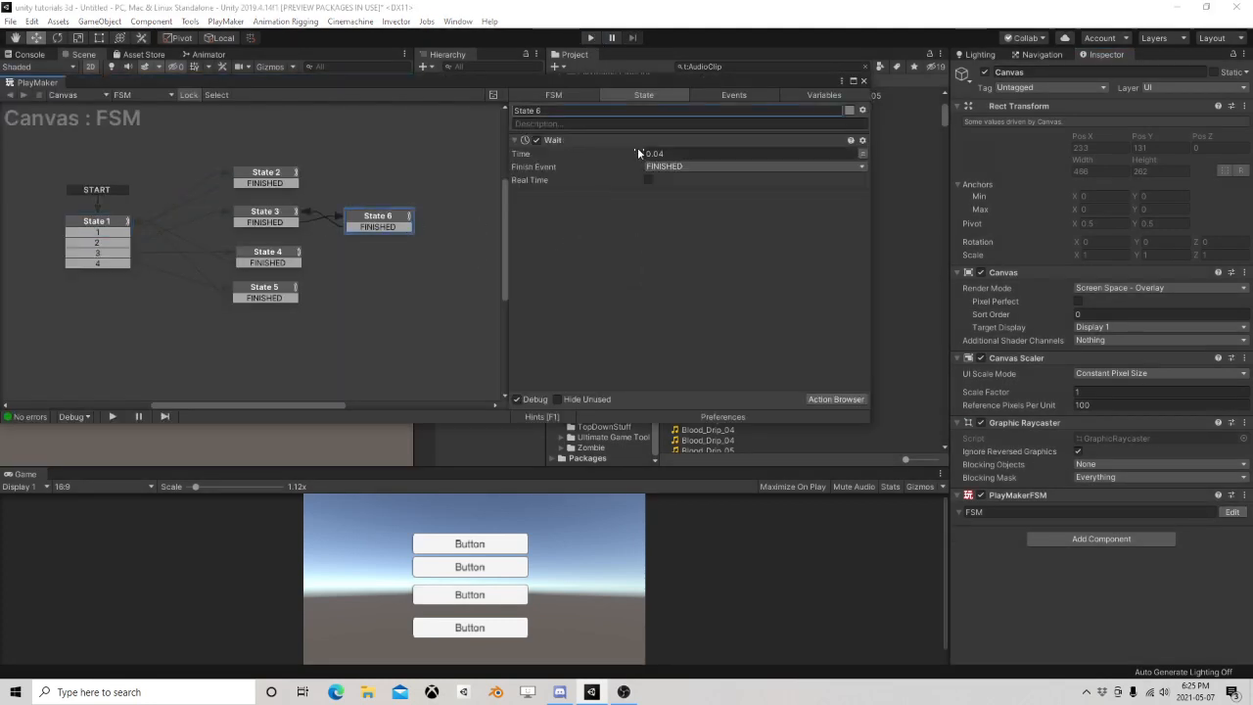
pyautogui.click(659, 153)
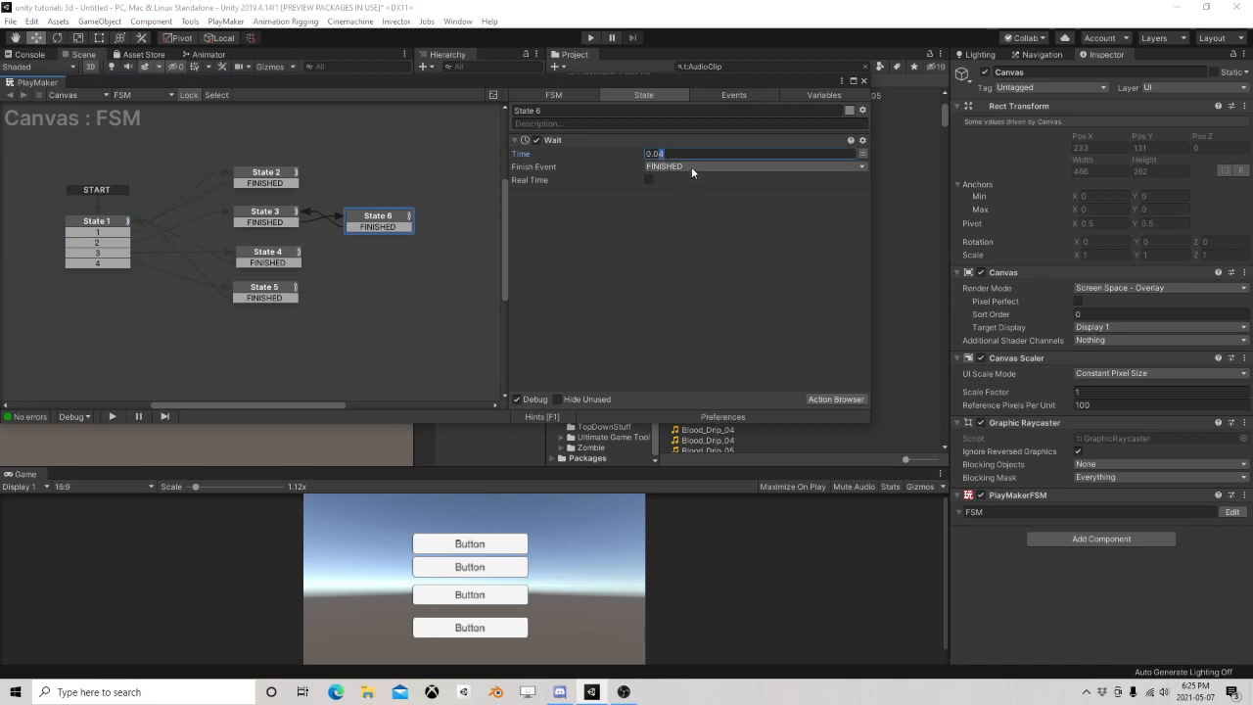
pyautogui.write('68')
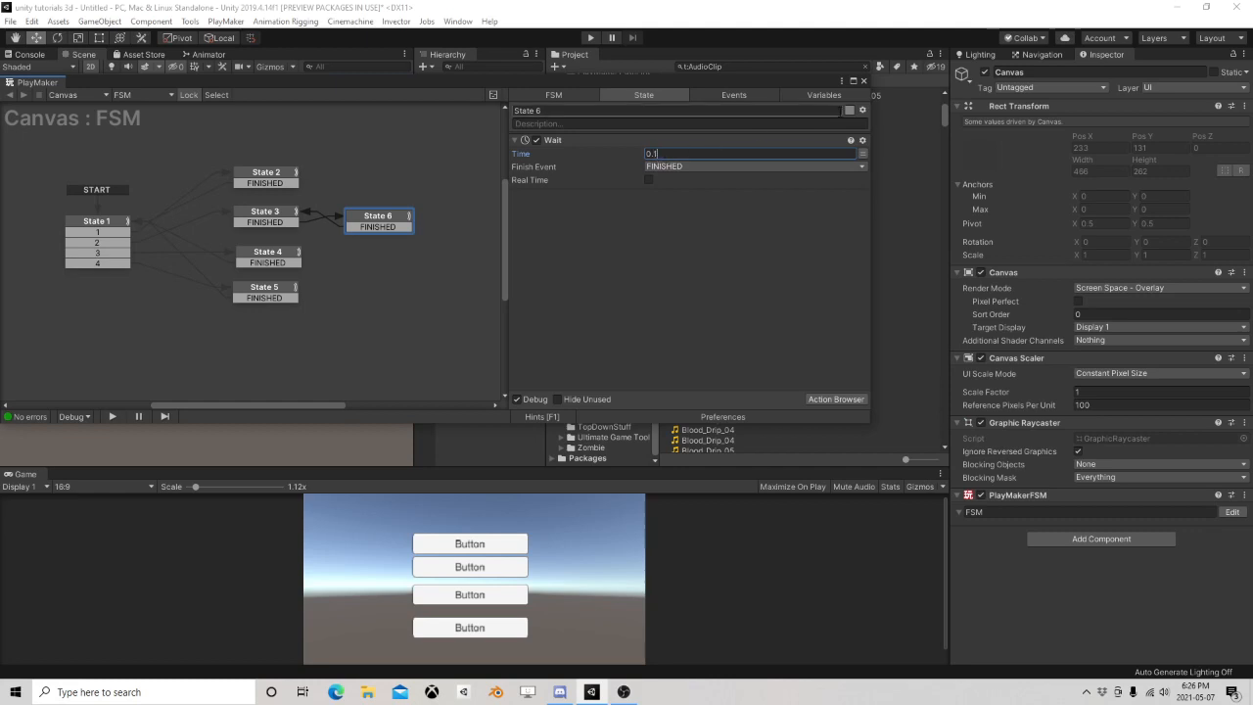
pyautogui.click(863, 82)
# Step: Run the scene and trigger all four UI buttons to test the sounds with the 0.1 wait
pyautogui.click(593, 37)
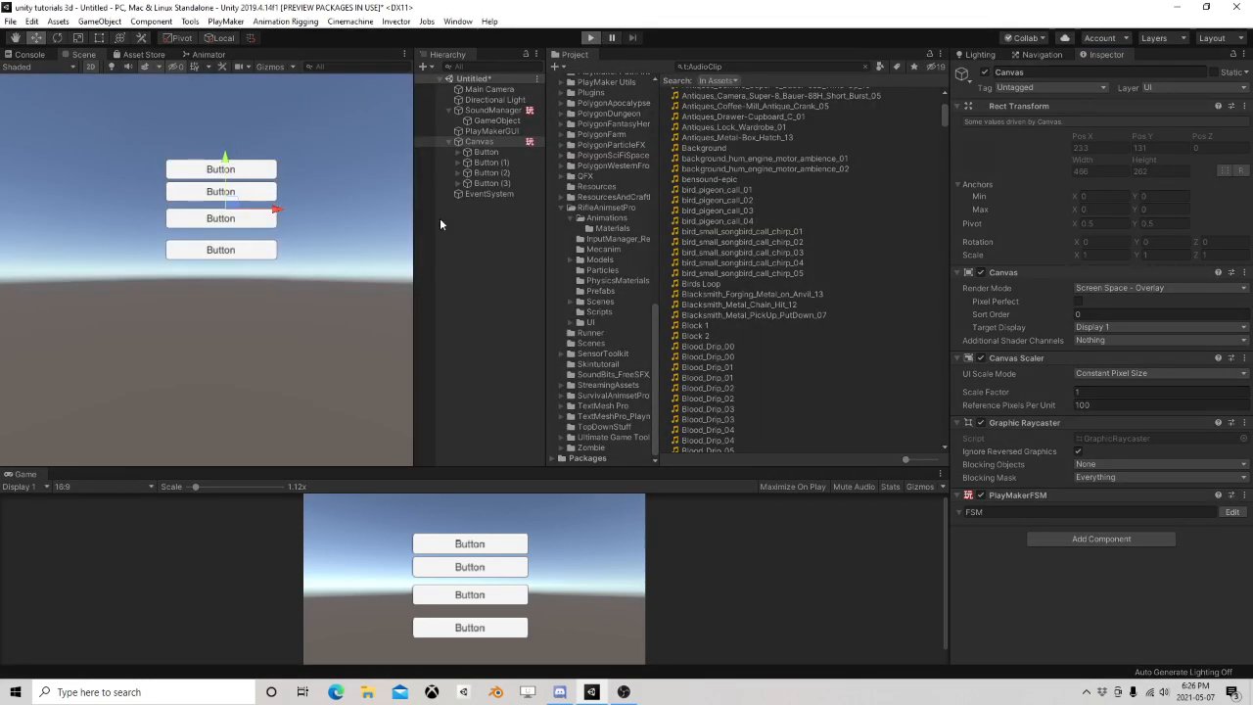
pyautogui.click(469, 630)
pyautogui.click(480, 594)
pyautogui.click(479, 565)
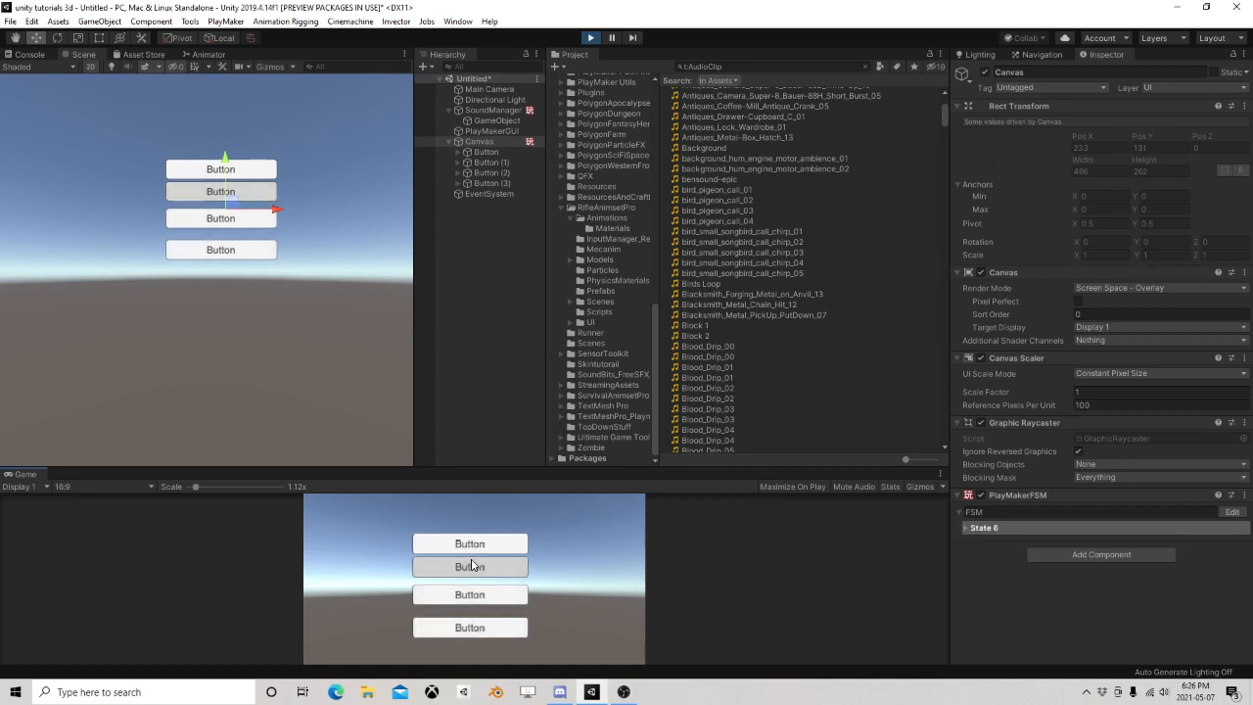
pyautogui.click(468, 544)
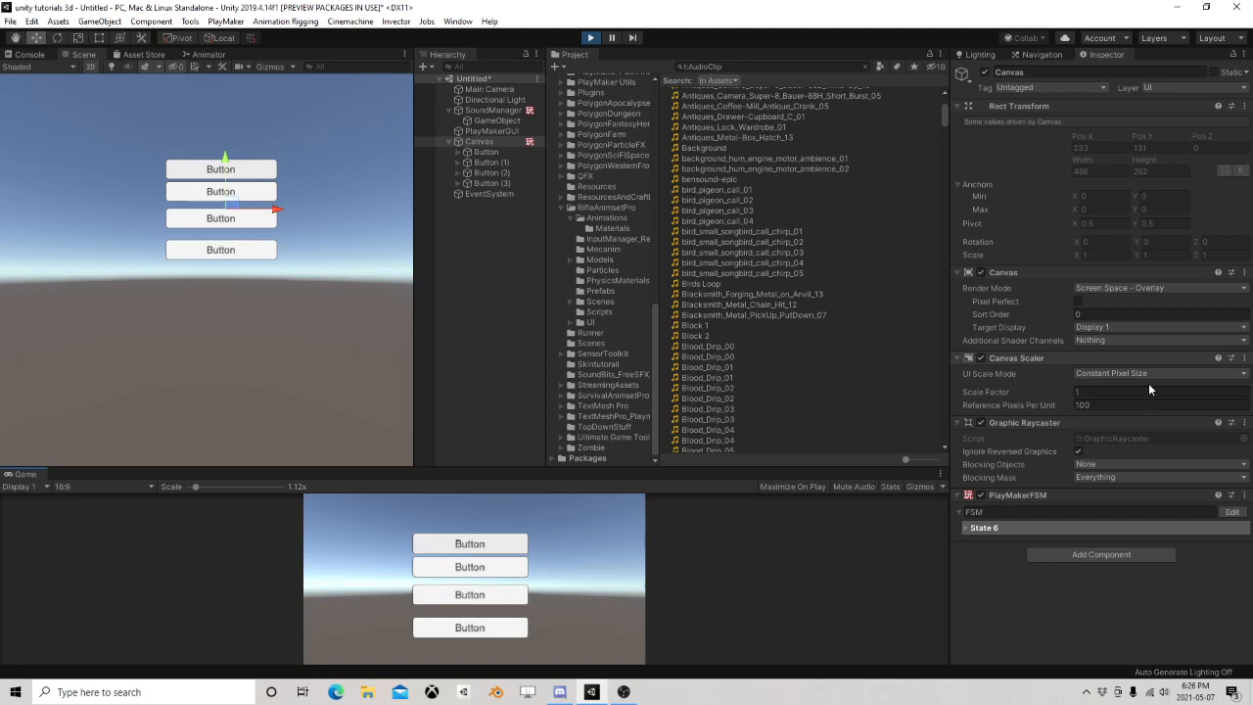
# Step: Watch the Canvas FSM's active states while triggering the first UI button, then exit Play mode and close the FSM editor
pyautogui.click(1231, 512)
pyautogui.click(472, 552)
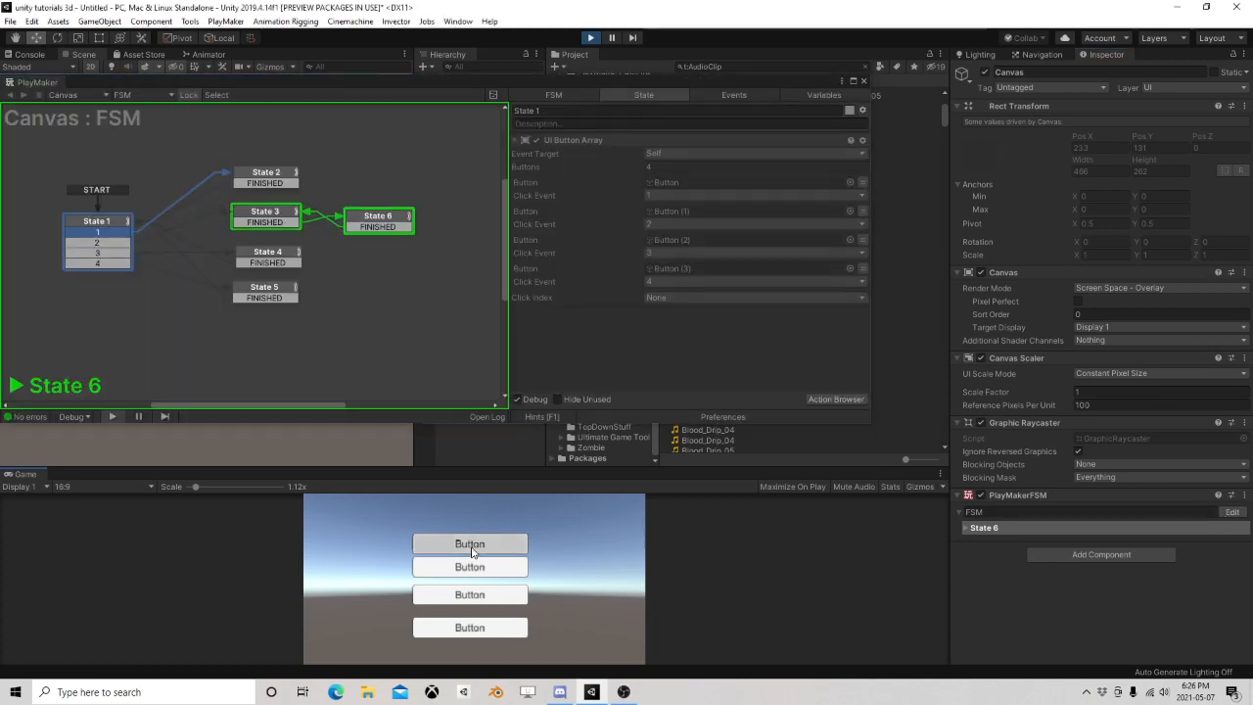
pyautogui.click(472, 552)
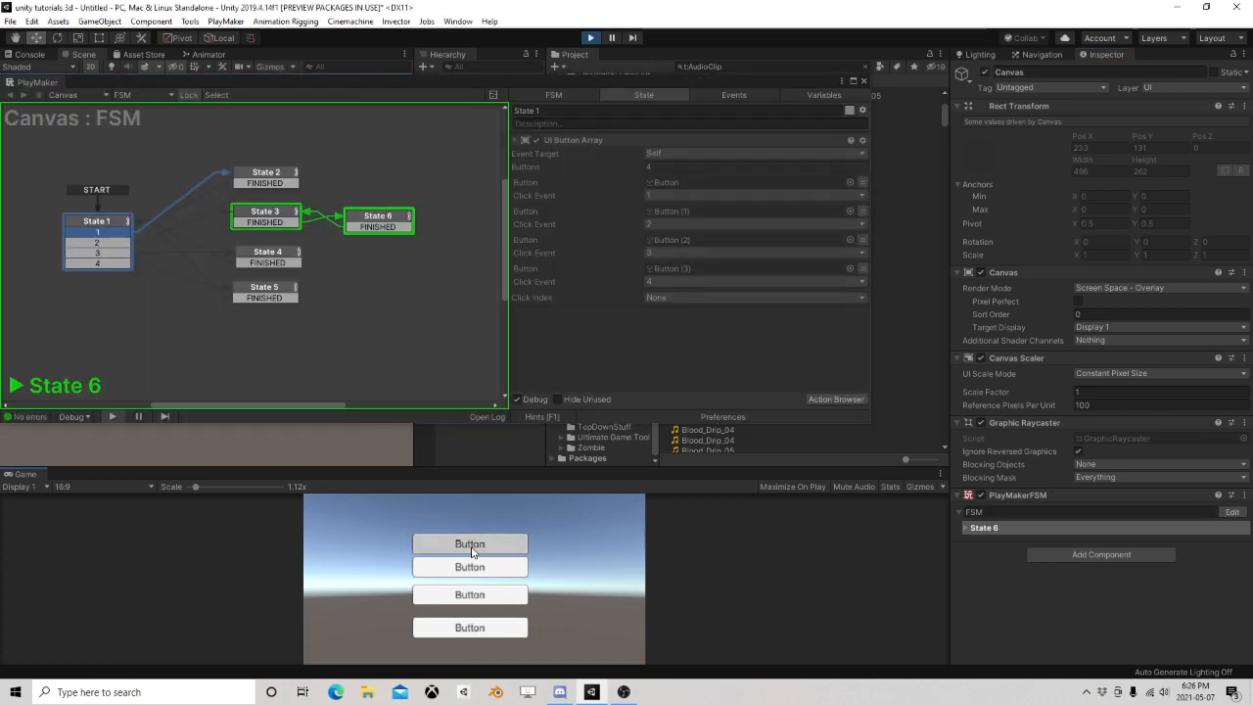
pyautogui.click(590, 39)
pyautogui.click(864, 81)
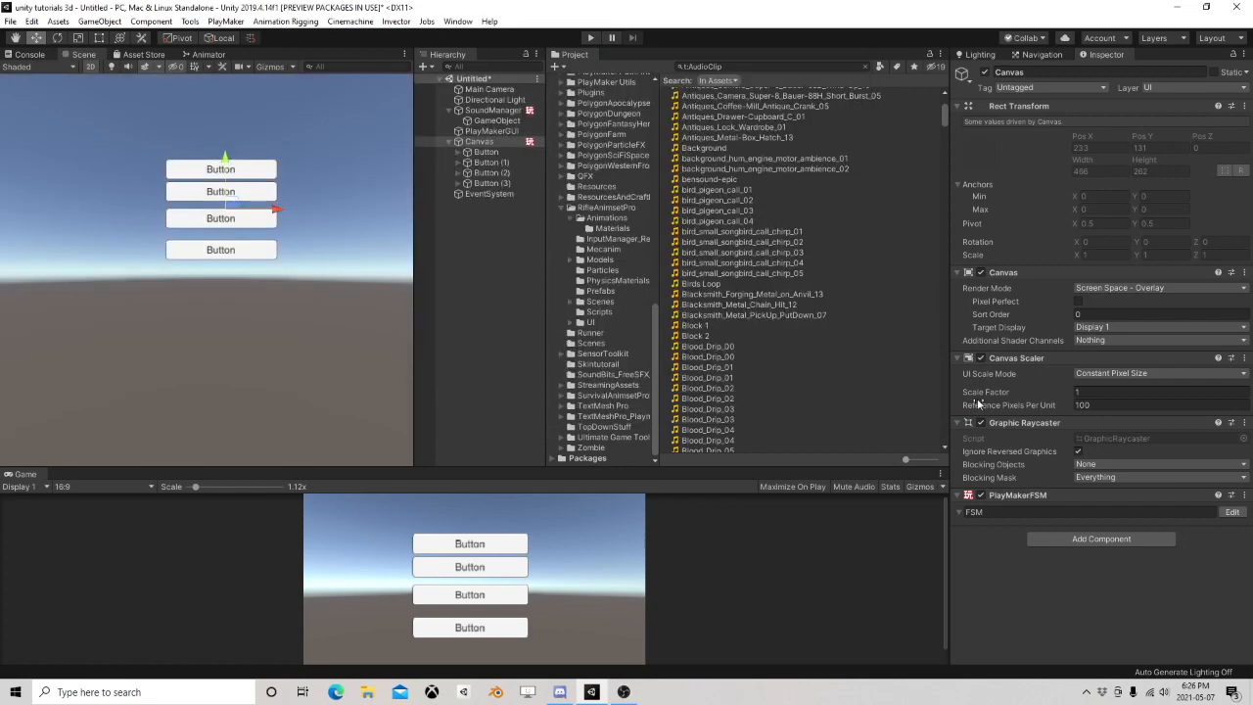
# Step: Copy the Canvas's PlayMakerFSM component and paste it as a new component on the same object
pyautogui.rightClick(1038, 502)
pyautogui.rightClick(1026, 501)
pyautogui.rightClick(1027, 501)
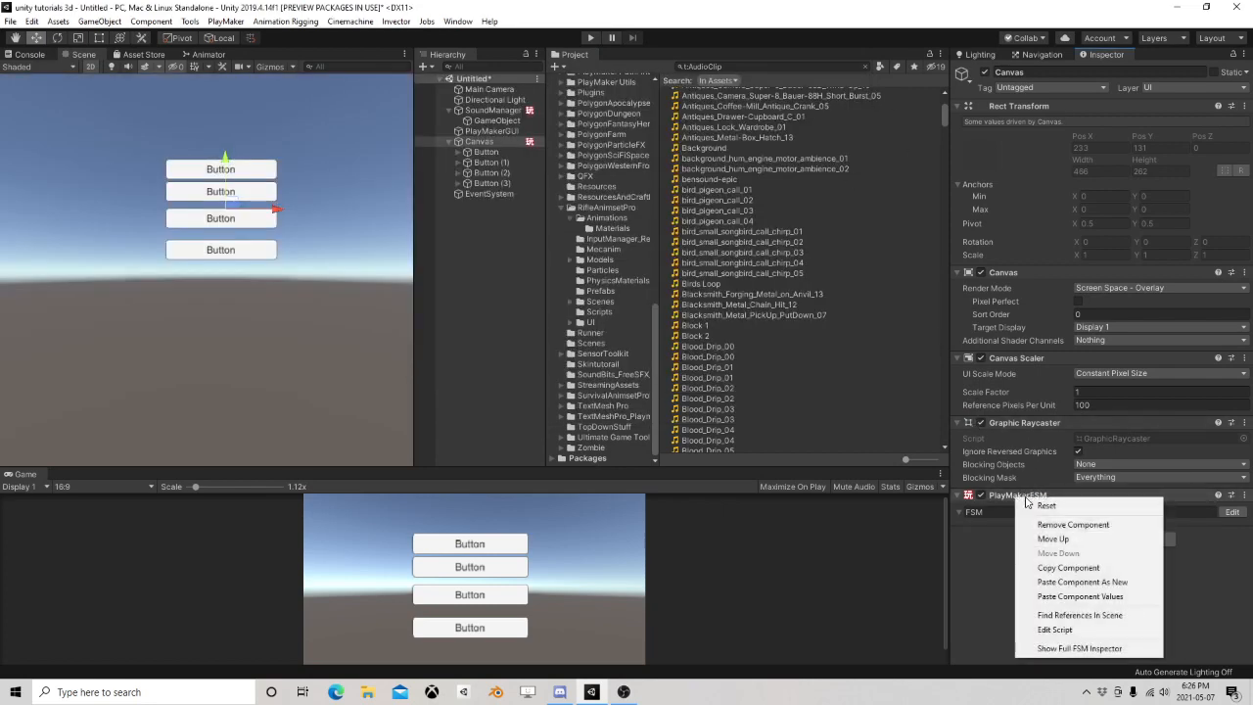
pyautogui.click(1082, 582)
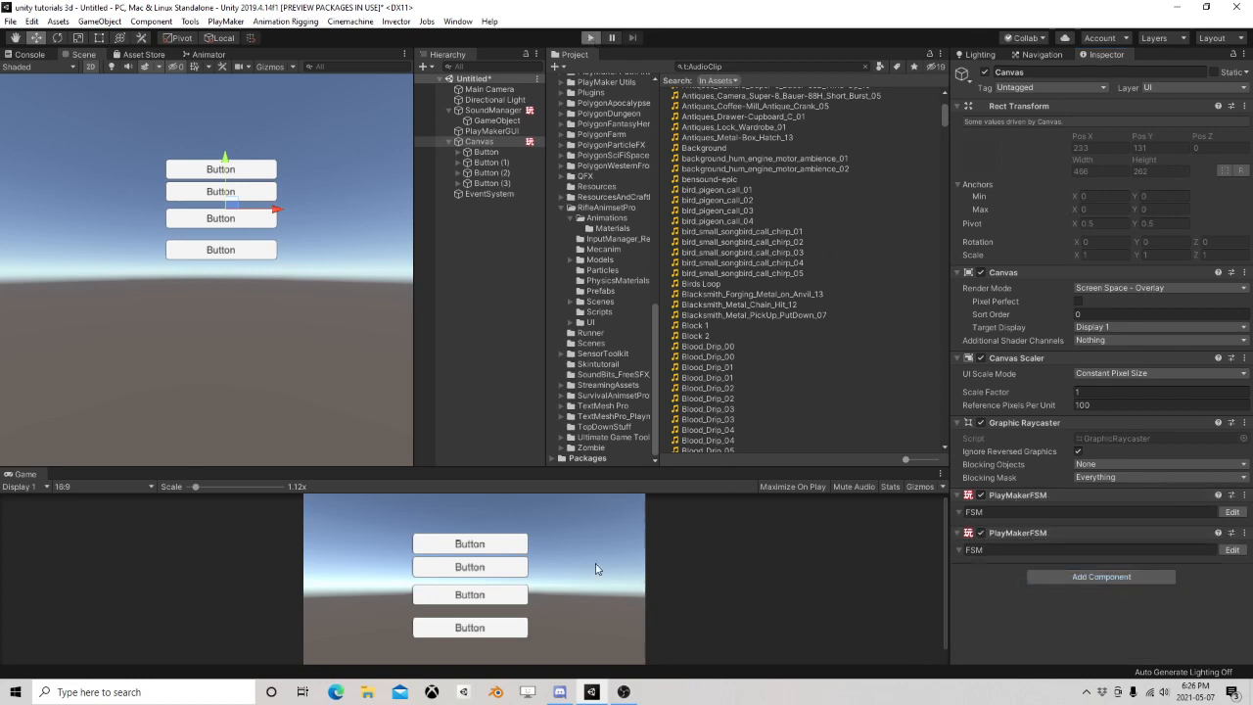
# Step: Run the scene with both Canvas FSMs, trigger the UI buttons, check the second FSM's active states, and exit Play mode
pyautogui.click(477, 630)
pyautogui.click(491, 571)
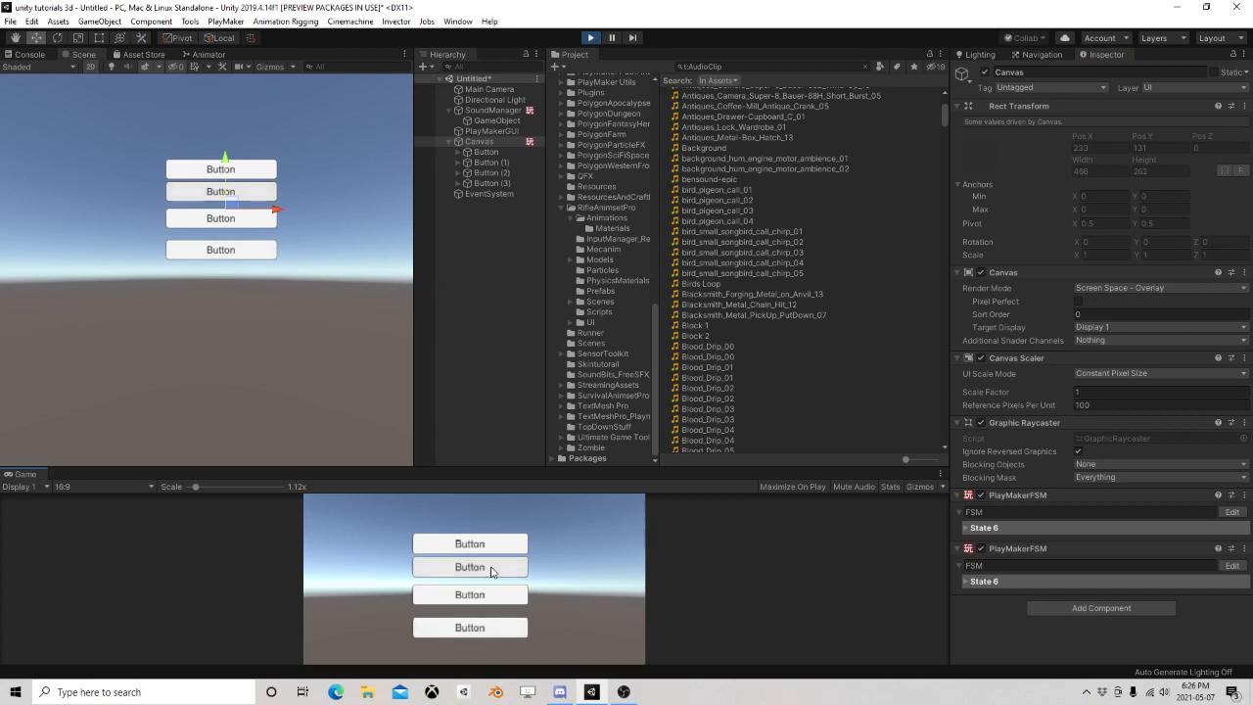
pyautogui.click(479, 543)
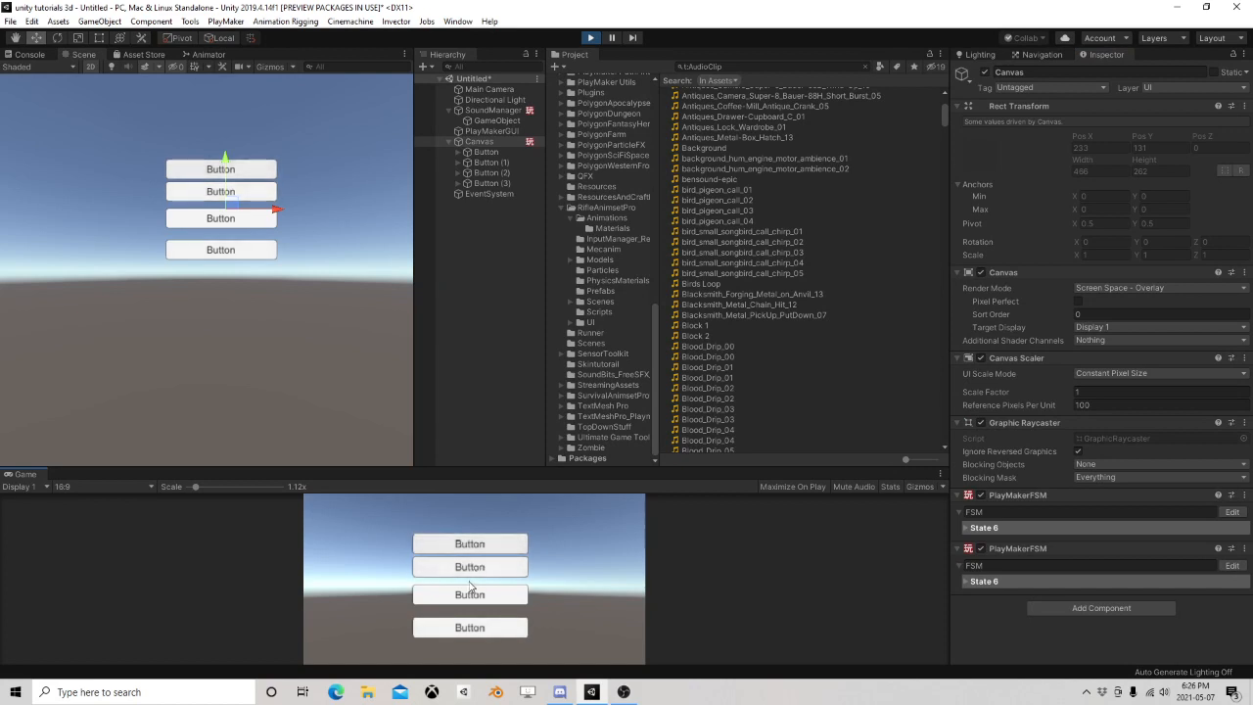
pyautogui.click(470, 592)
pyautogui.click(1232, 566)
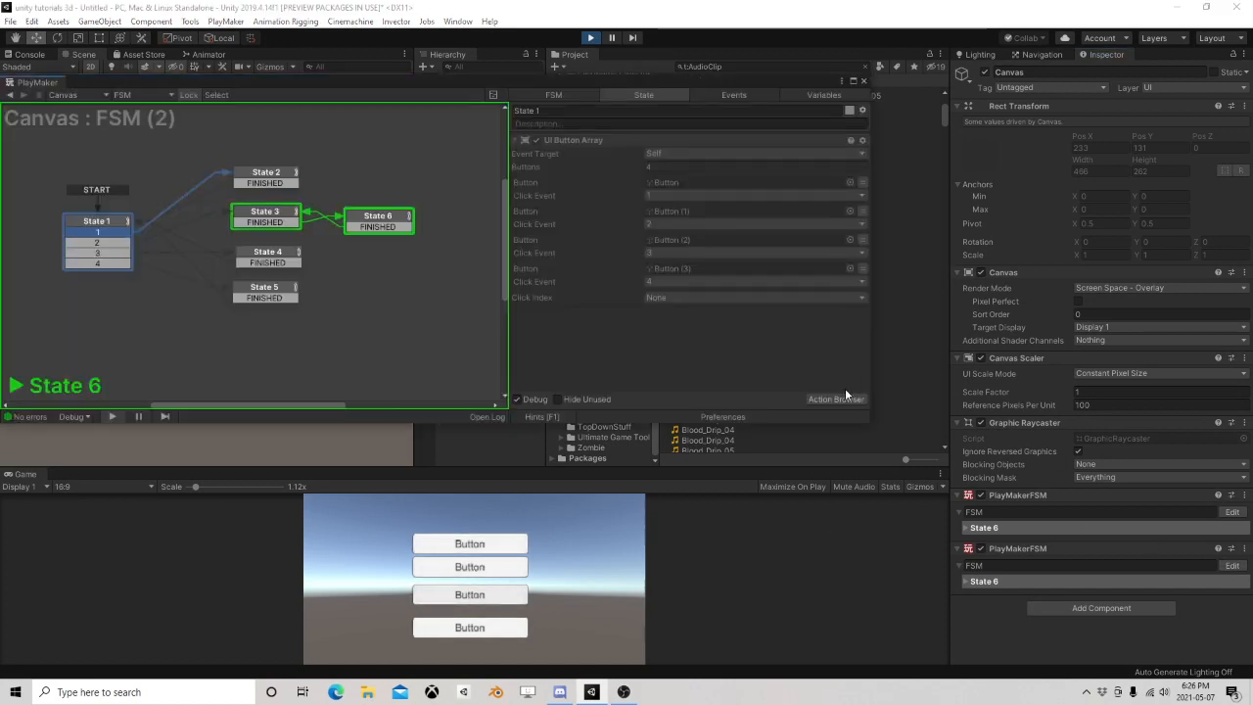
pyautogui.click(590, 37)
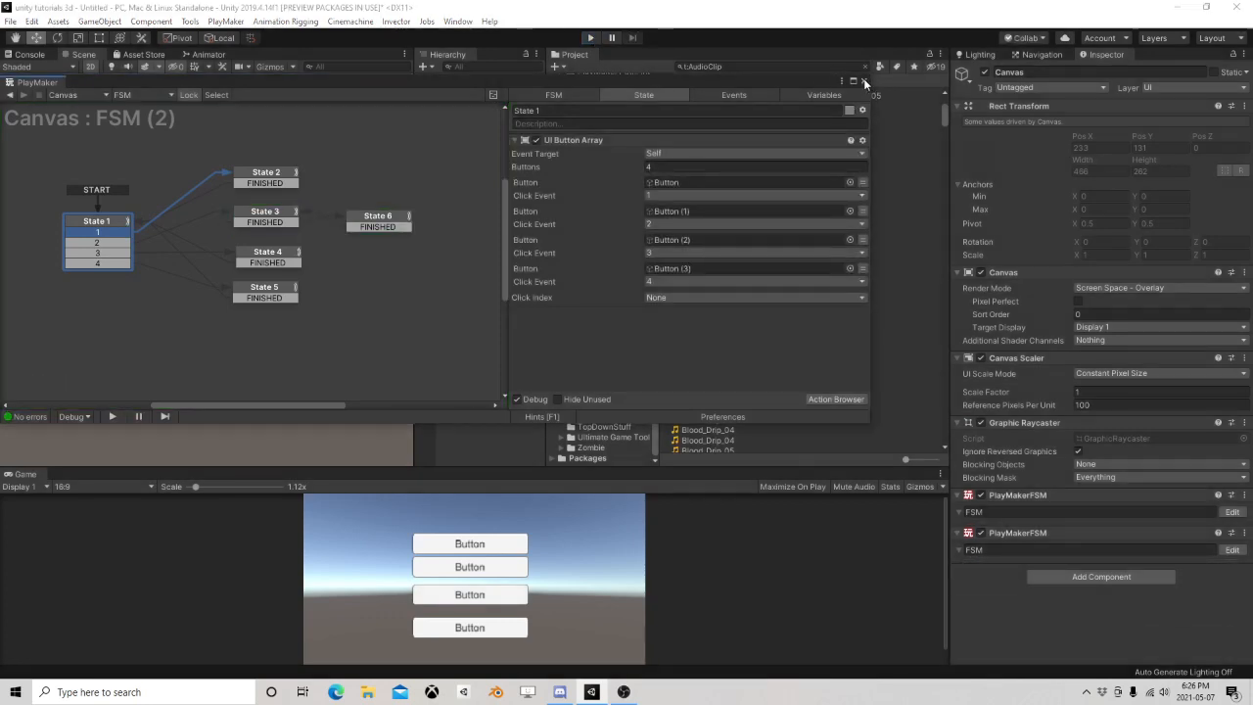
pyautogui.click(863, 80)
# Step: Redirect State 3's FINISHED transition to State 1 in the Canvas's second FSM and close the FSM editor
pyautogui.click(1231, 549)
pyautogui.click(277, 216)
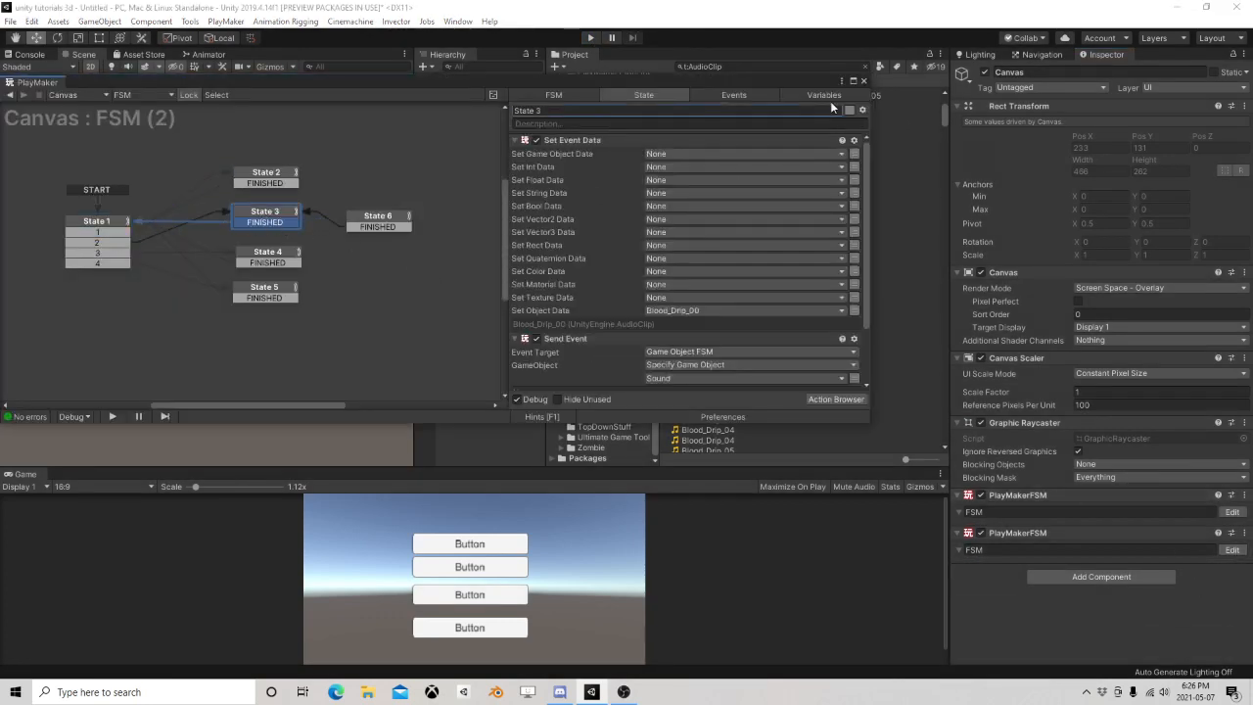
pyautogui.click(378, 217)
pyautogui.click(863, 80)
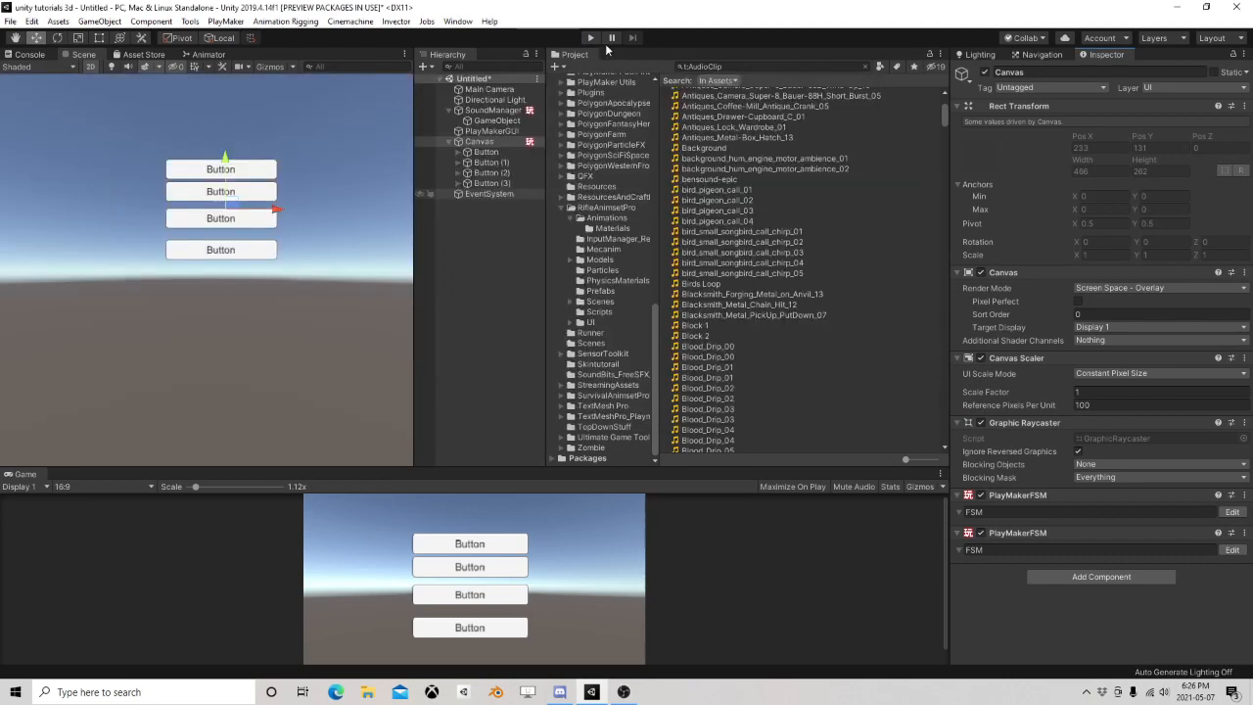
# Step: Run the scene, trigger the four UI buttons to test the single sound alongside the repeating one, and exit Play mode
pyautogui.click(592, 38)
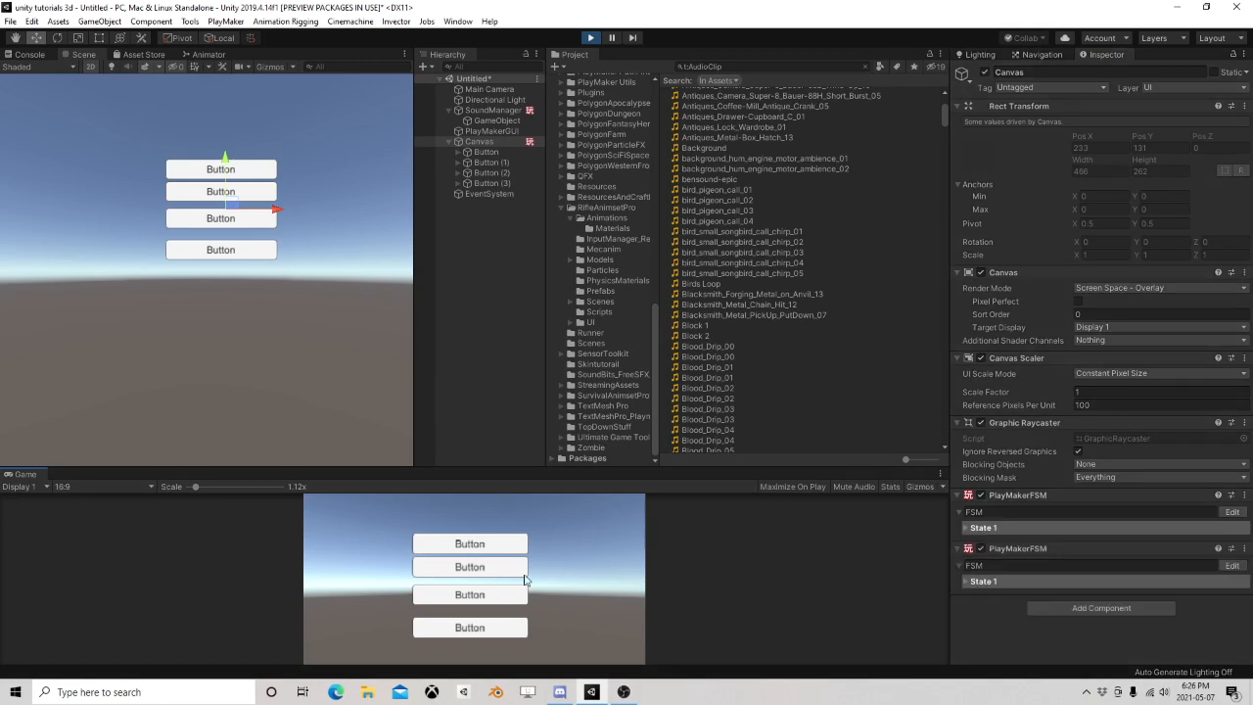
pyautogui.click(481, 628)
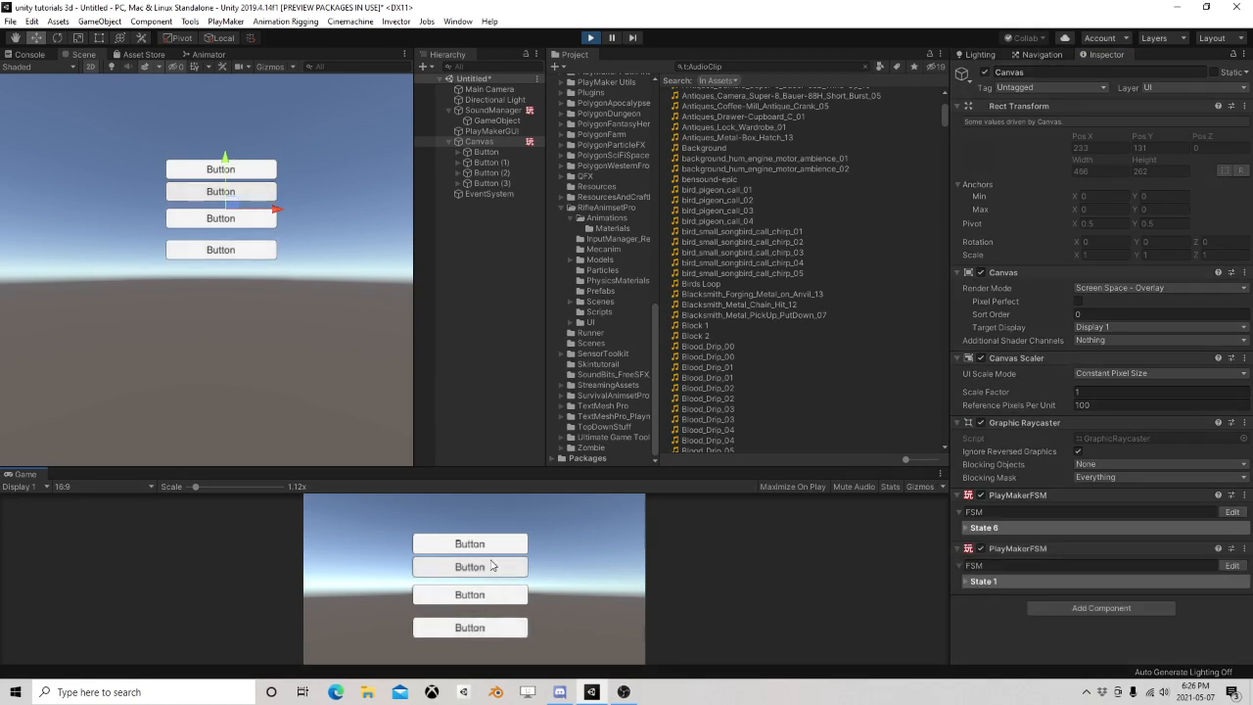
pyautogui.click(487, 546)
pyautogui.click(469, 594)
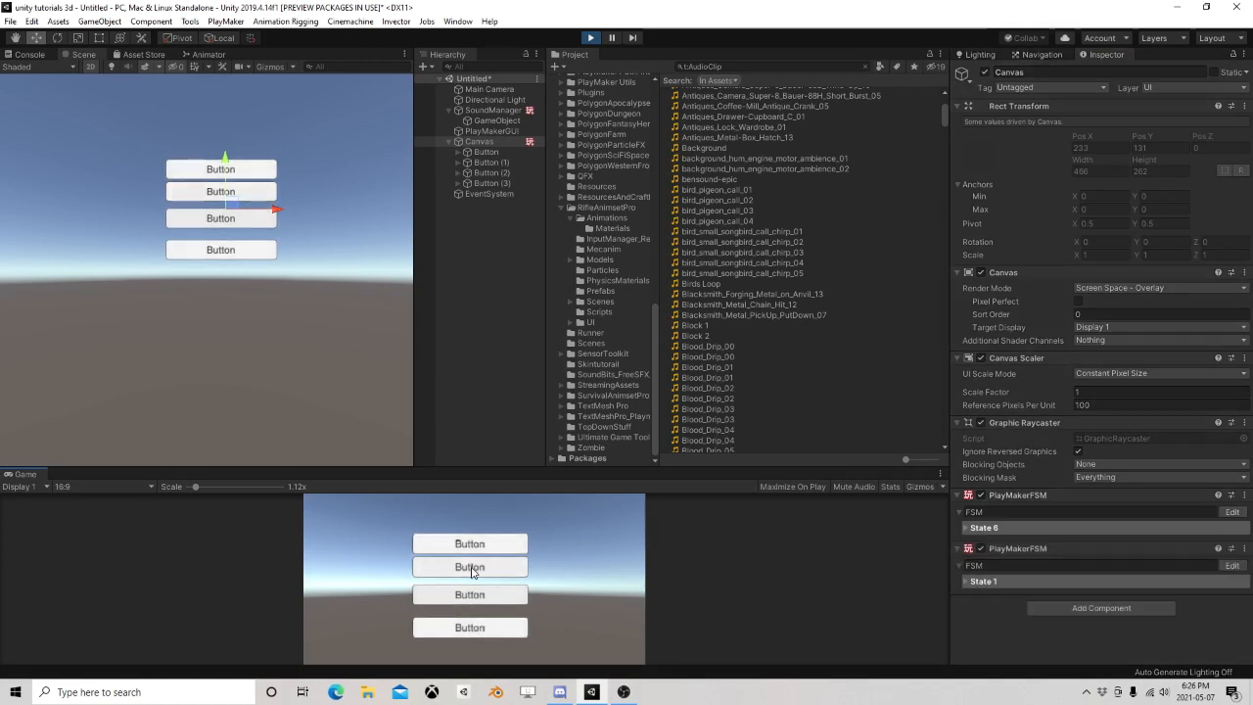
pyautogui.click(471, 569)
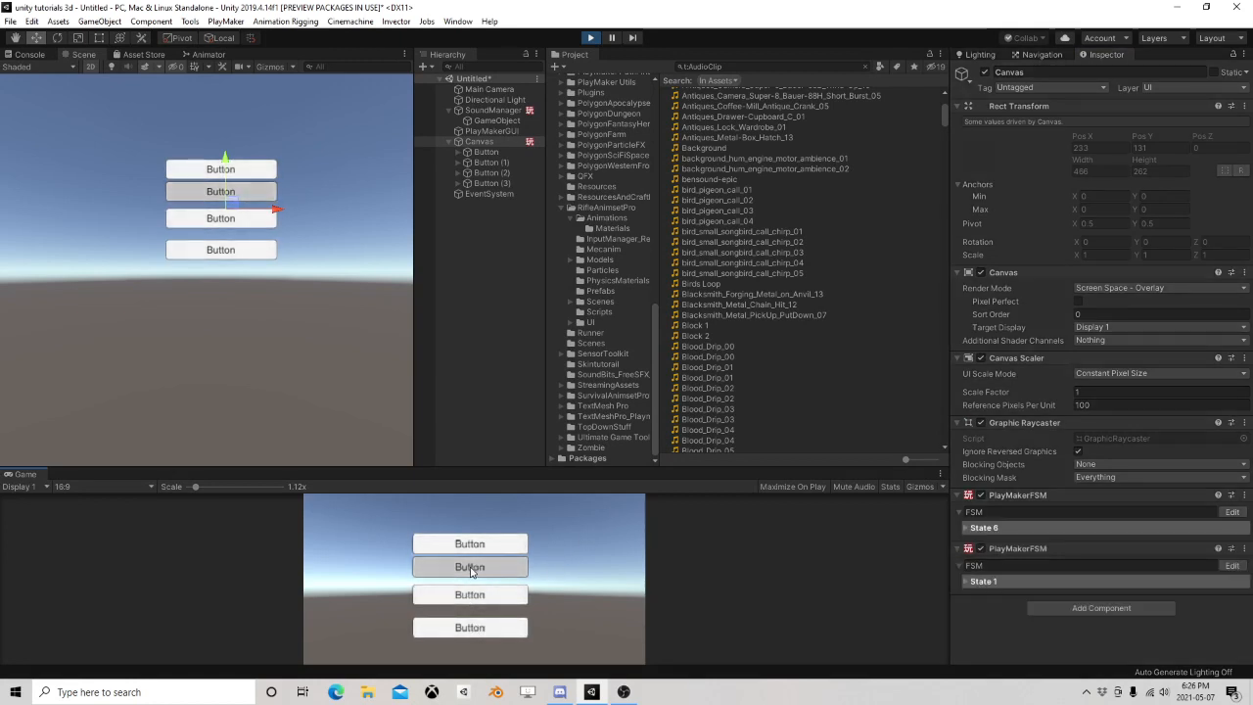
pyautogui.click(590, 38)
# Step: Review the Audio Source settings on SoundManager's child GameObject and on SoundManager, and switch to OBS
pyautogui.click(500, 120)
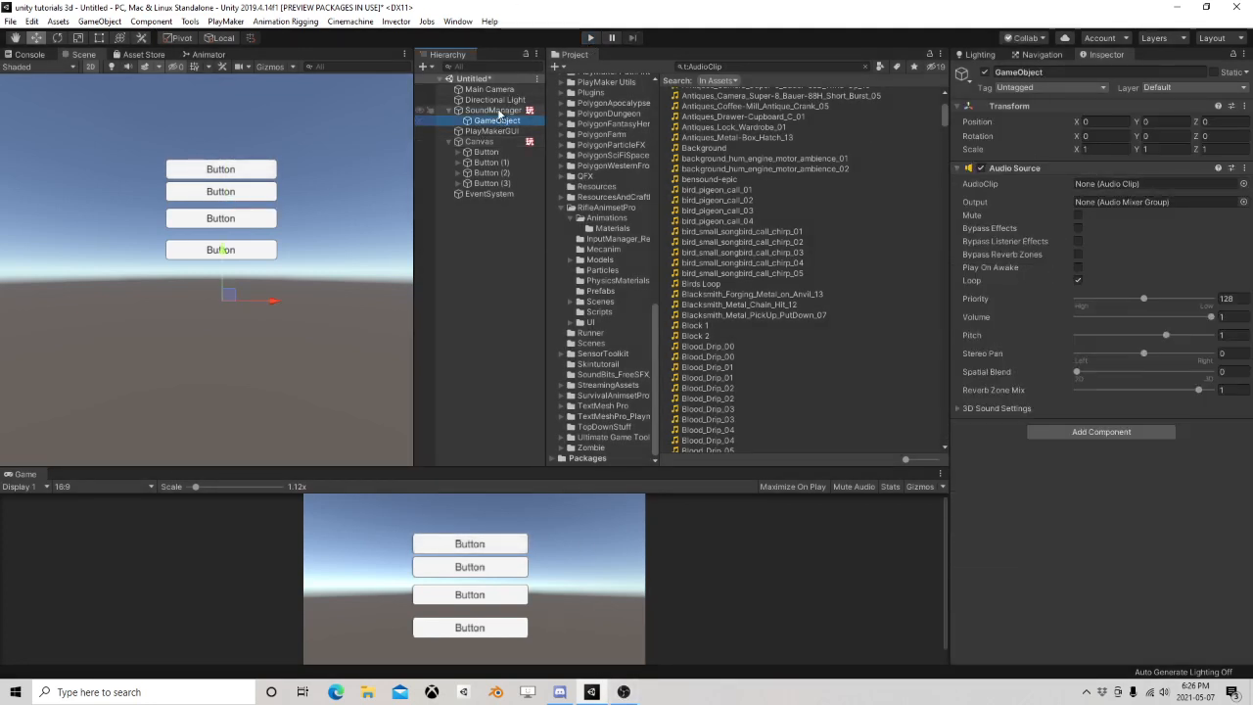
pyautogui.click(494, 111)
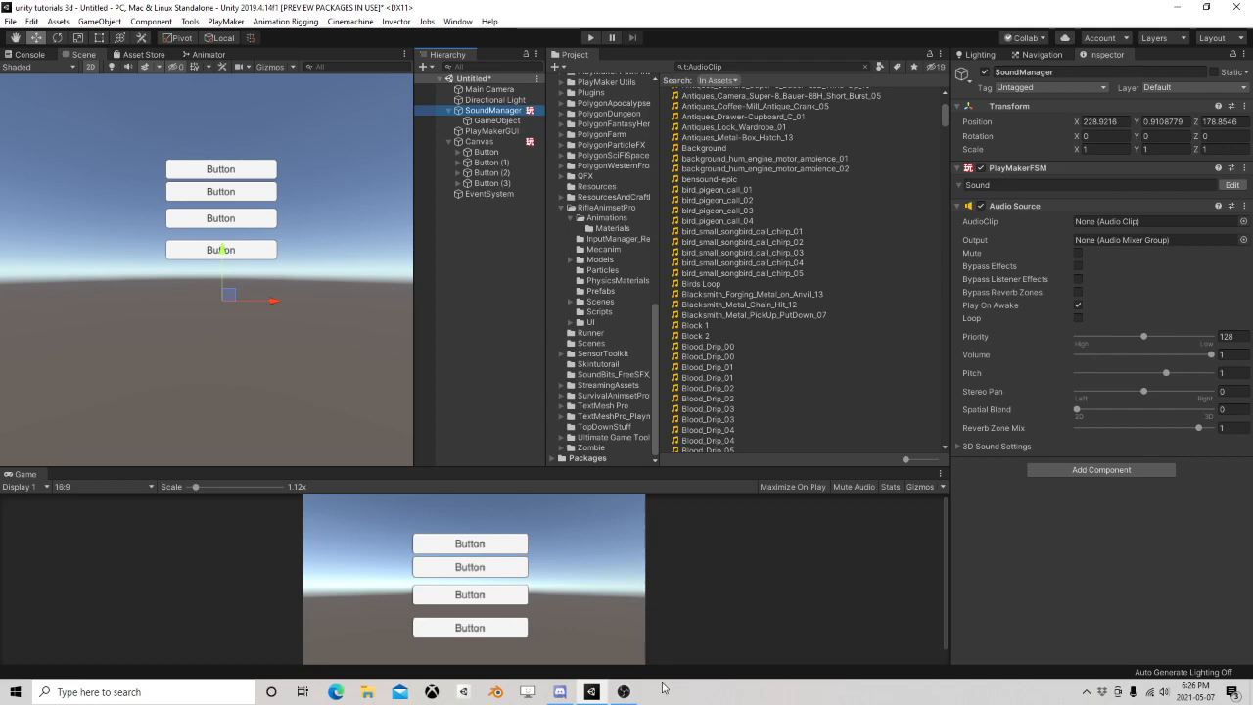
pyautogui.click(624, 692)
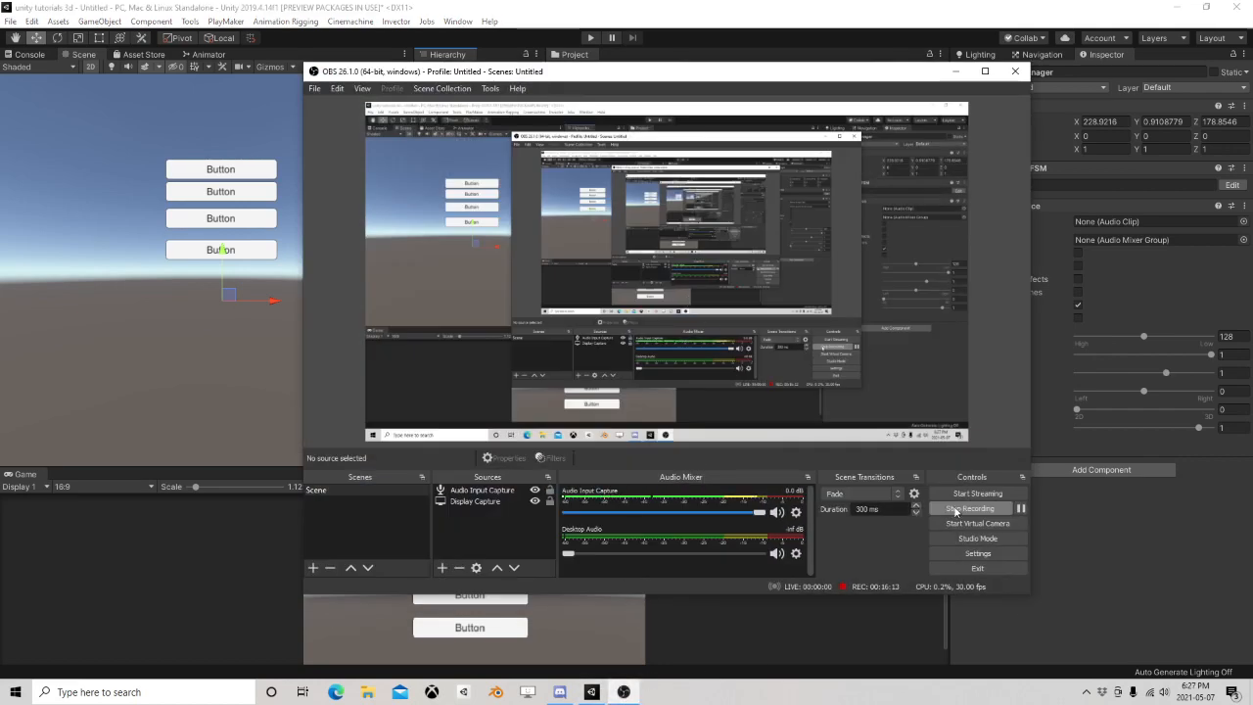